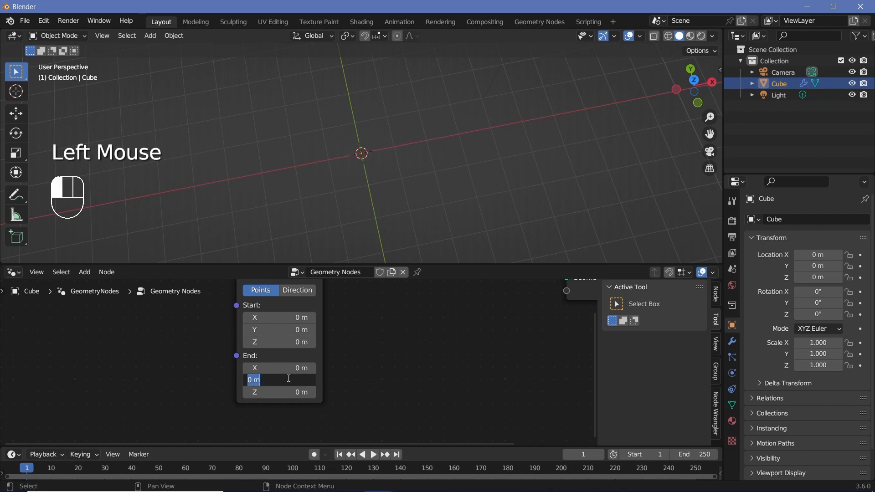
- Set the Curve Line node's End Y value to 2 m
{"action": "type", "text": "2"}
{"action": "key", "text": "Return"}
{"action": "middle_click_drag", "start_coordinate": [355, 141], "coordinate": [378, 179]}
{"action": "scroll", "coordinate": [378, 178], "scroll_direction": "up", "scroll_amount": 2}
{"action": "scroll", "coordinate": [308, 382], "scroll_direction": "down", "scroll_amount": 2}
{"action": "scroll", "coordinate": [305, 349], "scroll_direction": "down", "scroll_amount": 2}
- Insert a Transform Geometry node between Curve Line and Group Output, and move the Curve Line node close beside it
{"action": "left_click", "coordinate": [113, 318]}
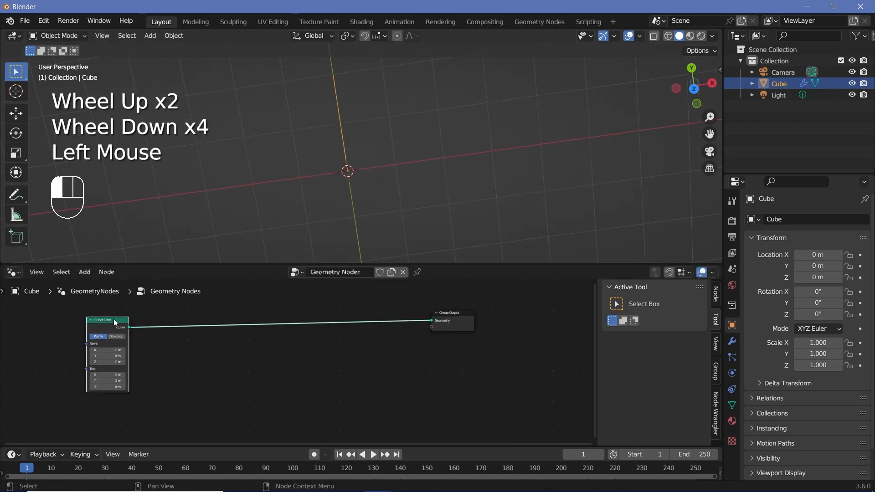
{"action": "middle_click_drag", "start_coordinate": [223, 354], "coordinate": [291, 364]}
{"action": "scroll", "coordinate": [290, 364], "scroll_direction": "up", "scroll_amount": 2}
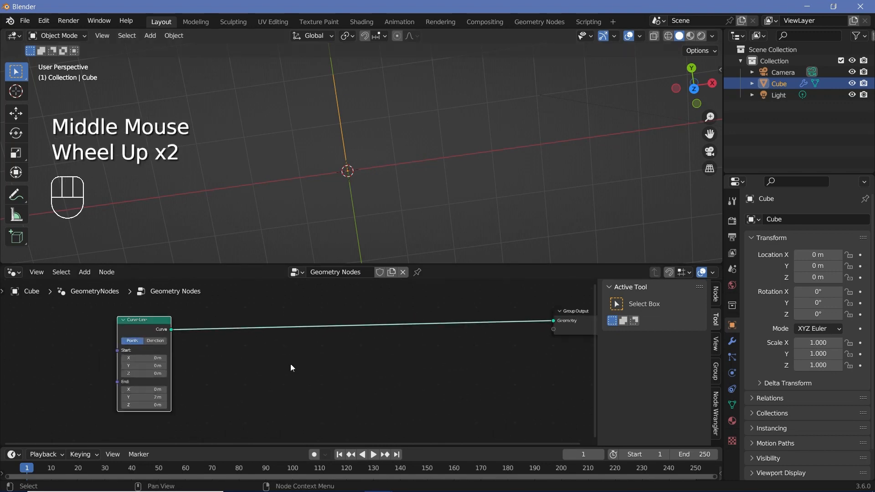
{"action": "key", "text": "shift+a"}
{"action": "type", "text": "transform"}
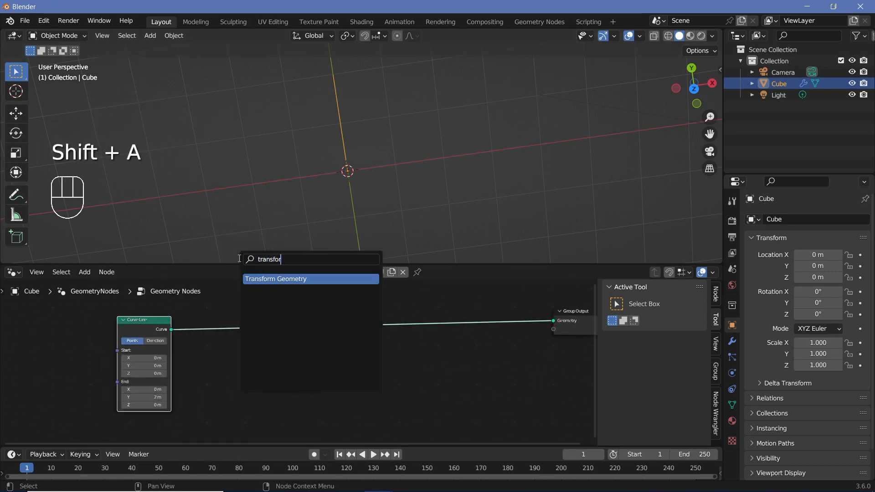
{"action": "key", "text": "Return"}
{"action": "left_click", "coordinate": [273, 328]}
{"action": "left_click_drag", "start_coordinate": [265, 331], "coordinate": [270, 337]}
{"action": "left_click_drag", "start_coordinate": [141, 321], "coordinate": [190, 301]}
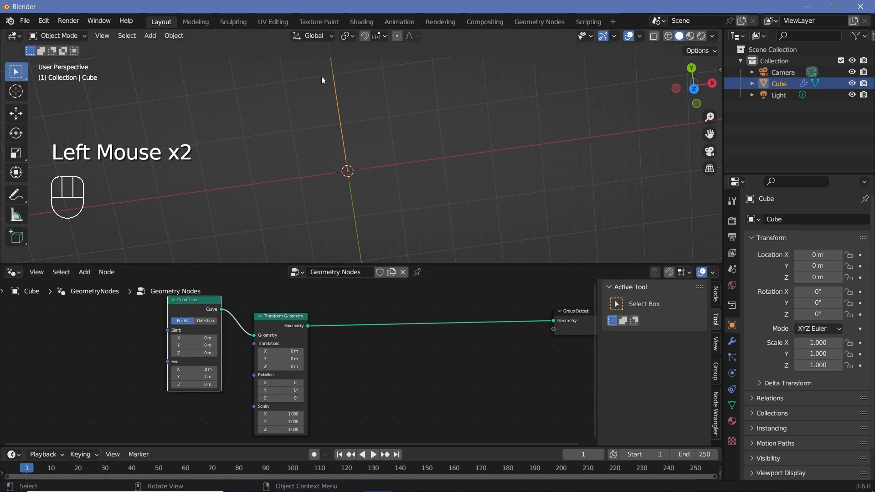
- Add a Scene Time node in the empty area below the Curve Line node
{"action": "middle_click_drag", "start_coordinate": [194, 421], "coordinate": [277, 358]}
{"action": "scroll", "coordinate": [256, 414], "scroll_direction": "down", "scroll_amount": 2}
{"action": "key", "text": "shift+a"}
{"action": "left_click", "coordinate": [254, 263]}
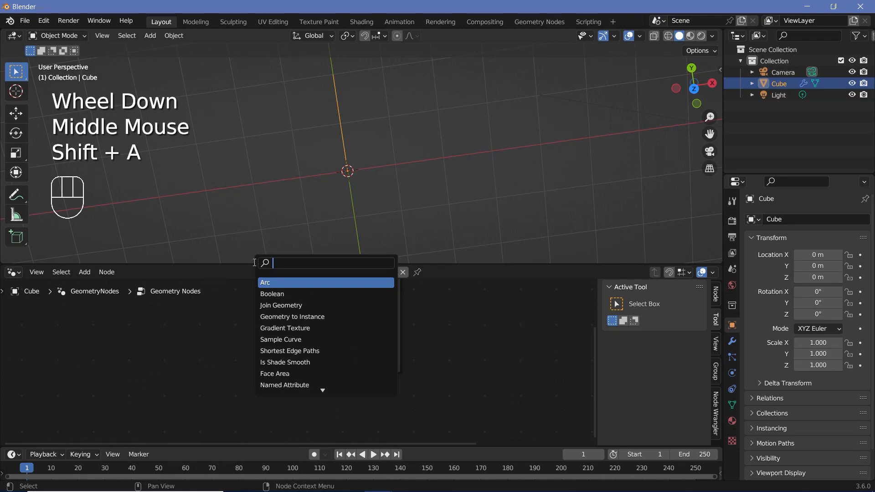
{"action": "type", "text": "scene"}
{"action": "key", "text": "Return"}
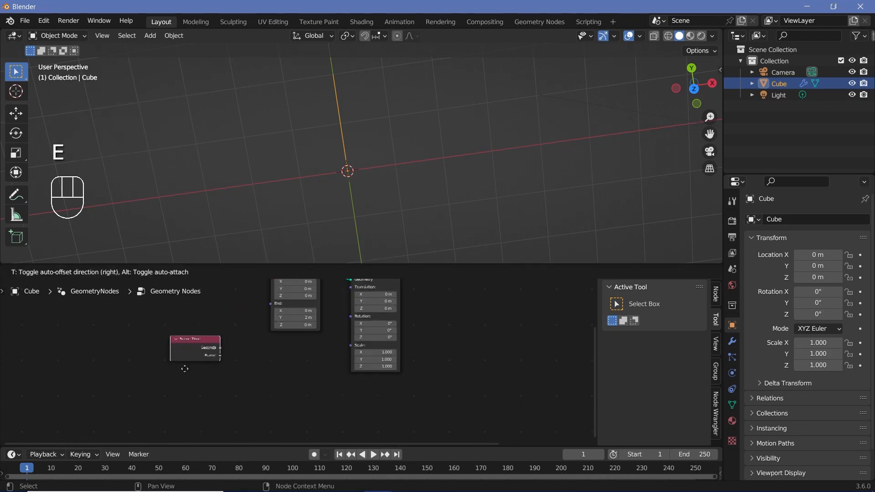
{"action": "left_click", "coordinate": [212, 352]}
{"action": "left_click_drag", "start_coordinate": [215, 352], "coordinate": [269, 363]}
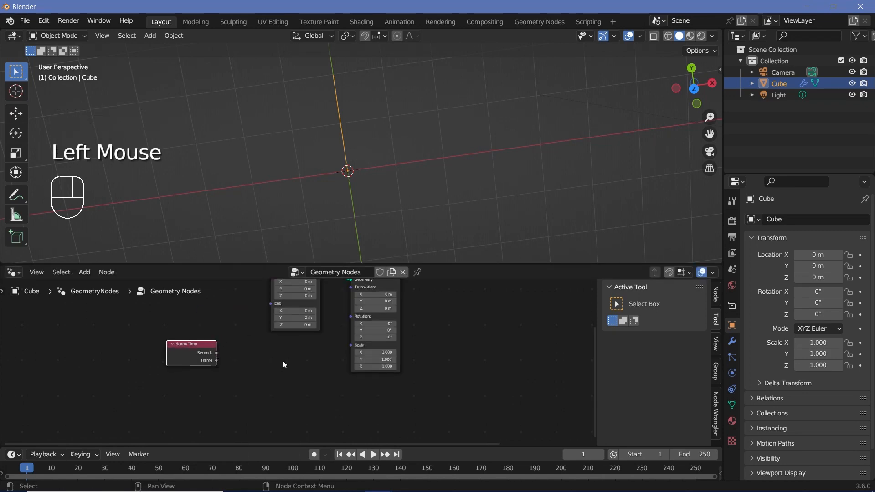
- Try driving Transform Geometry's Rotation directly from Scene Time's Seconds output and play the animation
{"action": "left_click_drag", "start_coordinate": [184, 356], "coordinate": [351, 317]}
{"action": "key", "text": "space"}
{"action": "middle_click_drag", "start_coordinate": [406, 171], "coordinate": [404, 132]}
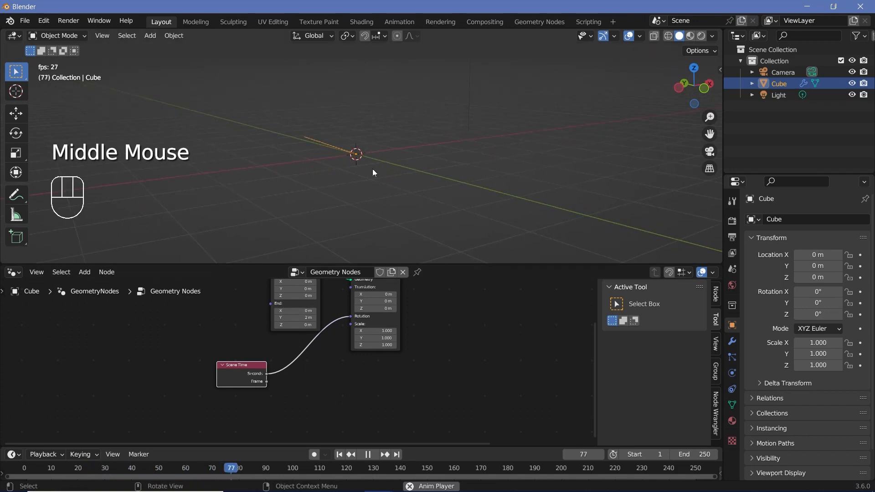
{"action": "key", "text": "space"}
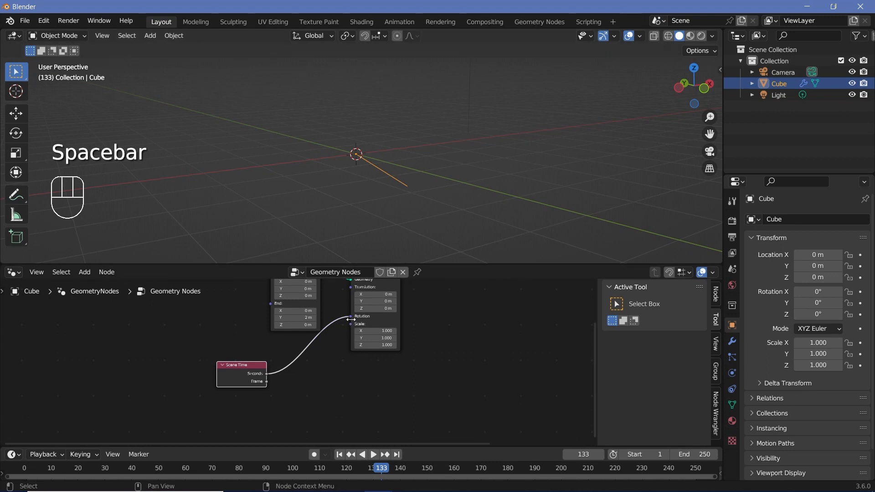
- Disconnect Scene Time from the Rotation input and move the Scene Time node farther away from Transform Geometry
{"action": "left_click_drag", "start_coordinate": [350, 317], "coordinate": [314, 344]}
{"action": "left_click_drag", "start_coordinate": [251, 378], "coordinate": [203, 391]}
{"action": "left_click", "coordinate": [245, 384]}
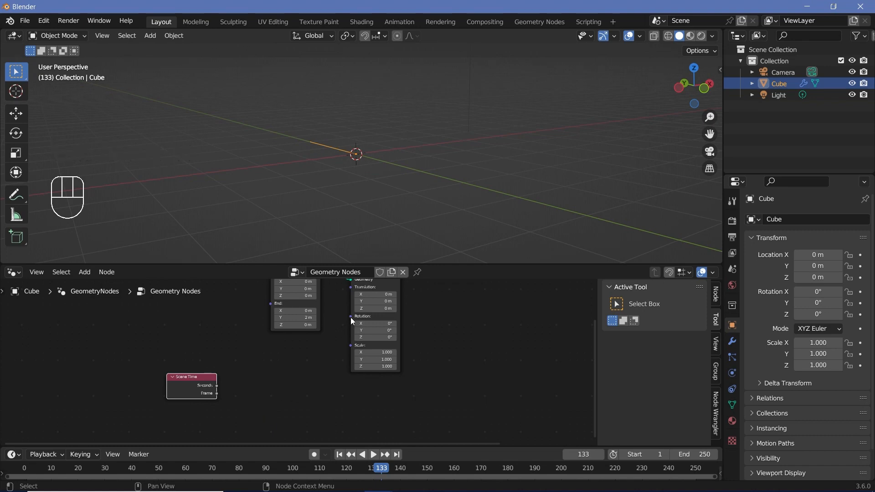
{"action": "left_click_drag", "start_coordinate": [351, 317], "coordinate": [315, 364]}
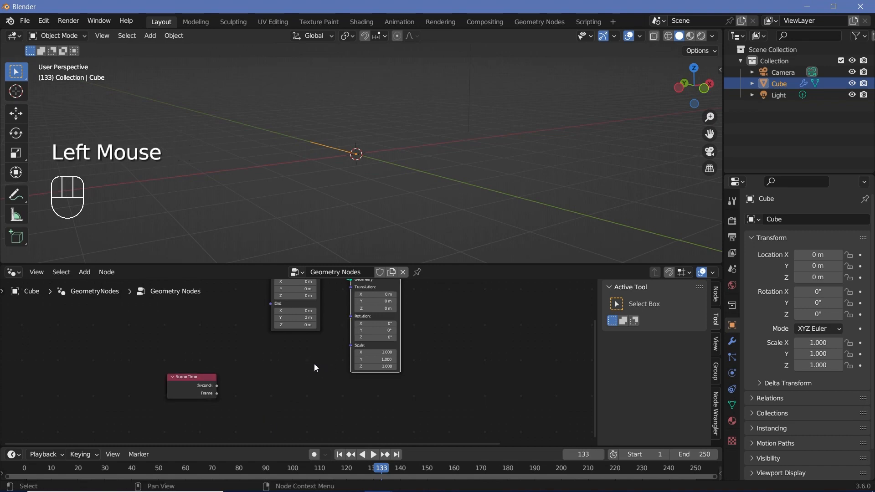
{"action": "mouse_move", "coordinate": [202, 388]}
{"action": "left_mouse_down"}
{"action": "mouse_move", "coordinate": [166, 381]}
{"action": "mouse_move", "coordinate": [194, 385]}
{"action": "left_mouse_up"}
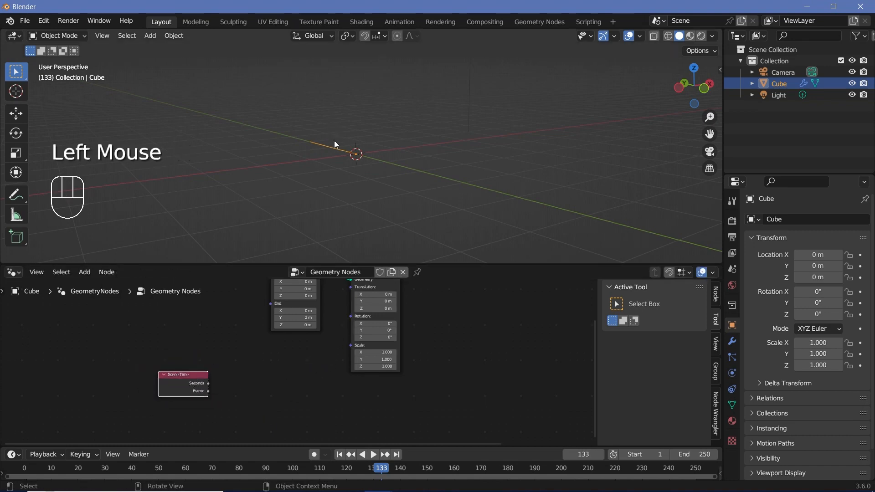
- Annotate the viewport with a circle ending in an arrowhead, labelled 360° and 60 min
{"action": "middle_click_drag", "start_coordinate": [336, 143], "coordinate": [315, 210]}
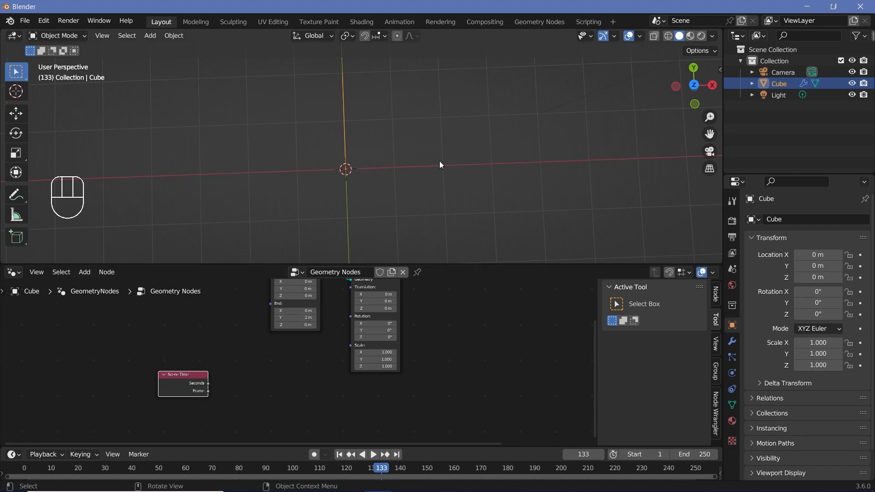
{"action": "key", "text": "e"}
{"action": "left_click_drag", "start_coordinate": [524, 117], "coordinate": [490, 133]}
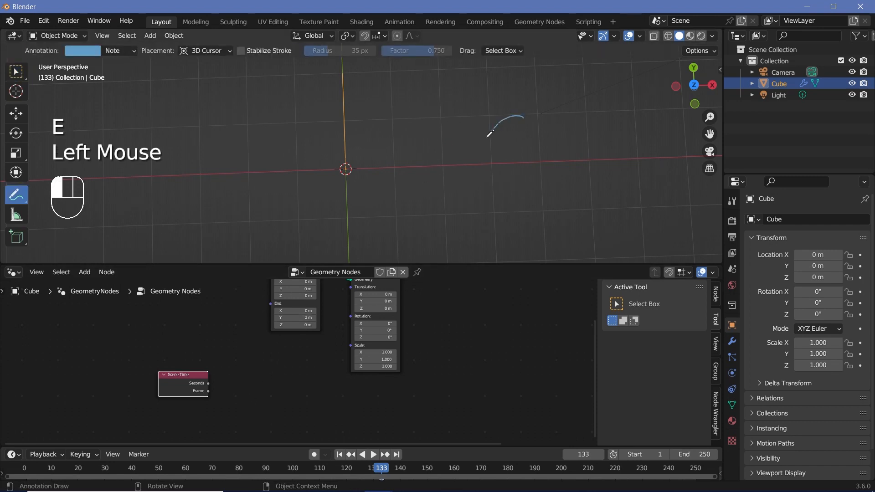
{"action": "left_click_drag", "start_coordinate": [534, 111], "coordinate": [533, 123]}
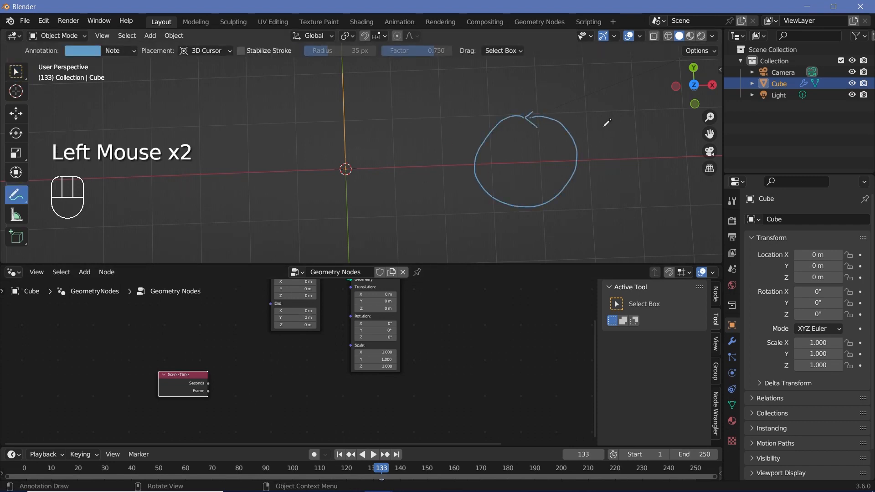
{"action": "mouse_move", "coordinate": [630, 121]}
{"action": "left_mouse_down"}
{"action": "mouse_move", "coordinate": [630, 135]}
{"action": "mouse_move", "coordinate": [638, 121]}
{"action": "left_mouse_up"}
{"action": "left_click_drag", "start_coordinate": [651, 112], "coordinate": [650, 112]}
{"action": "left_click_drag", "start_coordinate": [594, 195], "coordinate": [614, 192]}
{"action": "left_click_drag", "start_coordinate": [629, 194], "coordinate": [647, 200]}
{"action": "left_click_drag", "start_coordinate": [652, 192], "coordinate": [652, 200]}
{"action": "left_click_drag", "start_coordinate": [661, 190], "coordinate": [673, 199]}
- Write the annotation "1 min ⇒ 360°/60 min ⇒ 6°/min" below the circle and double-underline the result
{"action": "left_click_drag", "start_coordinate": [529, 241], "coordinate": [562, 237]}
{"action": "left_click_drag", "start_coordinate": [537, 244], "coordinate": [563, 239]}
{"action": "left_click_drag", "start_coordinate": [555, 233], "coordinate": [563, 246]}
{"action": "left_click_drag", "start_coordinate": [592, 231], "coordinate": [599, 240]}
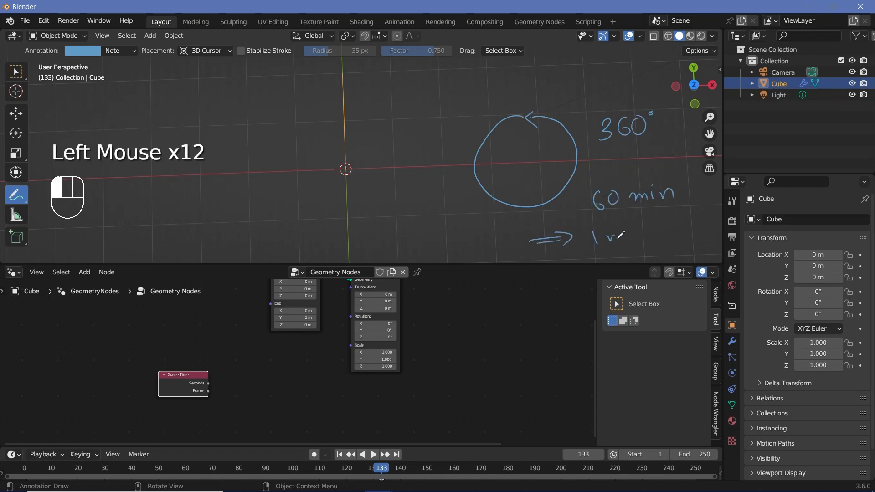
{"action": "left_click_drag", "start_coordinate": [667, 223], "coordinate": [658, 236]}
{"action": "middle_click_drag", "start_coordinate": [675, 228], "coordinate": [523, 201], "text": "shift"}
{"action": "left_click_drag", "start_coordinate": [545, 191], "coordinate": [545, 206]}
{"action": "left_click_drag", "start_coordinate": [567, 191], "coordinate": [568, 192]}
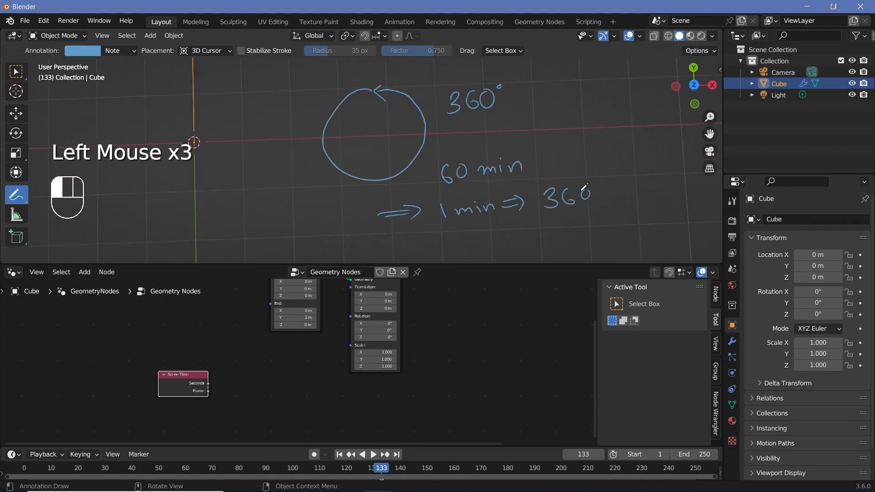
{"action": "mouse_move", "coordinate": [540, 220]}
{"action": "left_mouse_down"}
{"action": "mouse_move", "coordinate": [599, 205]}
{"action": "mouse_move", "coordinate": [567, 232]}
{"action": "left_mouse_up"}
{"action": "left_click_drag", "start_coordinate": [582, 223], "coordinate": [581, 223]}
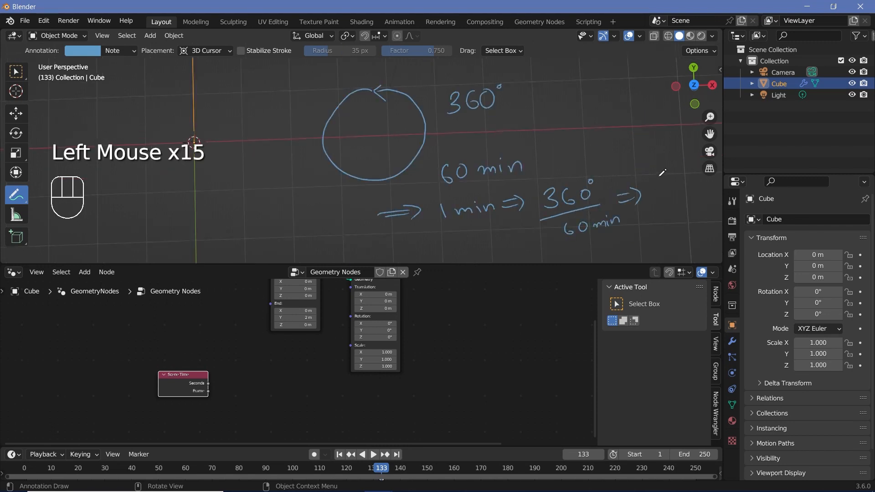
{"action": "mouse_move", "coordinate": [659, 174]}
{"action": "left_mouse_down"}
{"action": "mouse_move", "coordinate": [651, 187]}
{"action": "mouse_move", "coordinate": [662, 166]}
{"action": "mouse_move", "coordinate": [670, 205]}
{"action": "left_mouse_up"}
{"action": "left_click_drag", "start_coordinate": [680, 179], "coordinate": [693, 184]}
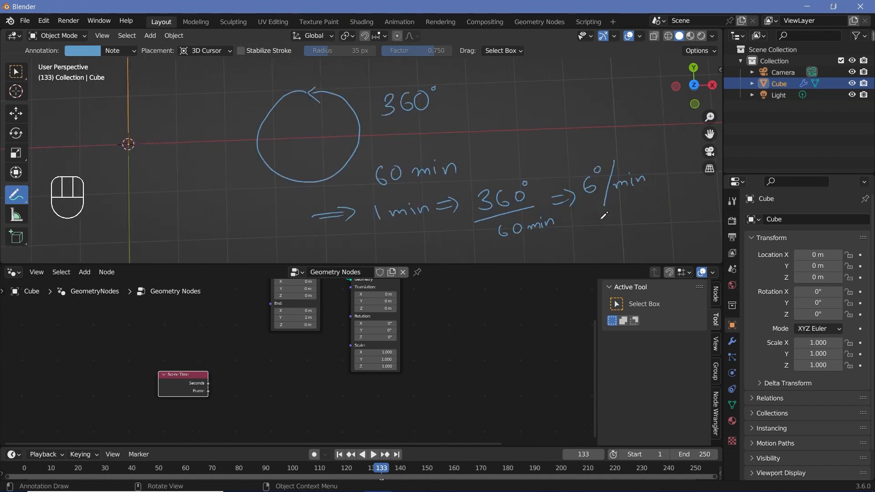
{"action": "left_click_drag", "start_coordinate": [595, 223], "coordinate": [645, 212]}
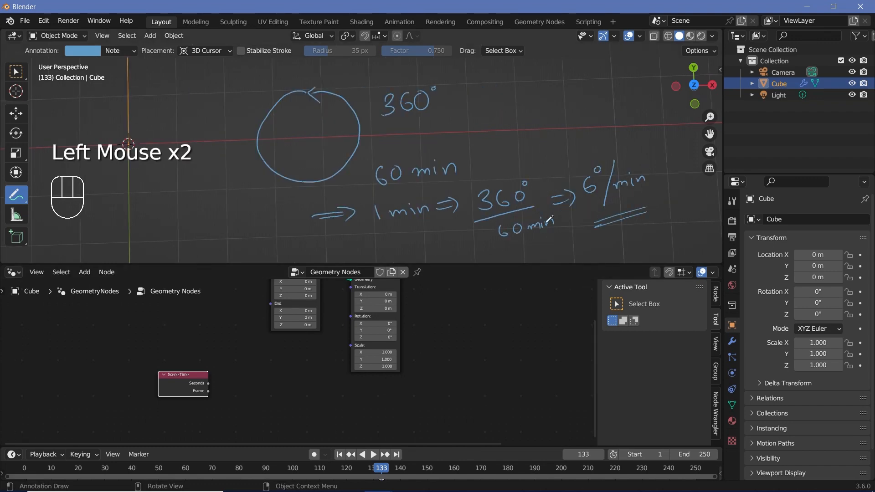
{"action": "middle_click_drag", "start_coordinate": [378, 209], "coordinate": [420, 205], "text": "shift"}
{"action": "scroll", "coordinate": [505, 173], "scroll_direction": "down", "scroll_amount": 1, "text": "ctrl"}
{"action": "scroll", "coordinate": [505, 173], "scroll_direction": "down", "scroll_amount": 2}
{"action": "scroll", "coordinate": [505, 173], "scroll_direction": "up", "scroll_amount": 1}
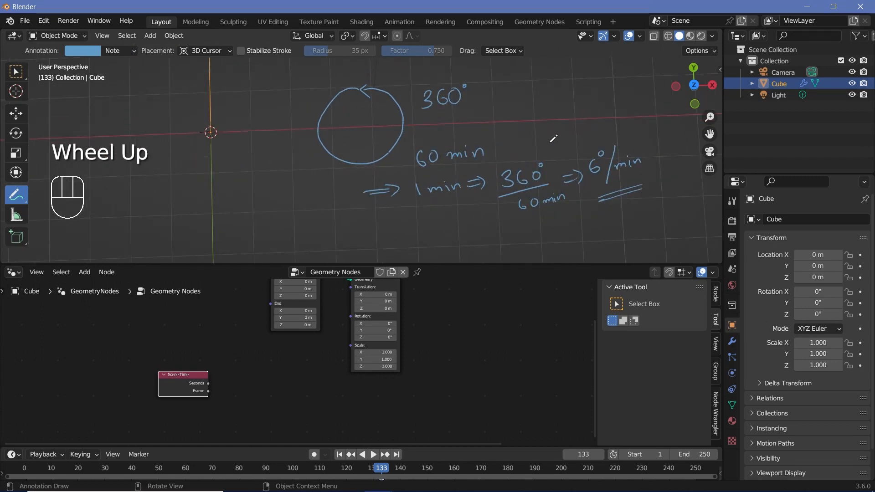
{"action": "mouse_move", "coordinate": [457, 92]}
{"action": "left_mouse_down", "text": "ctrl"}
{"action": "mouse_move", "coordinate": [346, 157]}
{"action": "mouse_move", "coordinate": [444, 127]}
{"action": "left_mouse_up", "text": "ctrl"}
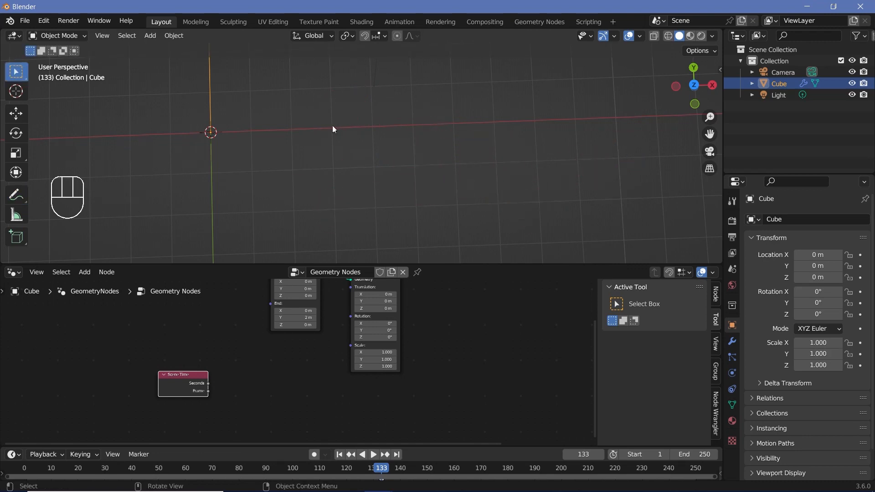
- Add a Math node beside Scene Time and link the Seconds output to its first value
{"action": "scroll", "coordinate": [255, 360], "scroll_direction": "up", "scroll_amount": 3}
{"action": "mouse_move", "coordinate": [319, 364]}
{"action": "middle_mouse_down"}
{"action": "mouse_move", "coordinate": [255, 360]}
{"action": "mouse_move", "coordinate": [246, 285]}
{"action": "mouse_move", "coordinate": [290, 274]}
{"action": "mouse_move", "coordinate": [278, 326]}
{"action": "middle_mouse_up"}
{"action": "left_click", "coordinate": [152, 360]}
{"action": "left_click", "coordinate": [280, 328]}
{"action": "key", "text": "shift+a"}
{"action": "type", "text": "math"}
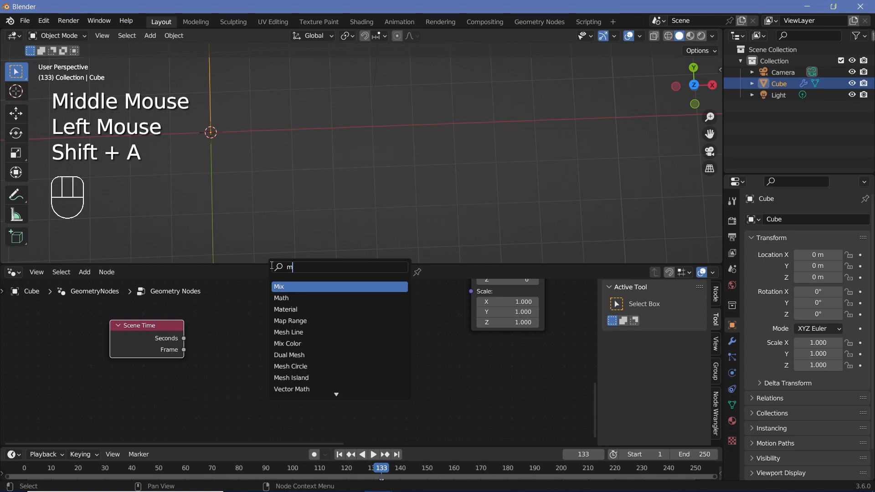
{"action": "key", "text": "Return"}
{"action": "left_click", "coordinate": [225, 315]}
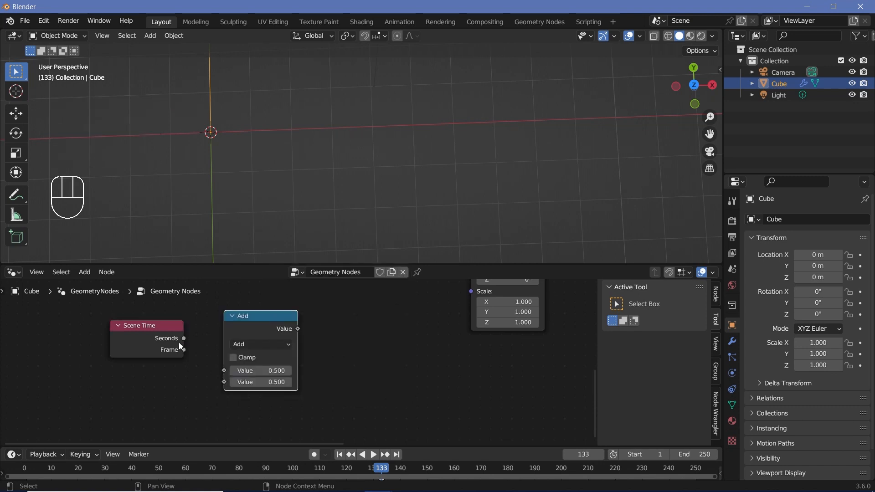
{"action": "left_click_drag", "start_coordinate": [184, 350], "coordinate": [225, 370]}
- Set the Math node's operation to Multiply with a second value of 6
{"action": "left_click", "coordinate": [248, 345]}
{"action": "left_click", "coordinate": [288, 235]}
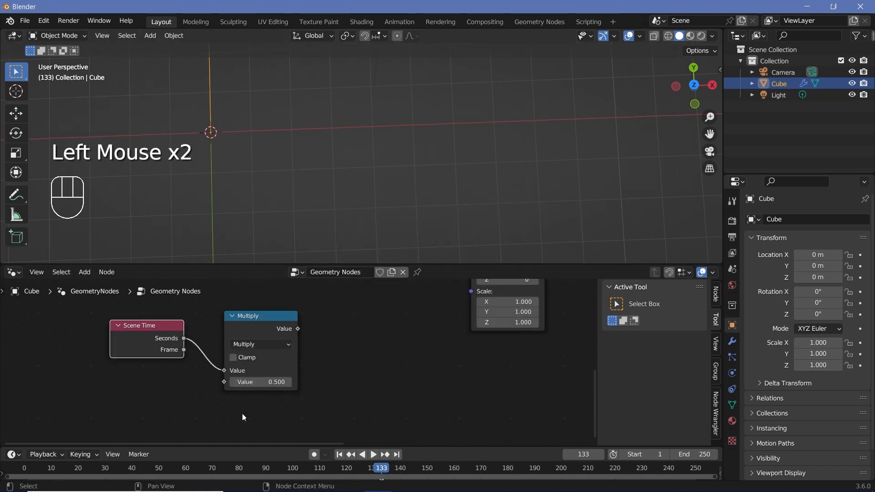
{"action": "left_click", "coordinate": [256, 382]}
- Add a second Math node between Multiply and Transform Geometry, set to the To Radians conversion
{"action": "middle_click_drag", "start_coordinate": [313, 310], "coordinate": [260, 354]}
{"action": "left_click_drag", "start_coordinate": [244, 374], "coordinate": [292, 377]}
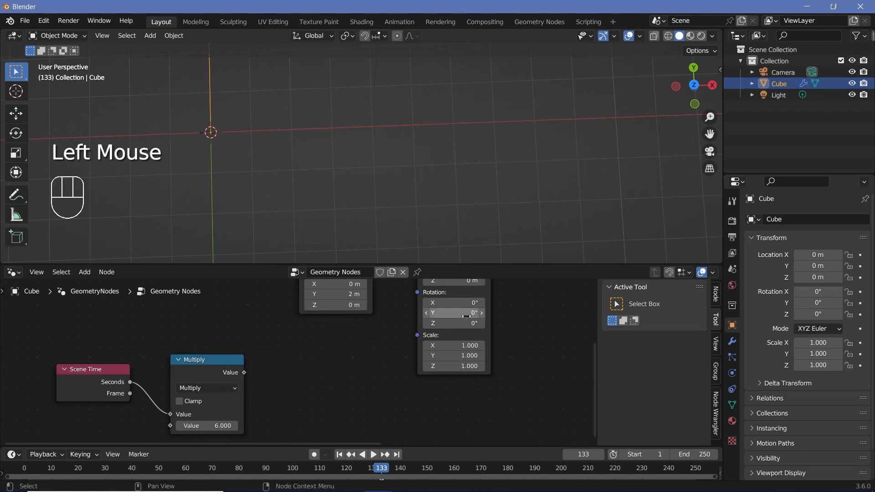
{"action": "left_click", "coordinate": [414, 296]}
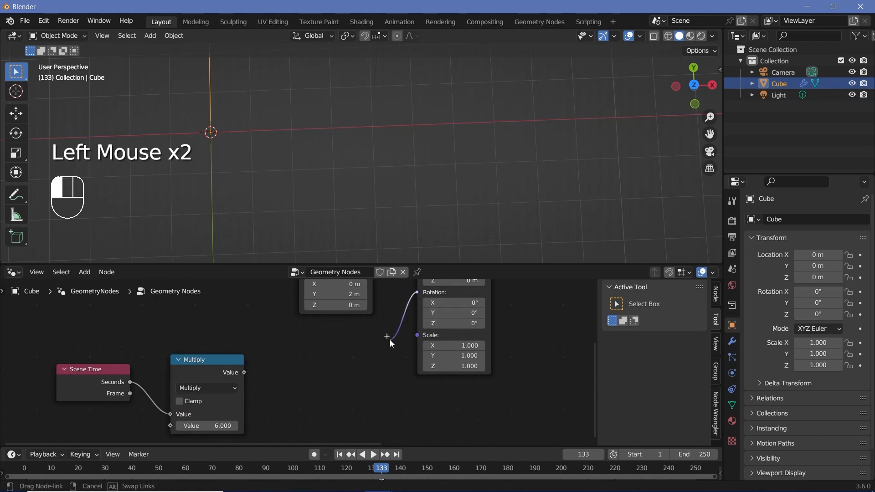
{"action": "key", "text": "shift+a"}
{"action": "type", "text": "math"}
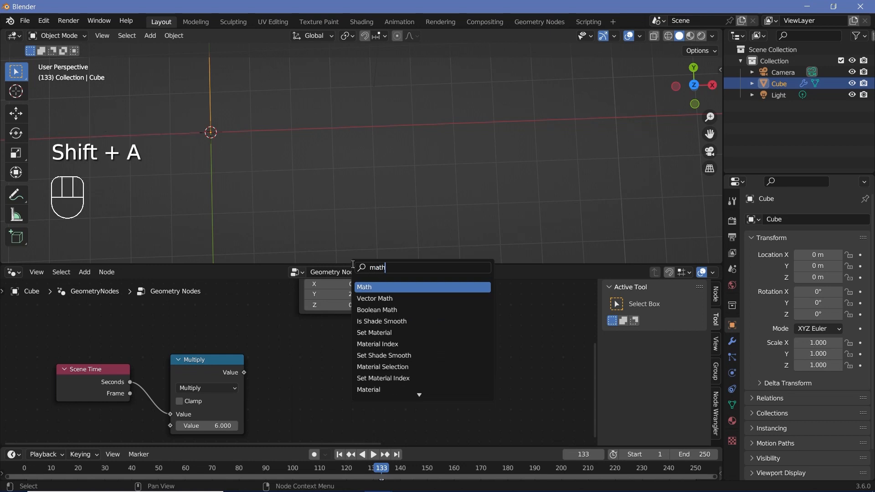
{"action": "key", "text": "Return"}
{"action": "left_click", "coordinate": [316, 374]}
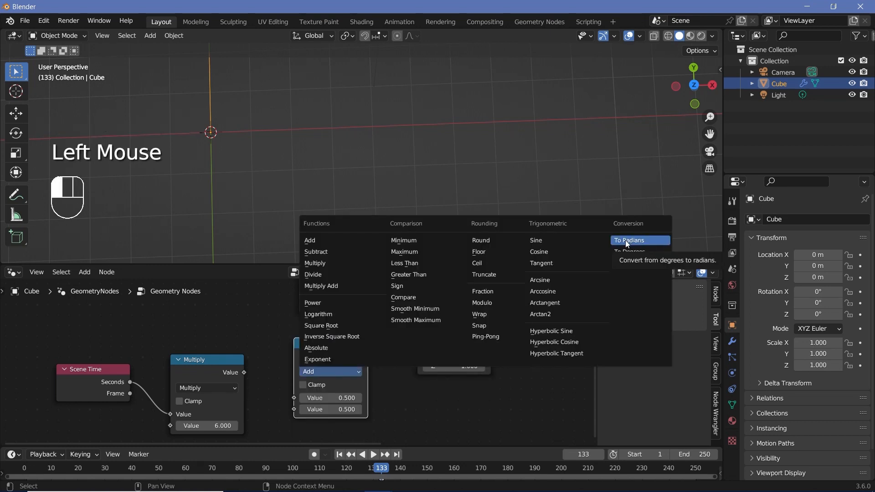
{"action": "left_click", "coordinate": [629, 240]}
- Link Multiply's output to the To Radians node and its output to Transform Geometry's Rotation
{"action": "left_click_drag", "start_coordinate": [245, 373], "coordinate": [295, 399]}
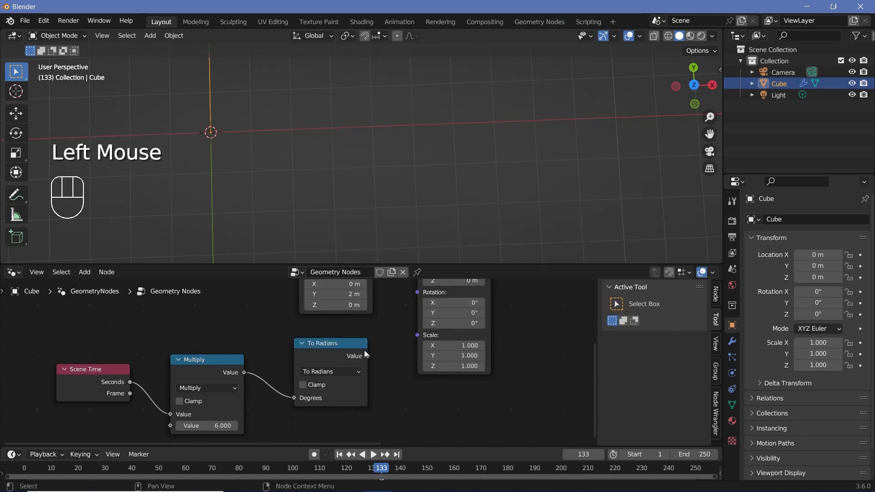
{"action": "left_click_drag", "start_coordinate": [360, 348], "coordinate": [322, 363]}
{"action": "left_click_drag", "start_coordinate": [329, 370], "coordinate": [418, 336]}
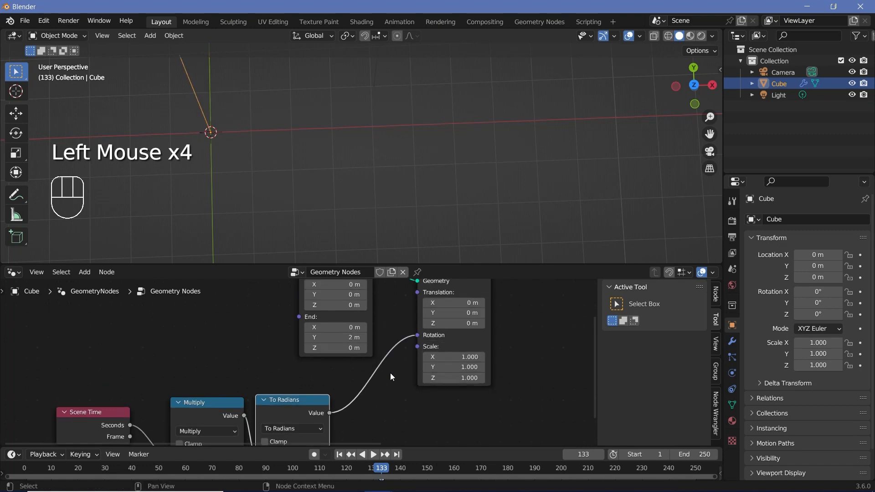
- Insert a Combine XYZ node between To Radians and Rotation, and route the To Radians value into its Z input
{"action": "middle_click_drag", "start_coordinate": [342, 421], "coordinate": [352, 389]}
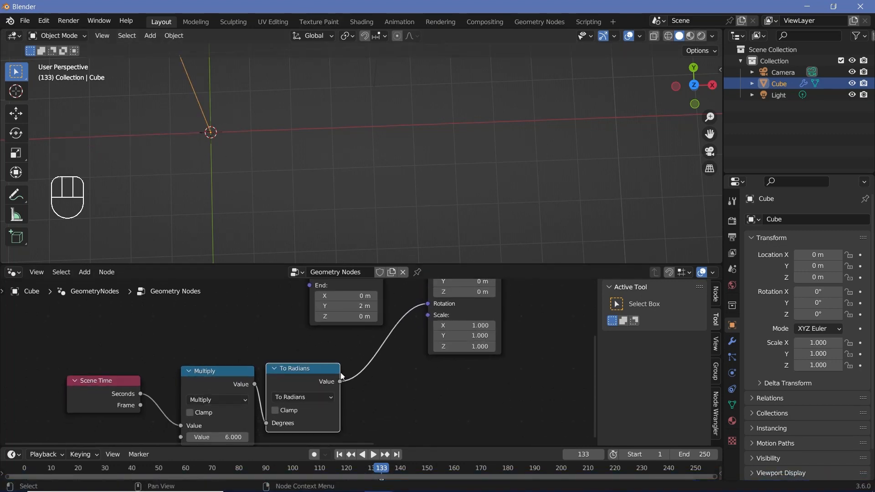
{"action": "key", "text": "shift+a"}
{"action": "left_click", "coordinate": [384, 261]}
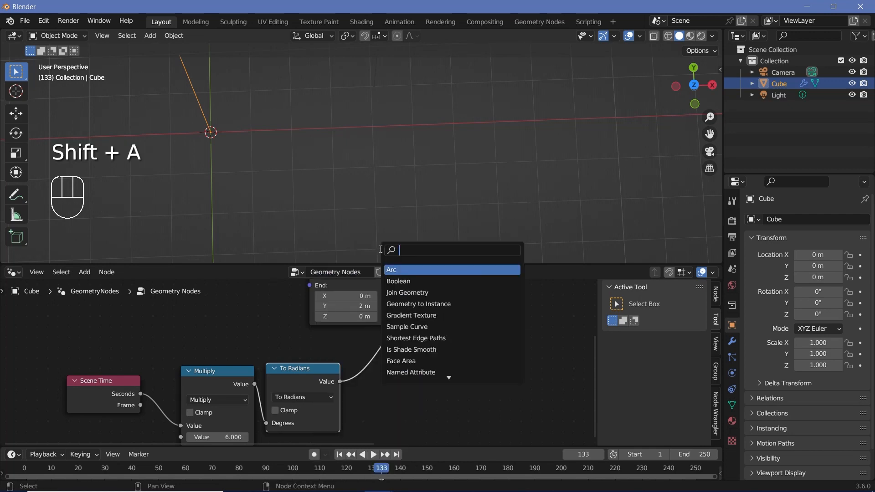
{"action": "type", "text": "comp"}
{"action": "key", "text": "BackSpace"}
{"action": "type", "text": "b"}
{"action": "key", "text": "Return"}
{"action": "left_click", "coordinate": [413, 364]}
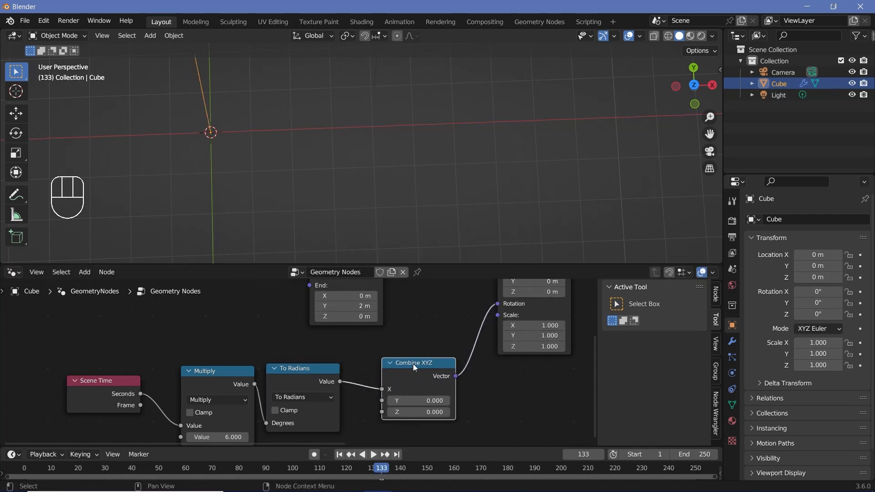
{"action": "left_click", "coordinate": [399, 371]}
{"action": "left_click_drag", "start_coordinate": [368, 399], "coordinate": [368, 419]}
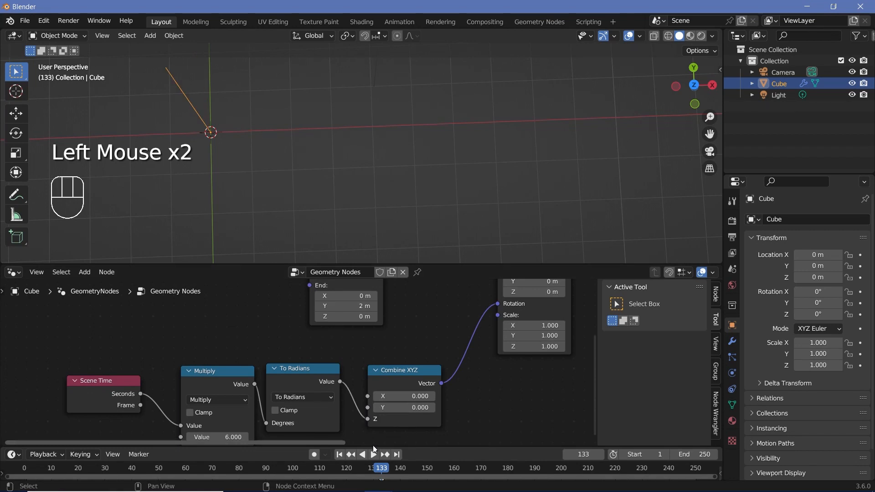
- Play the animation and examine the line's rotation around the Z axis in the viewport
{"action": "key", "text": "space"}
{"action": "scroll", "coordinate": [292, 149], "scroll_direction": "up", "scroll_amount": 3}
{"action": "middle_click_drag", "start_coordinate": [146, 141], "coordinate": [228, 147], "text": "shift"}
{"action": "scroll", "coordinate": [228, 147], "scroll_direction": "down", "scroll_amount": 2}
{"action": "middle_click_drag", "start_coordinate": [227, 147], "coordinate": [277, 151], "text": "shift"}
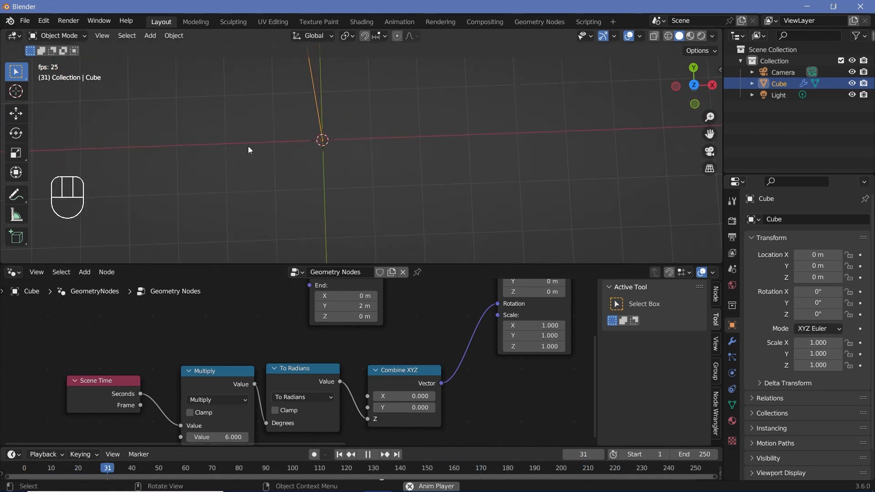
{"action": "key", "text": "space"}
{"action": "key", "text": "space"}
{"action": "middle_click_drag", "start_coordinate": [338, 81], "coordinate": [326, 97], "text": "shift"}
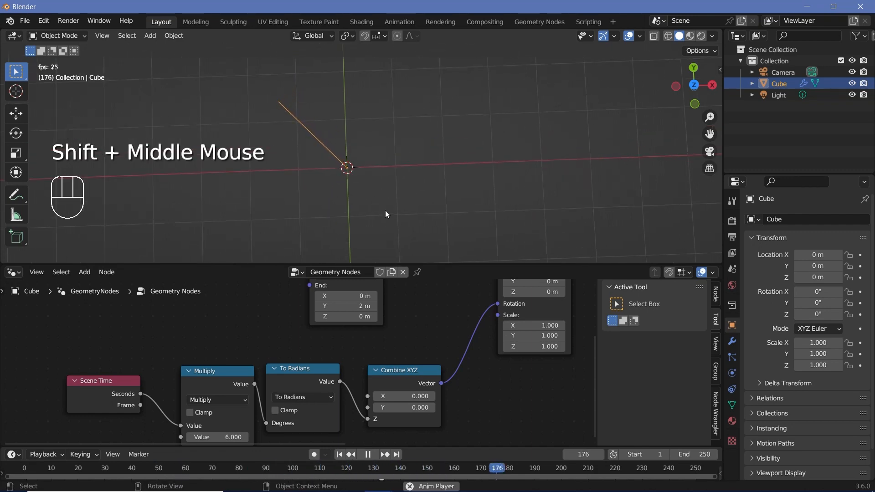
{"action": "key", "text": "space"}
{"action": "middle_click_drag", "start_coordinate": [455, 397], "coordinate": [447, 344]}
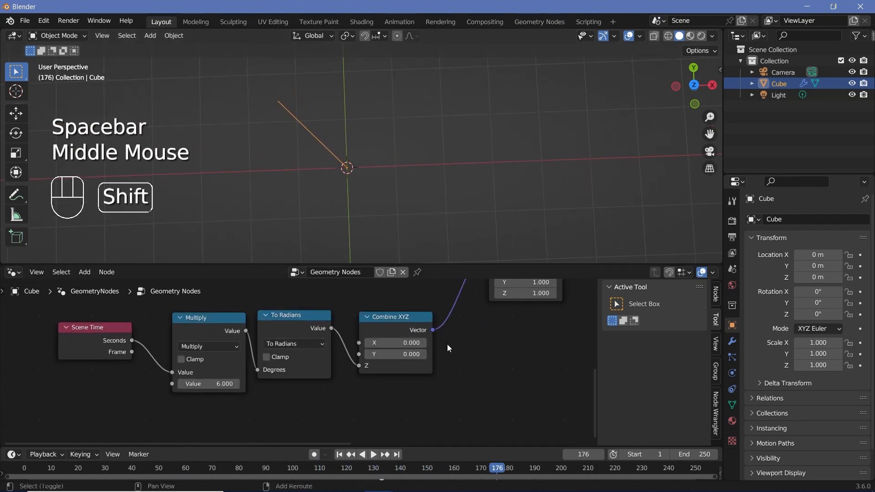
- Insert a Math node set to Multiply by -1 between To Radians and the Z input of Combine XYZ
{"action": "key", "text": "shift+a"}
{"action": "left_click", "coordinate": [434, 263]}
{"action": "type", "text": "mart"}
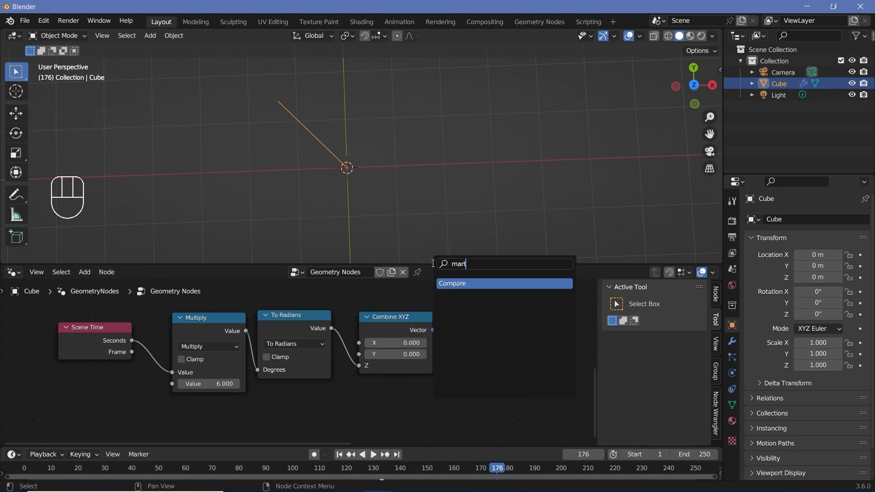
{"action": "key", "text": "BackSpace"}
{"action": "key", "text": "BackSpace"}
{"action": "key", "text": "Return"}
{"action": "left_click", "coordinate": [379, 309]}
{"action": "left_click", "coordinate": [403, 328]}
{"action": "left_click", "coordinate": [412, 381]}
{"action": "double_click", "coordinate": [413, 367]}
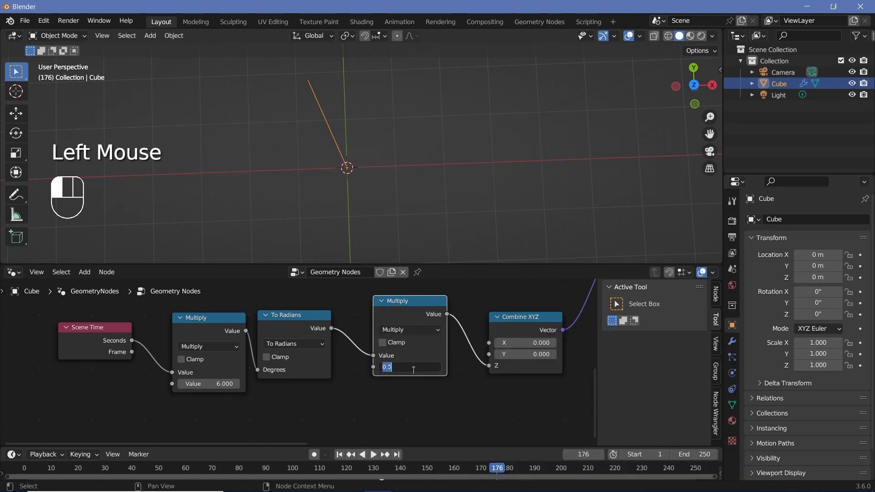
{"action": "type", "text": "-1"}
{"action": "key", "text": "Return"}
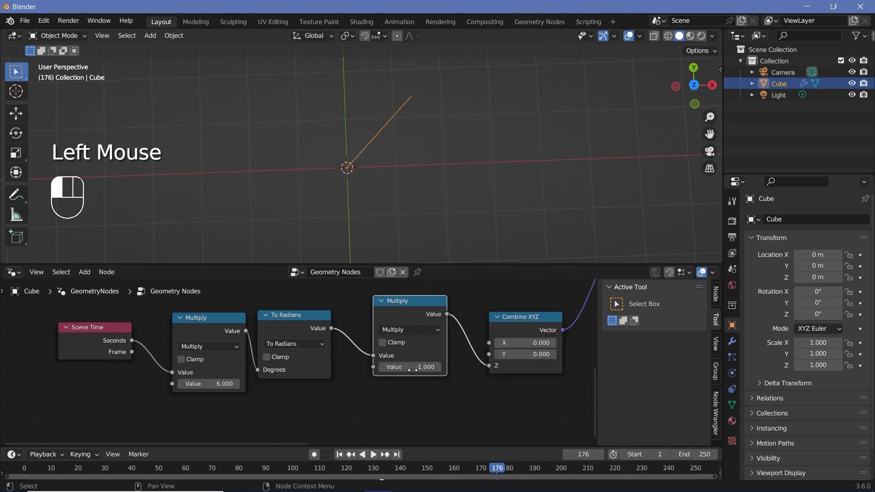
- Play the animation from the start and examine the direction in which the line rotates
{"action": "left_click", "coordinate": [27, 474]}
{"action": "key", "text": "space"}
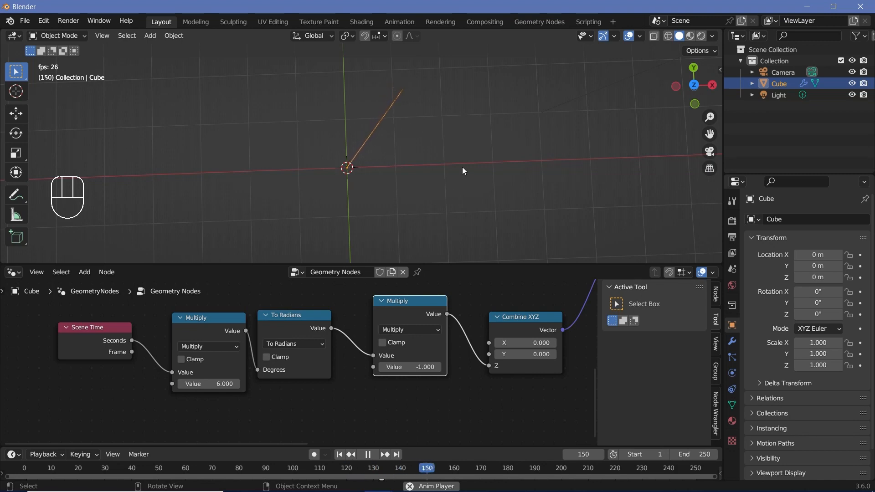
{"action": "key", "text": "space"}
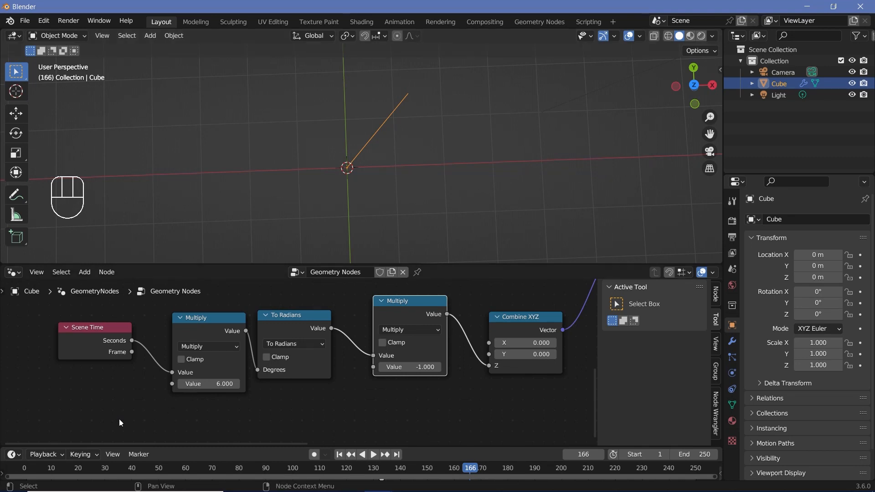
- Add a Math node below Scene Time and set its operation to Round
{"action": "scroll", "coordinate": [163, 327], "scroll_direction": "up", "scroll_amount": 2}
{"action": "middle_click_drag", "start_coordinate": [119, 419], "coordinate": [222, 326]}
{"action": "left_click", "coordinate": [163, 326]}
{"action": "key", "text": "shift+a"}
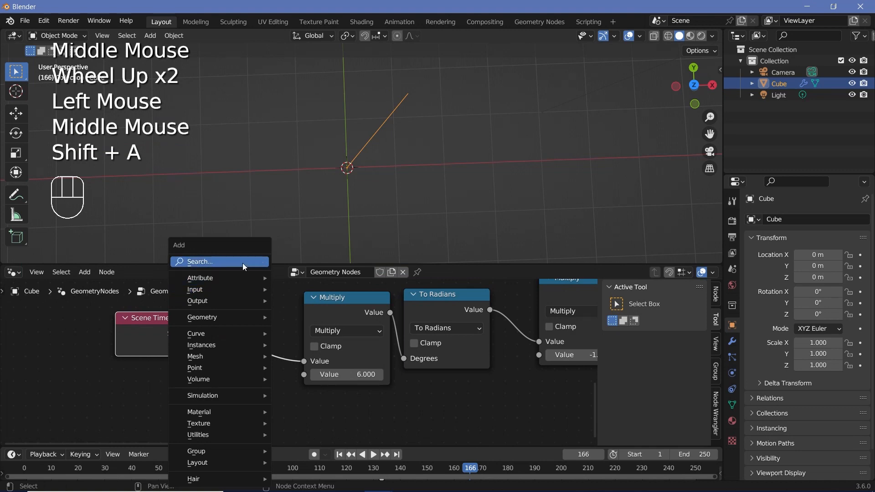
{"action": "left_click", "coordinate": [242, 264]}
{"action": "type", "text": "math"}
{"action": "key", "text": "Return"}
{"action": "left_click", "coordinate": [225, 404]}
{"action": "middle_click_drag", "start_coordinate": [226, 405], "coordinate": [239, 368]}
{"action": "left_click", "coordinate": [245, 376]}
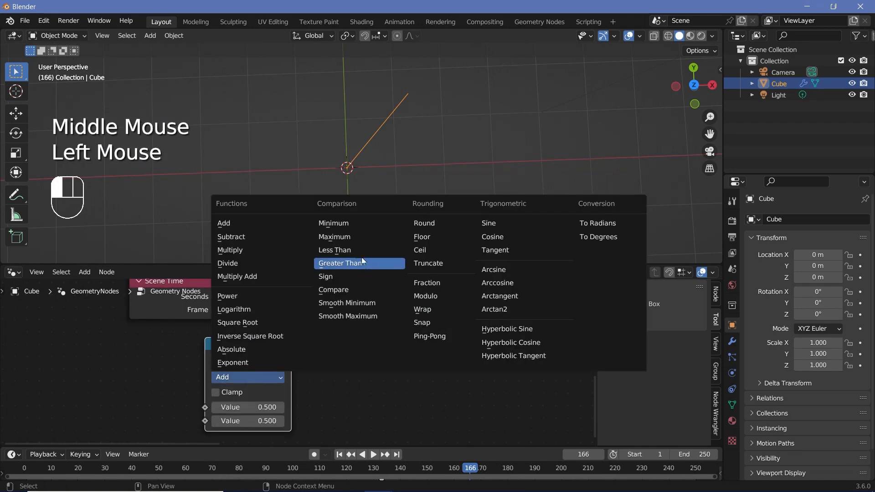
{"action": "left_click", "coordinate": [426, 223]}
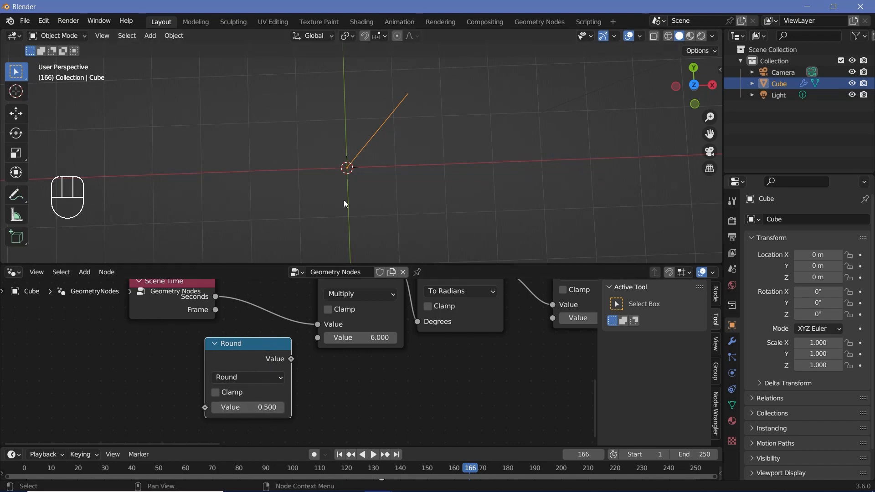
- Change the Round node to Floor, insert it between Scene Time's Seconds and the first Multiply node, and preview the motion
{"action": "left_click", "coordinate": [266, 374]}
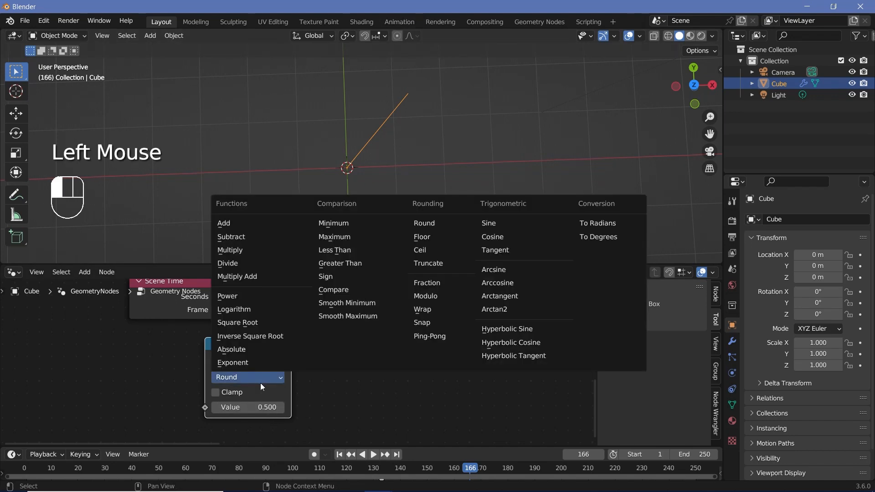
{"action": "left_click", "coordinate": [442, 237]}
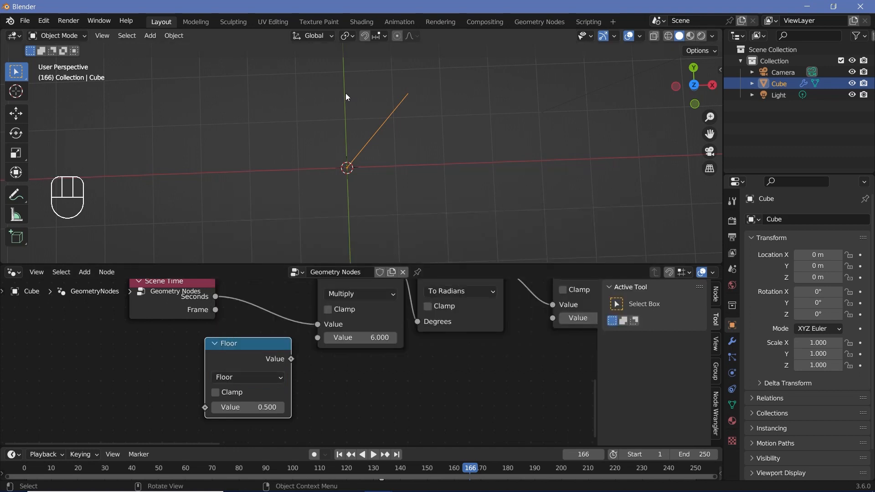
{"action": "left_click_drag", "start_coordinate": [287, 339], "coordinate": [347, 294]}
{"action": "key", "text": "space"}
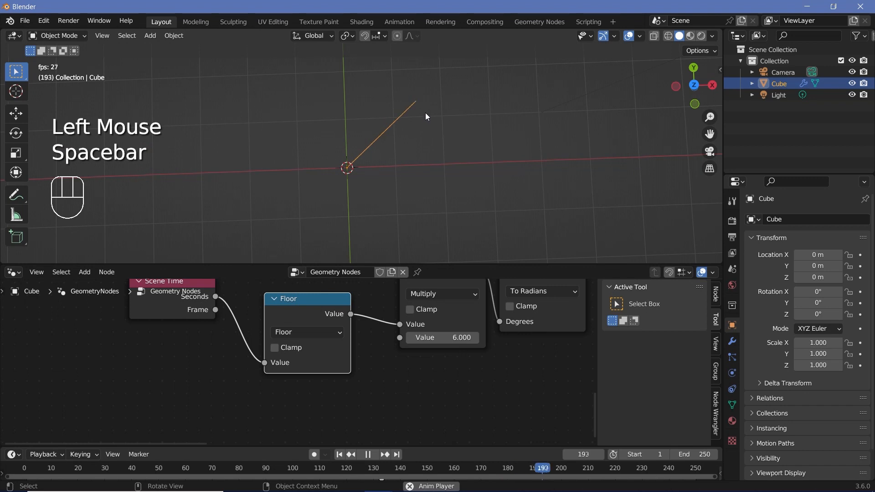
{"action": "key", "text": "space"}
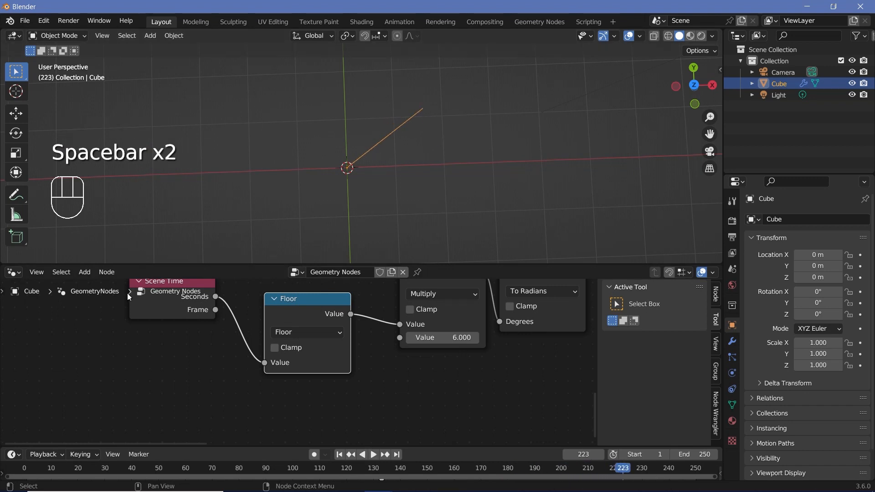
- Set the scene's frame rate to 30 fps and play the animation from the start
{"action": "left_click_drag", "start_coordinate": [192, 298], "coordinate": [190, 329]}
{"action": "left_click", "coordinate": [732, 237]}
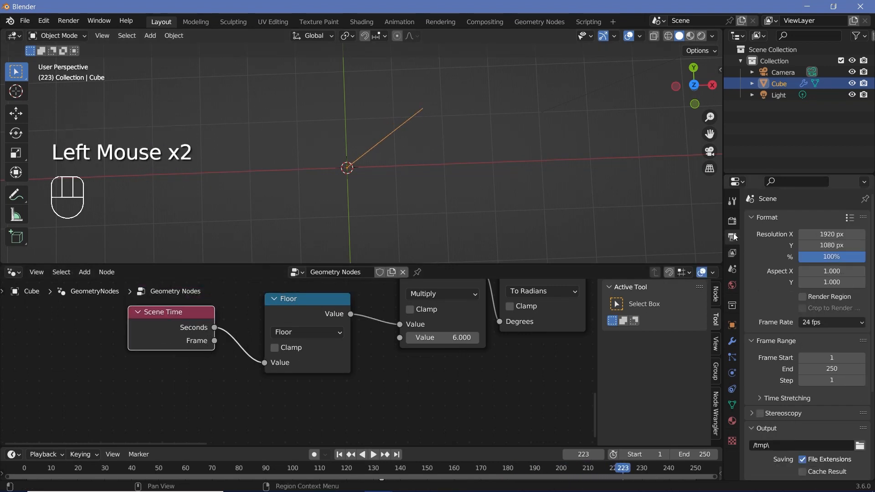
{"action": "left_click", "coordinate": [822, 322]}
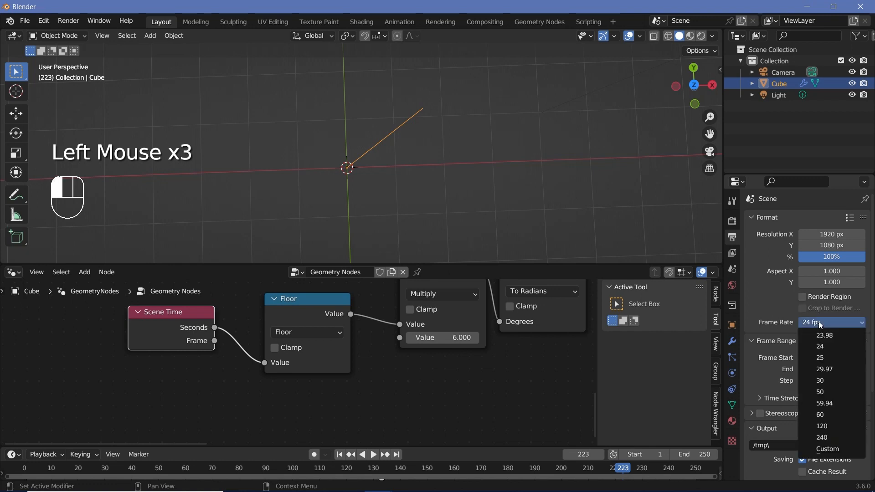
{"action": "left_click", "coordinate": [831, 382]}
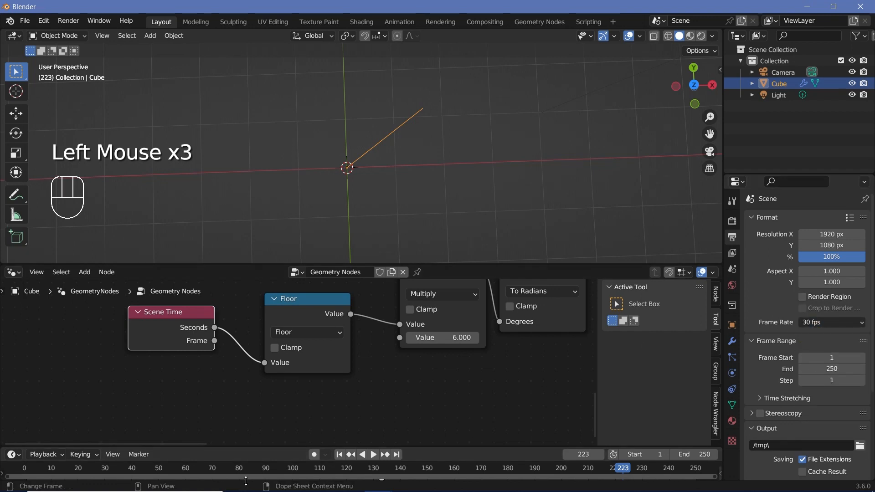
{"action": "left_click", "coordinate": [29, 469]}
{"action": "key", "text": "space"}
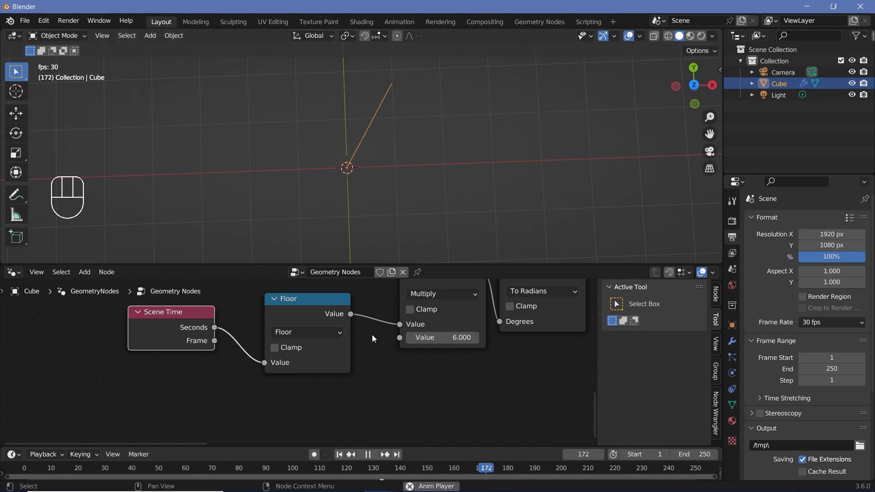
{"action": "key", "text": "space"}
- Arrange the Scene Time, Floor and -1 Multiply nodes into a compact row with the rest of the chain
{"action": "scroll", "coordinate": [372, 335], "scroll_direction": "down", "scroll_amount": 3}
{"action": "middle_click_drag", "start_coordinate": [371, 335], "coordinate": [281, 369]}
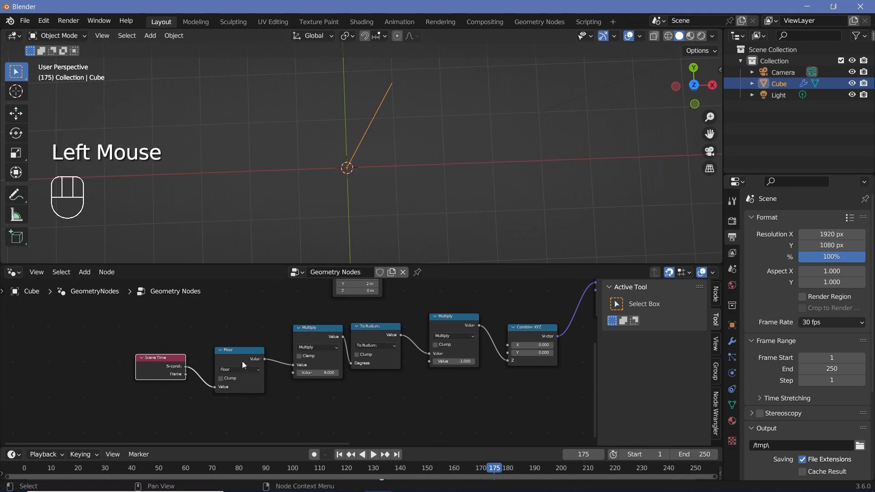
{"action": "left_click_drag", "start_coordinate": [239, 360], "coordinate": [258, 339]}
{"action": "left_click_drag", "start_coordinate": [155, 371], "coordinate": [218, 323]}
{"action": "left_click_drag", "start_coordinate": [440, 319], "coordinate": [416, 333]}
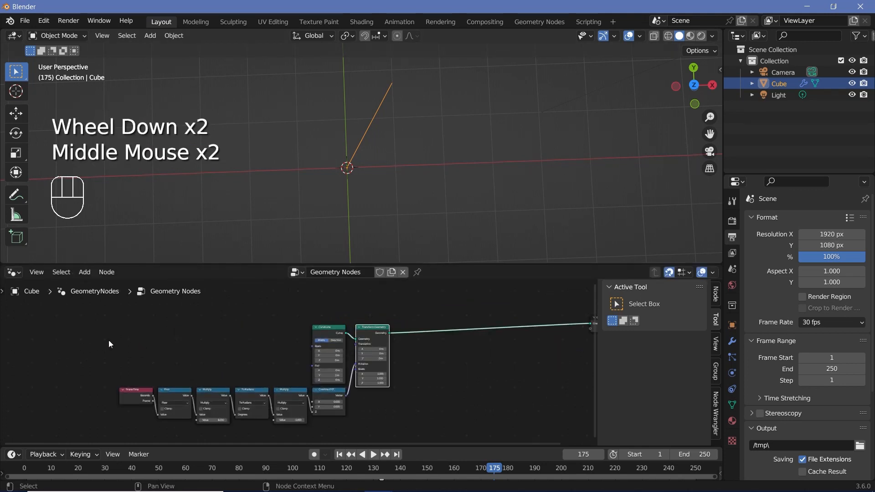
- Duplicate the whole hand setup from Scene Time to Transform Geometry and place the copy above the original
{"action": "left_click_drag", "start_coordinate": [89, 320], "coordinate": [469, 446]}
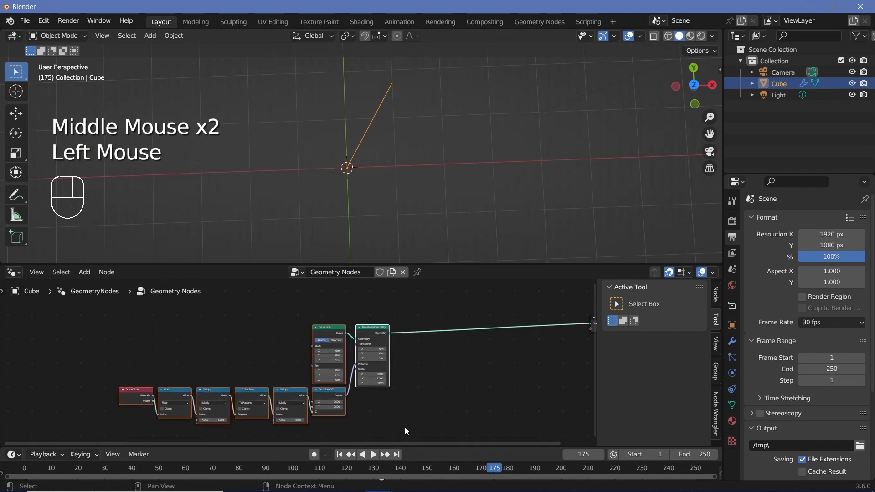
{"action": "middle_click_drag", "start_coordinate": [451, 387], "coordinate": [430, 439], "text": "shift"}
{"action": "key", "text": "shift+d"}
{"action": "left_click", "coordinate": [431, 328]}
{"action": "middle_click_drag", "start_coordinate": [445, 347], "coordinate": [461, 319]}
{"action": "scroll", "coordinate": [435, 373], "scroll_direction": "up", "scroll_amount": 2}
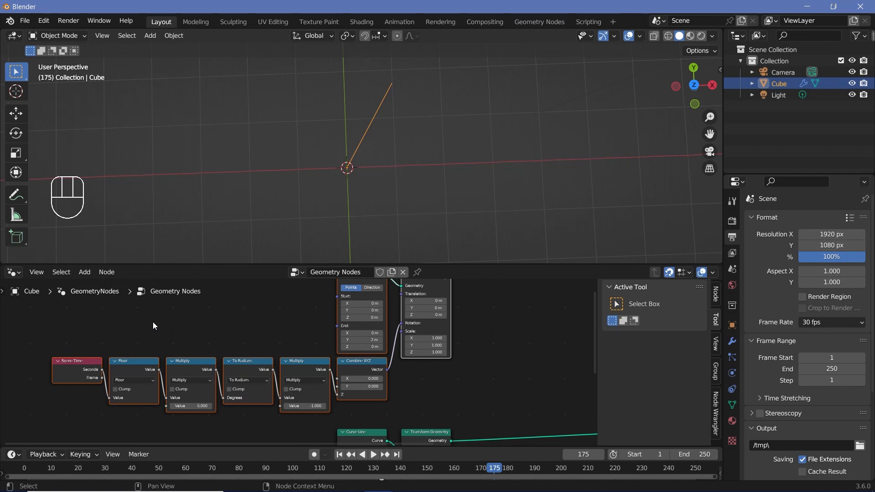
- Delete the Floor node from the duplicated chain
{"action": "middle_click_drag", "start_coordinate": [154, 326], "coordinate": [324, 312]}
{"action": "scroll", "coordinate": [259, 337], "scroll_direction": "up", "scroll_amount": 3}
{"action": "left_click_drag", "start_coordinate": [233, 347], "coordinate": [221, 347]}
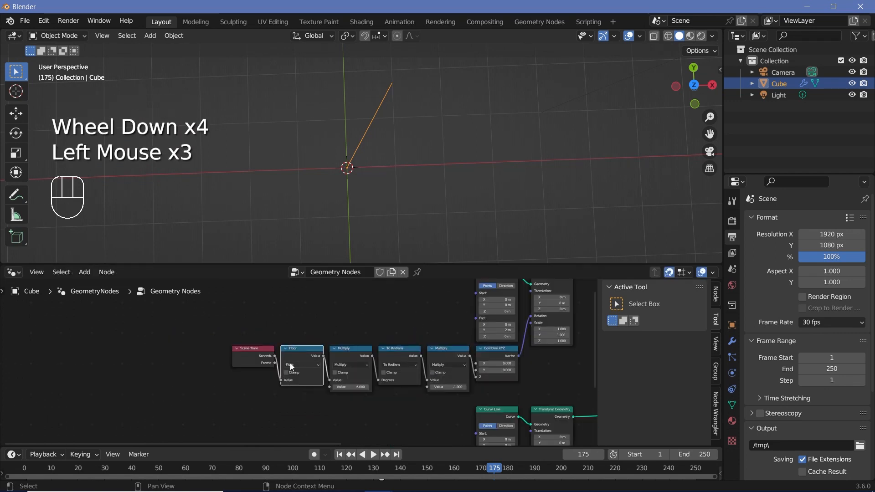
{"action": "key", "text": "x"}
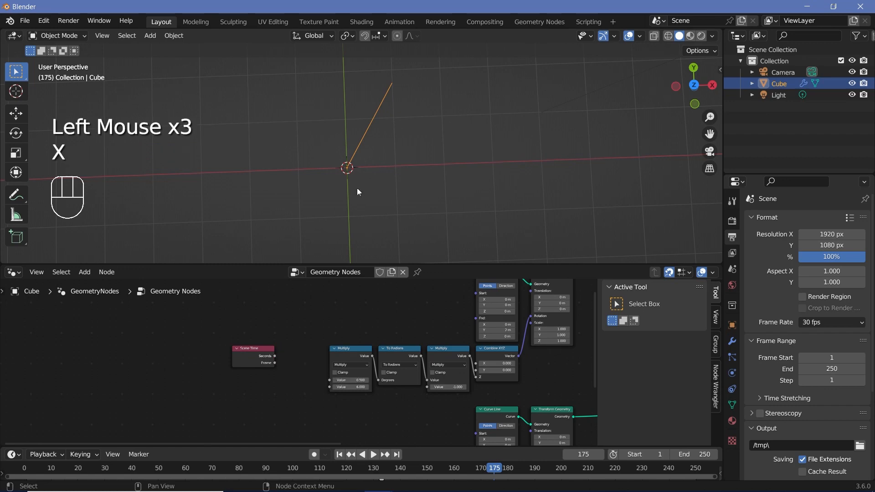
- Add a Math node set to Divide in the duplicated chain and link Scene Time's Seconds to its first value
{"action": "scroll", "coordinate": [306, 377], "scroll_direction": "up", "scroll_amount": 2}
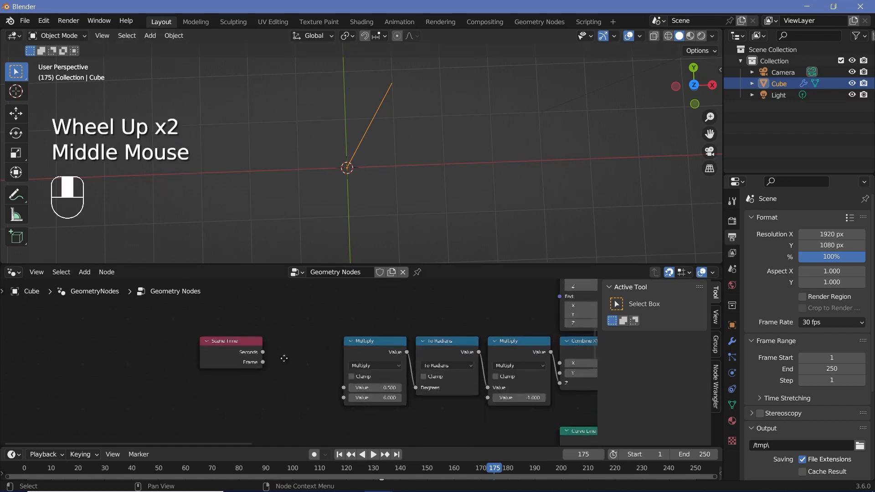
{"action": "key", "text": "shift+a"}
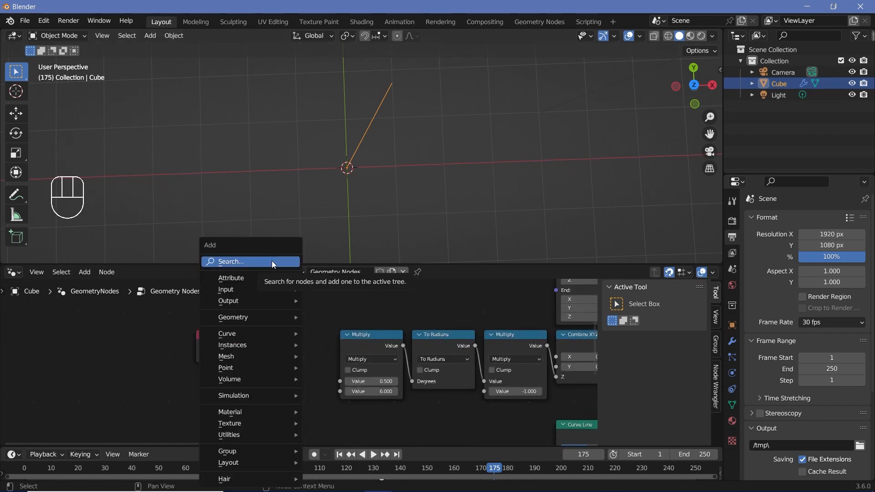
{"action": "left_click", "coordinate": [272, 262]}
{"action": "type", "text": "math"}
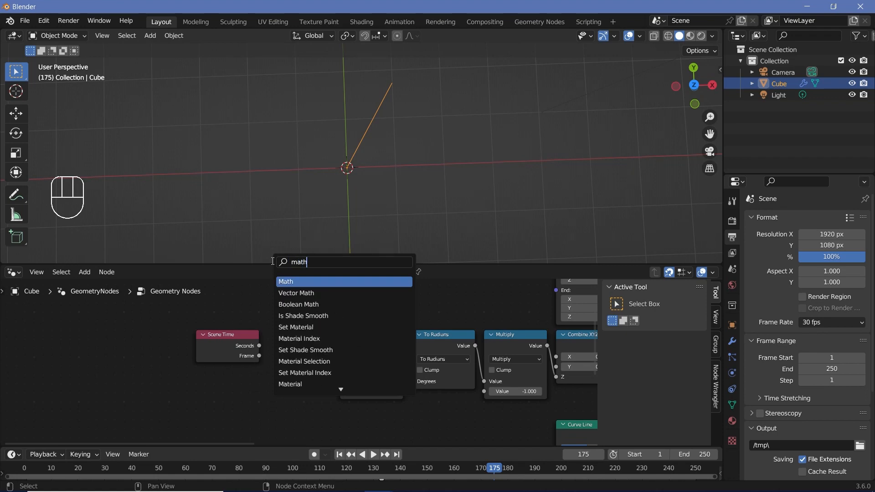
{"action": "key", "text": "Return"}
{"action": "left_click", "coordinate": [319, 349]}
{"action": "left_click", "coordinate": [321, 350]}
{"action": "left_click", "coordinate": [292, 404]}
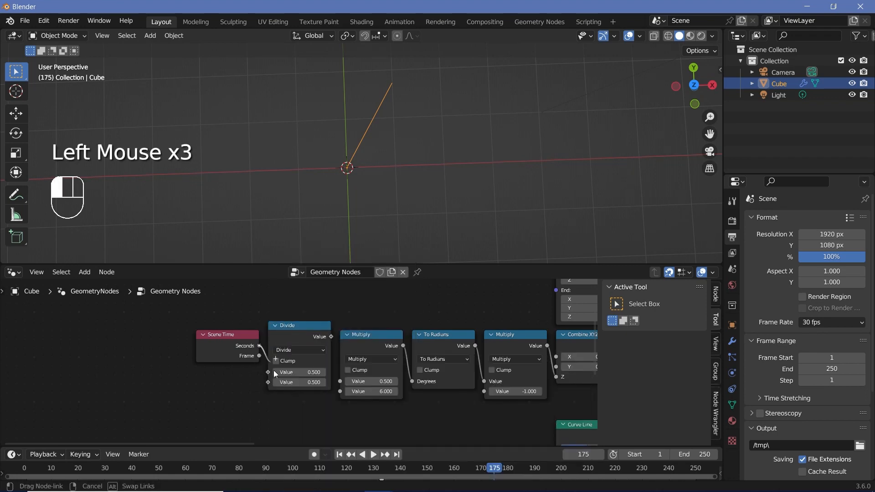
- Set the Divide node's divisor to 60 and link its output to the first value of the adjacent Multiply node
{"action": "left_click", "coordinate": [301, 382]}
{"action": "type", "text": "60"}
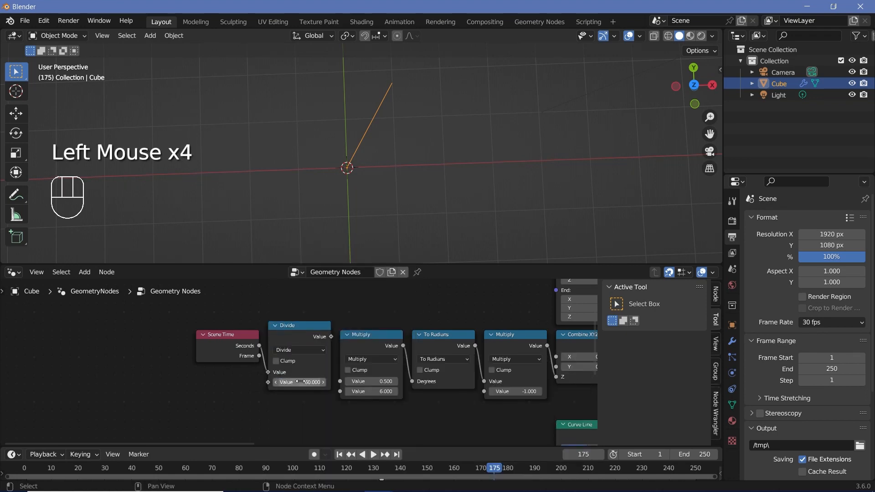
{"action": "key", "text": "Return"}
{"action": "left_click_drag", "start_coordinate": [330, 336], "coordinate": [343, 381]}
- Play the animation from the start to review the line's motion with the duplicated chain in place
{"action": "left_click", "coordinate": [27, 466]}
{"action": "key", "text": "space"}
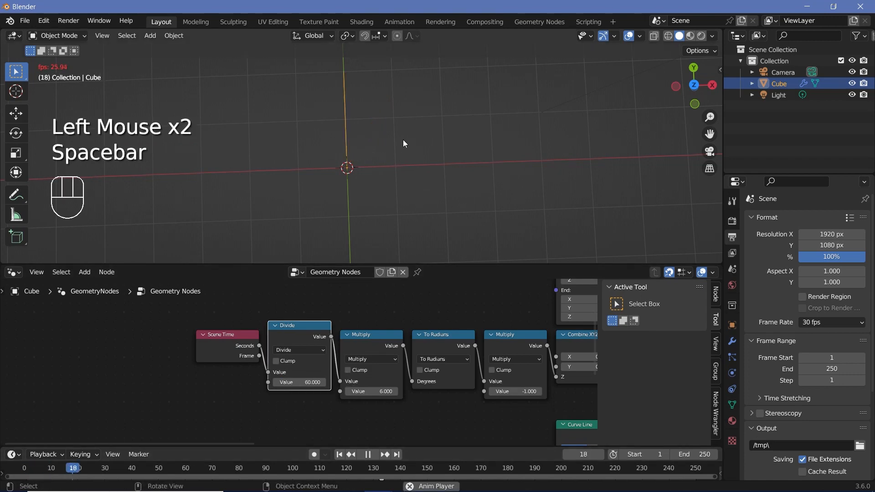
{"action": "key", "text": "space"}
{"action": "key", "text": "space"}
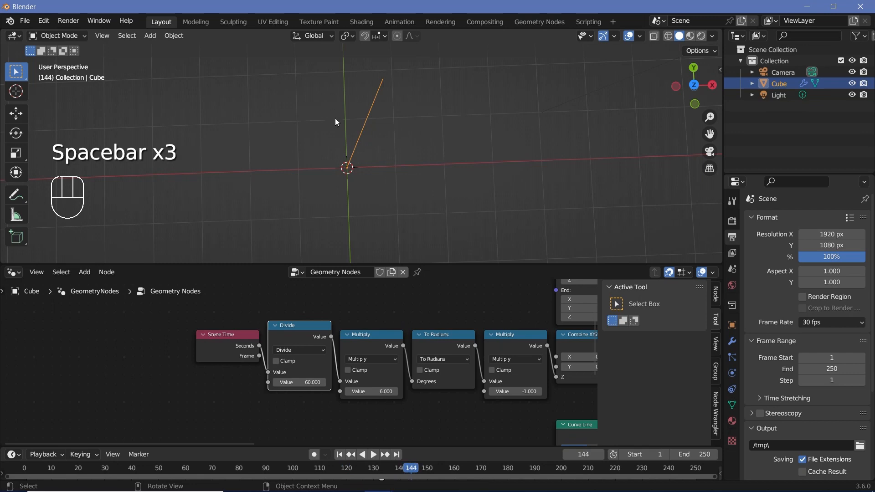
- Insert a Join Geometry node before Group Output and link the duplicated chain's Transform Geometry output into it
{"action": "scroll", "coordinate": [460, 350], "scroll_direction": "down", "scroll_amount": 4}
{"action": "scroll", "coordinate": [461, 352], "scroll_direction": "down", "scroll_amount": 1}
{"action": "middle_click_drag", "start_coordinate": [461, 352], "coordinate": [336, 350]}
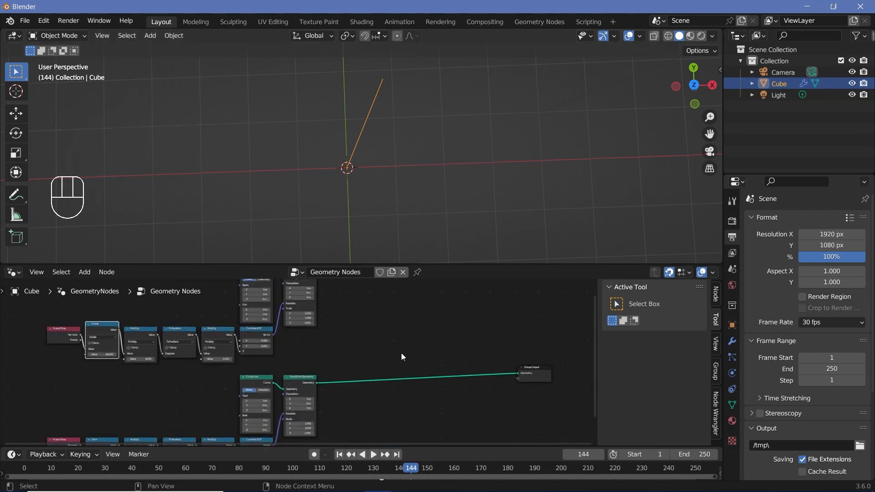
{"action": "key", "text": "shift+a"}
{"action": "left_click", "coordinate": [391, 264]}
{"action": "type", "text": "join"}
{"action": "left_click", "coordinate": [411, 296]}
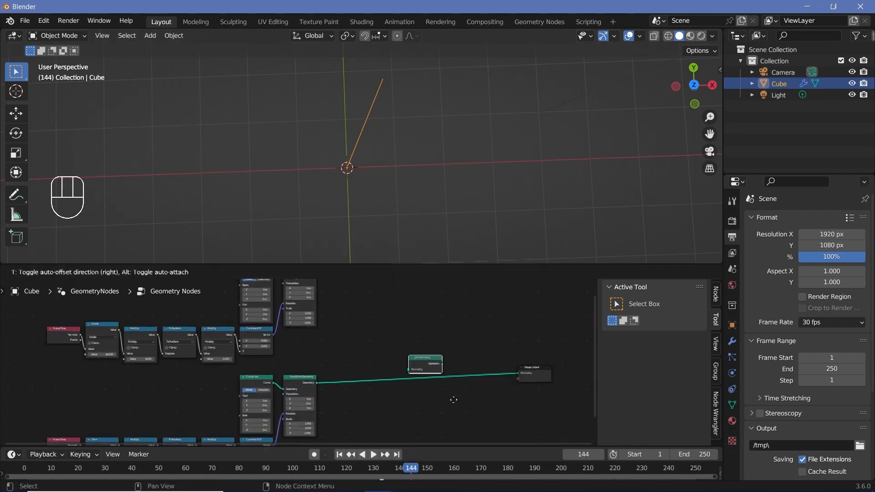
{"action": "left_click", "coordinate": [457, 404]}
{"action": "middle_click_drag", "start_coordinate": [368, 330], "coordinate": [367, 375]}
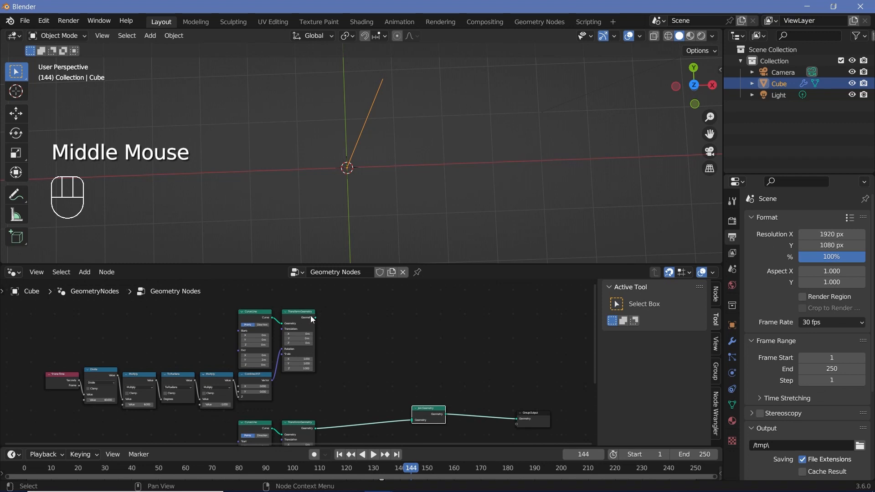
{"action": "right_click_drag", "start_coordinate": [310, 315], "coordinate": [424, 415], "text": "alt"}
- Play the animation and examine the motion of both hands up close in the viewport
{"action": "key", "text": "space"}
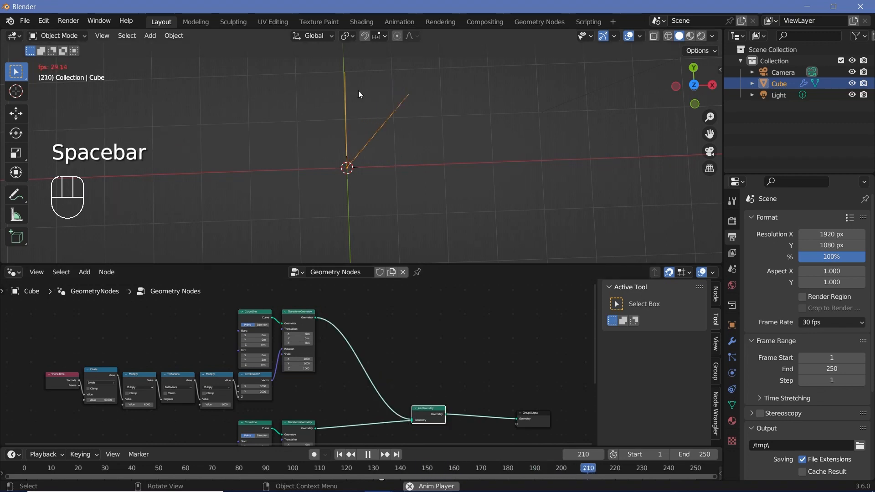
{"action": "scroll", "coordinate": [358, 90], "scroll_direction": "up", "scroll_amount": 3}
{"action": "middle_click_drag", "start_coordinate": [358, 90], "coordinate": [393, 94], "text": "shift"}
{"action": "scroll", "coordinate": [392, 94], "scroll_direction": "up", "scroll_amount": 3}
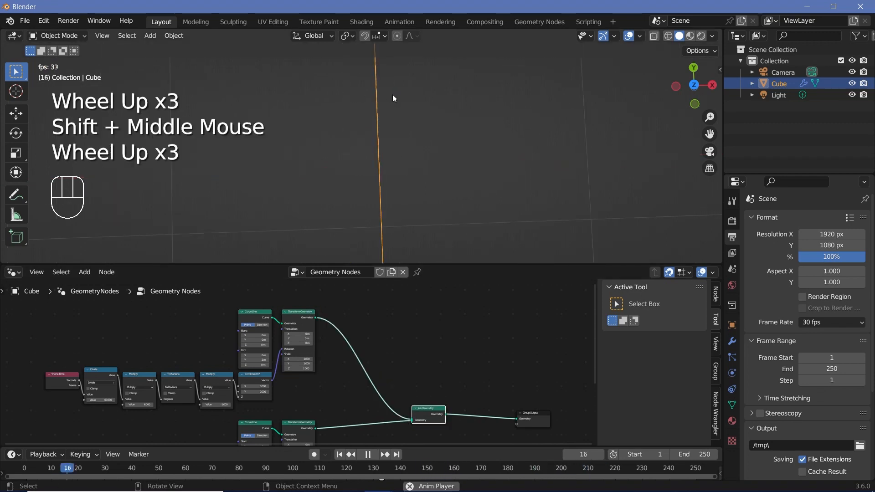
{"action": "scroll", "coordinate": [395, 95], "scroll_direction": "down", "scroll_amount": 2}
{"action": "scroll", "coordinate": [436, 373], "scroll_direction": "down", "scroll_amount": 2}
- Stop playback and set the scene's end frame to 100000
{"action": "key", "text": "space"}
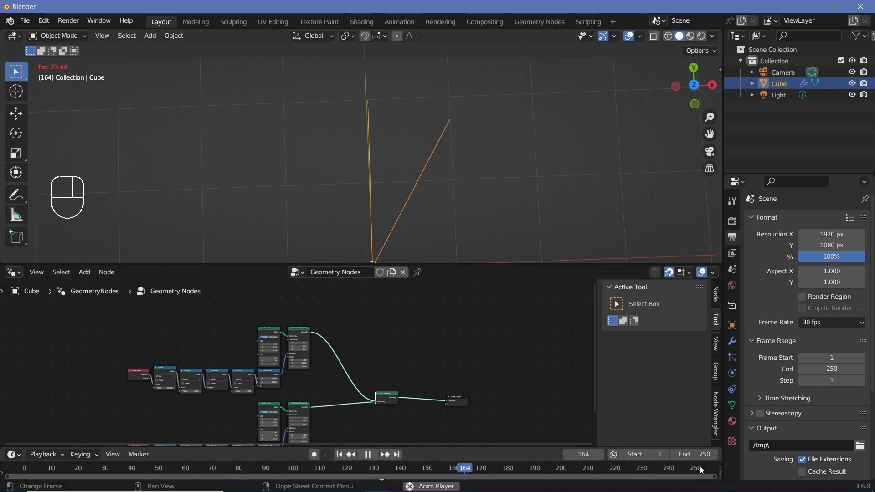
{"action": "left_click", "coordinate": [714, 454]}
{"action": "key", "text": "space"}
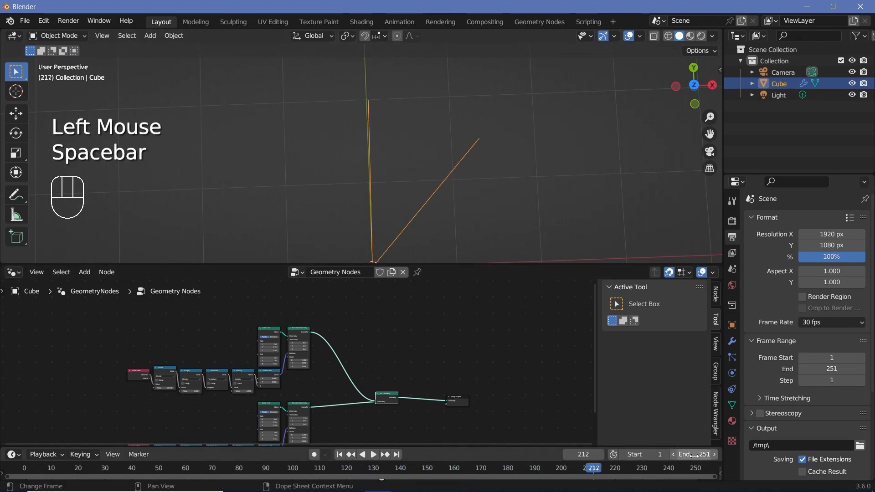
{"action": "left_click", "coordinate": [695, 455]}
{"action": "type", "text": "100000"}
{"action": "key", "text": "Return"}
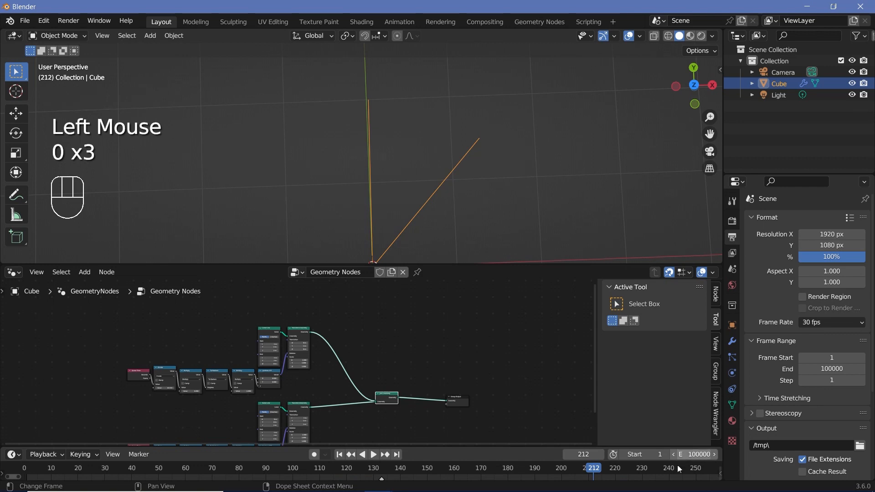
- Play the animation over the extended frame range to watch both hands, and stop it
{"action": "scroll", "coordinate": [649, 472], "scroll_direction": "down", "scroll_amount": 5}
{"action": "left_click", "coordinate": [373, 454]}
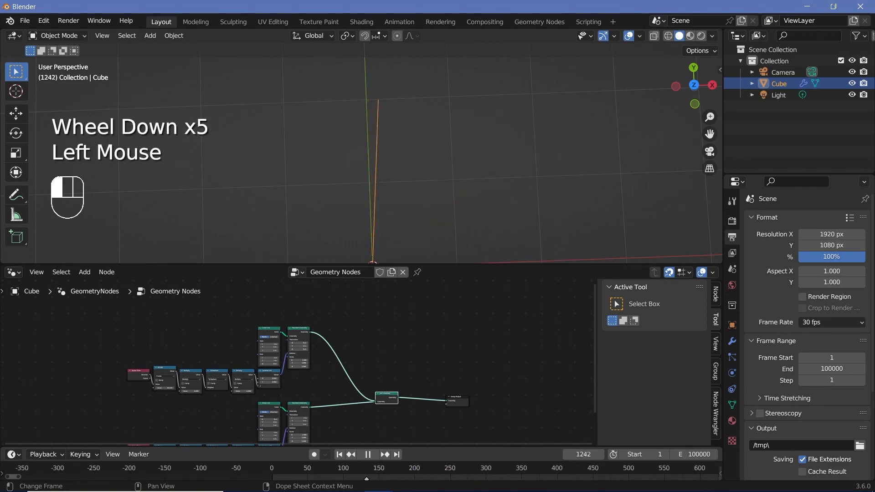
{"action": "left_click", "coordinate": [368, 454]}
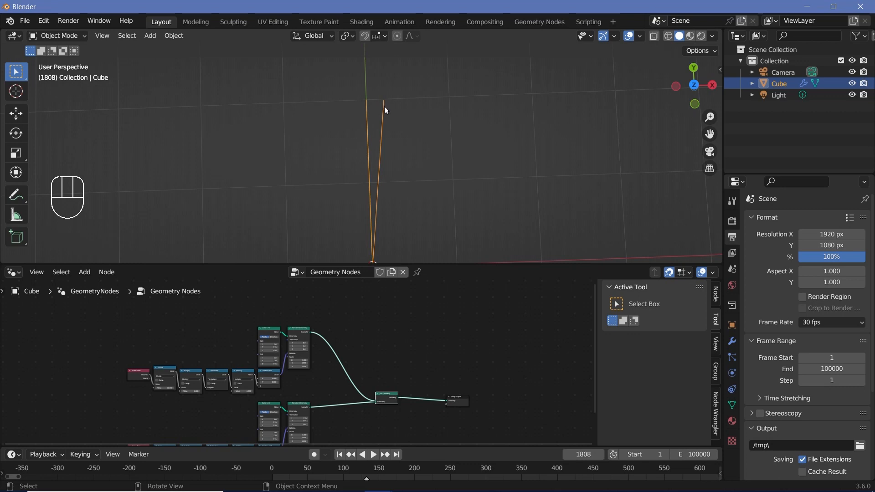
- Step the animation forward frame by frame and inspect the two hands as they come together
{"action": "scroll", "coordinate": [416, 206], "scroll_direction": "down", "scroll_amount": 3}
{"action": "key", "text": "Right"}
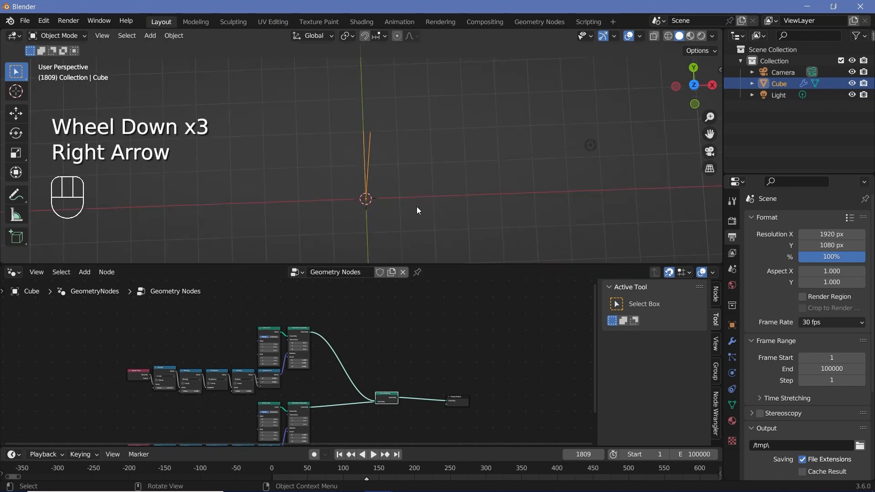
{"action": "key", "text": "Left"}
{"action": "key", "text": "Right"}
{"action": "key", "text": "Right"}
{"action": "key", "text": "Right"}
{"action": "key", "text": "Right"}
{"action": "key", "text": "Right"}
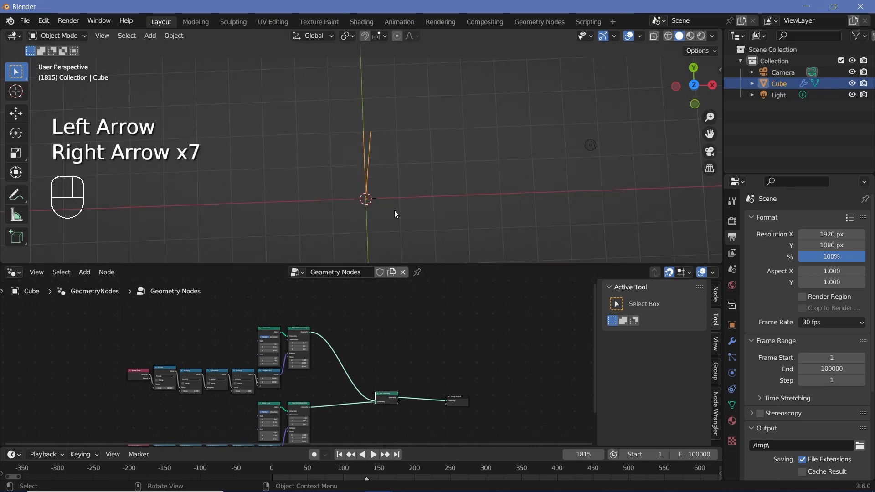
{"action": "key", "text": "Right"}
{"action": "key", "text": "Right"}
{"action": "key", "text": "Right"}
{"action": "key", "text": "Right"}
{"action": "key", "text": "Right"}
{"action": "key", "text": "Right"}
{"action": "key", "text": "Right"}
{"action": "key", "text": "Right"}
{"action": "key", "text": "Right"}
{"action": "key", "text": "Right"}
{"action": "key", "text": "Right"}
{"action": "key", "text": "Right"}
{"action": "key", "text": "Right"}
{"action": "key", "text": "Right"}
{"action": "key", "text": "Right"}
{"action": "key", "text": "Right"}
{"action": "key", "text": "Right"}
{"action": "key", "text": "Right"}
{"action": "key", "text": "Right"}
{"action": "key", "text": "Right"}
{"action": "scroll", "coordinate": [394, 214], "scroll_direction": "up", "scroll_amount": 6}
{"action": "middle_click_drag", "start_coordinate": [395, 214], "coordinate": [408, 215], "text": "shift"}
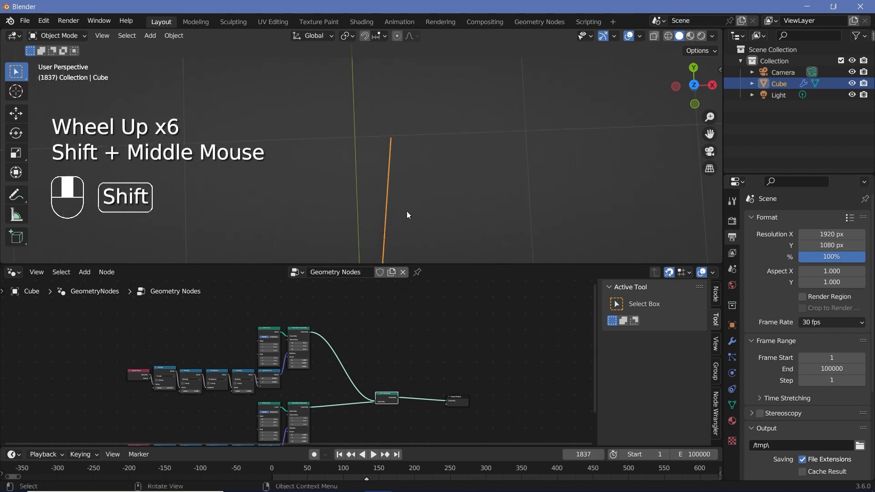
{"action": "scroll", "coordinate": [392, 150], "scroll_direction": "down", "scroll_amount": 5}
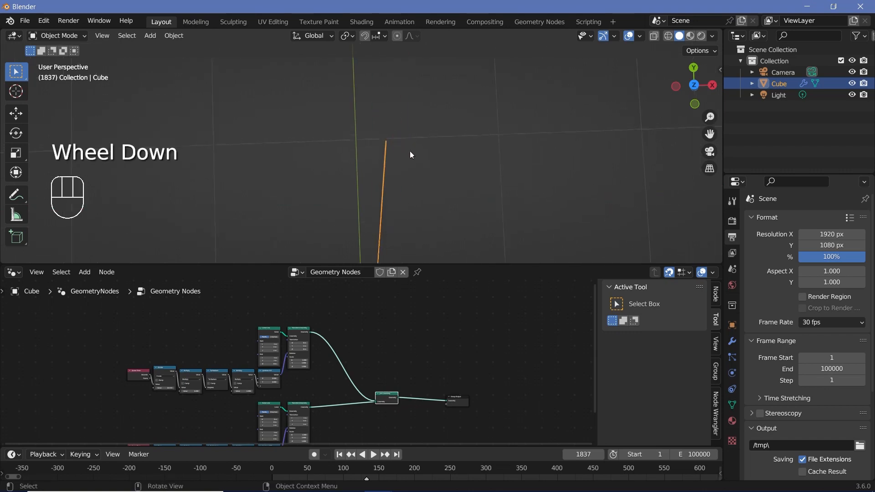
{"action": "scroll", "coordinate": [390, 182], "scroll_direction": "up", "scroll_amount": 2}
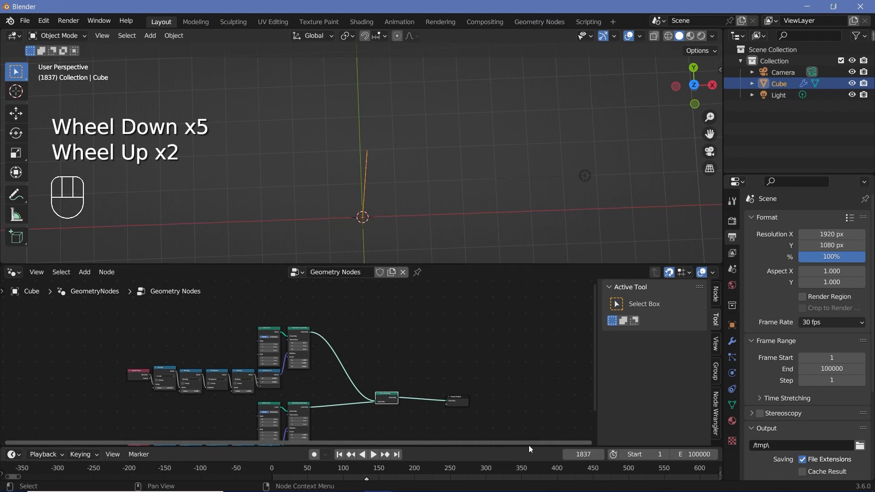
- Enlarge the Timeline area and widen the range of frames it shows
{"action": "left_click_drag", "start_coordinate": [529, 445], "coordinate": [524, 385]}
{"action": "scroll", "coordinate": [521, 425], "scroll_direction": "down", "scroll_amount": 1}
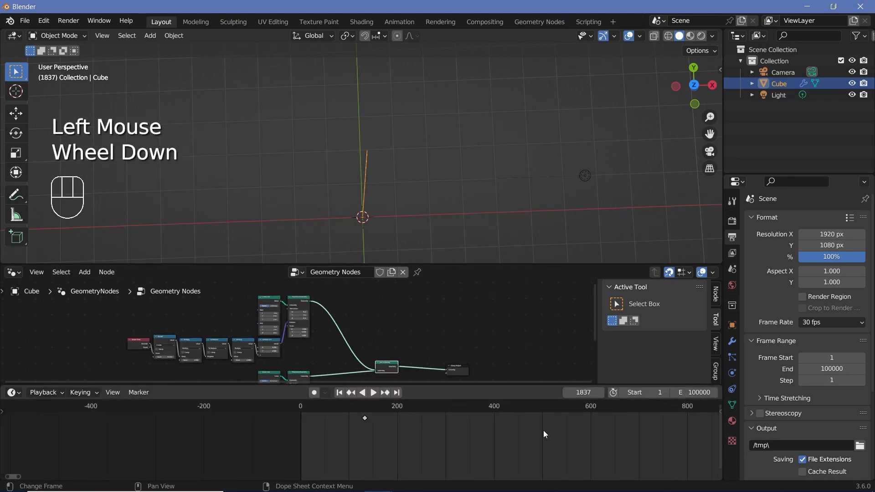
{"action": "scroll", "coordinate": [537, 432], "scroll_direction": "down", "scroll_amount": 1}
{"action": "scroll", "coordinate": [382, 170], "scroll_direction": "up", "scroll_amount": 3}
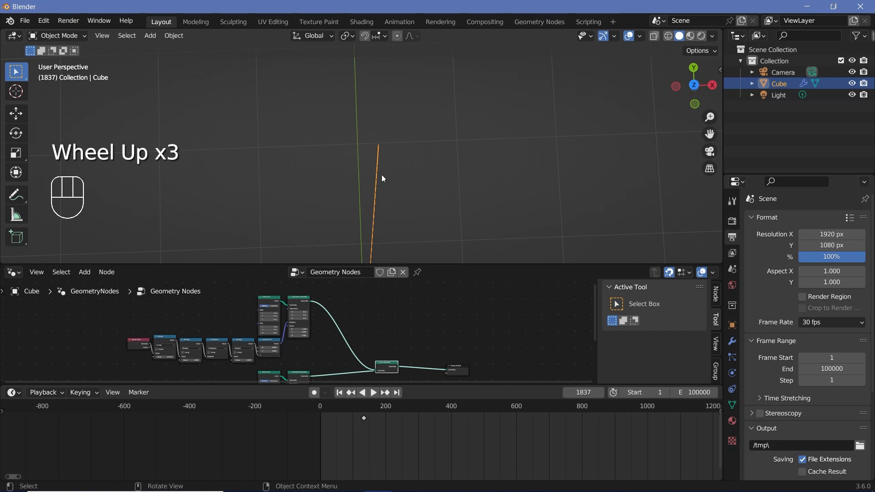
- Shorten the minute hand by setting the End Y of its Curve Line node to 1.75 m
{"action": "middle_click_drag", "start_coordinate": [338, 350], "coordinate": [290, 314]}
{"action": "scroll", "coordinate": [338, 349], "scroll_direction": "up", "scroll_amount": 8}
{"action": "left_click", "coordinate": [288, 313]}
{"action": "scroll", "coordinate": [276, 354], "scroll_direction": "down", "scroll_amount": 2}
{"action": "middle_click_drag", "start_coordinate": [276, 358], "coordinate": [296, 340]}
{"action": "scroll", "coordinate": [292, 307], "scroll_direction": "up", "scroll_amount": 2}
{"action": "scroll", "coordinate": [296, 341], "scroll_direction": "up", "scroll_amount": 3}
{"action": "left_click", "coordinate": [296, 346]}
{"action": "type", "text": "1"}
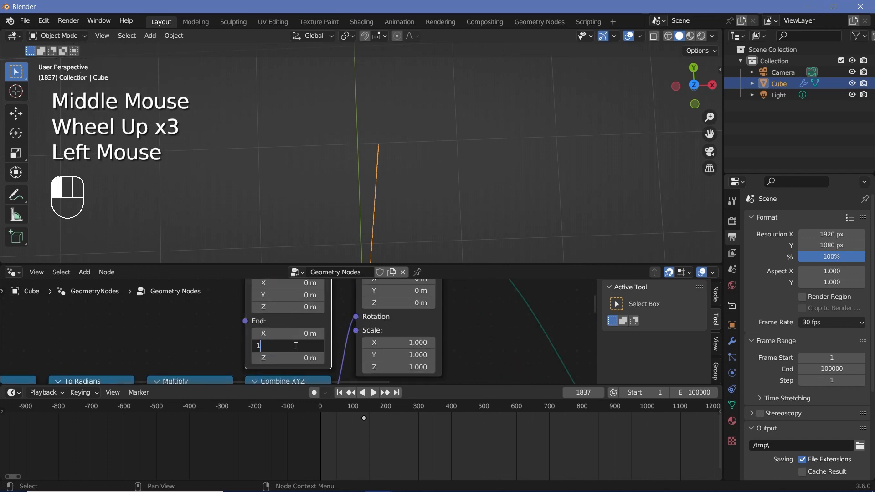
{"action": "type", "text": ".76"}
{"action": "key", "text": "Return"}
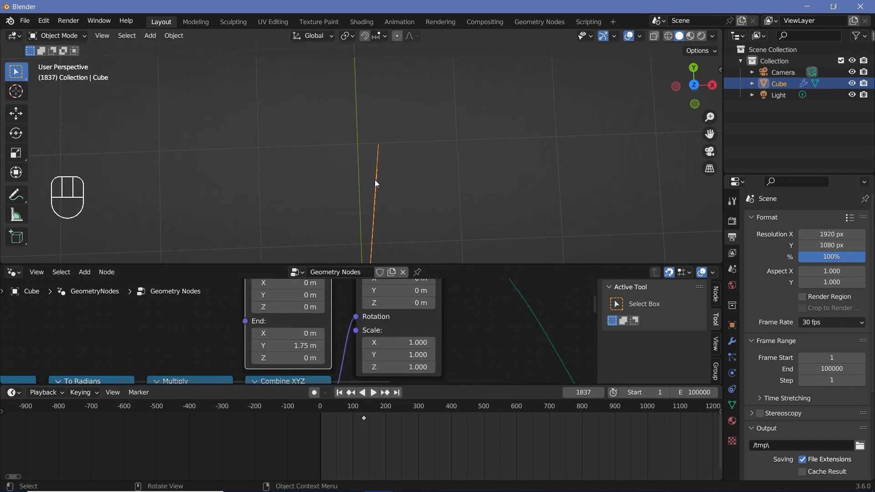
- Duplicate the minute hand's whole node chain and place the copy above the original
{"action": "scroll", "coordinate": [414, 336], "scroll_direction": "down", "scroll_amount": 4}
{"action": "scroll", "coordinate": [294, 326], "scroll_direction": "down", "scroll_amount": 1}
{"action": "mouse_move", "coordinate": [149, 304]}
{"action": "left_mouse_down"}
{"action": "mouse_move", "coordinate": [210, 339]}
{"action": "mouse_move", "coordinate": [345, 367]}
{"action": "left_mouse_up"}
{"action": "middle_click_drag", "start_coordinate": [323, 342], "coordinate": [322, 369]}
{"action": "key", "text": "shift+d"}
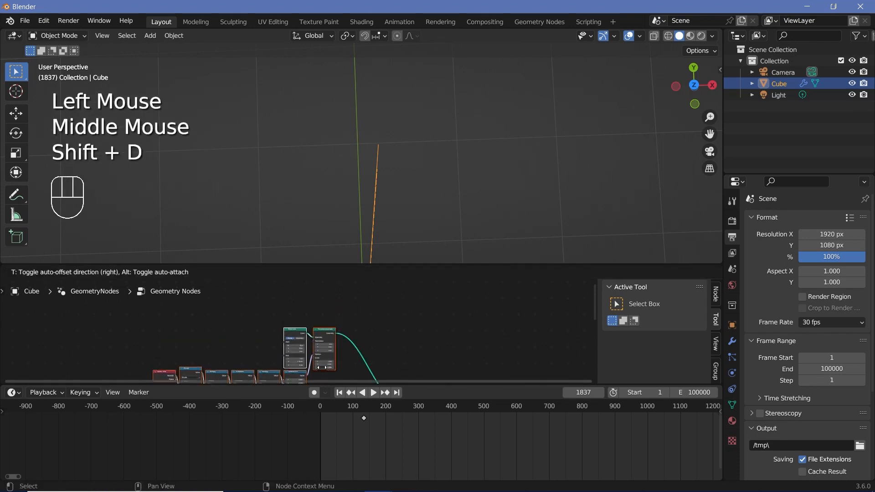
{"action": "left_click", "coordinate": [321, 299]}
- Set the End Y of the duplicated chain's Curve Line node to 1.25 m for the hour hand
{"action": "scroll", "coordinate": [298, 295], "scroll_direction": "up", "scroll_amount": 6}
{"action": "middle_click_drag", "start_coordinate": [298, 296], "coordinate": [318, 348]}
{"action": "left_click", "coordinate": [292, 329]}
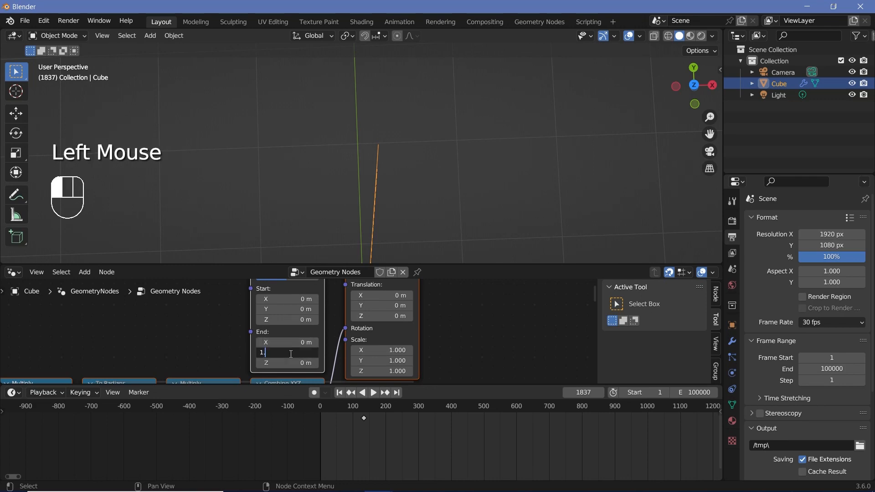
{"action": "type", "text": "1.25"}
{"action": "key", "text": "Return"}
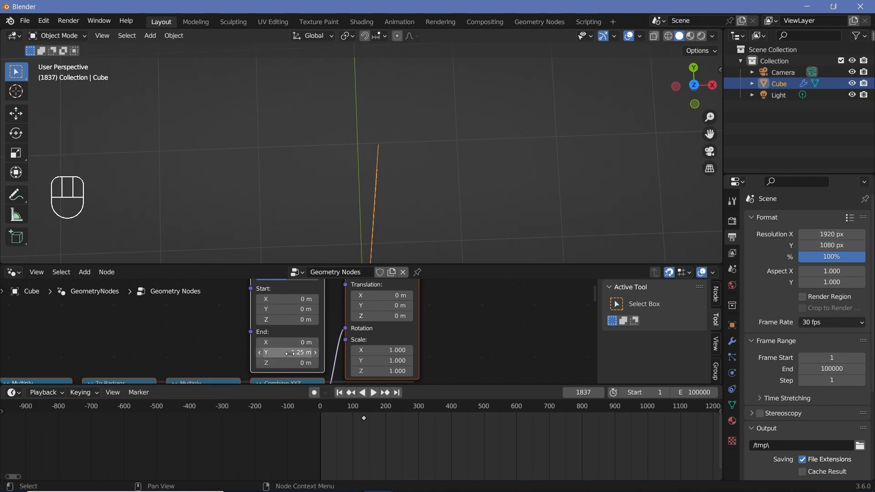
- Set the divisor of the hour hand chain's Divide node to 3600
{"action": "scroll", "coordinate": [242, 345], "scroll_direction": "down", "scroll_amount": 2}
{"action": "middle_click_drag", "start_coordinate": [242, 346], "coordinate": [169, 322]}
{"action": "scroll", "coordinate": [169, 322], "scroll_direction": "up", "scroll_amount": 3}
{"action": "left_click", "coordinate": [133, 308]}
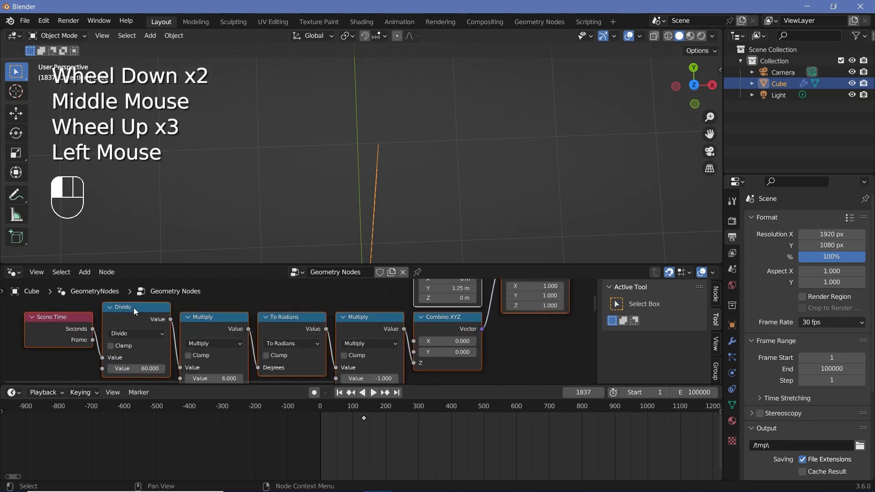
{"action": "middle_click_drag", "start_coordinate": [137, 364], "coordinate": [178, 345]}
{"action": "left_click", "coordinate": [158, 349]}
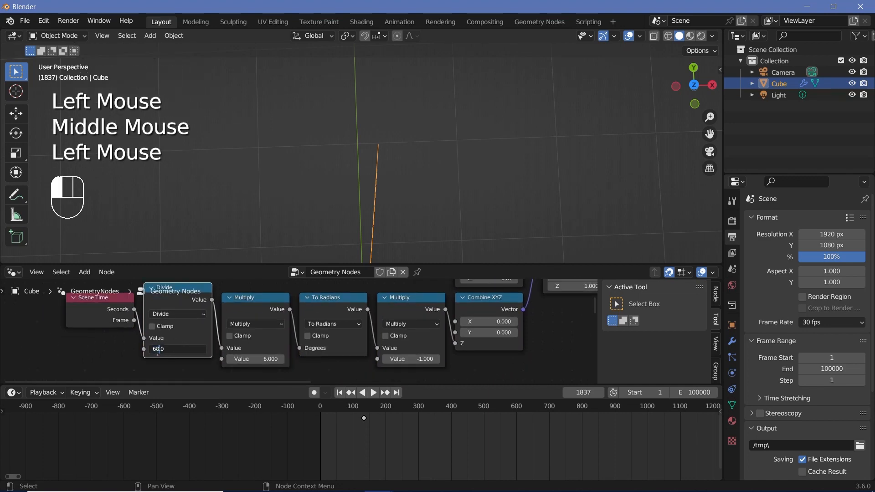
{"action": "left_click", "coordinate": [154, 352]}
{"action": "key", "text": "BackSpace"}
{"action": "type", "text": "36"}
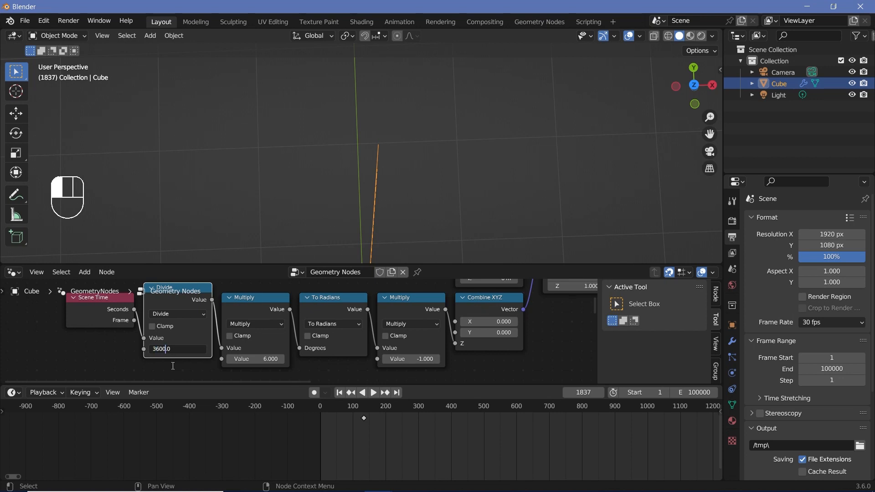
{"action": "type", "text": "0"}
{"action": "key", "text": "Return"}
- Link the hour hand chain's Transform Geometry output into the Join Geometry node
{"action": "scroll", "coordinate": [406, 464], "scroll_direction": "down", "scroll_amount": 5}
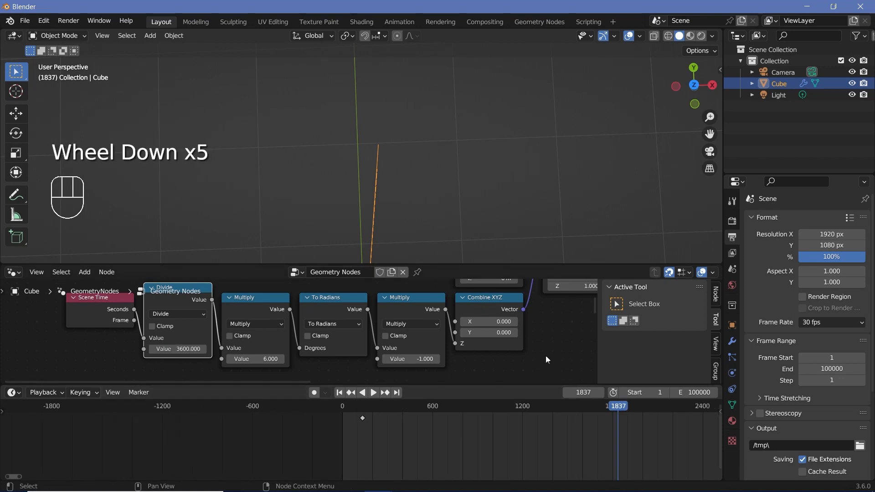
{"action": "scroll", "coordinate": [532, 349], "scroll_direction": "down", "scroll_amount": 4}
{"action": "middle_click_drag", "start_coordinate": [540, 346], "coordinate": [410, 358]}
{"action": "left_click_drag", "start_coordinate": [354, 300], "coordinate": [420, 321]}
- Scrub through the timeline over thousands of frames to check how the three hands rotate
{"action": "scroll", "coordinate": [445, 429], "scroll_direction": "down", "scroll_amount": 3}
{"action": "left_click_drag", "start_coordinate": [469, 414], "coordinate": [126, 468]}
{"action": "scroll", "coordinate": [455, 455], "scroll_direction": "down", "scroll_amount": 6}
{"action": "scroll", "coordinate": [396, 175], "scroll_direction": "down", "scroll_amount": 5}
{"action": "middle_click_drag", "start_coordinate": [396, 175], "coordinate": [375, 156], "text": "shift"}
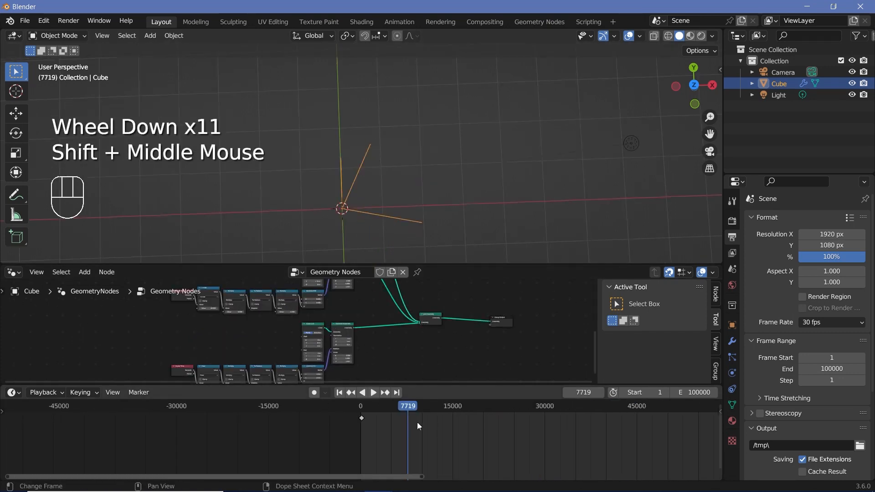
{"action": "left_click_drag", "start_coordinate": [417, 421], "coordinate": [427, 425]}
{"action": "left_click_drag", "start_coordinate": [501, 425], "coordinate": [396, 429]}
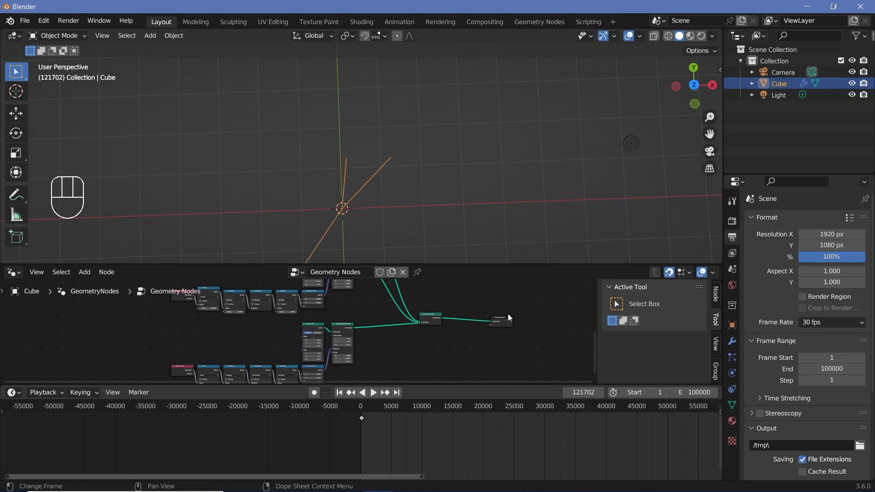
- Switch the viewport overlays off and back on to check whether the hands have any visible geometry
{"action": "left_click", "coordinate": [629, 37]}
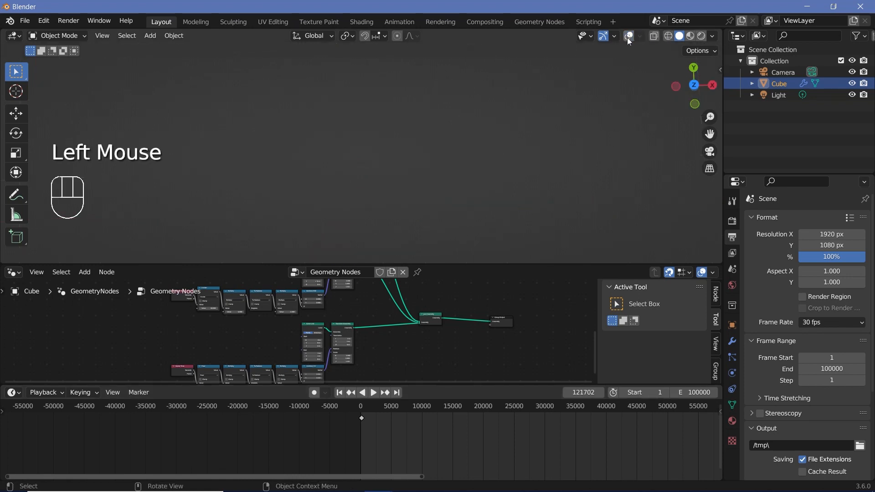
{"action": "left_click", "coordinate": [628, 37]}
{"action": "scroll", "coordinate": [357, 172], "scroll_direction": "up", "scroll_amount": 3}
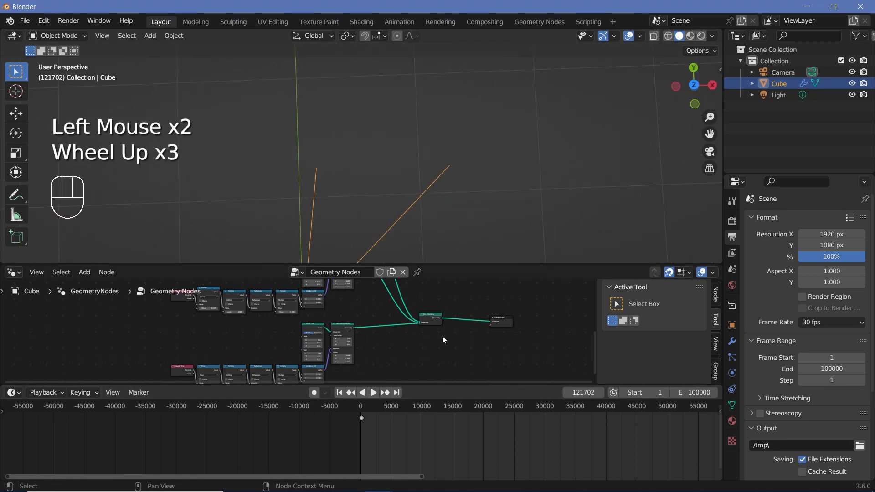
{"action": "middle_click_drag", "start_coordinate": [408, 338], "coordinate": [309, 348]}
{"action": "scroll", "coordinate": [310, 349], "scroll_direction": "up", "scroll_amount": 2}
{"action": "middle_click_drag", "start_coordinate": [310, 349], "coordinate": [306, 285]}
{"action": "middle_click_drag", "start_coordinate": [376, 351], "coordinate": [338, 317]}
{"action": "scroll", "coordinate": [337, 317], "scroll_direction": "up", "scroll_amount": 2}
{"action": "middle_click_drag", "start_coordinate": [338, 317], "coordinate": [303, 294]}
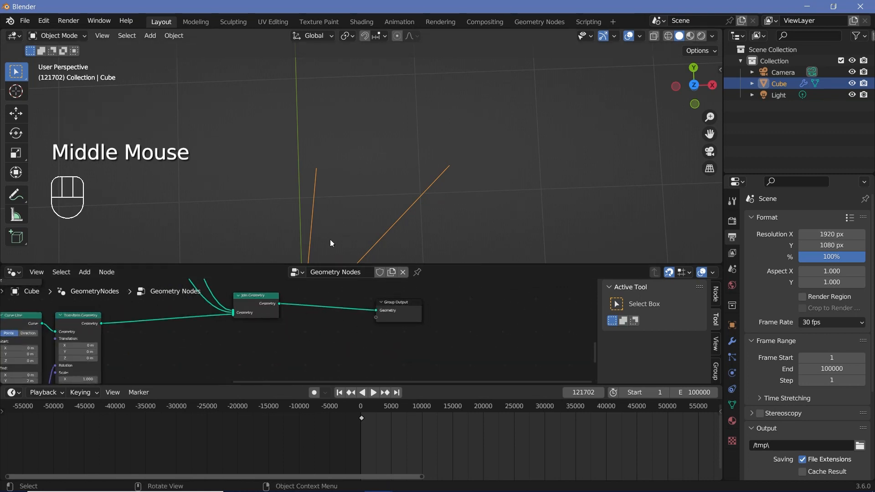
{"action": "scroll", "coordinate": [405, 202], "scroll_direction": "down", "scroll_amount": 2}
{"action": "middle_click_drag", "start_coordinate": [424, 200], "coordinate": [388, 171]}
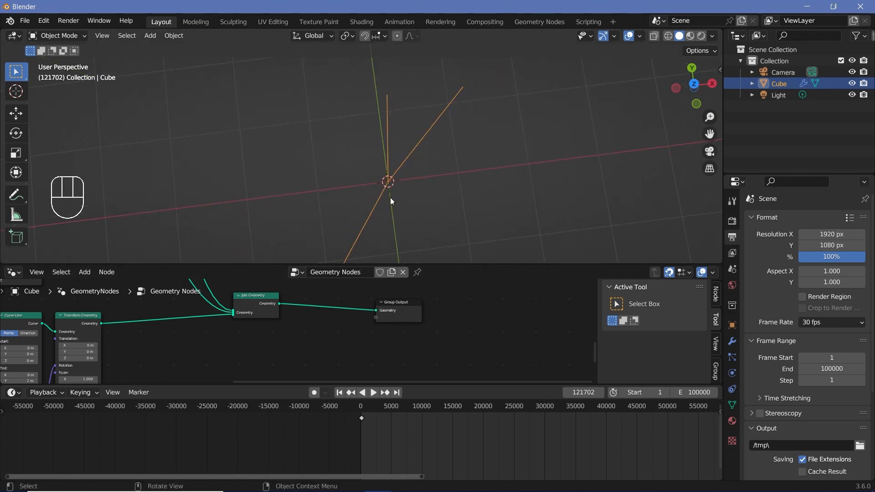
- Move the Join Geometry and Group Output nodes away from the hand chains to make room for more nodes
{"action": "middle_click_drag", "start_coordinate": [278, 331], "coordinate": [301, 337]}
{"action": "scroll", "coordinate": [273, 324], "scroll_direction": "down", "scroll_amount": 2}
{"action": "middle_click_drag", "start_coordinate": [246, 310], "coordinate": [353, 367]}
{"action": "middle_click_drag", "start_coordinate": [400, 350], "coordinate": [393, 332]}
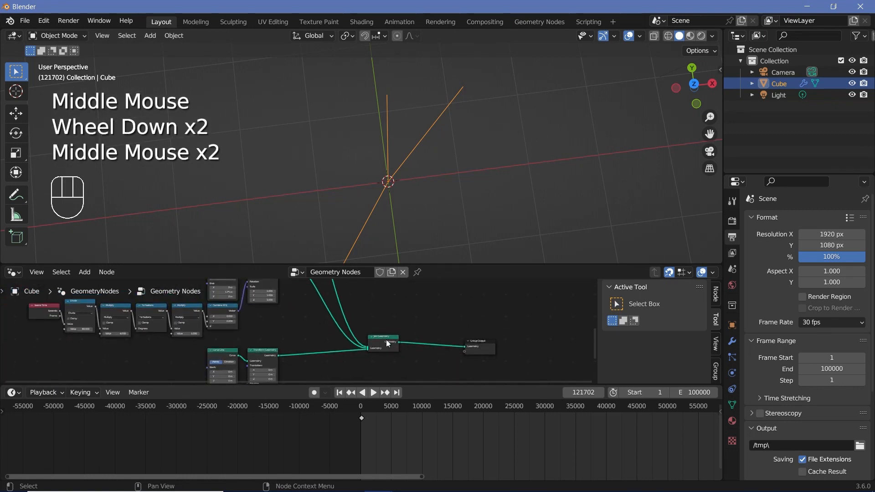
{"action": "left_click_drag", "start_coordinate": [387, 341], "coordinate": [431, 315]}
{"action": "left_click_drag", "start_coordinate": [484, 344], "coordinate": [526, 288]}
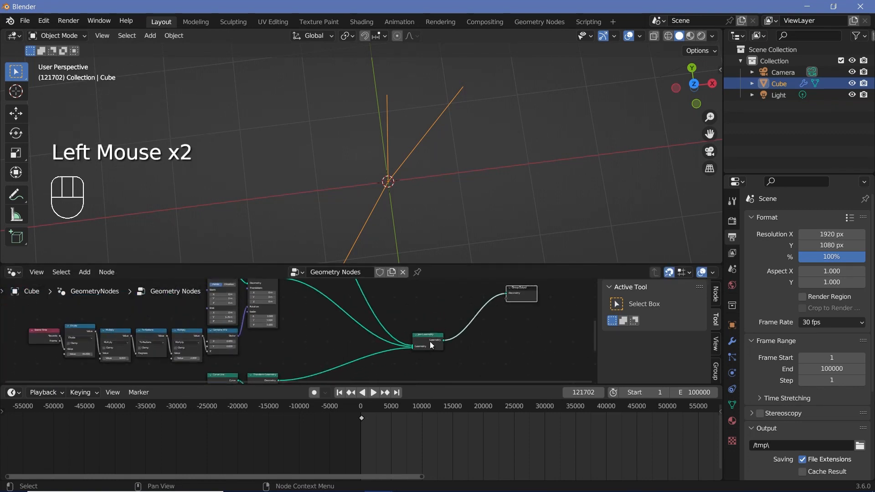
{"action": "left_click_drag", "start_coordinate": [430, 342], "coordinate": [456, 296]}
{"action": "middle_click_drag", "start_coordinate": [456, 296], "coordinate": [474, 373]}
- Insert a Curve to Mesh node between the hour hand's Transform Geometry and Join Geometry nodes
{"action": "key", "text": "shift+a"}
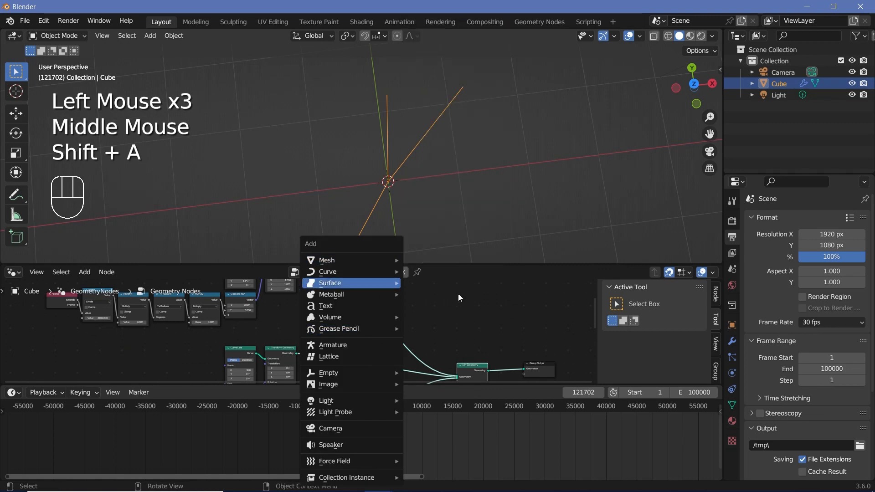
{"action": "type", "text": "curve to"}
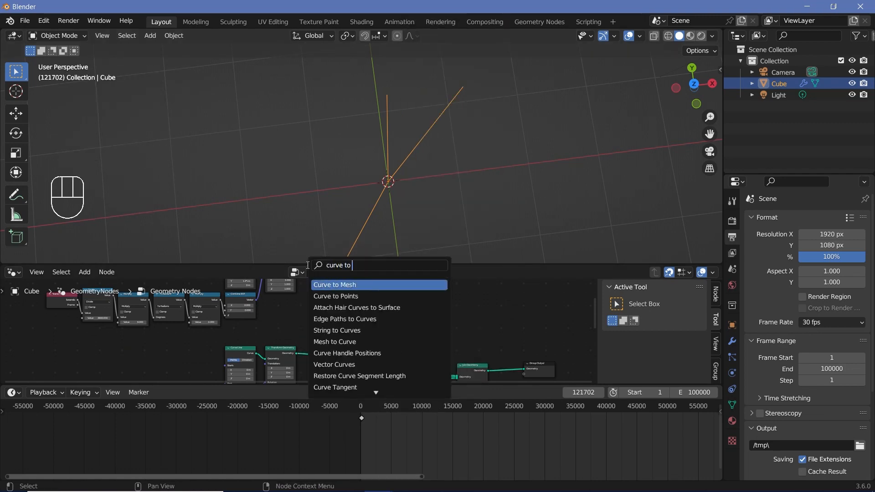
{"action": "key", "text": "Return"}
{"action": "left_click", "coordinate": [397, 299]}
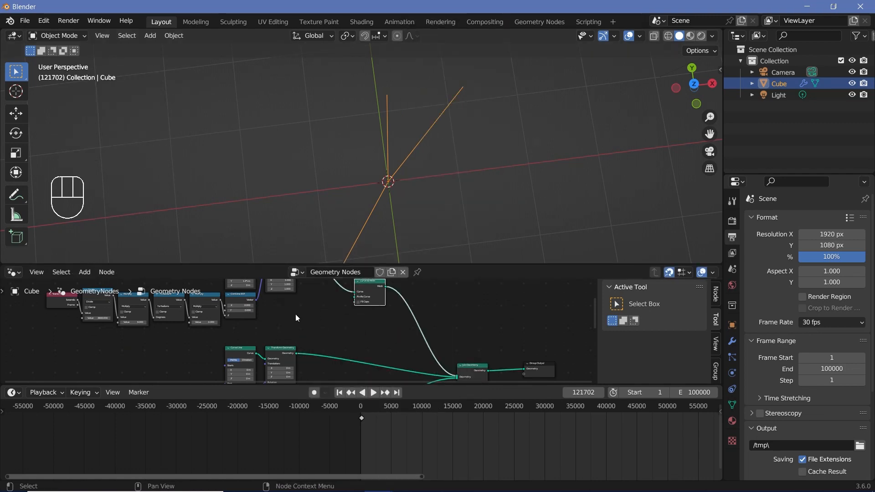
- Add a Curve Circle node with resolution 4 beside the hour hand's Curve to Mesh node
{"action": "middle_click_drag", "start_coordinate": [296, 314], "coordinate": [311, 365]}
{"action": "scroll", "coordinate": [310, 366], "scroll_direction": "up", "scroll_amount": 1}
{"action": "middle_click_drag", "start_coordinate": [398, 351], "coordinate": [347, 330]}
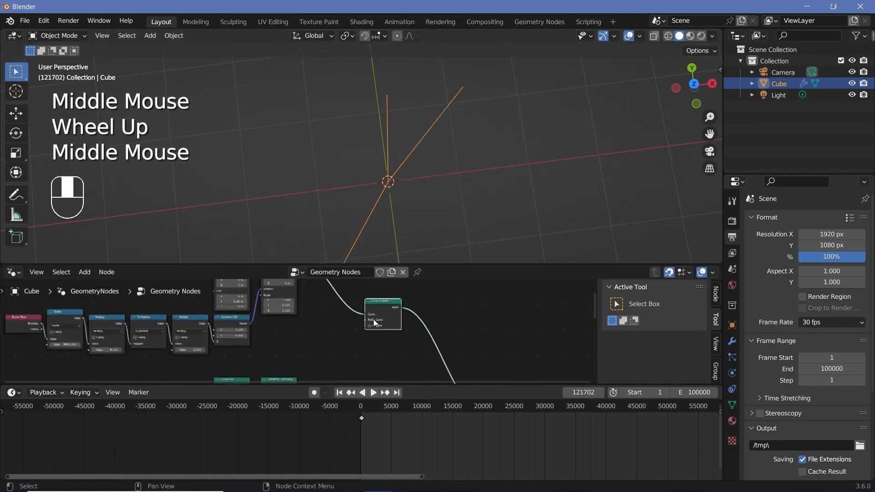
{"action": "scroll", "coordinate": [347, 330], "scroll_direction": "up", "scroll_amount": 2}
{"action": "key", "text": "shift+a"}
{"action": "mouse_move", "coordinate": [328, 259]}
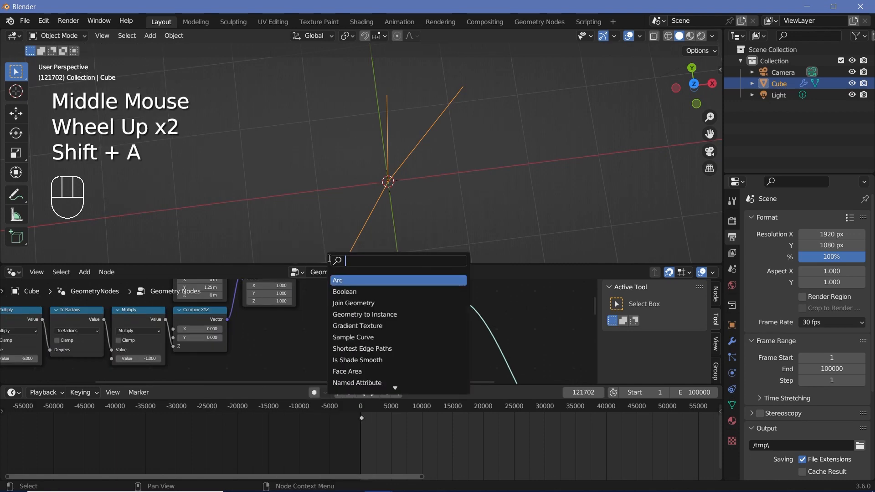
{"action": "type", "text": "curve"}
{"action": "scroll", "coordinate": [346, 340], "scroll_direction": "up", "scroll_amount": 2}
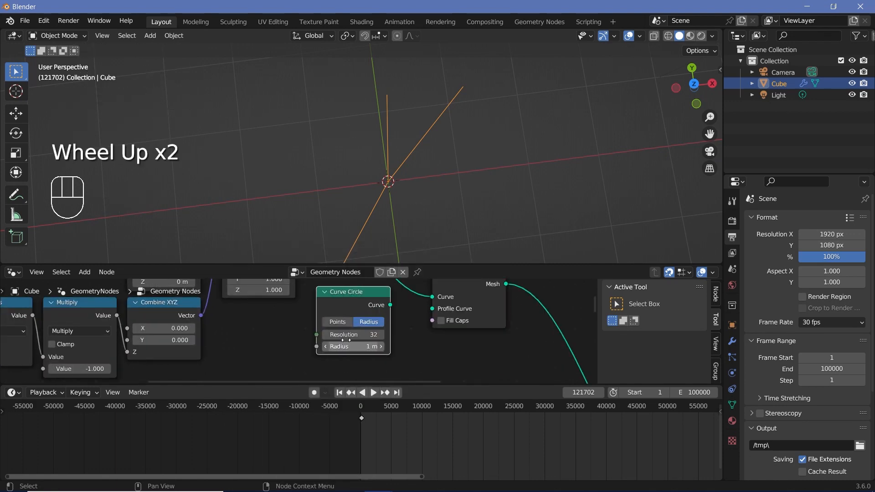
{"action": "left_click", "coordinate": [353, 334]}
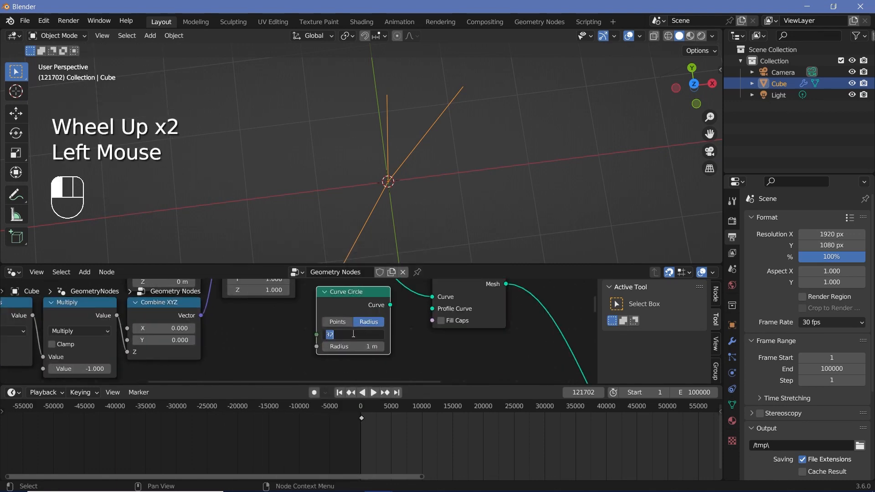
- Set the circle's radius to 0.08 m and connect it to the Profile Curve of the hour hand's Curve to Mesh
{"action": "left_click", "coordinate": [360, 346]}
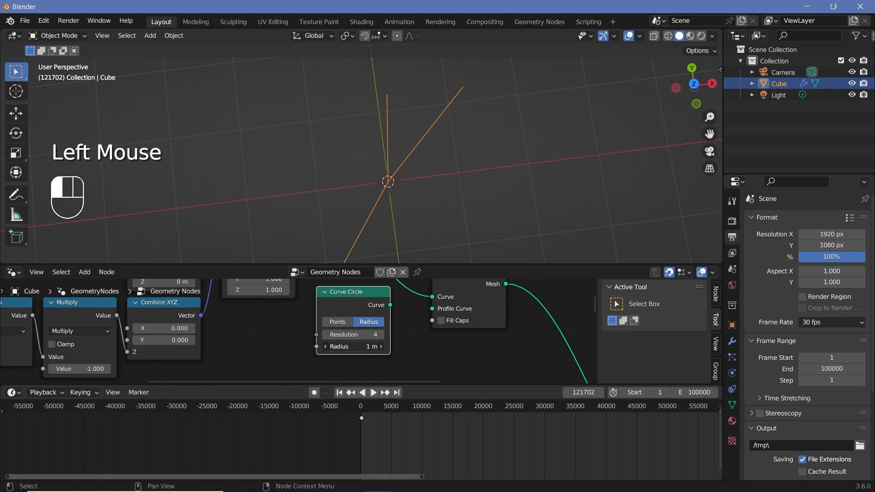
{"action": "type", "text": "0.08"}
{"action": "key", "text": "Return"}
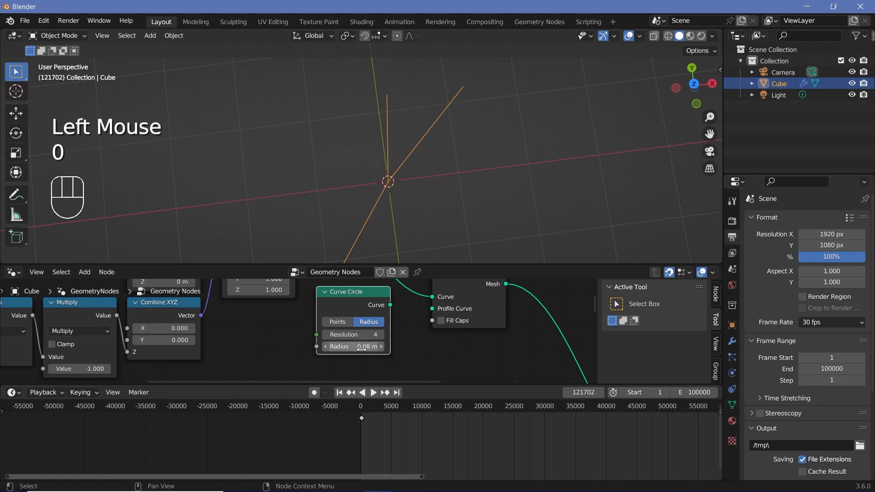
{"action": "left_click_drag", "start_coordinate": [390, 304], "coordinate": [433, 310]}
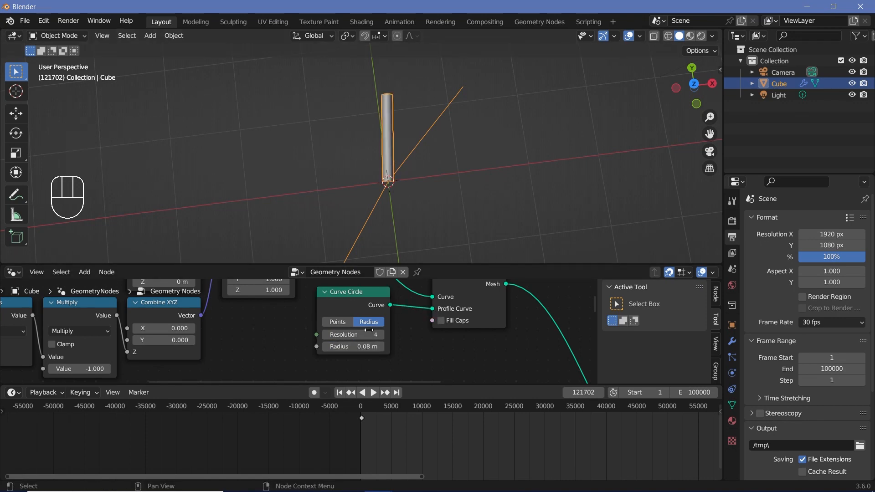
- Reduce the hour hand's profile circle radius to 0.02 m
{"action": "left_click", "coordinate": [357, 346]}
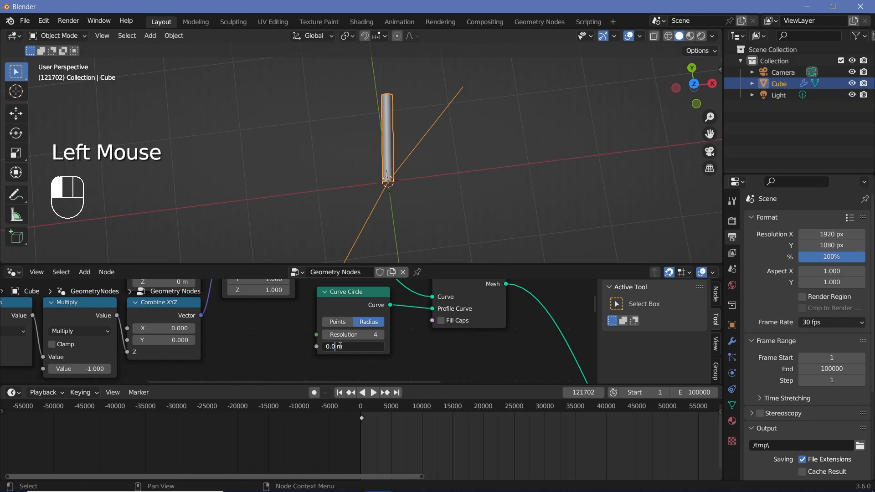
{"action": "type", "text": "2"}
{"action": "key", "text": "Return"}
- Duplicate the Curve Circle and Curve to Mesh nodes and wire them between the minute hand's Transform Geometry and Join Geometry
{"action": "scroll", "coordinate": [410, 341], "scroll_direction": "down", "scroll_amount": 4}
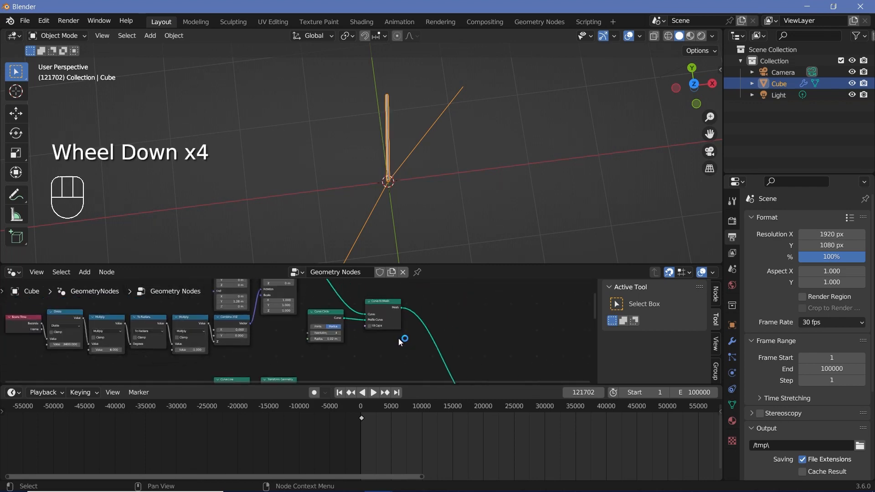
{"action": "middle_click_drag", "start_coordinate": [399, 339], "coordinate": [390, 310]}
{"action": "left_click", "coordinate": [361, 310]}
{"action": "key", "text": "shift+d"}
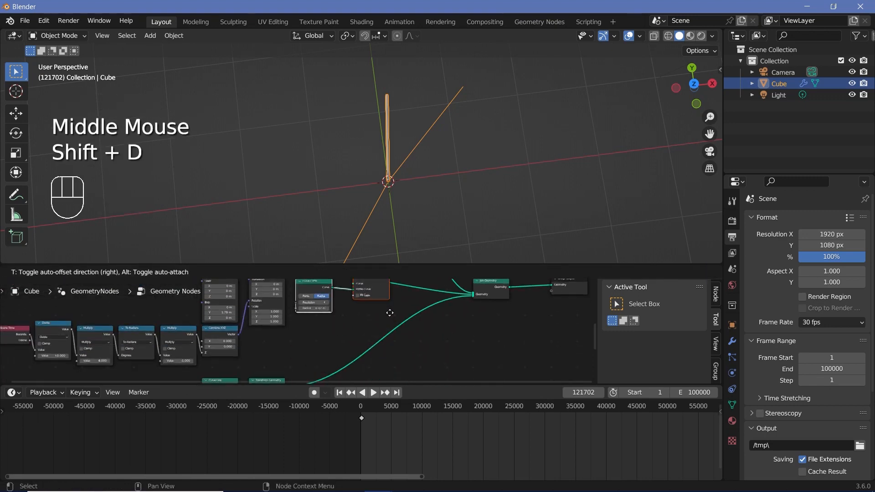
{"action": "left_click", "coordinate": [395, 312]}
{"action": "scroll", "coordinate": [401, 311], "scroll_direction": "up", "scroll_amount": 2}
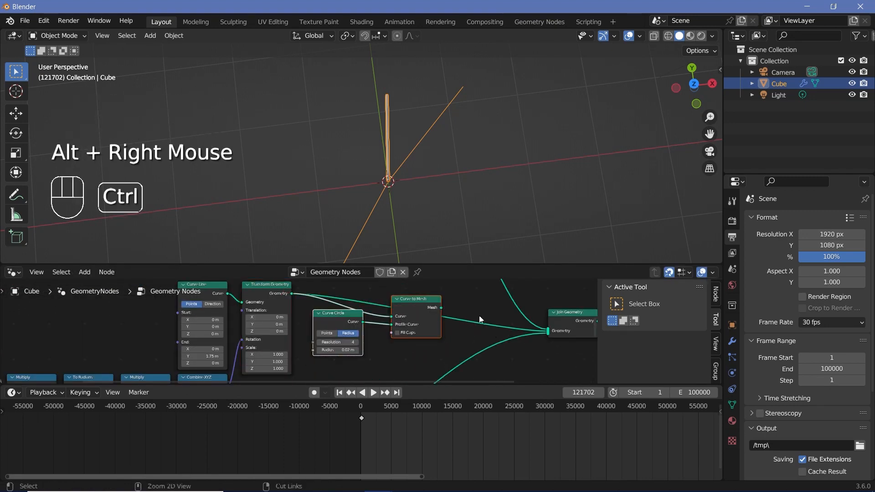
{"action": "right_click_drag", "start_coordinate": [432, 305], "coordinate": [542, 325], "text": "alt"}
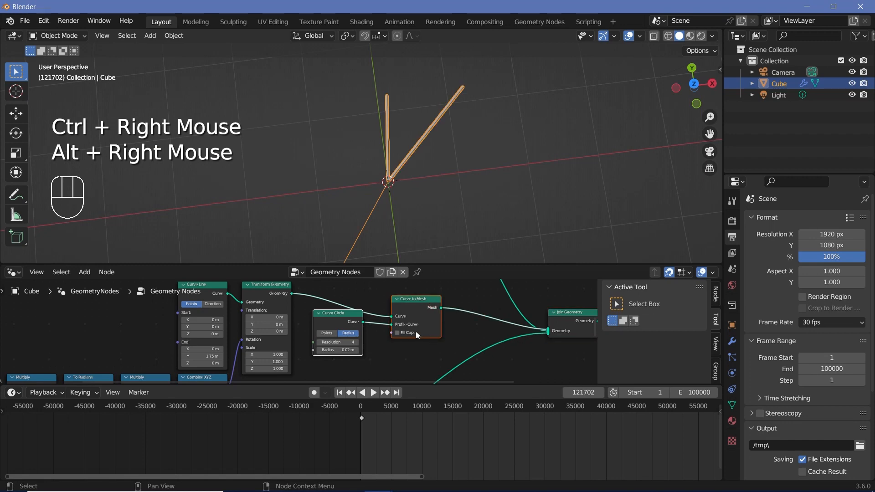
- Set the radius of the minute hand's profile circle to 0.015 m
{"action": "scroll", "coordinate": [337, 338], "scroll_direction": "up", "scroll_amount": 2}
{"action": "middle_click_drag", "start_coordinate": [337, 338], "coordinate": [354, 324]}
{"action": "scroll", "coordinate": [355, 324], "scroll_direction": "up", "scroll_amount": 3}
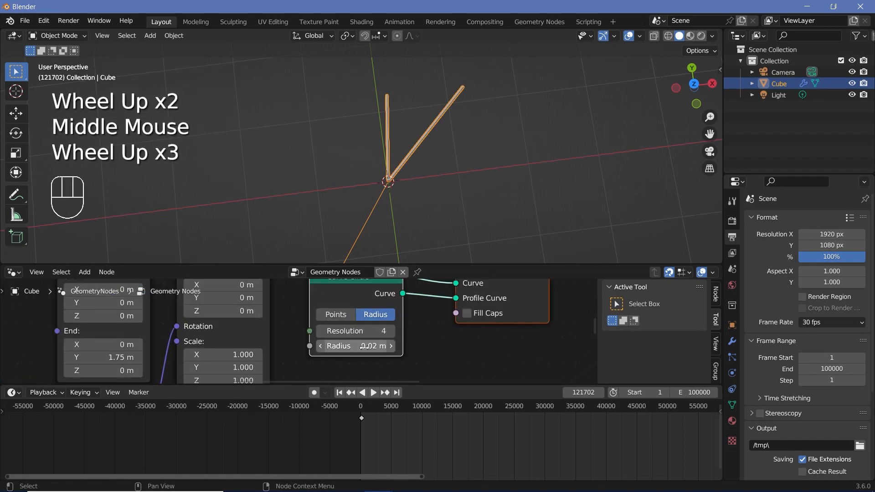
{"action": "left_click", "coordinate": [347, 346]}
{"action": "left_click", "coordinate": [334, 347]}
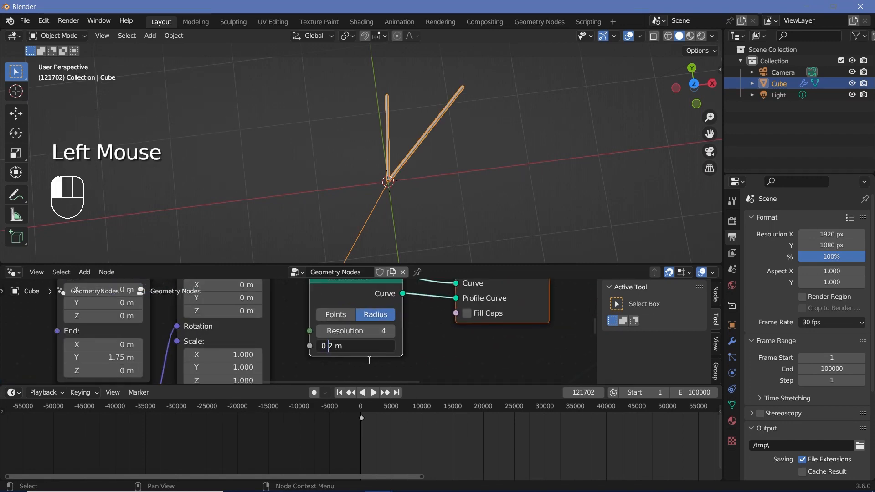
{"action": "type", "text": "015"}
{"action": "key", "text": "Return"}
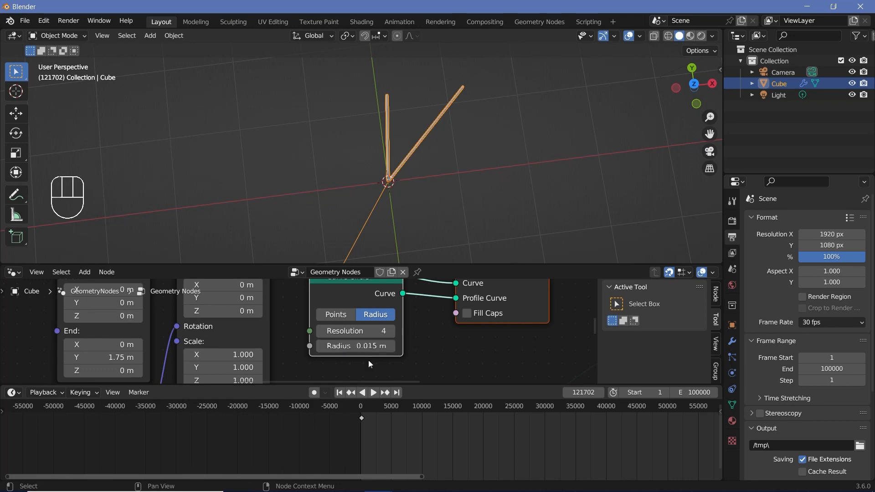
- Duplicate the Curve Circle and Curve to Mesh pair for the second hand and wire it into the Join Geometry node
{"action": "scroll", "coordinate": [362, 312], "scroll_direction": "down", "scroll_amount": 3}
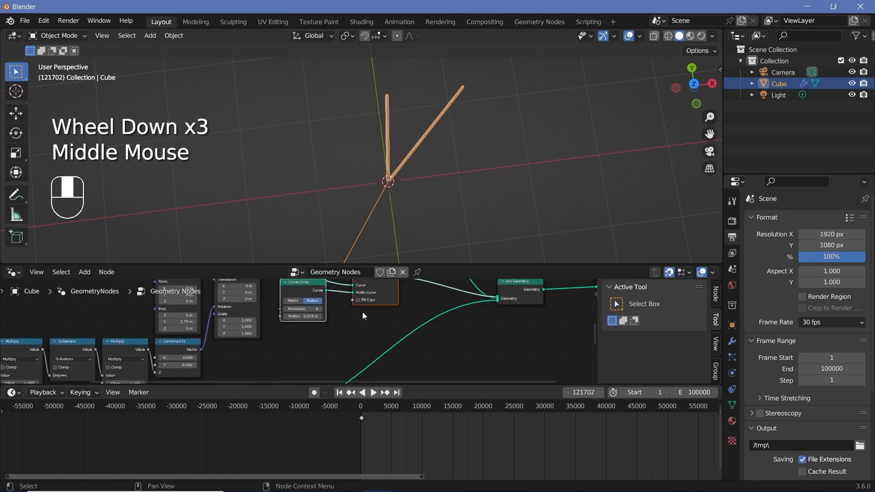
{"action": "key", "text": "shift+d"}
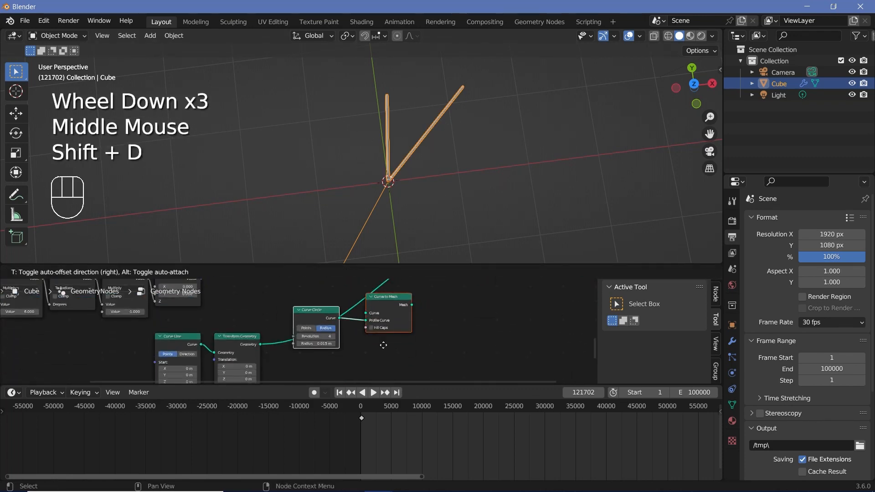
{"action": "left_click", "coordinate": [243, 341]}
{"action": "right_click_drag", "start_coordinate": [243, 341], "coordinate": [428, 297], "text": "alt"}
{"action": "middle_click_drag", "start_coordinate": [429, 310], "coordinate": [396, 343]}
{"action": "right_click_drag", "start_coordinate": [394, 337], "coordinate": [355, 292], "text": "ctrl"}
{"action": "middle_click_drag", "start_coordinate": [422, 342], "coordinate": [396, 367]}
{"action": "right_click_drag", "start_coordinate": [334, 362], "coordinate": [434, 293], "text": "alt"}
{"action": "scroll", "coordinate": [423, 315], "scroll_direction": "down", "scroll_amount": 1}
{"action": "middle_click_drag", "start_coordinate": [424, 314], "coordinate": [401, 319]}
- Set the radius of the second hand's profile circle to 0.01 m
{"action": "scroll", "coordinate": [401, 319], "scroll_direction": "up", "scroll_amount": 2}
{"action": "middle_click_drag", "start_coordinate": [401, 319], "coordinate": [347, 328]}
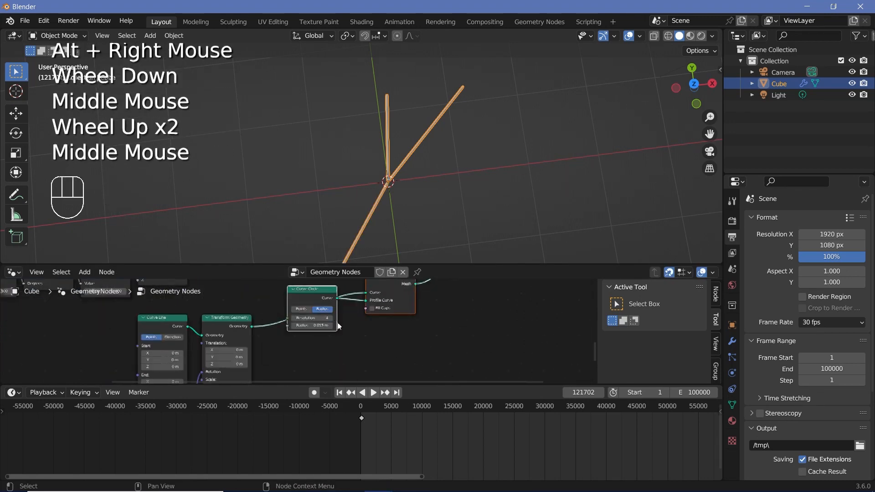
{"action": "scroll", "coordinate": [325, 330], "scroll_direction": "up", "scroll_amount": 2}
{"action": "left_click", "coordinate": [320, 324]}
{"action": "key", "text": "BackSpace"}
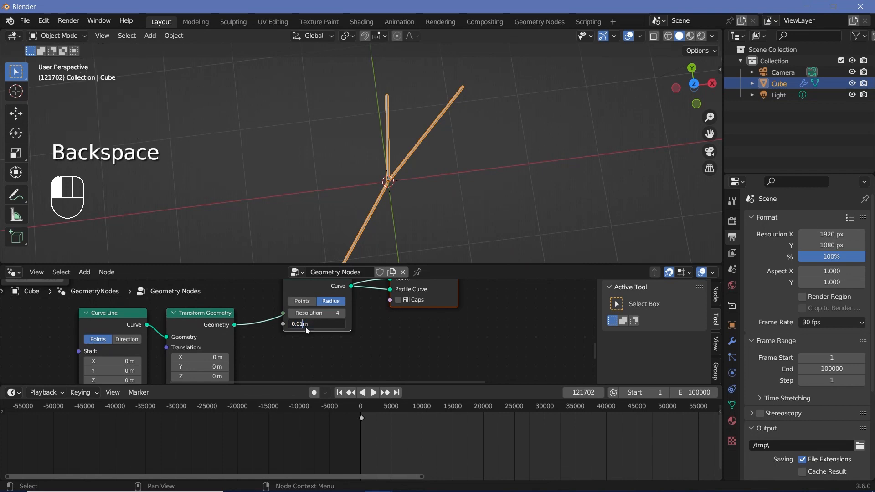
- Scrub the timeline with the viewport overlays temporarily hidden to check the thickened hands as they rotate
{"action": "scroll", "coordinate": [355, 227], "scroll_direction": "down", "scroll_amount": 2}
{"action": "middle_click_drag", "start_coordinate": [356, 228], "coordinate": [391, 214]}
{"action": "left_click", "coordinate": [629, 36]}
{"action": "middle_click_drag", "start_coordinate": [524, 192], "coordinate": [502, 219]}
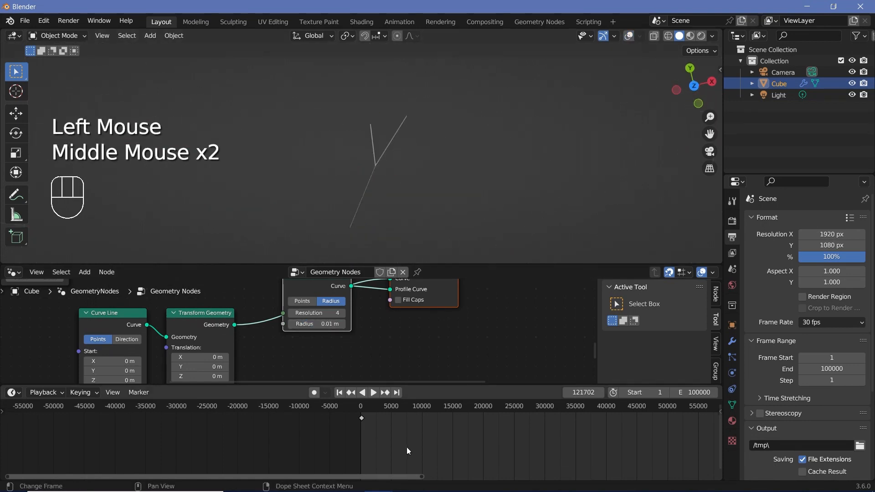
{"action": "left_click_drag", "start_coordinate": [362, 412], "coordinate": [690, 410]}
{"action": "left_click", "coordinate": [628, 36]}
{"action": "scroll", "coordinate": [434, 176], "scroll_direction": "down", "scroll_amount": 2}
{"action": "middle_click_drag", "start_coordinate": [428, 176], "coordinate": [351, 155]}
{"action": "scroll", "coordinate": [452, 353], "scroll_direction": "down", "scroll_amount": 4}
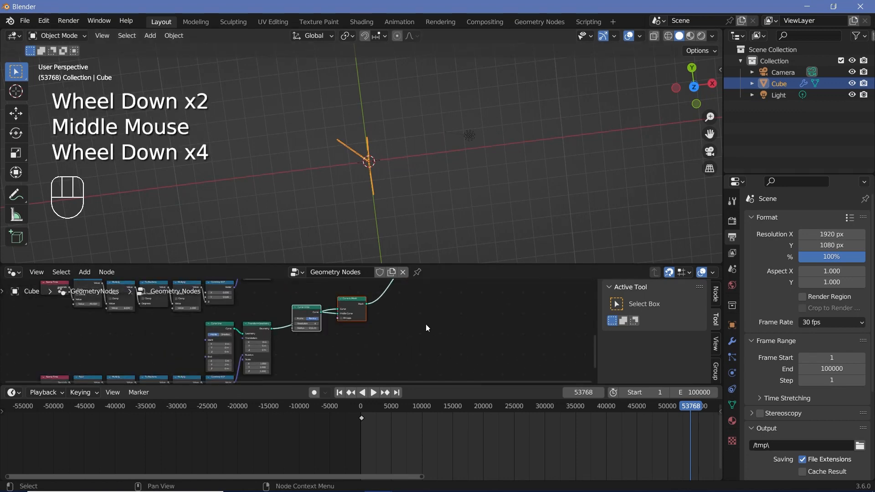
{"action": "middle_click_drag", "start_coordinate": [296, 79], "coordinate": [367, 141]}
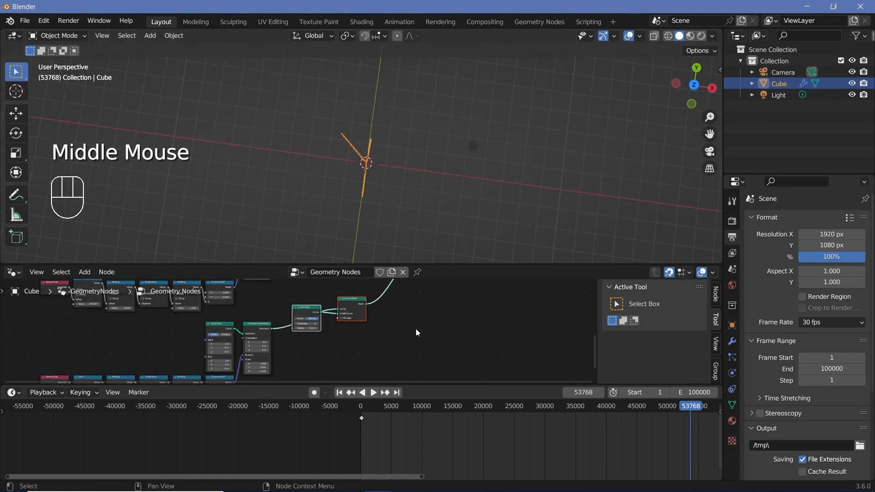
- Move the Group Output node far from the hands' Join Geometry and insert a second Join Geometry node between them
{"action": "scroll", "coordinate": [415, 329], "scroll_direction": "down", "scroll_amount": 4}
{"action": "middle_click_drag", "start_coordinate": [416, 329], "coordinate": [330, 302]}
{"action": "left_click_drag", "start_coordinate": [329, 297], "coordinate": [486, 298]}
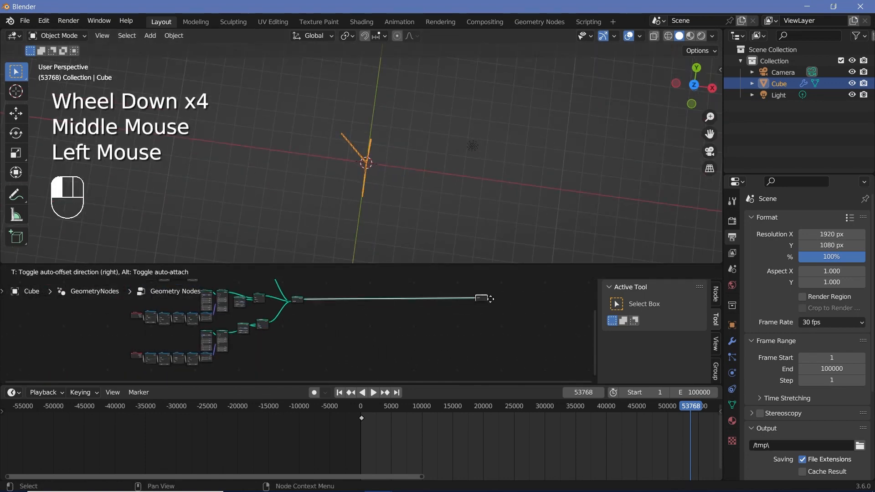
{"action": "middle_click_drag", "start_coordinate": [389, 316], "coordinate": [333, 334]}
{"action": "scroll", "coordinate": [304, 327], "scroll_direction": "up", "scroll_amount": 4}
{"action": "key", "text": "shift+a"}
{"action": "left_click", "coordinate": [289, 261]}
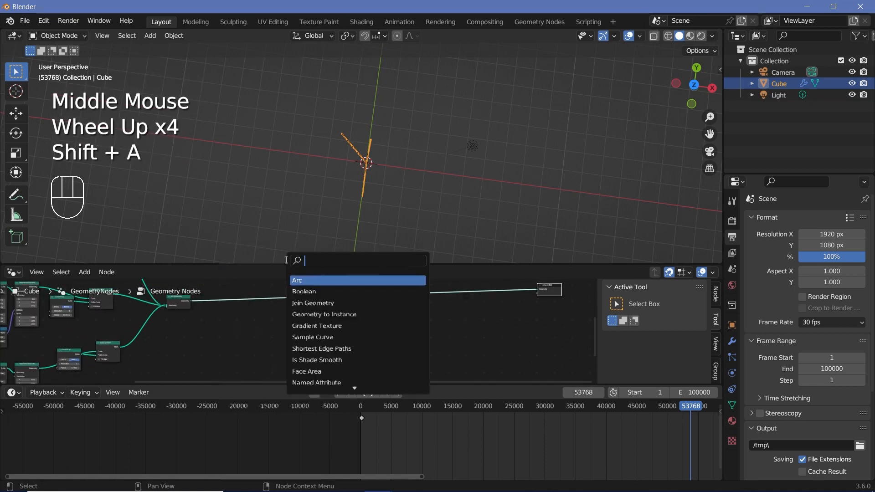
{"action": "left_click", "coordinate": [326, 303]}
{"action": "left_click", "coordinate": [332, 333]}
{"action": "left_click_drag", "start_coordinate": [300, 297], "coordinate": [328, 322]}
{"action": "middle_click_drag", "start_coordinate": [278, 357], "coordinate": [296, 345]}
{"action": "left_click", "coordinate": [342, 313]}
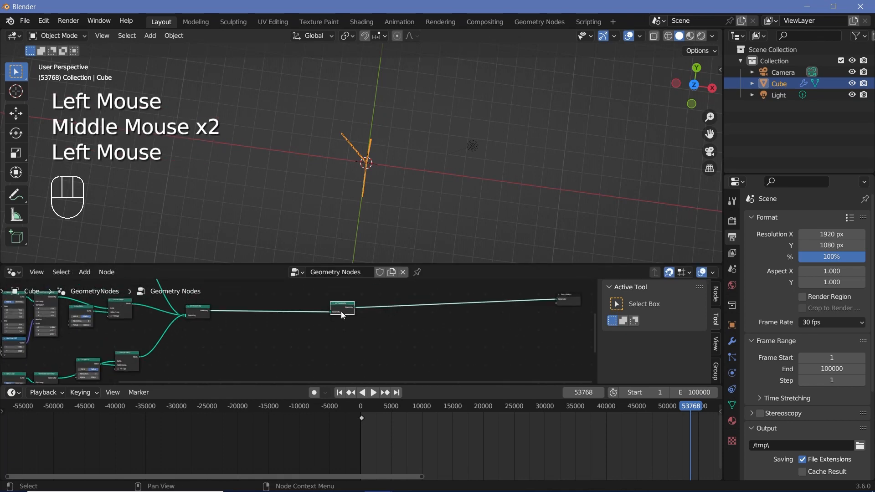
- Duplicate the second Join Geometry node and place the copy in the empty area below the hand chains
{"action": "key", "text": "shift+d"}
{"action": "left_click", "coordinate": [223, 341]}
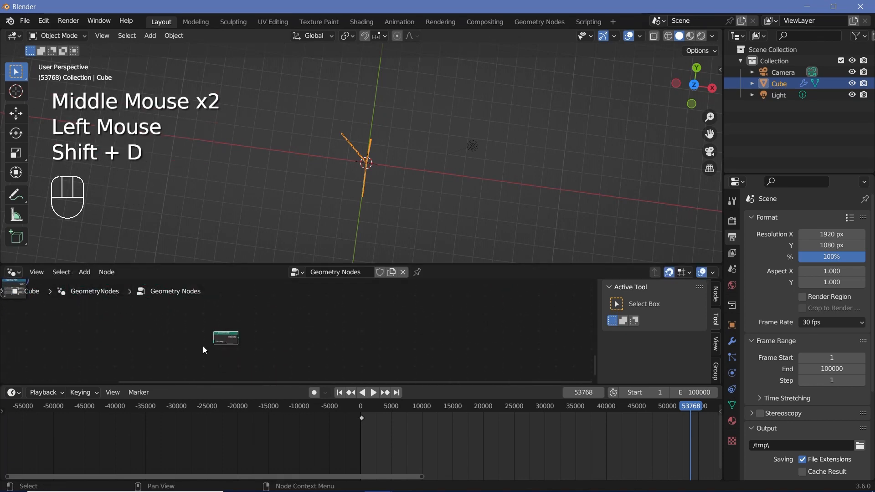
{"action": "middle_click_drag", "start_coordinate": [211, 344], "coordinate": [308, 325]}
{"action": "left_click_drag", "start_coordinate": [311, 324], "coordinate": [312, 359]}
{"action": "scroll", "coordinate": [252, 346], "scroll_direction": "down", "scroll_amount": 1}
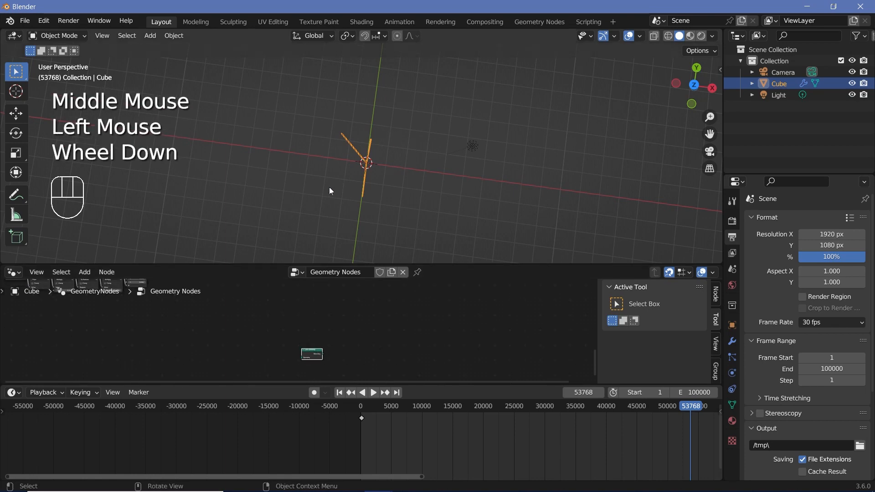
{"action": "middle_click_drag", "start_coordinate": [331, 191], "coordinate": [328, 138]}
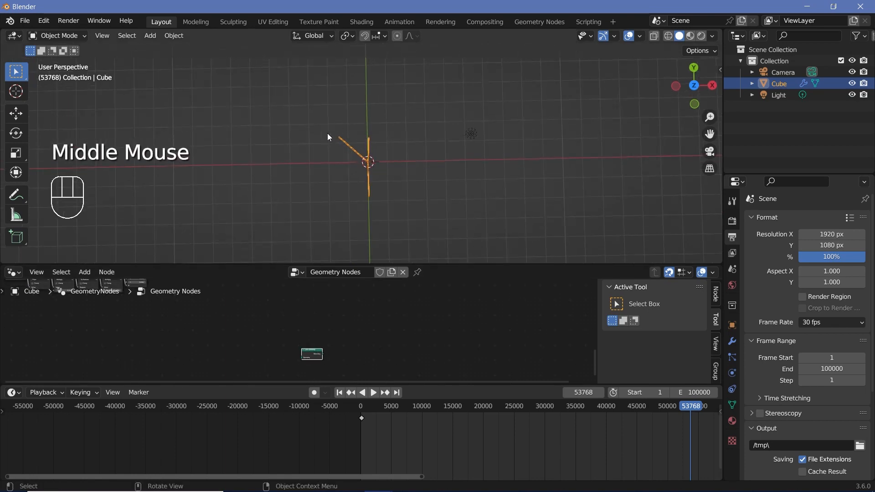
- Add a Curve Circle node before the lower Join Geometry node and set its resolution to 12
{"action": "middle_click_drag", "start_coordinate": [326, 330], "coordinate": [301, 317]}
{"action": "scroll", "coordinate": [301, 317], "scroll_direction": "up", "scroll_amount": 2}
{"action": "key", "text": "shift+a"}
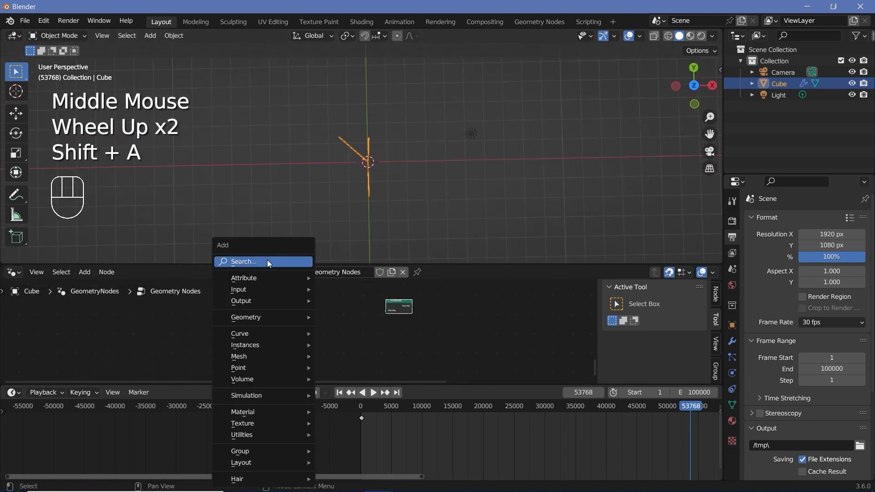
{"action": "left_click", "coordinate": [267, 260]}
{"action": "type", "text": "cur c"}
{"action": "key", "text": "Return"}
{"action": "left_click", "coordinate": [212, 332]}
{"action": "scroll", "coordinate": [211, 332], "scroll_direction": "up", "scroll_amount": 3}
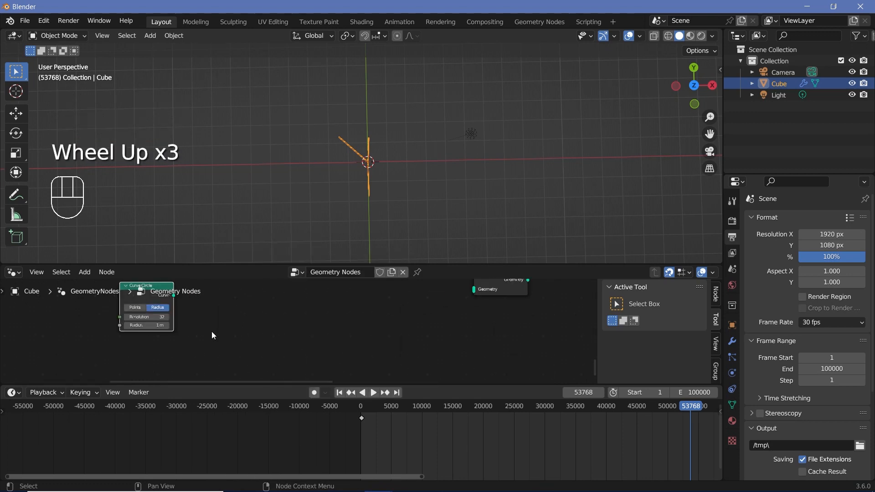
{"action": "middle_click_drag", "start_coordinate": [211, 332], "coordinate": [269, 342]}
{"action": "scroll", "coordinate": [269, 342], "scroll_direction": "up", "scroll_amount": 3}
{"action": "mouse_move", "coordinate": [193, 326]}
{"action": "left_mouse_down"}
{"action": "mouse_move", "coordinate": [182, 326]}
{"action": "mouse_move", "coordinate": [191, 323]}
{"action": "left_mouse_up"}
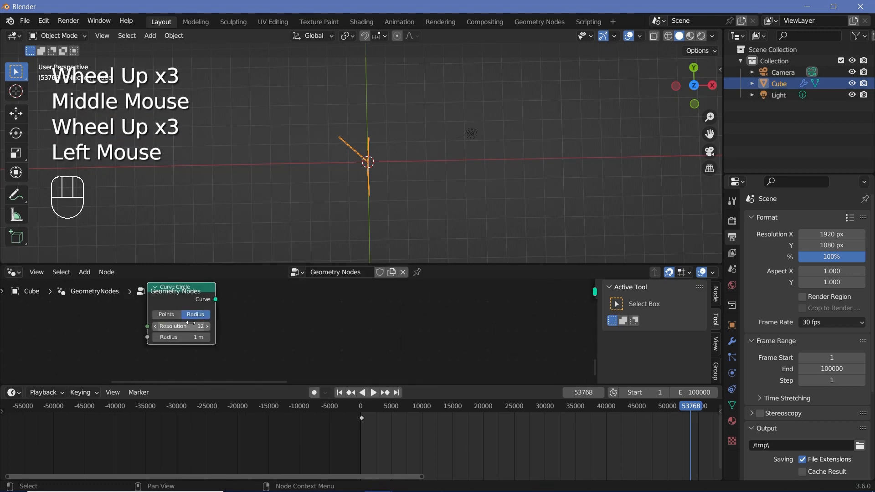
- Connect the 12-point Curve Circle through the lower Join Geometry node to the one feeding the Group Output
{"action": "scroll", "coordinate": [249, 345], "scroll_direction": "down", "scroll_amount": 2}
{"action": "middle_click_drag", "start_coordinate": [255, 325], "coordinate": [207, 345]}
{"action": "left_click_drag", "start_coordinate": [195, 328], "coordinate": [491, 303]}
{"action": "middle_click_drag", "start_coordinate": [365, 360], "coordinate": [1, 345]}
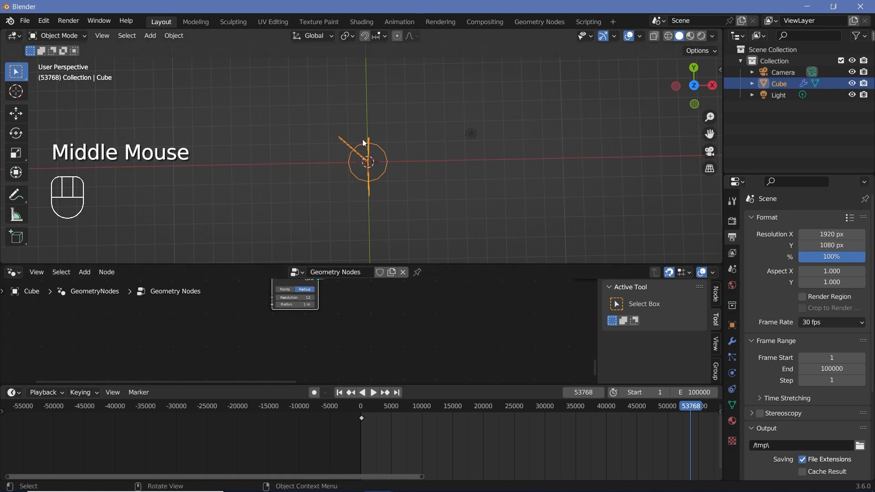
- Enlarge the 12-point Curve Circle around the clock hands by setting its radius to 2.4 m
{"action": "scroll", "coordinate": [363, 138], "scroll_direction": "up", "scroll_amount": 3}
{"action": "scroll", "coordinate": [313, 333], "scroll_direction": "up", "scroll_amount": 2}
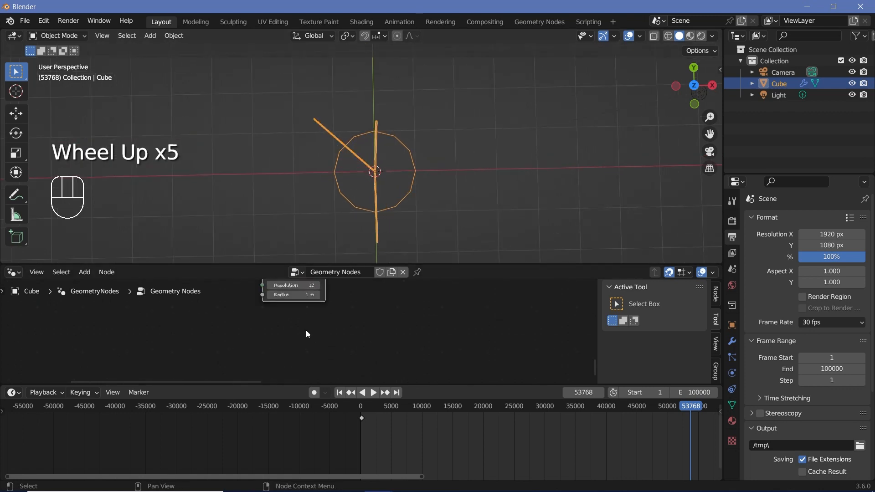
{"action": "middle_click_drag", "start_coordinate": [305, 330], "coordinate": [293, 360]}
{"action": "scroll", "coordinate": [294, 360], "scroll_direction": "up", "scroll_amount": 2}
{"action": "left_click_drag", "start_coordinate": [274, 336], "coordinate": [324, 337], "text": "shift"}
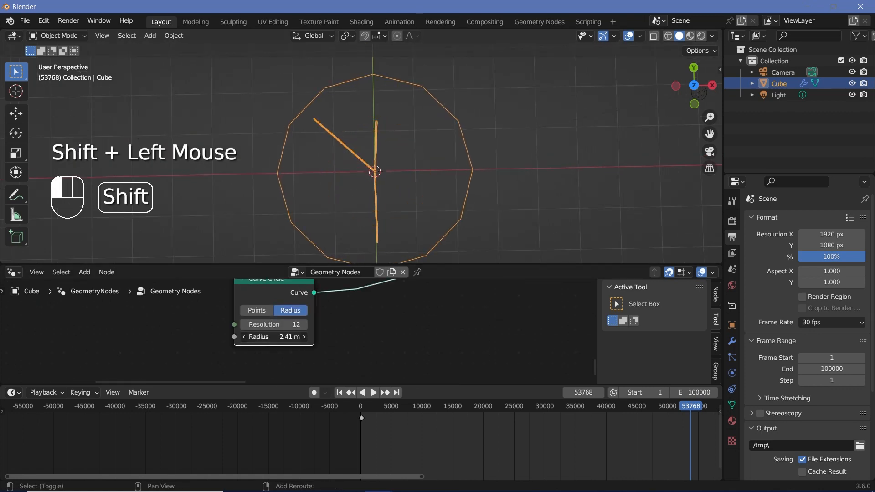
{"action": "left_click", "coordinate": [276, 337], "text": "shift"}
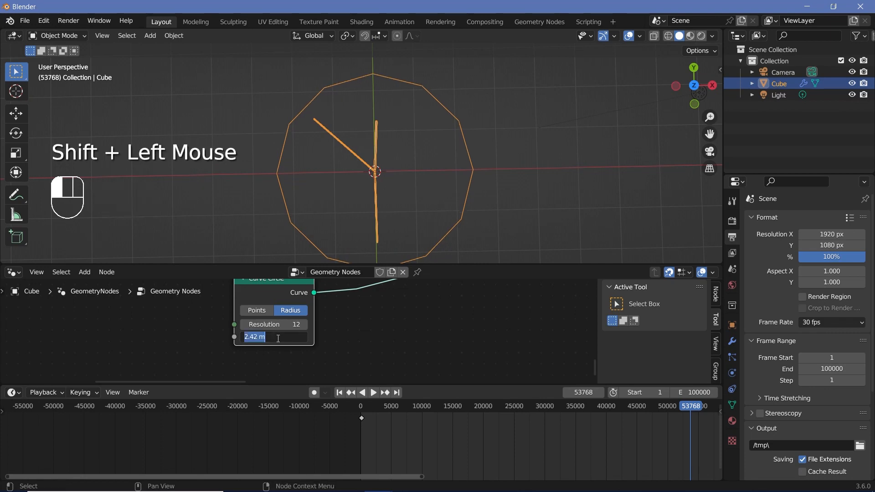
{"action": "type", "text": "2.4"}
{"action": "key", "text": "Return"}
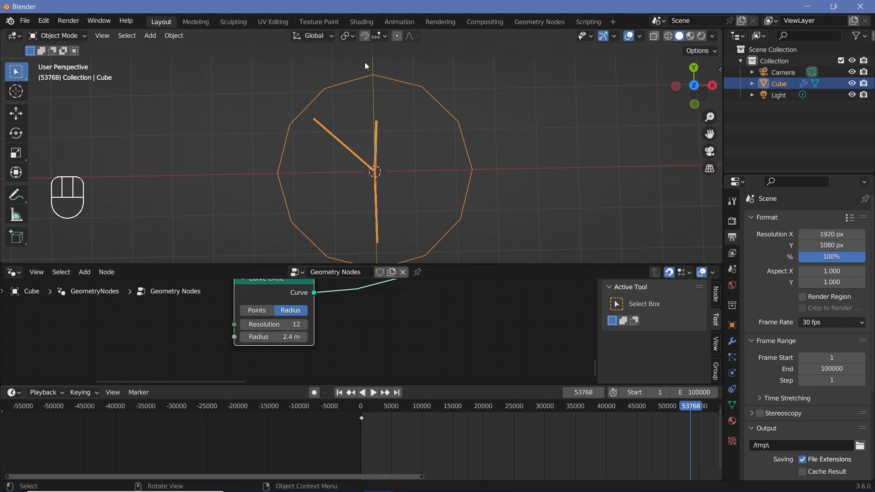
- Set the 12-point Curve Circle's radius to 2.5 m
{"action": "left_click", "coordinate": [274, 341]}
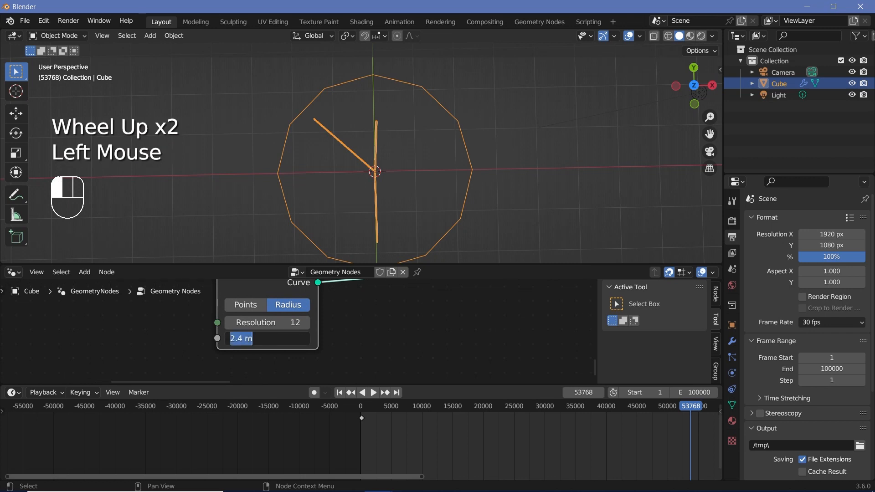
{"action": "type", "text": "2.5"}
{"action": "key", "text": "Return"}
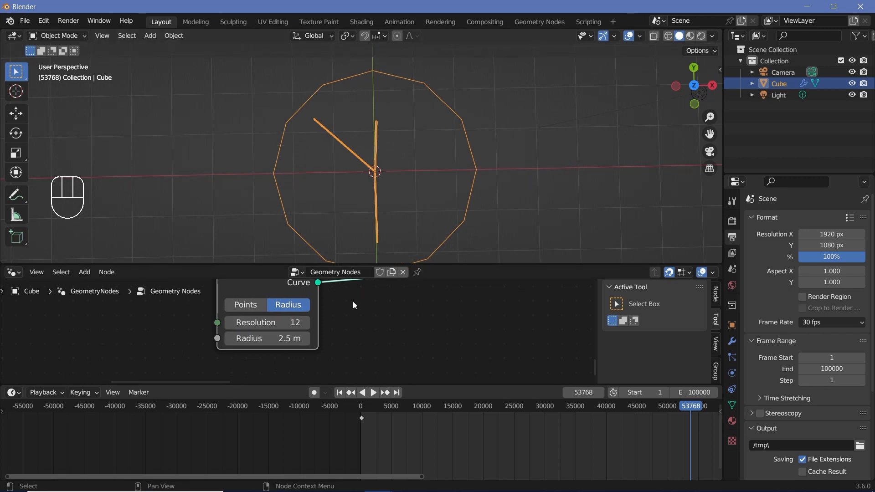
- Insert an Instance on Points node on the Curve Circle's output link, using the circle as its points
{"action": "scroll", "coordinate": [352, 302], "scroll_direction": "down", "scroll_amount": 4}
{"action": "middle_click_drag", "start_coordinate": [351, 307], "coordinate": [353, 334]}
{"action": "key", "text": "shift+a"}
{"action": "left_click", "coordinate": [334, 263]}
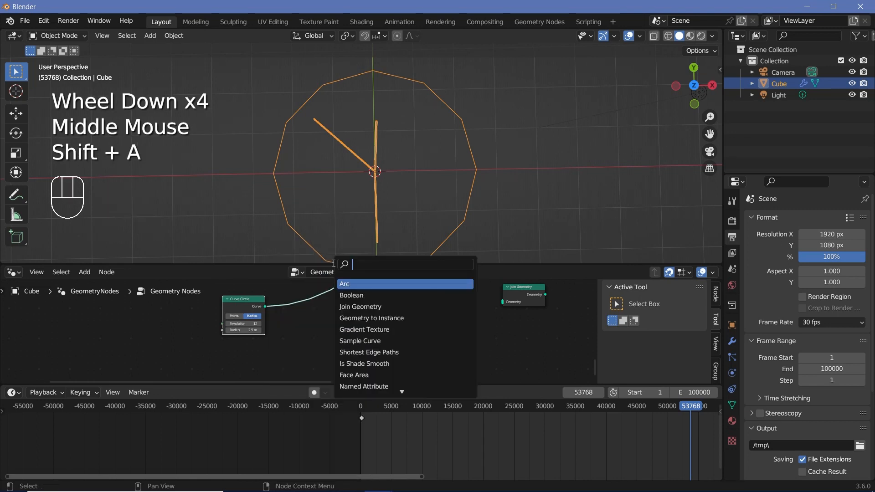
{"action": "type", "text": "instance on poi"}
{"action": "key", "text": "Return"}
{"action": "left_click", "coordinate": [339, 321]}
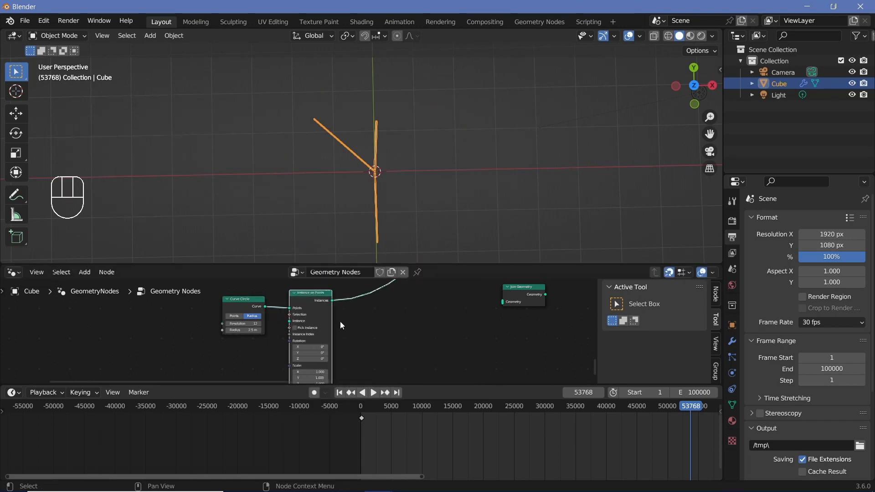
{"action": "left_click", "coordinate": [318, 310]}
{"action": "middle_click_drag", "start_coordinate": [318, 309], "coordinate": [259, 346]}
- Add a String to Curves node and connect its Curve Instances to the Instance input of Instance on Points
{"action": "scroll", "coordinate": [259, 345], "scroll_direction": "down", "scroll_amount": 2}
{"action": "key", "text": "shift+a"}
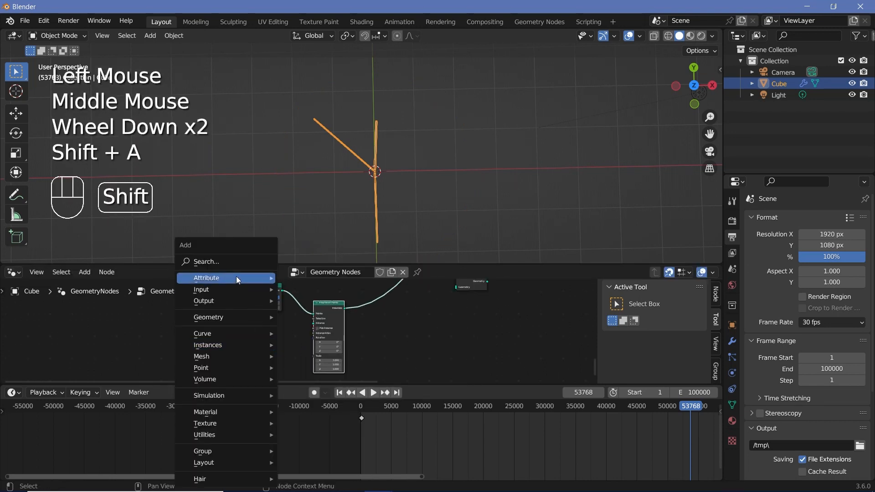
{"action": "left_click", "coordinate": [235, 266]}
{"action": "type", "text": "sr"}
{"action": "key", "text": "BackSpace"}
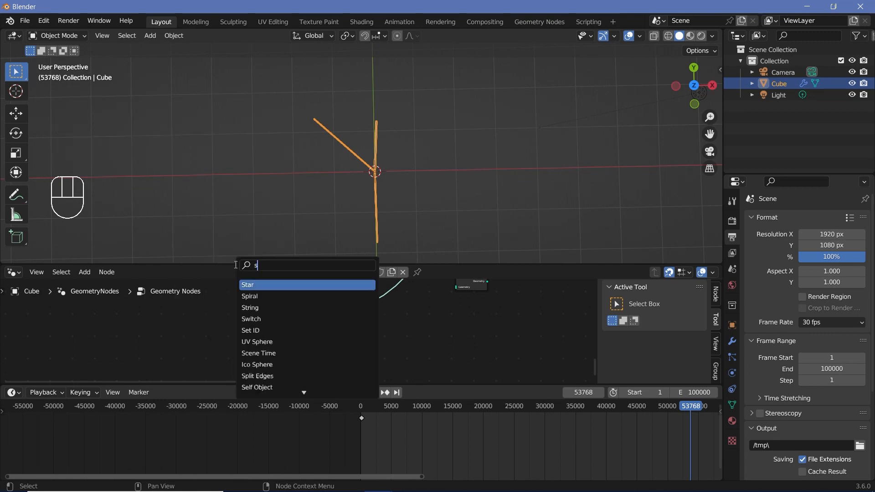
{"action": "type", "text": "tring to"}
{"action": "key", "text": "Return"}
{"action": "left_click", "coordinate": [214, 326]}
{"action": "scroll", "coordinate": [233, 331], "scroll_direction": "up", "scroll_amount": 3}
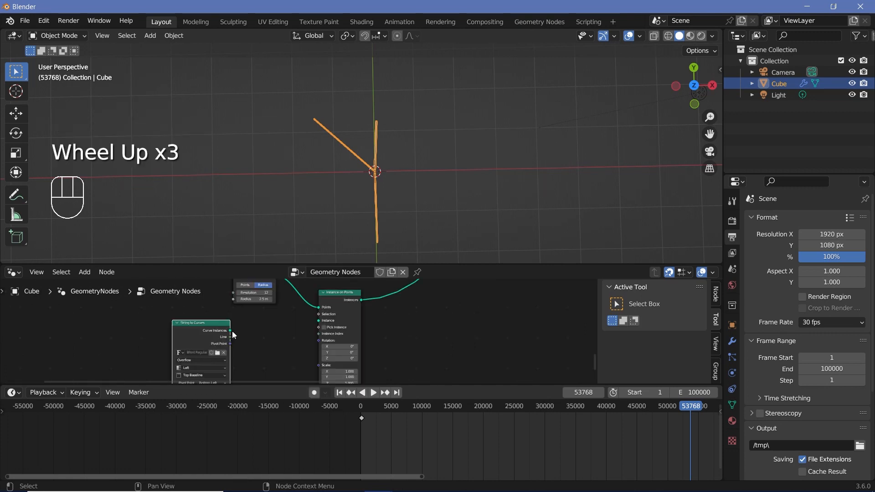
{"action": "left_click_drag", "start_coordinate": [233, 334], "coordinate": [415, 337]}
{"action": "left_click_drag", "start_coordinate": [324, 321], "coordinate": [323, 321]}
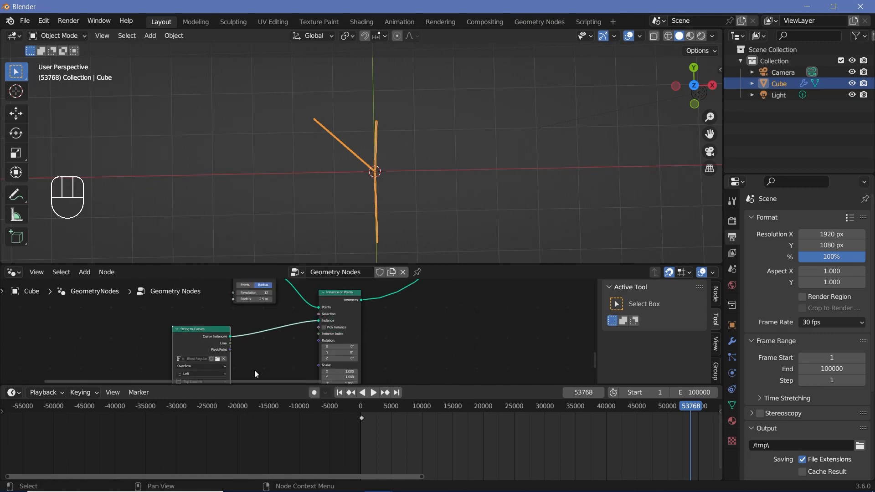
- Set the string of the String to Curves node to 12
{"action": "middle_click_drag", "start_coordinate": [254, 370], "coordinate": [246, 328]}
{"action": "scroll", "coordinate": [241, 319], "scroll_direction": "up", "scroll_amount": 2}
{"action": "left_click", "coordinate": [205, 328]}
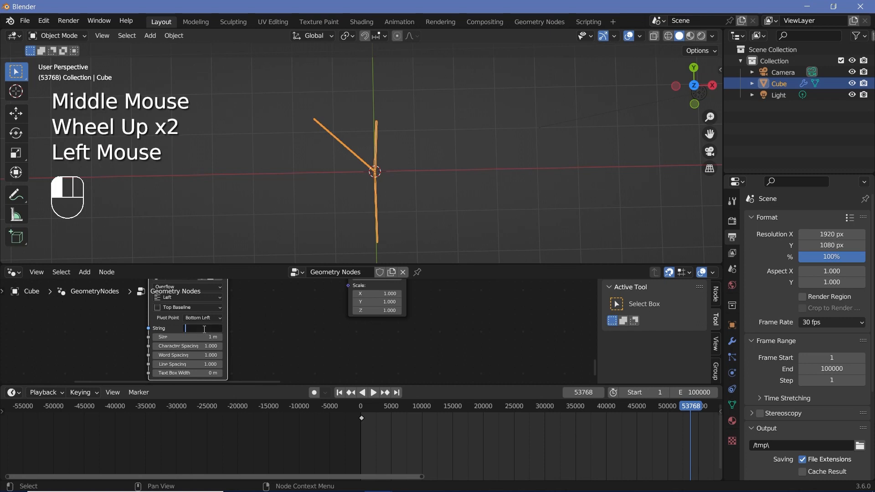
{"action": "type", "text": "12"}
{"action": "key", "text": "Return"}
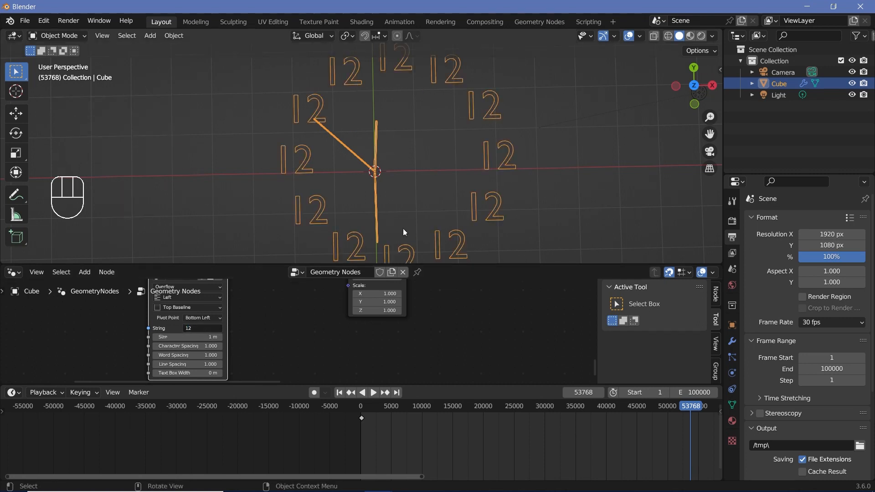
- Set the numerals' horizontal alignment to Center, vertical alignment to Middle and font to Arial Bold
{"action": "scroll", "coordinate": [273, 338], "scroll_direction": "up", "scroll_amount": 2}
{"action": "middle_click_drag", "start_coordinate": [256, 332], "coordinate": [306, 343]}
{"action": "scroll", "coordinate": [306, 343], "scroll_direction": "up", "scroll_amount": 2}
{"action": "left_click", "coordinate": [242, 321]}
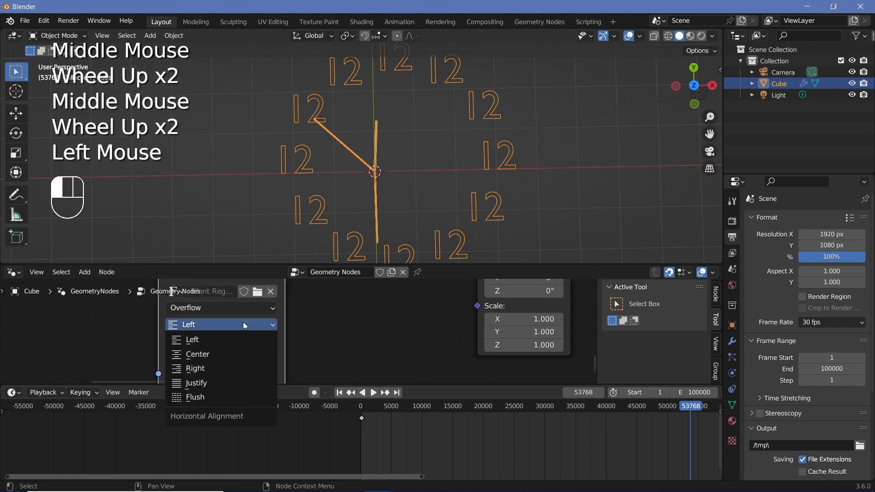
{"action": "left_click", "coordinate": [212, 353]}
{"action": "left_click", "coordinate": [215, 341]}
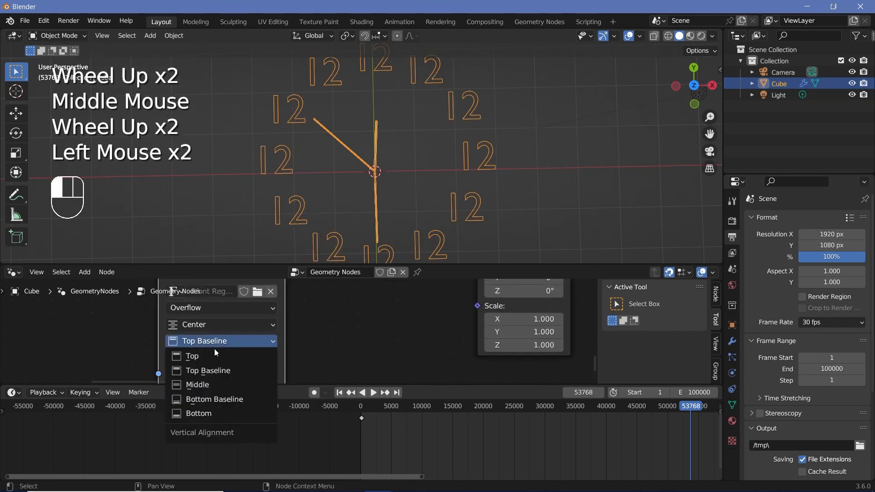
{"action": "left_click", "coordinate": [203, 384]}
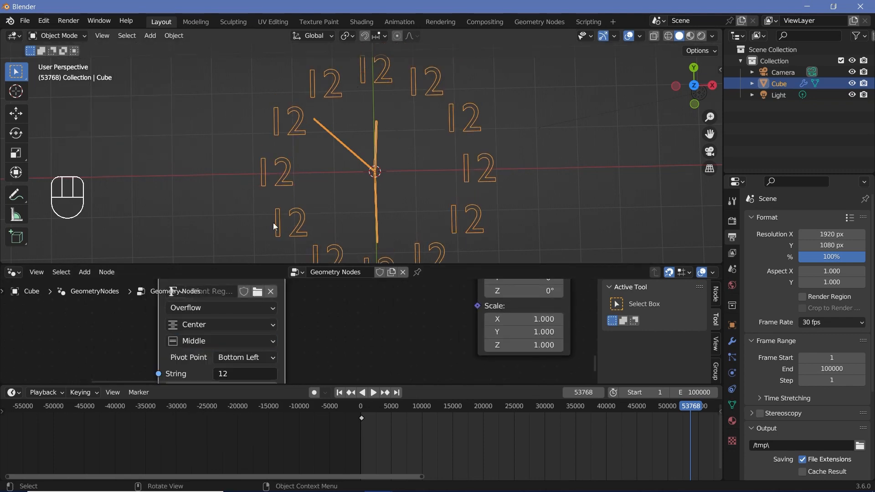
{"action": "middle_click_drag", "start_coordinate": [204, 309], "coordinate": [219, 325]}
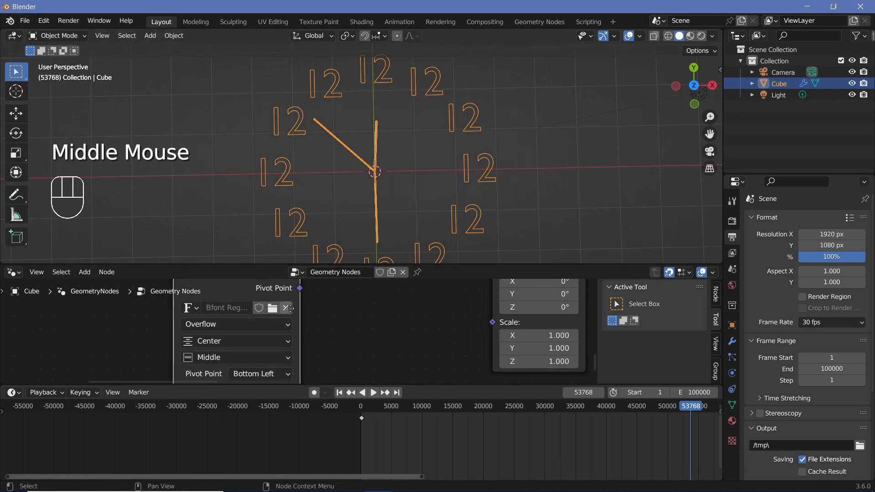
{"action": "middle_click_drag", "start_coordinate": [290, 309], "coordinate": [315, 327]}
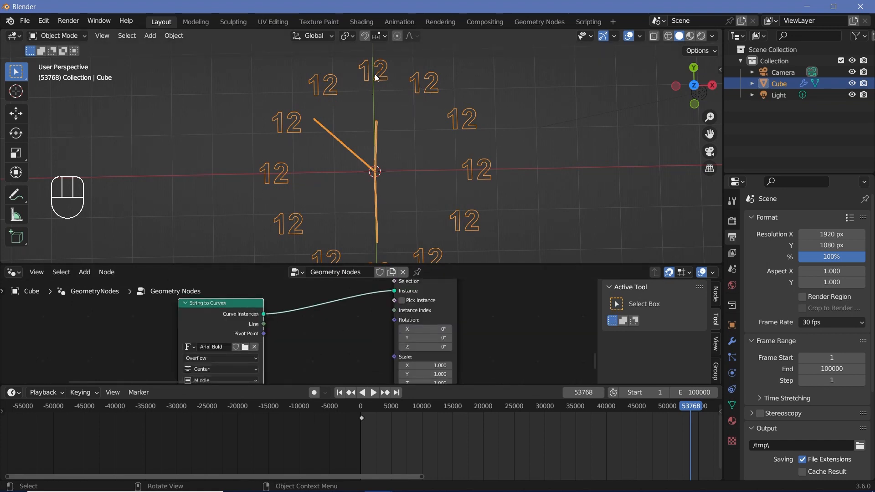
- Add an Index node above the String to Curves node
{"action": "middle_click_drag", "start_coordinate": [376, 282], "coordinate": [378, 310]}
{"action": "scroll", "coordinate": [274, 339], "scroll_direction": "down", "scroll_amount": 2}
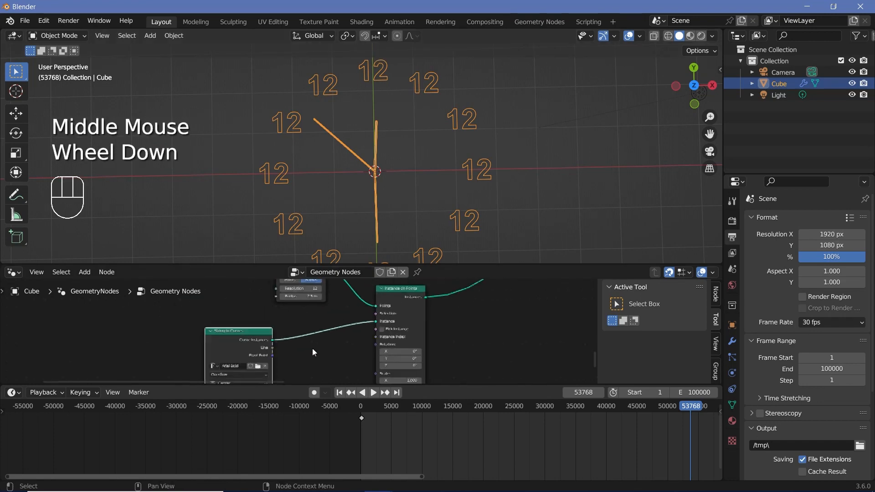
{"action": "key", "text": "shift+a"}
{"action": "left_click", "coordinate": [275, 262]}
{"action": "type", "text": "index"}
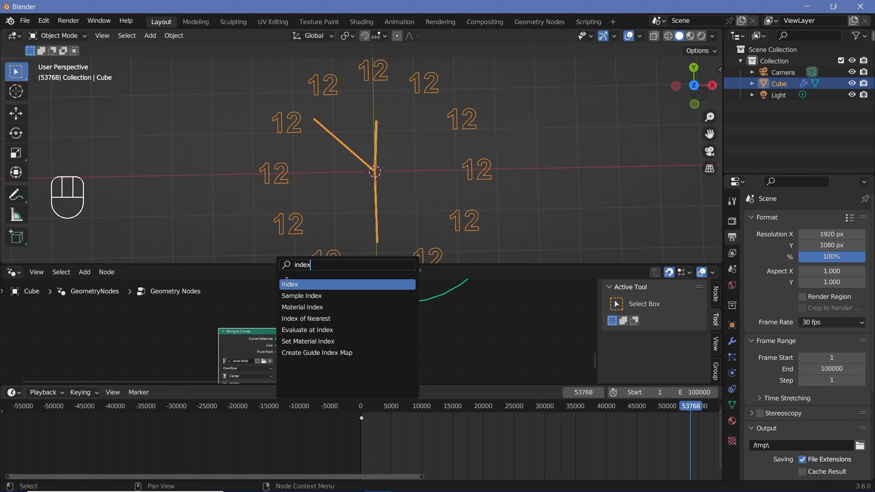
{"action": "key", "text": "Return"}
{"action": "left_click", "coordinate": [184, 322]}
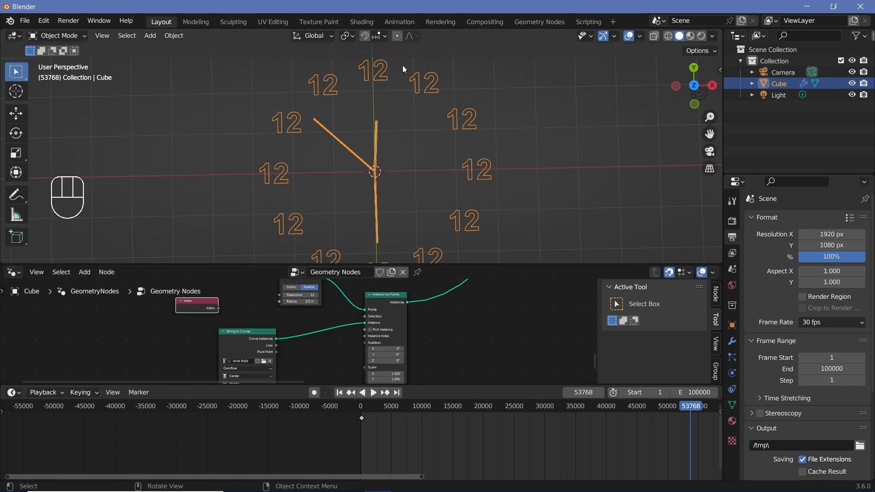
- Make room by moving the String to Curves node down and the Index node closer to the Curve Circle
{"action": "scroll", "coordinate": [248, 304], "scroll_direction": "up", "scroll_amount": 2}
{"action": "middle_click_drag", "start_coordinate": [244, 320], "coordinate": [239, 296]}
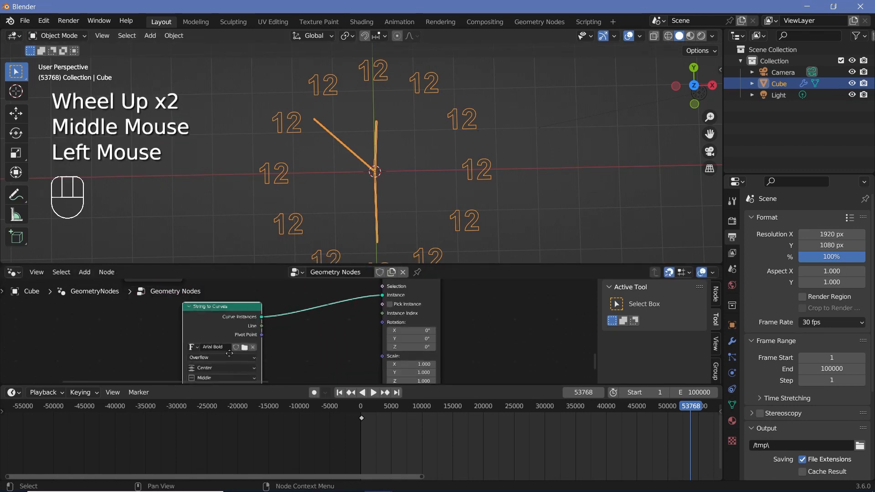
{"action": "mouse_move", "coordinate": [231, 310]}
{"action": "left_mouse_down"}
{"action": "mouse_move", "coordinate": [230, 377]}
{"action": "mouse_move", "coordinate": [225, 319]}
{"action": "left_mouse_up"}
{"action": "mouse_move", "coordinate": [226, 319]}
{"action": "middle_mouse_down"}
{"action": "mouse_move", "coordinate": [272, 338]}
{"action": "mouse_move", "coordinate": [227, 303]}
{"action": "middle_mouse_up"}
{"action": "scroll", "coordinate": [272, 338], "scroll_direction": "up", "scroll_amount": 1}
{"action": "scroll", "coordinate": [272, 338], "scroll_direction": "down", "scroll_amount": 2}
{"action": "left_click_drag", "start_coordinate": [227, 304], "coordinate": [249, 325]}
{"action": "left_click_drag", "start_coordinate": [237, 314], "coordinate": [284, 341]}
{"action": "scroll", "coordinate": [285, 340], "scroll_direction": "up", "scroll_amount": 2}
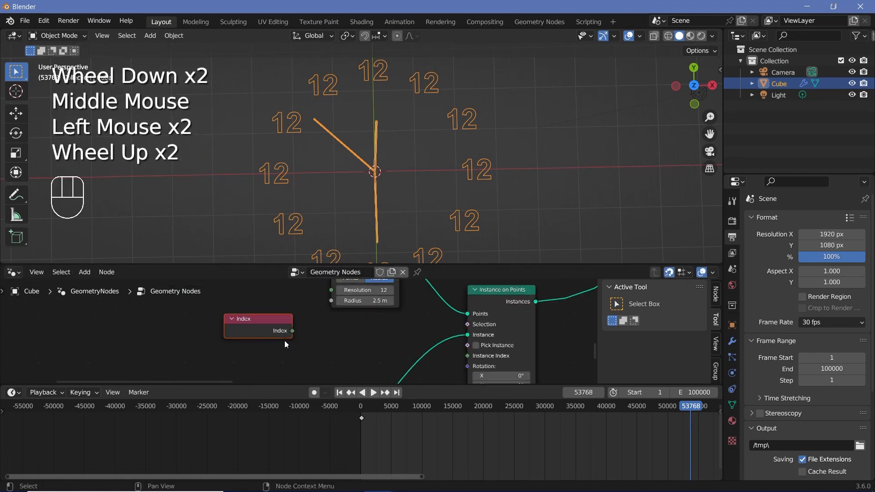
- Add a Compare node beside the Index node and set it to Integer and Equal
{"action": "middle_click_drag", "start_coordinate": [285, 341], "coordinate": [295, 303]}
{"action": "key", "text": "shift+a"}
{"action": "left_click", "coordinate": [261, 259]}
{"action": "type", "text": "compare"}
{"action": "key", "text": "Return"}
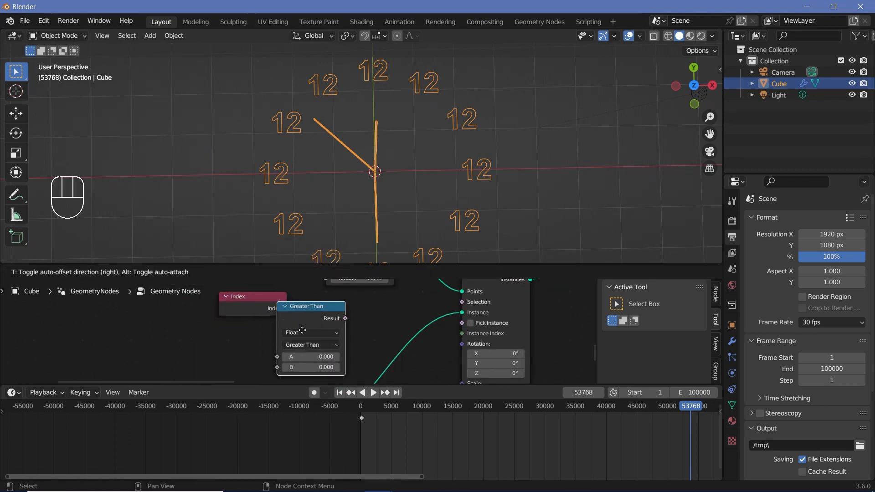
{"action": "left_click", "coordinate": [317, 328]}
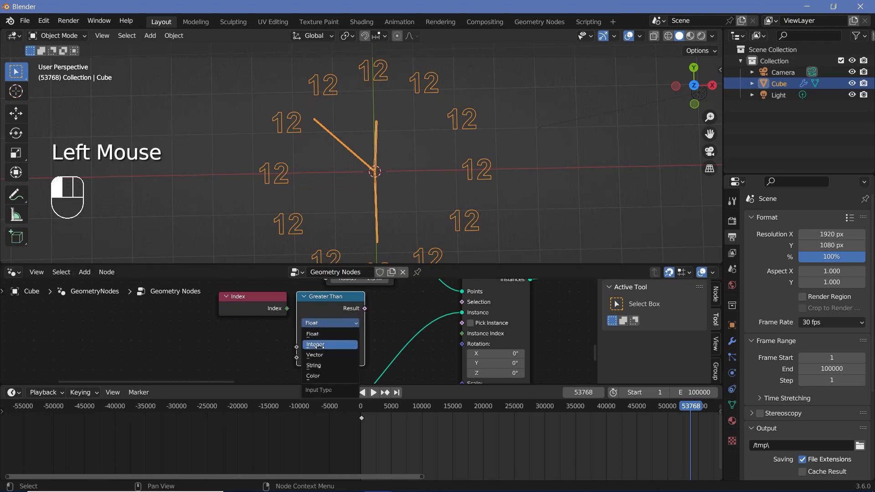
{"action": "left_click", "coordinate": [316, 334]}
{"action": "left_click", "coordinate": [322, 336]}
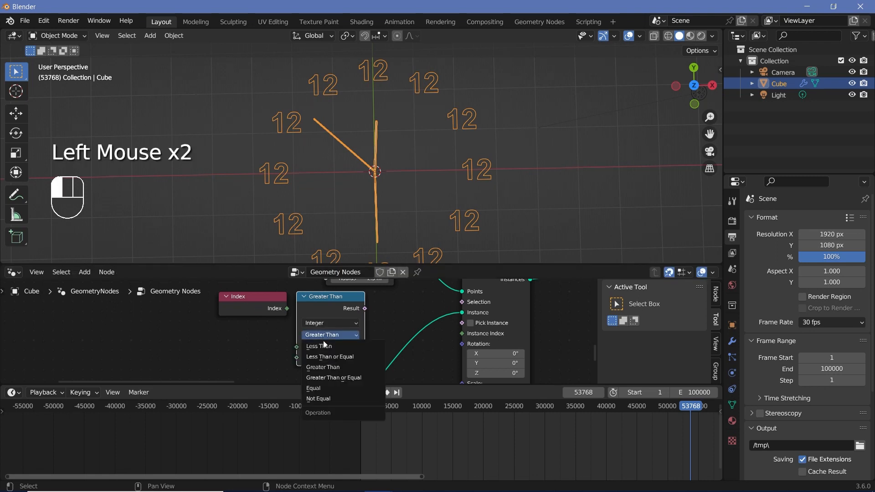
{"action": "left_click", "coordinate": [324, 389]}
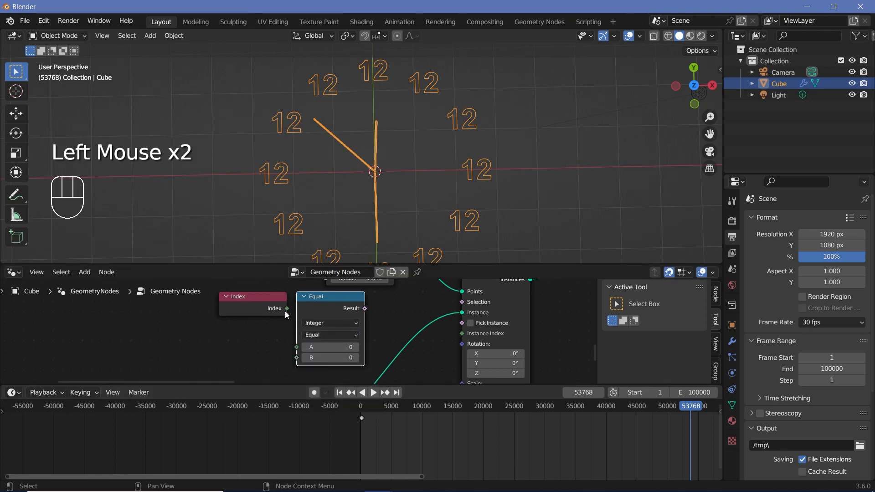
- Show the numeral only at the clock's upper point by comparing Index with 3 and feeding the result into the Selection of Instance on Points
{"action": "left_click_drag", "start_coordinate": [286, 309], "coordinate": [307, 347]}
{"action": "left_click_drag", "start_coordinate": [365, 309], "coordinate": [459, 306]}
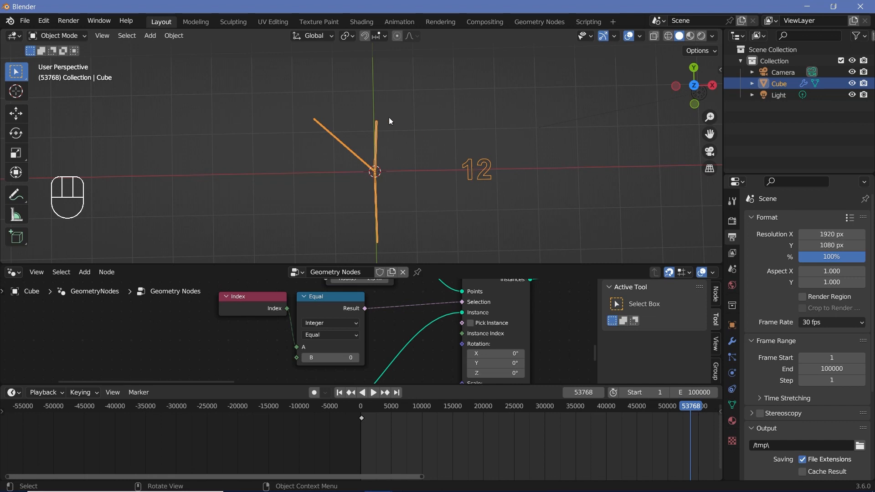
{"action": "double_click", "coordinate": [358, 358]}
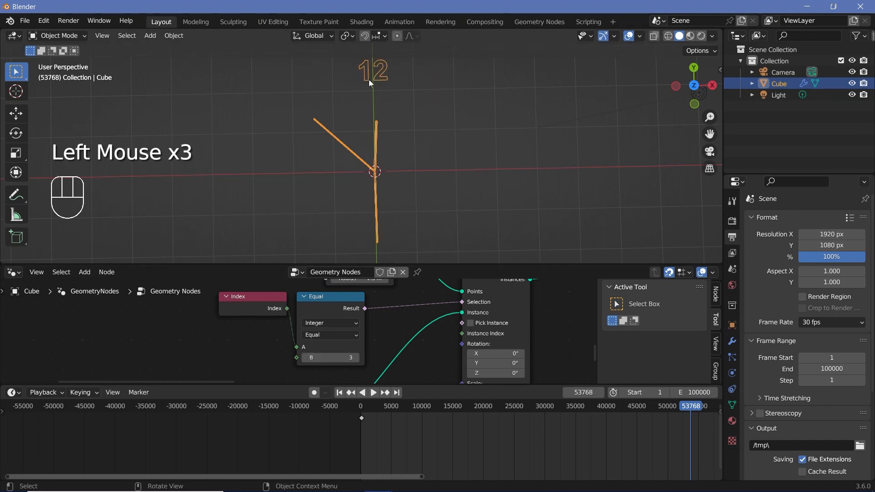
- Collapse the Index, Equal, String to Curves and Instance on Points nodes and stack them compactly together
{"action": "scroll", "coordinate": [299, 330], "scroll_direction": "down", "scroll_amount": 3}
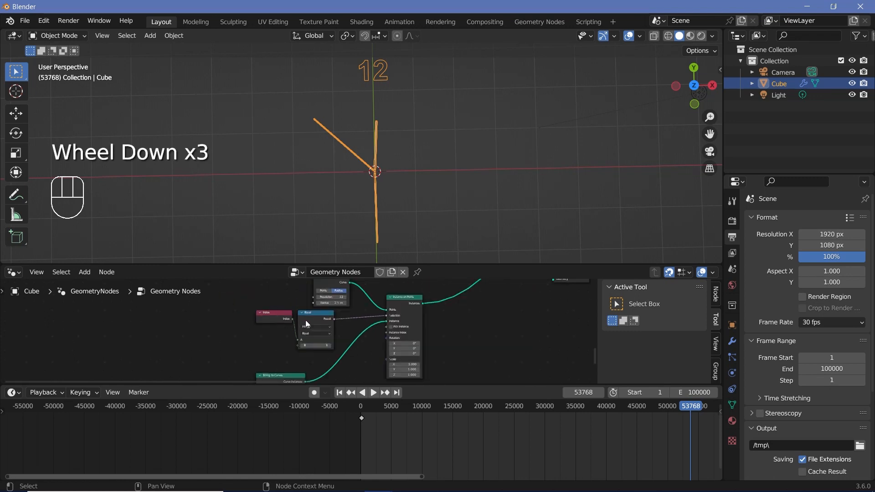
{"action": "left_click_drag", "start_coordinate": [307, 324], "coordinate": [273, 347]}
{"action": "left_click", "coordinate": [265, 338]}
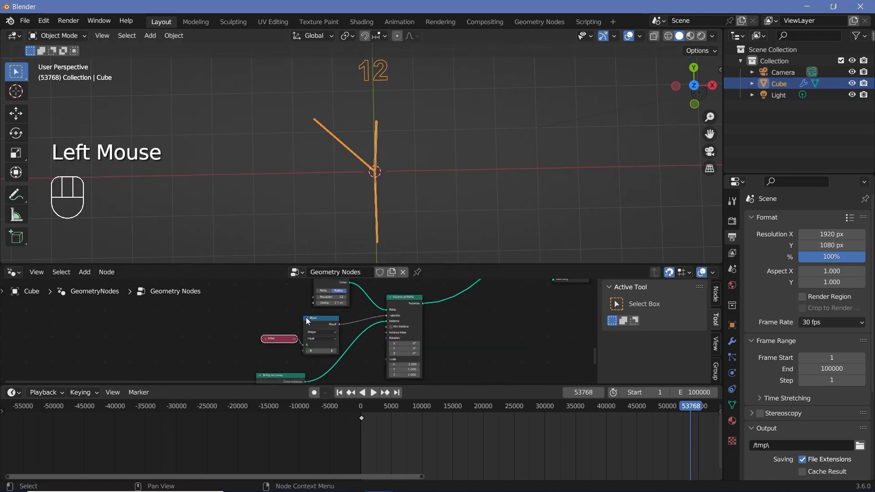
{"action": "left_click", "coordinate": [307, 318]}
{"action": "mouse_move", "coordinate": [318, 318]}
{"action": "left_mouse_down"}
{"action": "mouse_move", "coordinate": [318, 335]}
{"action": "mouse_move", "coordinate": [323, 324]}
{"action": "left_mouse_up"}
{"action": "left_click_drag", "start_coordinate": [266, 380], "coordinate": [308, 353]}
{"action": "left_click", "coordinate": [301, 349]}
{"action": "left_click", "coordinate": [390, 297]}
{"action": "left_click_drag", "start_coordinate": [394, 294], "coordinate": [375, 328]}
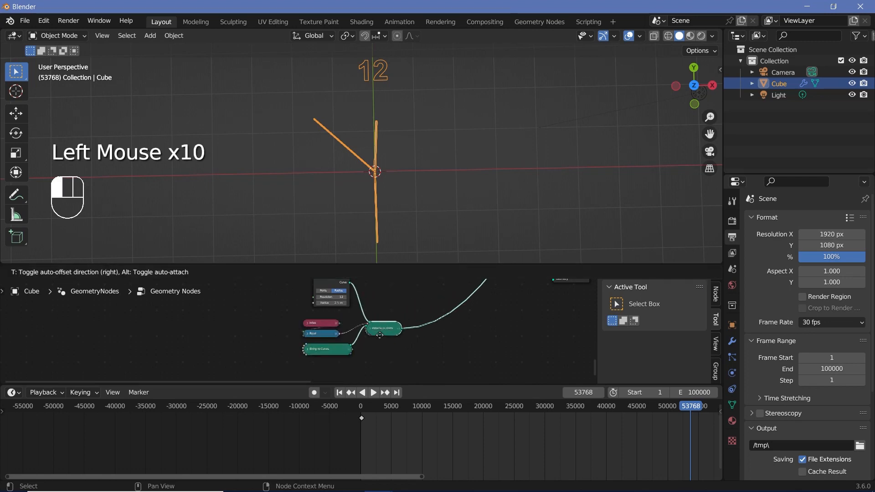
- Move the 12-point Curve Circle node well to the left of the collapsed numeral nodes
{"action": "middle_click_drag", "start_coordinate": [331, 280], "coordinate": [347, 300]}
{"action": "scroll", "coordinate": [345, 315], "scroll_direction": "down", "scroll_amount": 1}
{"action": "scroll", "coordinate": [345, 318], "scroll_direction": "down", "scroll_amount": 1}
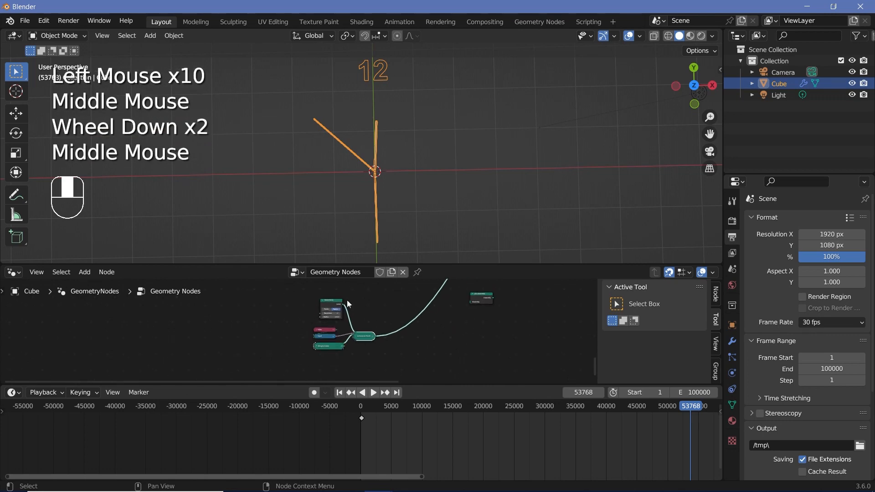
{"action": "left_click_drag", "start_coordinate": [329, 302], "coordinate": [169, 332]}
{"action": "left_click_drag", "start_coordinate": [168, 332], "coordinate": [169, 331]}
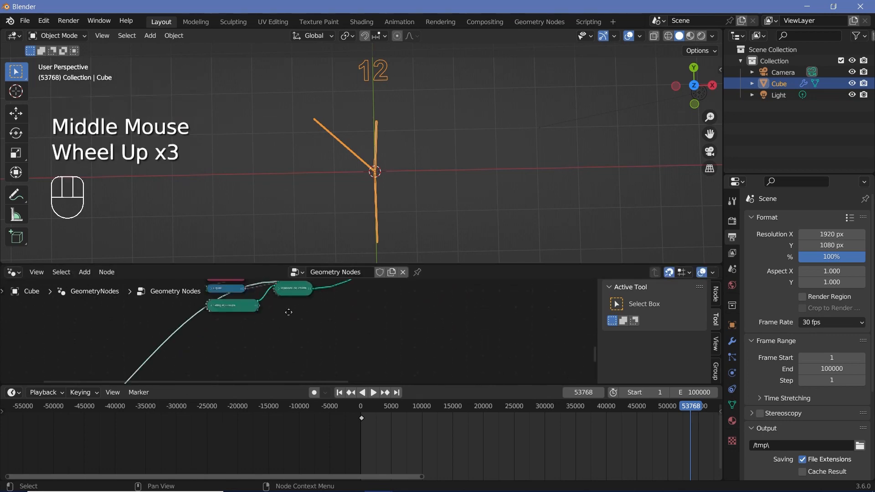
- Duplicate the four collapsed numeral nodes with their input links kept and place the copy directly below
{"action": "middle_click_drag", "start_coordinate": [289, 312], "coordinate": [307, 358]}
{"action": "scroll", "coordinate": [250, 314], "scroll_direction": "up", "scroll_amount": 2}
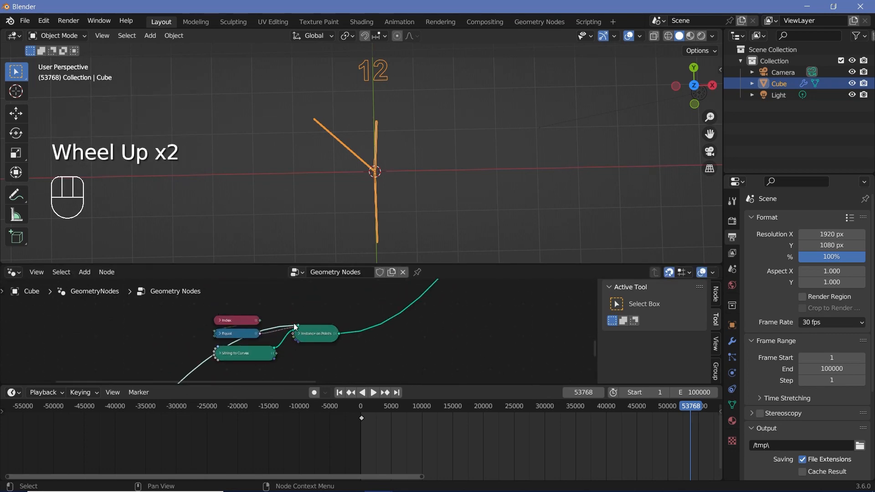
{"action": "left_click_drag", "start_coordinate": [218, 313], "coordinate": [350, 367]}
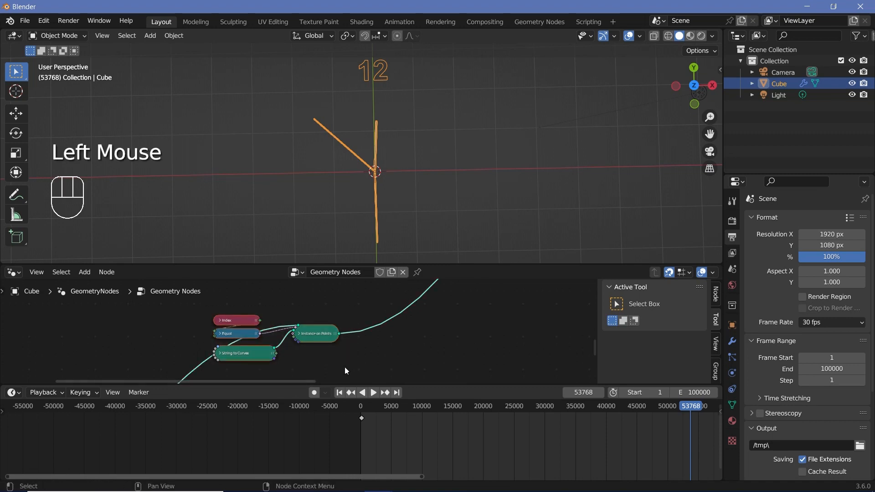
{"action": "middle_click_drag", "start_coordinate": [347, 371], "coordinate": [351, 339]}
{"action": "key", "text": "ctrl+shift+d"}
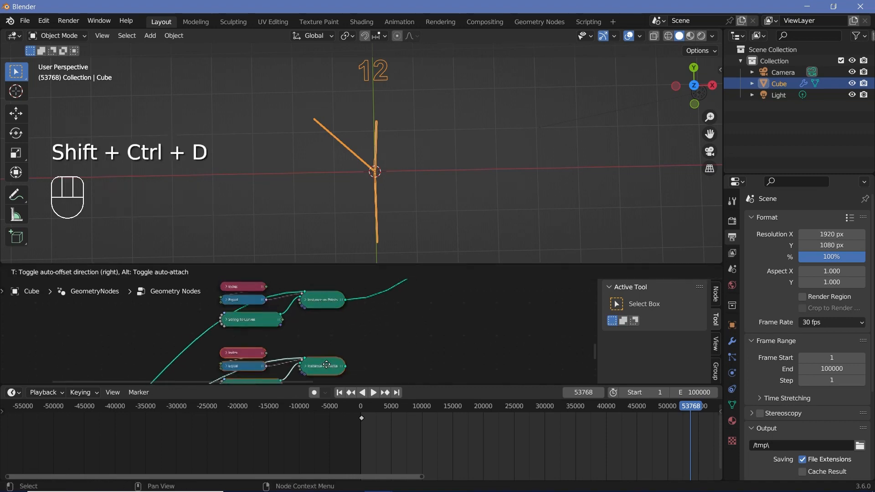
{"action": "left_click", "coordinate": [325, 367]}
- Connect both Instance on Points nodes to the lower Join Geometry node and link that node to the one feeding the Group Output
{"action": "scroll", "coordinate": [323, 367], "scroll_direction": "down", "scroll_amount": 2}
{"action": "middle_click_drag", "start_coordinate": [262, 376], "coordinate": [292, 331]}
{"action": "scroll", "coordinate": [321, 328], "scroll_direction": "down", "scroll_amount": 6}
{"action": "scroll", "coordinate": [289, 331], "scroll_direction": "up", "scroll_amount": 2}
{"action": "right_click_drag", "start_coordinate": [288, 327], "coordinate": [370, 299], "text": "alt"}
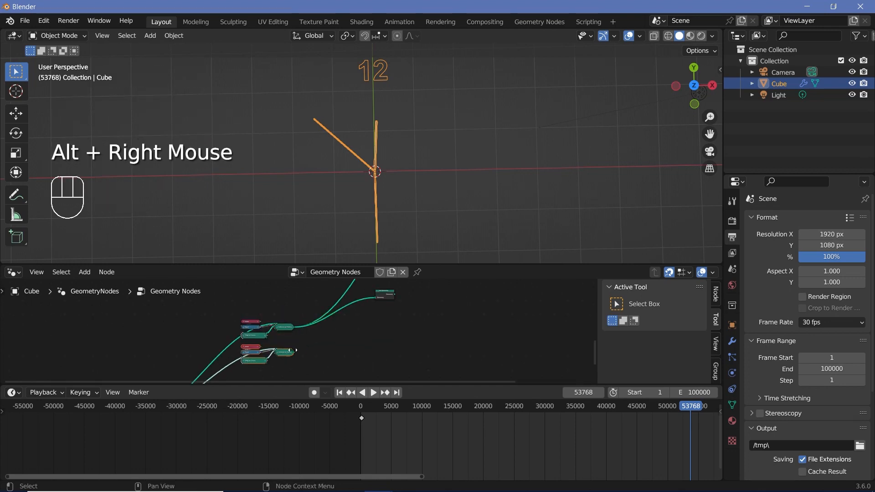
{"action": "right_click_drag", "start_coordinate": [286, 353], "coordinate": [376, 301], "text": "alt"}
{"action": "middle_click_drag", "start_coordinate": [376, 301], "coordinate": [291, 363]}
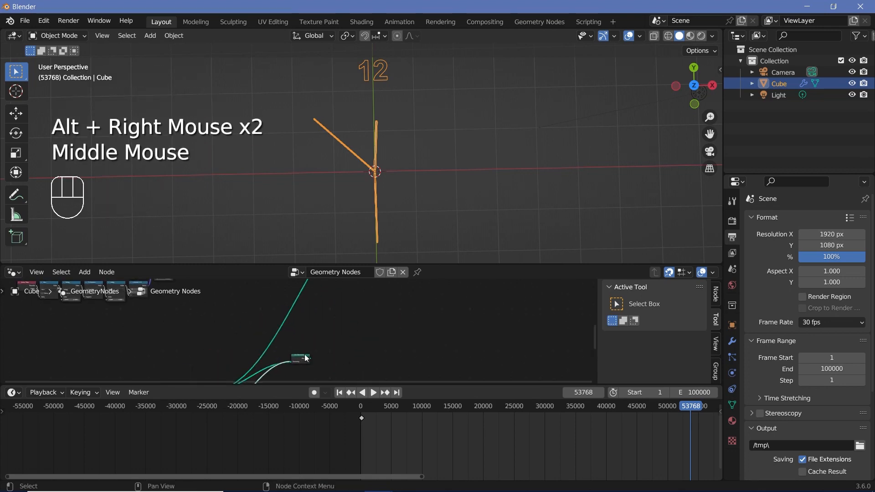
{"action": "right_click_drag", "start_coordinate": [306, 357], "coordinate": [345, 255], "text": "alt"}
{"action": "scroll", "coordinate": [322, 315], "scroll_direction": "down", "scroll_amount": 2}
{"action": "middle_click_drag", "start_coordinate": [320, 314], "coordinate": [330, 339]}
{"action": "left_click_drag", "start_coordinate": [305, 375], "coordinate": [364, 343]}
{"action": "key", "text": "ctrl+z"}
{"action": "right_click_drag", "start_coordinate": [336, 374], "coordinate": [327, 366], "text": "ctrl"}
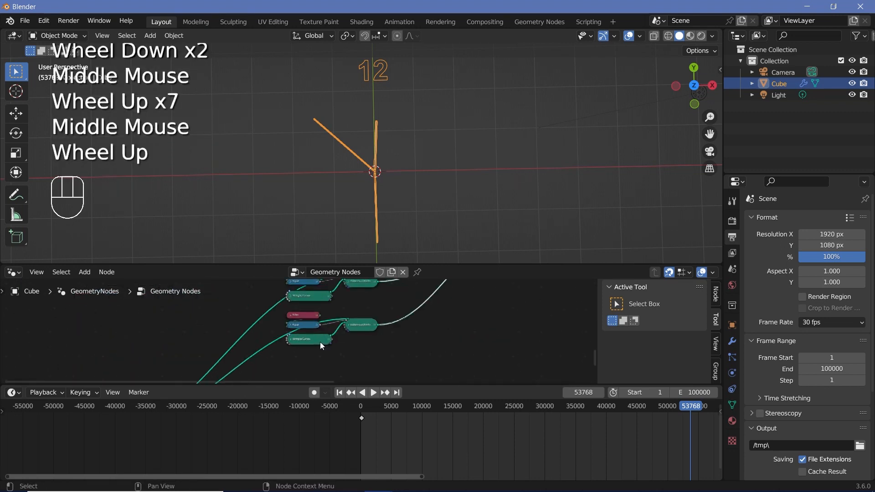
- Expand the duplicated String to Curves node, set its string to 1, and collapse it again
{"action": "scroll", "coordinate": [320, 342], "scroll_direction": "up", "scroll_amount": 4}
{"action": "scroll", "coordinate": [299, 329], "scroll_direction": "up", "scroll_amount": 1}
{"action": "left_click", "coordinate": [310, 360]}
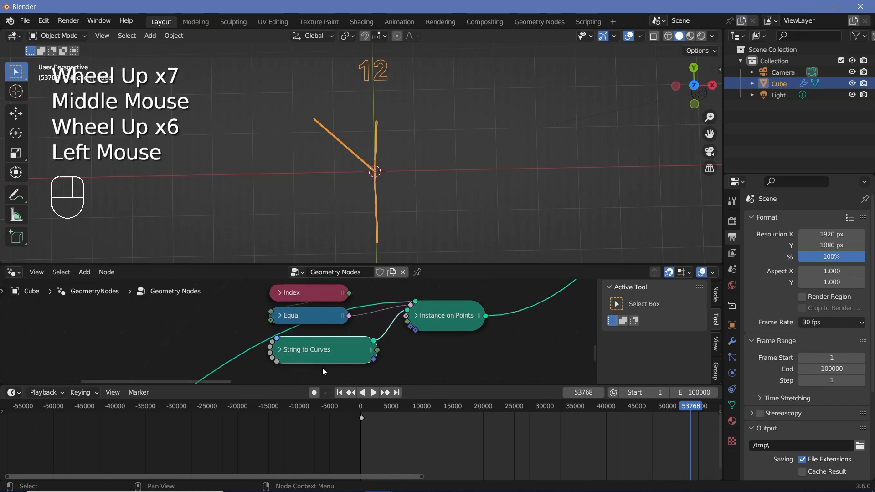
{"action": "middle_click_drag", "start_coordinate": [321, 367], "coordinate": [286, 254]}
{"action": "left_click", "coordinate": [272, 337]}
{"action": "left_click", "coordinate": [305, 361]}
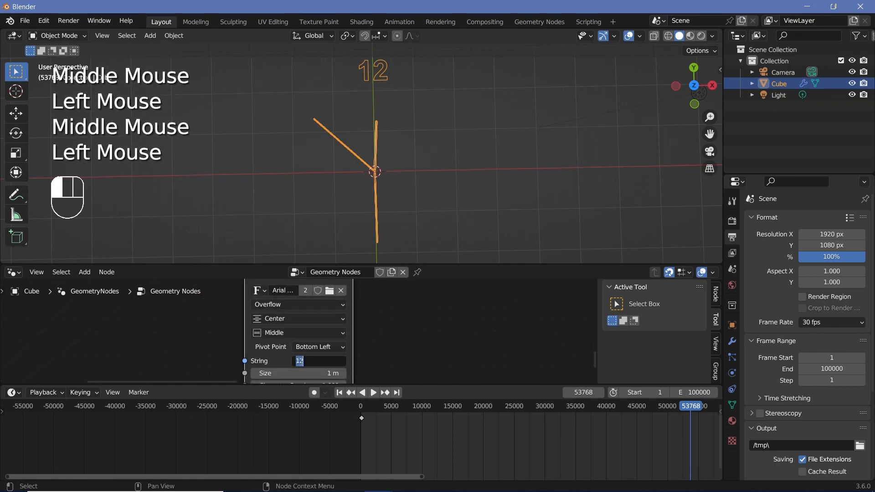
{"action": "middle_click_drag", "start_coordinate": [303, 360], "coordinate": [304, 429]}
{"action": "left_click", "coordinate": [256, 304]}
{"action": "middle_click_drag", "start_coordinate": [290, 286], "coordinate": [273, 257]}
- Set B to 2 in the Equal node of the numeral 1 group and collapse the node
{"action": "left_click", "coordinate": [261, 319]}
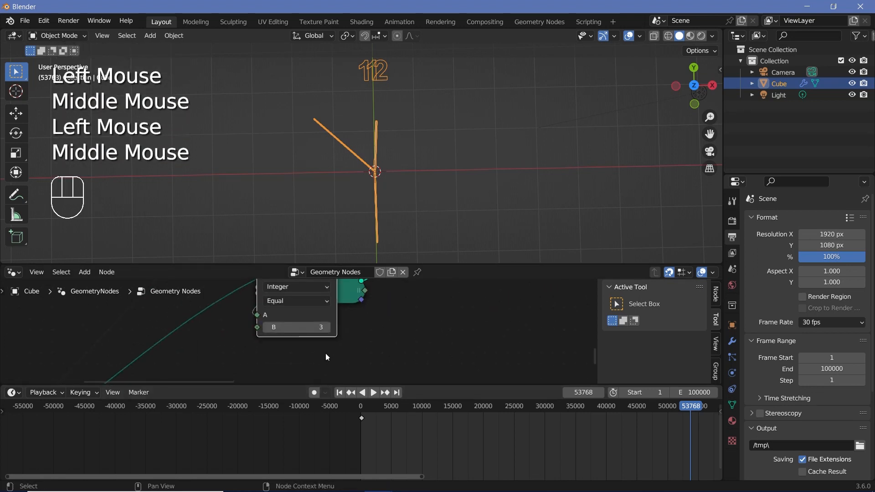
{"action": "left_click", "coordinate": [266, 329]}
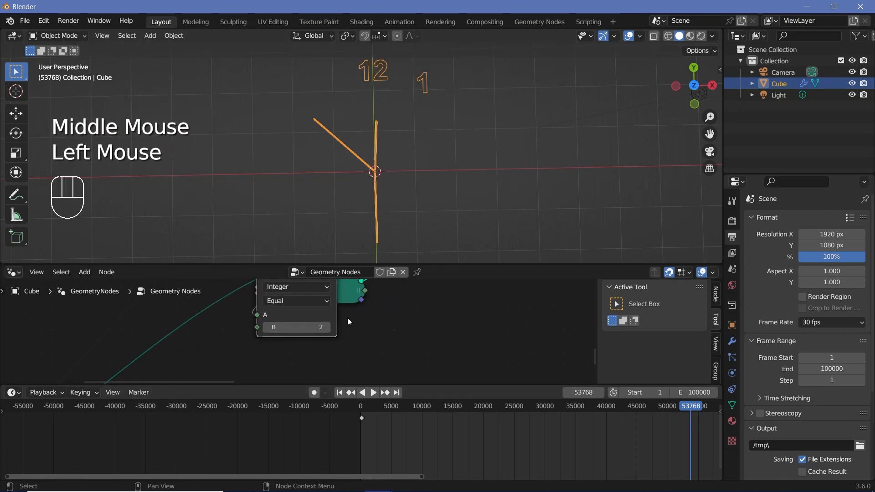
{"action": "scroll", "coordinate": [352, 323], "scroll_direction": "down", "scroll_amount": 2}
{"action": "middle_click_drag", "start_coordinate": [352, 323], "coordinate": [325, 359]}
{"action": "left_click", "coordinate": [261, 310]}
- Duplicate the four nodes of the numeral 1 group with their input links kept, placing the copy directly below
{"action": "left_click_drag", "start_coordinate": [252, 282], "coordinate": [398, 371]}
{"action": "scroll", "coordinate": [398, 371], "scroll_direction": "down", "scroll_amount": 2}
{"action": "middle_click_drag", "start_coordinate": [398, 372], "coordinate": [382, 343]}
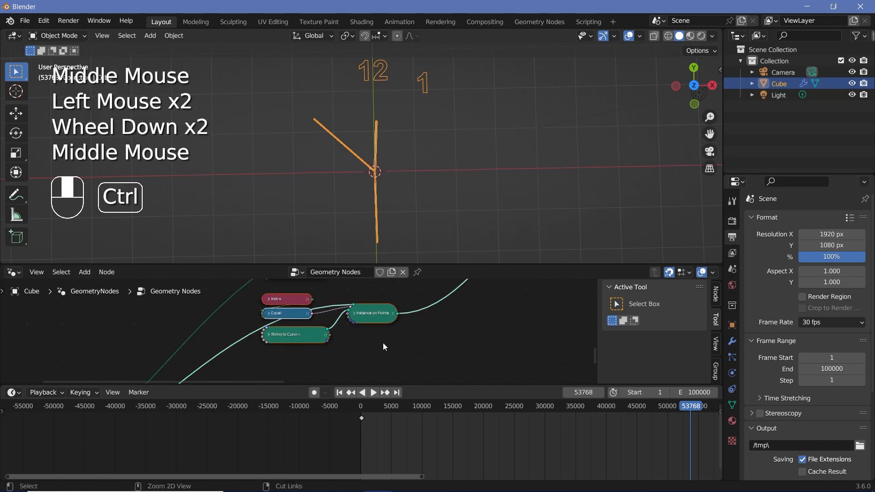
{"action": "key", "text": "shift+ctrl+d"}
{"action": "middle_click_drag", "start_coordinate": [328, 352], "coordinate": [321, 373]}
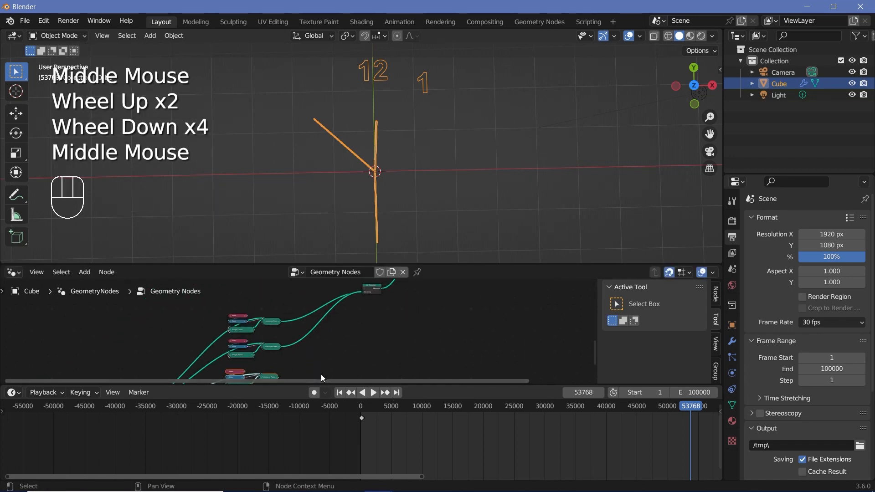
- Link the third group's Instance on Points node to the lower Join Geometry node and move that Join Geometry node down
{"action": "right_click_drag", "start_coordinate": [272, 377], "coordinate": [377, 289], "text": "alt"}
{"action": "left_click_drag", "start_coordinate": [376, 288], "coordinate": [320, 335]}
{"action": "middle_click_drag", "start_coordinate": [290, 332], "coordinate": [318, 337]}
- Set the string to 2 in the third group's String to Curves node and collapse the node
{"action": "scroll", "coordinate": [303, 335], "scroll_direction": "up", "scroll_amount": 3}
{"action": "scroll", "coordinate": [274, 409], "scroll_direction": "up", "scroll_amount": 1}
{"action": "scroll", "coordinate": [268, 351], "scroll_direction": "up", "scroll_amount": 3}
{"action": "middle_click_drag", "start_coordinate": [258, 319], "coordinate": [268, 347]}
{"action": "scroll", "coordinate": [255, 335], "scroll_direction": "up", "scroll_amount": 3}
{"action": "middle_click_drag", "start_coordinate": [242, 319], "coordinate": [266, 302]}
{"action": "left_click", "coordinate": [234, 327]}
{"action": "left_click", "coordinate": [285, 380]}
{"action": "type", "text": "2"}
{"action": "key", "text": "Return"}
{"action": "middle_click_drag", "start_coordinate": [286, 376], "coordinate": [265, 371]}
{"action": "scroll", "coordinate": [265, 360], "scroll_direction": "down", "scroll_amount": 2}
{"action": "left_click", "coordinate": [252, 296]}
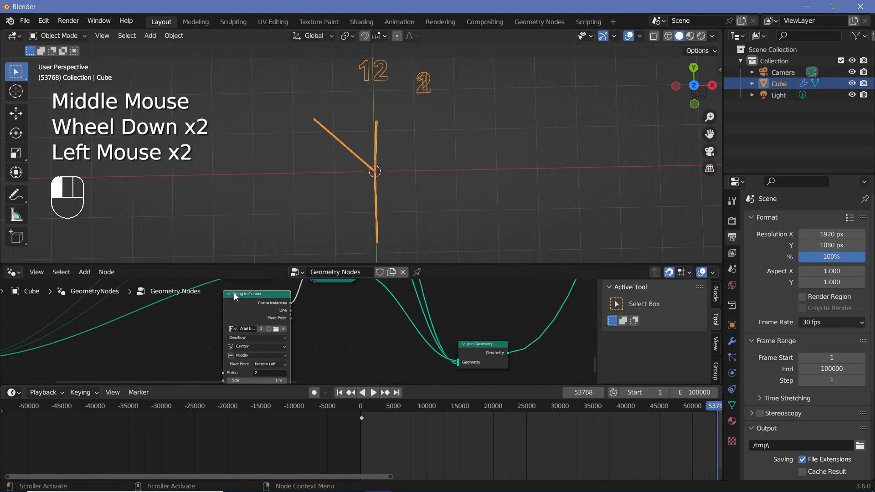
{"action": "middle_click_drag", "start_coordinate": [230, 295], "coordinate": [234, 331]}
{"action": "left_click", "coordinate": [232, 333]}
- Set B to 1 in the Equal node of the numeral 2 group and collapse the node
{"action": "left_click", "coordinate": [233, 309]}
{"action": "left_click", "coordinate": [272, 354]}
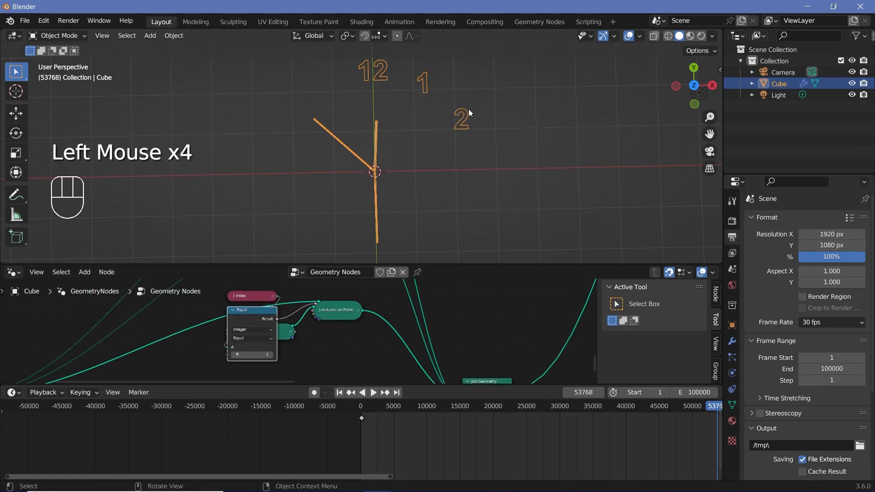
{"action": "left_click", "coordinate": [233, 310]}
- Duplicate the four nodes of the numeral 2 group with their input links kept, placing the copy below
{"action": "left_click_drag", "start_coordinate": [222, 284], "coordinate": [355, 358]}
{"action": "scroll", "coordinate": [356, 355], "scroll_direction": "down", "scroll_amount": 2}
{"action": "middle_click_drag", "start_coordinate": [365, 358], "coordinate": [335, 306]}
{"action": "key", "text": "ctrl+shift+d"}
{"action": "left_click", "coordinate": [338, 352]}
- Set the string to 3 in the newest copy's String to Curves node and collapse the node
{"action": "scroll", "coordinate": [295, 330], "scroll_direction": "up", "scroll_amount": 2}
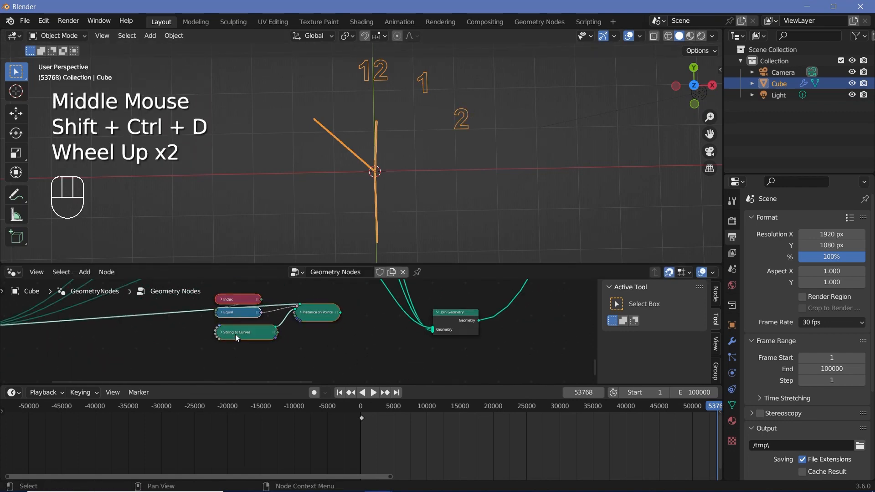
{"action": "left_click", "coordinate": [221, 333]}
{"action": "middle_click_drag", "start_coordinate": [245, 371], "coordinate": [259, 328]}
{"action": "left_click", "coordinate": [262, 362]}
{"action": "type", "text": "3"}
{"action": "key", "text": "Return"}
{"action": "left_click", "coordinate": [235, 289]}
- Link the numeral 3 group's Instance on Points node to Join Geometry and set B to 0 in its Equal node
{"action": "middle_click_drag", "start_coordinate": [274, 296], "coordinate": [248, 369]}
{"action": "right_click_drag", "start_coordinate": [311, 342], "coordinate": [423, 361], "text": "alt"}
{"action": "scroll", "coordinate": [233, 349], "scroll_direction": "up", "scroll_amount": 1}
{"action": "left_click", "coordinate": [203, 341]}
{"action": "middle_click_drag", "start_coordinate": [212, 379], "coordinate": [229, 349]}
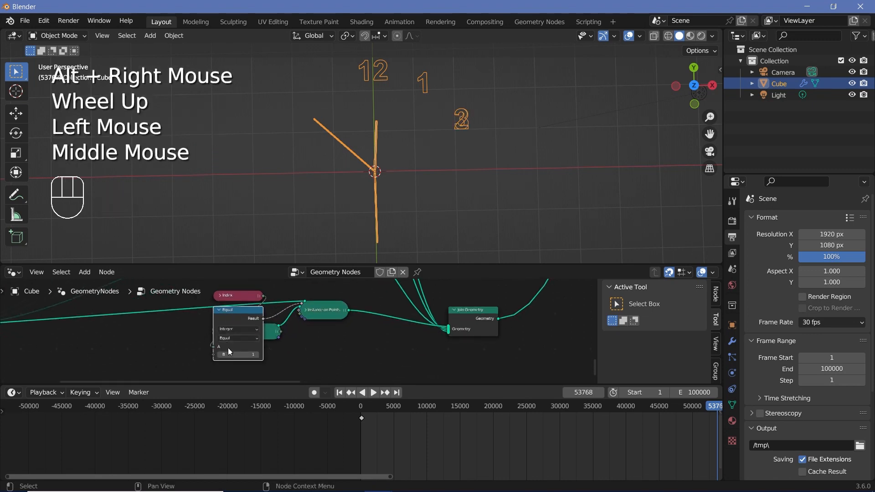
{"action": "left_click", "coordinate": [220, 355]}
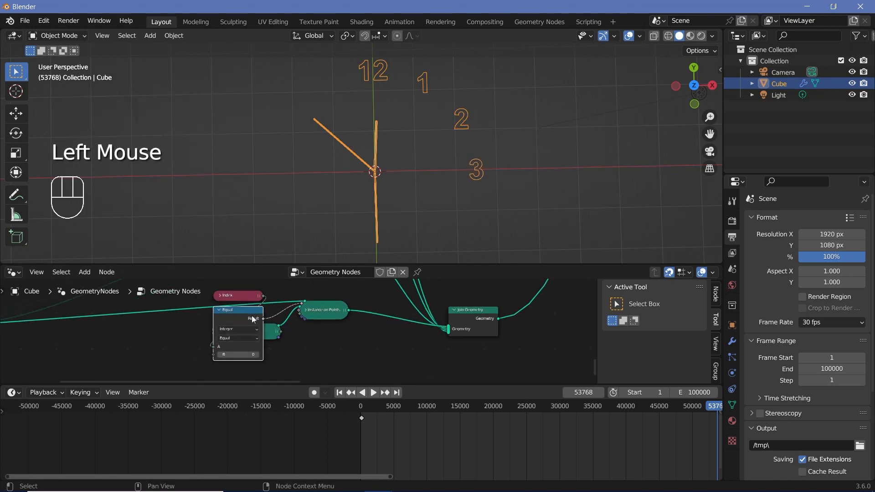
- Duplicate the numeral 4 node group repeatedly with its input links kept, stacking the copies downward for the remaining numerals
{"action": "scroll", "coordinate": [338, 342], "scroll_direction": "down", "scroll_amount": 2}
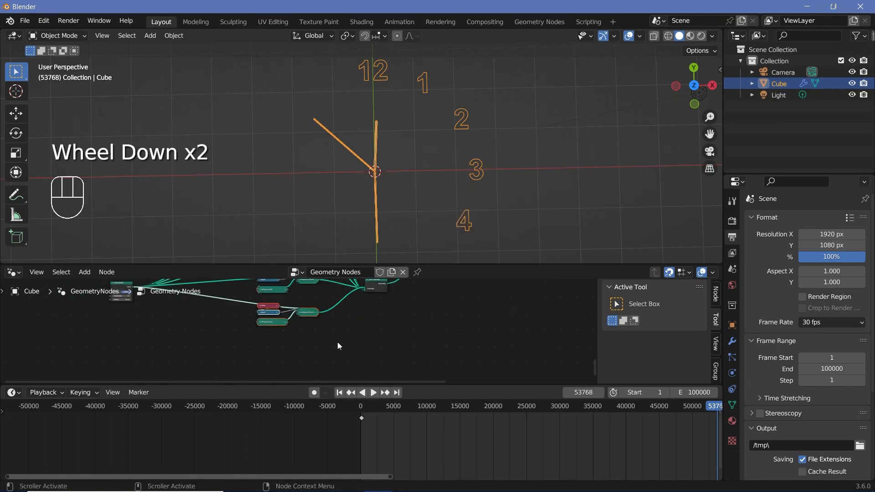
{"action": "scroll", "coordinate": [338, 342], "scroll_direction": "up", "scroll_amount": 2}
{"action": "scroll", "coordinate": [337, 342], "scroll_direction": "down", "scroll_amount": 1}
{"action": "middle_click_drag", "start_coordinate": [337, 342], "coordinate": [274, 314]}
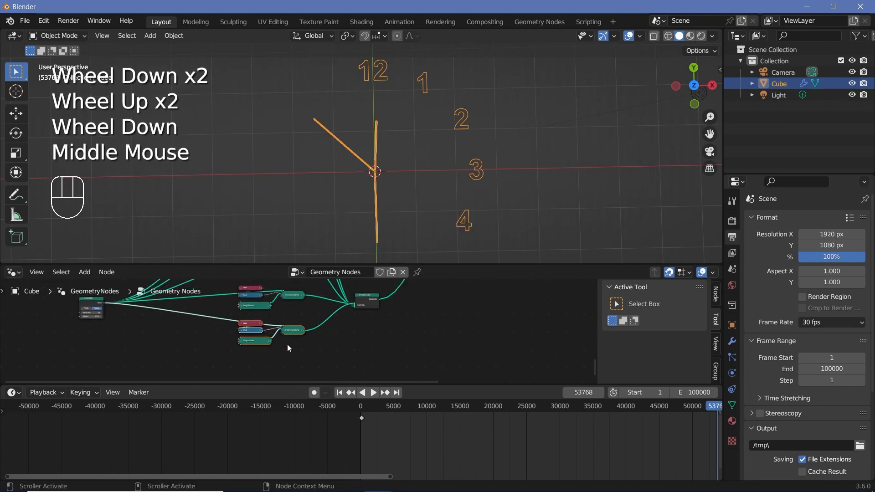
{"action": "scroll", "coordinate": [287, 343], "scroll_direction": "down", "scroll_amount": 2}
{"action": "middle_click_drag", "start_coordinate": [287, 343], "coordinate": [286, 324]}
{"action": "key", "text": "ctrl+shift+d"}
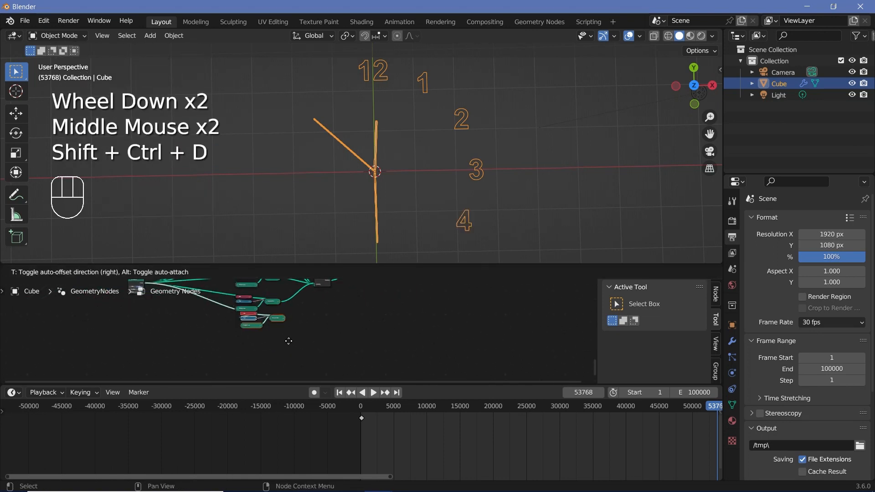
{"action": "left_click", "coordinate": [286, 346]}
{"action": "key", "text": "ctrl+shift+d"}
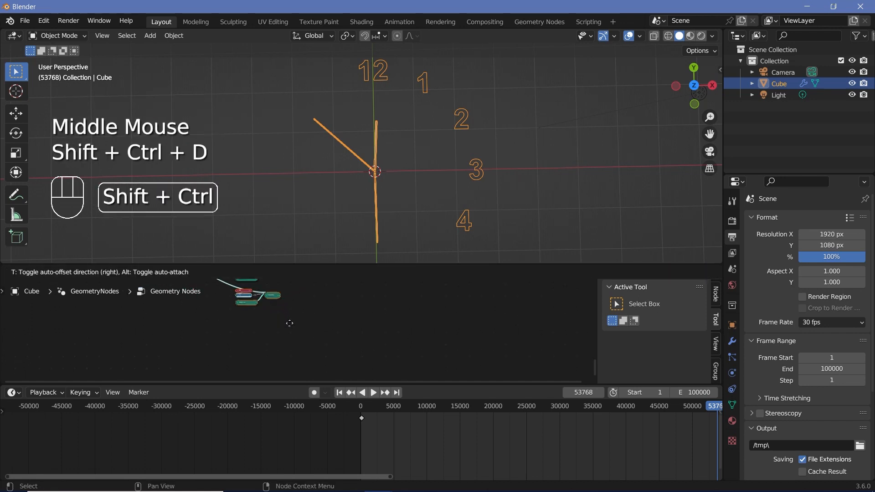
{"action": "left_click", "coordinate": [289, 353]}
{"action": "key", "text": "ctrl+shift+d"}
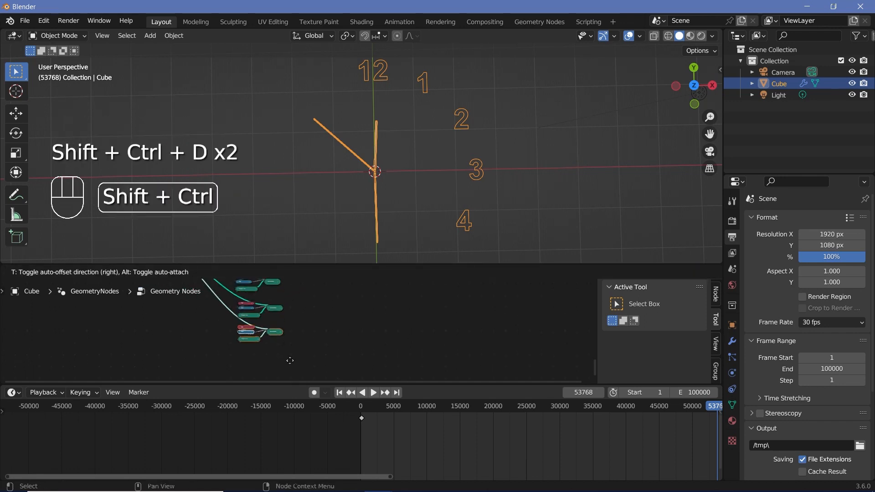
{"action": "left_click", "coordinate": [289, 380]}
{"action": "middle_click_drag", "start_coordinate": [289, 380], "coordinate": [289, 325]}
{"action": "key", "text": "ctrl+shift+d"}
{"action": "left_click", "coordinate": [289, 352]}
{"action": "key", "text": "ctrl+shift+d"}
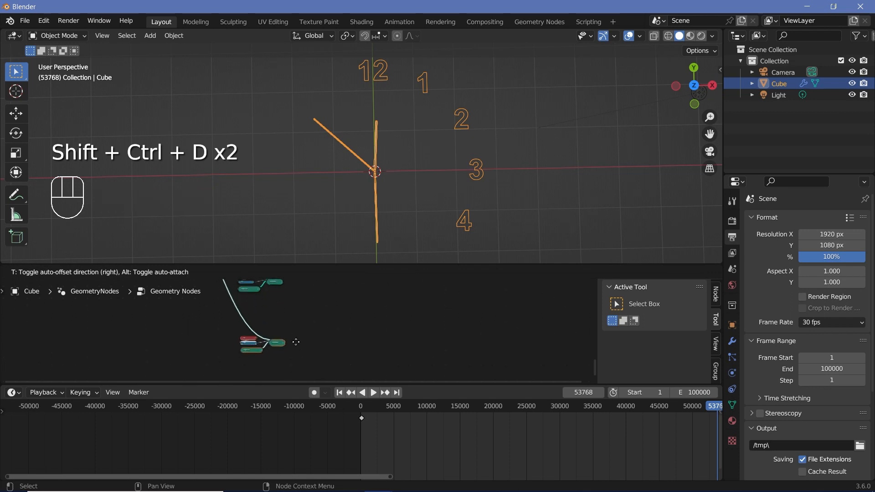
{"action": "left_click", "coordinate": [290, 341]}
{"action": "key", "text": "ctrl+shift+d"}
{"action": "left_click", "coordinate": [293, 350]}
- Link the Instance on Points node of each new numeral copy to the shared Join Geometry node
{"action": "scroll", "coordinate": [290, 306], "scroll_direction": "down", "scroll_amount": 4}
{"action": "middle_click_drag", "start_coordinate": [293, 310], "coordinate": [274, 324]}
{"action": "scroll", "coordinate": [290, 303], "scroll_direction": "down", "scroll_amount": 2}
{"action": "right_click_drag", "start_coordinate": [264, 318], "coordinate": [285, 299], "text": "alt"}
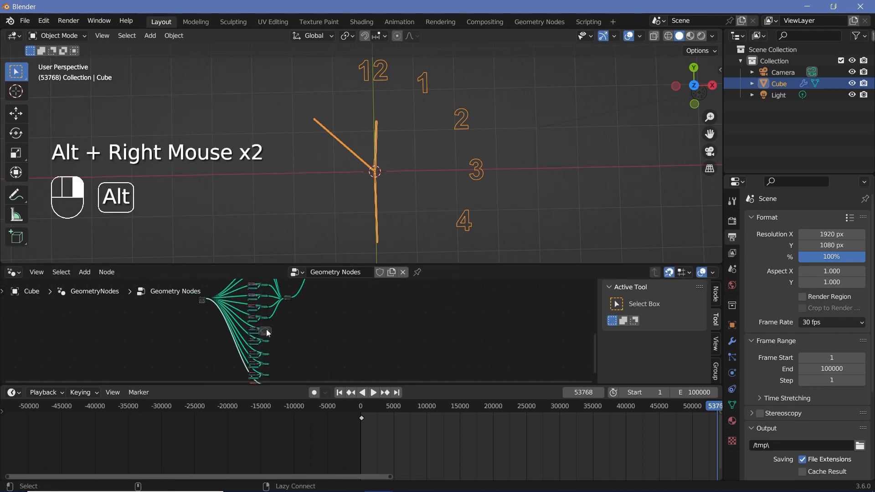
{"action": "right_click_drag", "start_coordinate": [265, 341], "coordinate": [286, 299], "text": "alt"}
{"action": "middle_click_drag", "start_coordinate": [287, 354], "coordinate": [284, 337]}
{"action": "right_click_drag", "start_coordinate": [262, 345], "coordinate": [286, 292], "text": "alt"}
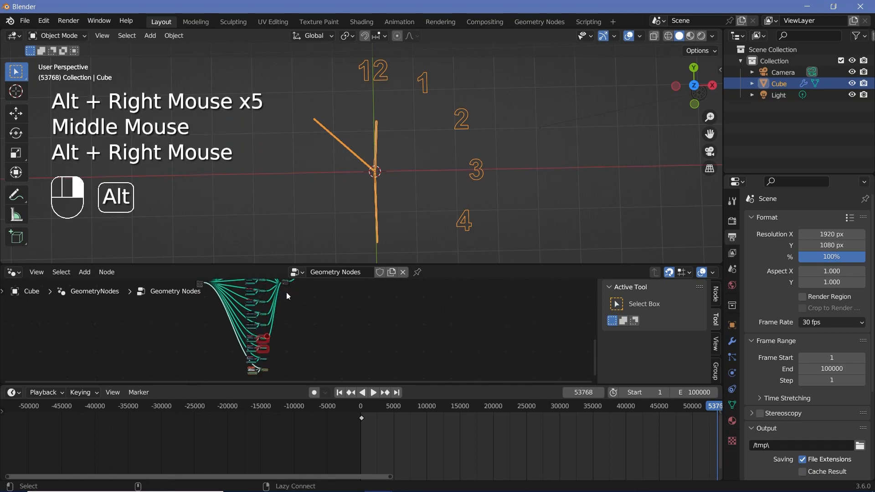
{"action": "right_click_drag", "start_coordinate": [265, 357], "coordinate": [282, 289], "text": "alt"}
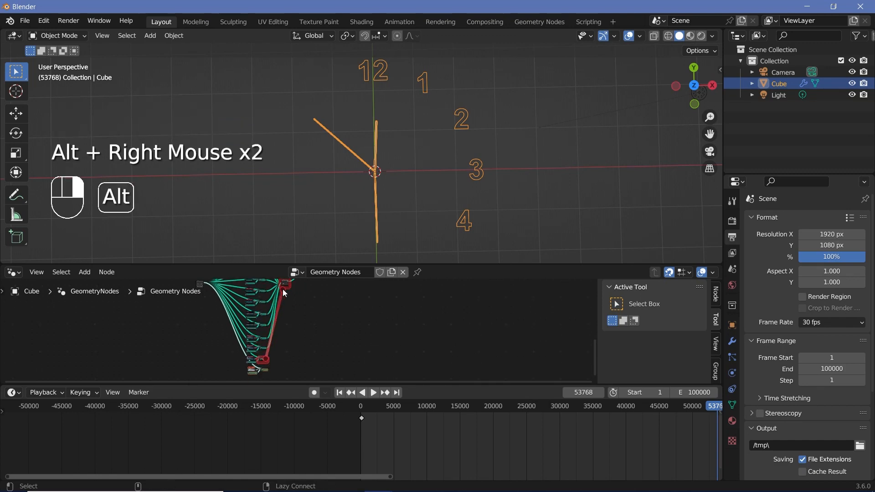
{"action": "right_click_drag", "start_coordinate": [266, 371], "coordinate": [288, 286], "text": "alt"}
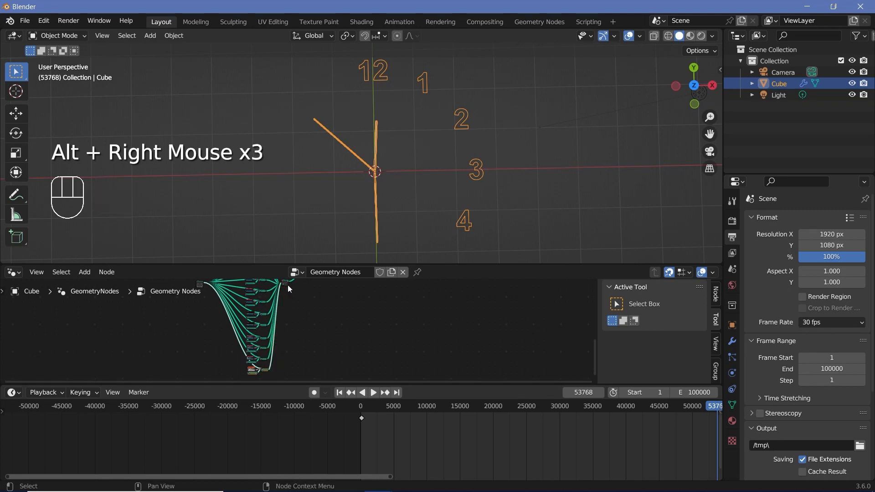
{"action": "scroll", "coordinate": [287, 346], "scroll_direction": "up", "scroll_amount": 3}
{"action": "scroll", "coordinate": [287, 346], "scroll_direction": "down", "scroll_amount": 1}
{"action": "middle_click_drag", "start_coordinate": [280, 342], "coordinate": [294, 351]}
{"action": "scroll", "coordinate": [294, 352], "scroll_direction": "up", "scroll_amount": 5}
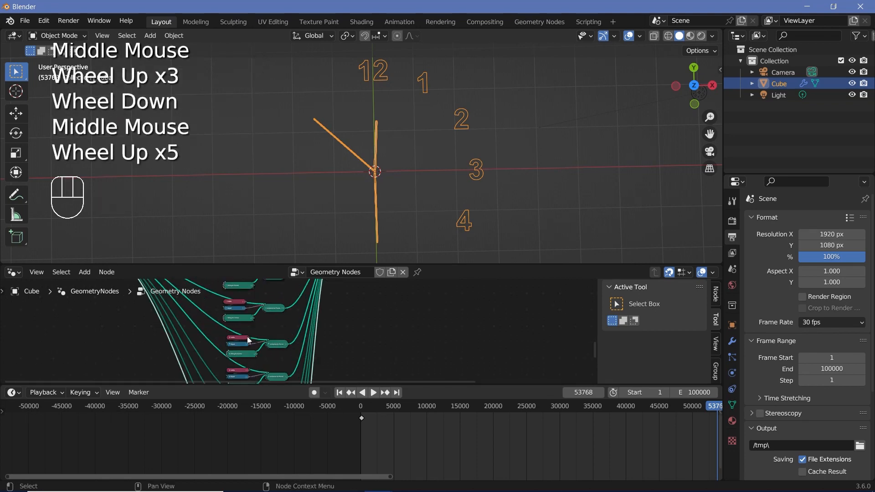
{"action": "middle_click_drag", "start_coordinate": [247, 336], "coordinate": [283, 295]}
{"action": "scroll", "coordinate": [284, 295], "scroll_direction": "up", "scroll_amount": 1}
{"action": "scroll", "coordinate": [268, 310], "scroll_direction": "up", "scroll_amount": 2}
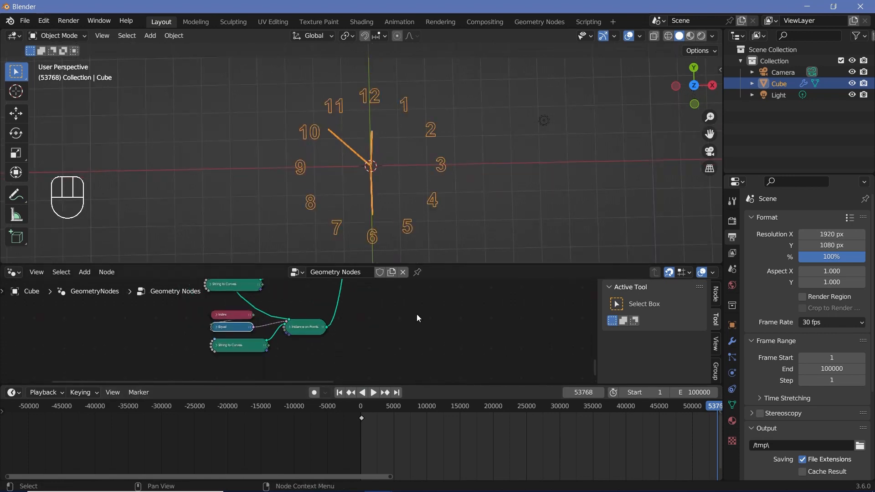
- Insert a Fill Curve node on the link leaving the numerals' Join Geometry node and position it beside that node
{"action": "scroll", "coordinate": [375, 316], "scroll_direction": "down", "scroll_amount": 3}
{"action": "scroll", "coordinate": [362, 319], "scroll_direction": "down", "scroll_amount": 2}
{"action": "middle_click_drag", "start_coordinate": [361, 319], "coordinate": [273, 349]}
{"action": "scroll", "coordinate": [381, 100], "scroll_direction": "up", "scroll_amount": 2}
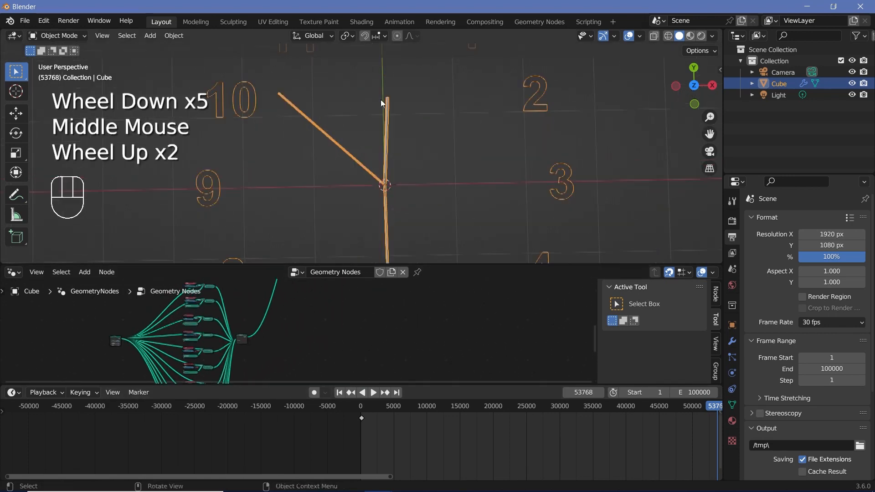
{"action": "middle_click_drag", "start_coordinate": [319, 318], "coordinate": [303, 312]}
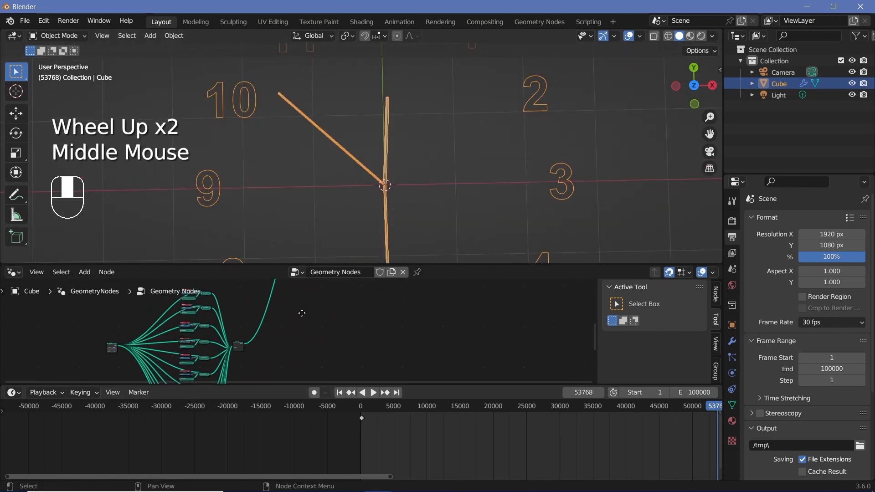
{"action": "scroll", "coordinate": [264, 337], "scroll_direction": "up", "scroll_amount": 2}
{"action": "middle_click_drag", "start_coordinate": [263, 337], "coordinate": [281, 294]}
{"action": "key", "text": "shift+a"}
{"action": "left_click", "coordinate": [273, 263]}
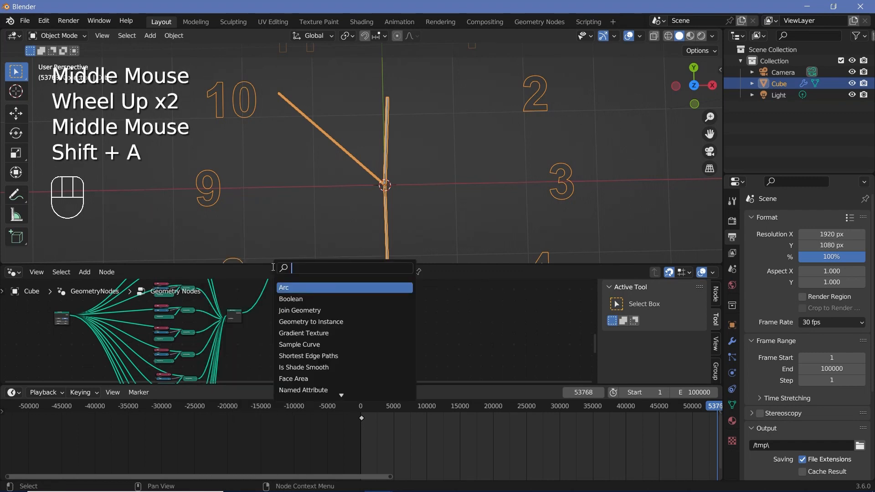
{"action": "type", "text": "fil"}
{"action": "key", "text": "Return"}
{"action": "left_click", "coordinate": [267, 304]}
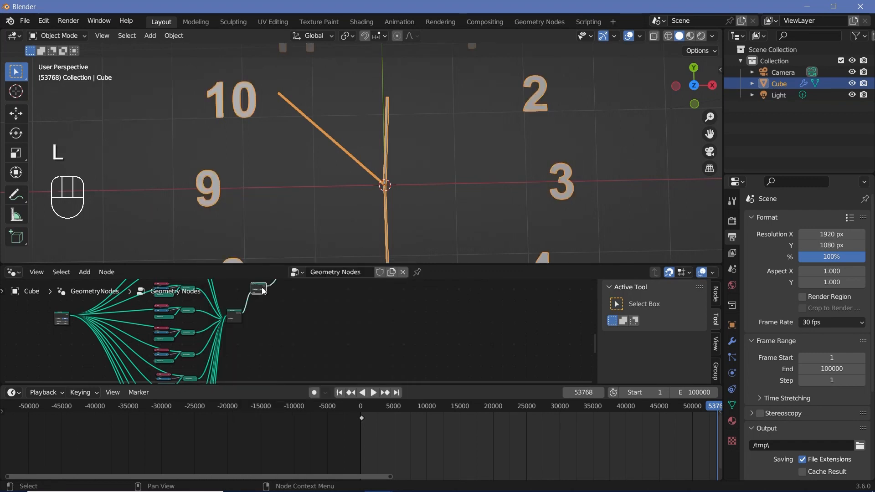
{"action": "left_click_drag", "start_coordinate": [264, 292], "coordinate": [272, 312]}
- Insert an Extrude Mesh node on the link right after the Fill Curve node
{"action": "middle_click_drag", "start_coordinate": [525, 196], "coordinate": [478, 137]}
{"action": "scroll", "coordinate": [295, 335], "scroll_direction": "up", "scroll_amount": 4}
{"action": "middle_click_drag", "start_coordinate": [294, 335], "coordinate": [279, 278]}
{"action": "key", "text": "shift+a"}
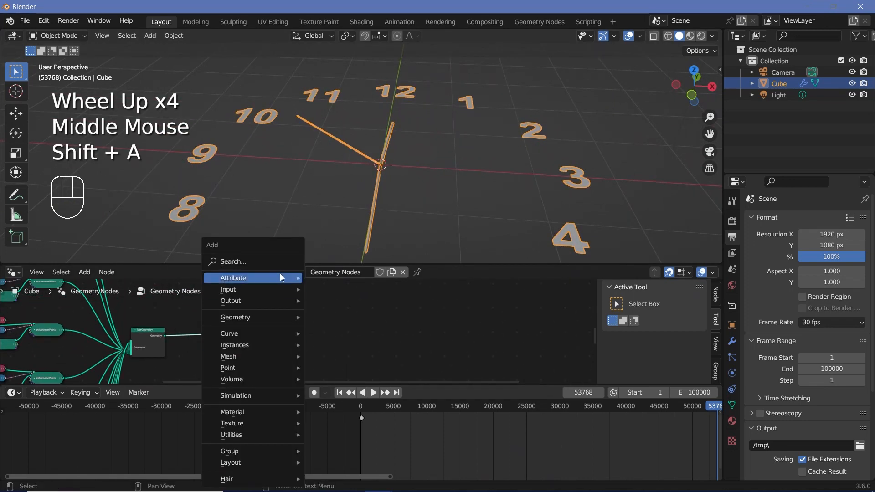
{"action": "type", "text": "extr"}
{"action": "key", "text": "Return"}
{"action": "left_click", "coordinate": [299, 330]}
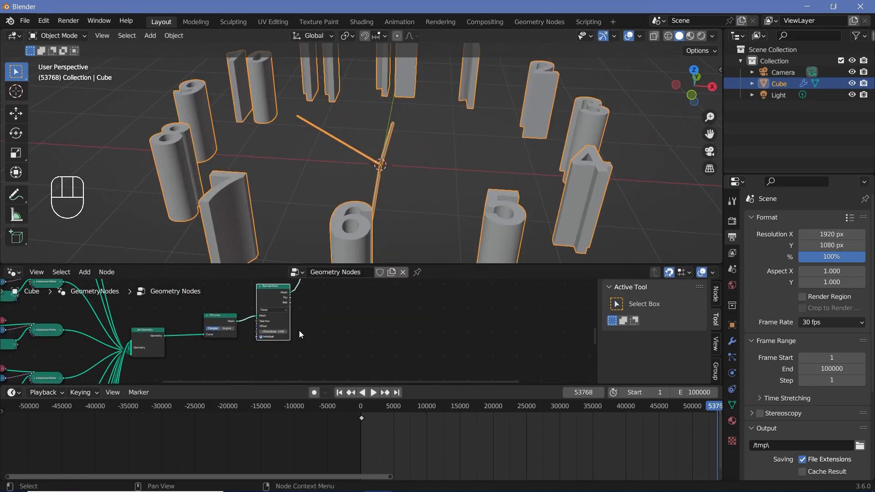
- Set the Extrude Mesh offset scale to 0.1, disable Individual, and view the numerals from underneath
{"action": "scroll", "coordinate": [299, 330], "scroll_direction": "up", "scroll_amount": 2}
{"action": "middle_click", "coordinate": [299, 330]}
{"action": "scroll", "coordinate": [287, 323], "scroll_direction": "up", "scroll_amount": 2}
{"action": "left_click", "coordinate": [284, 329]}
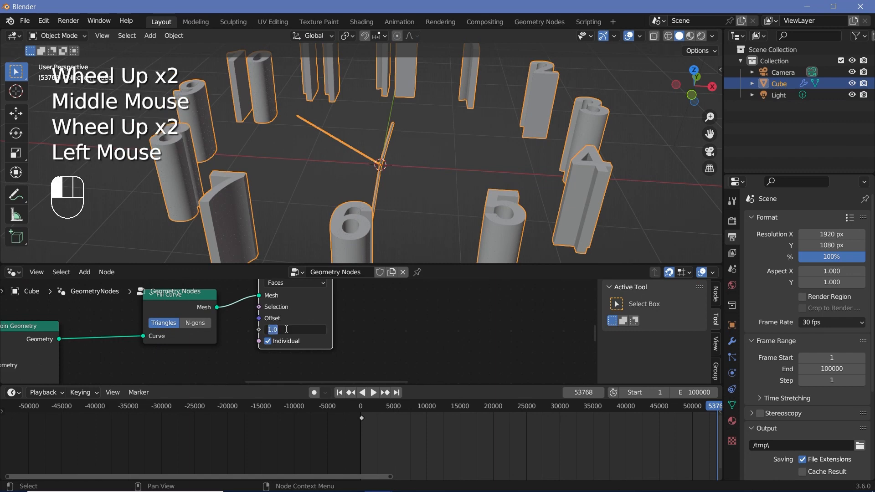
{"action": "type", "text": "0.1"}
{"action": "key", "text": "Return"}
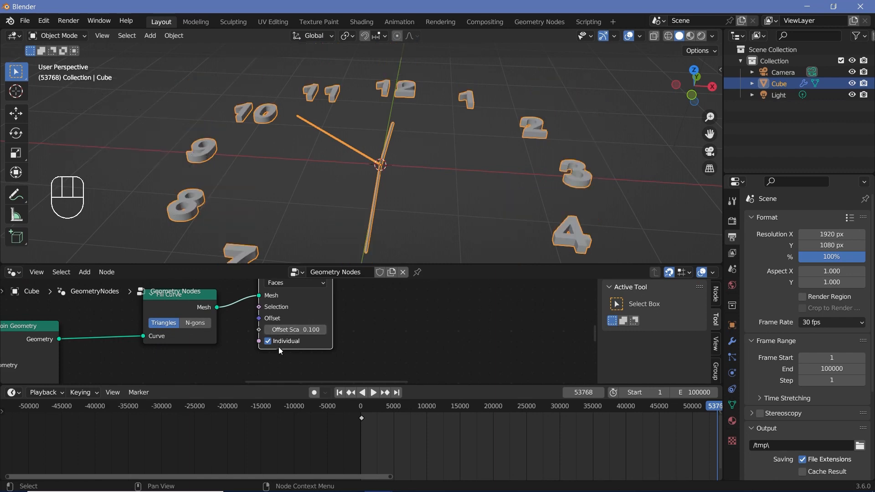
{"action": "left_click", "coordinate": [268, 341]}
{"action": "middle_click_drag", "start_coordinate": [383, 157], "coordinate": [394, 148]}
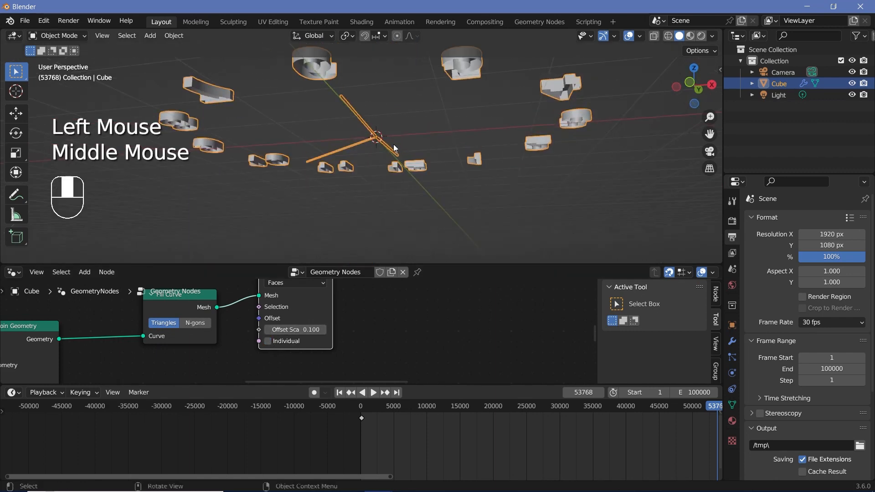
- Insert a Join Geometry node on the link leaving the Extrude Mesh node's Mesh output
{"action": "scroll", "coordinate": [293, 305], "scroll_direction": "down", "scroll_amount": 5}
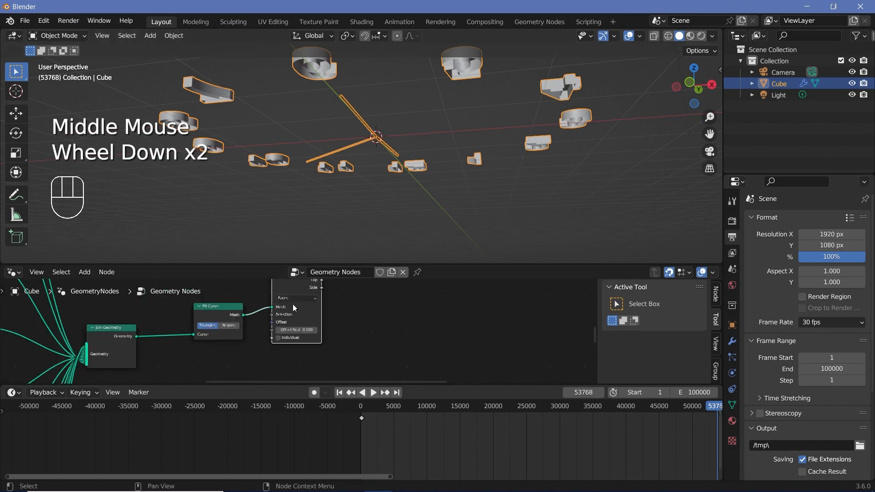
{"action": "middle_click_drag", "start_coordinate": [310, 289], "coordinate": [273, 356]}
{"action": "key", "text": "shift+a"}
{"action": "left_click", "coordinate": [348, 261]}
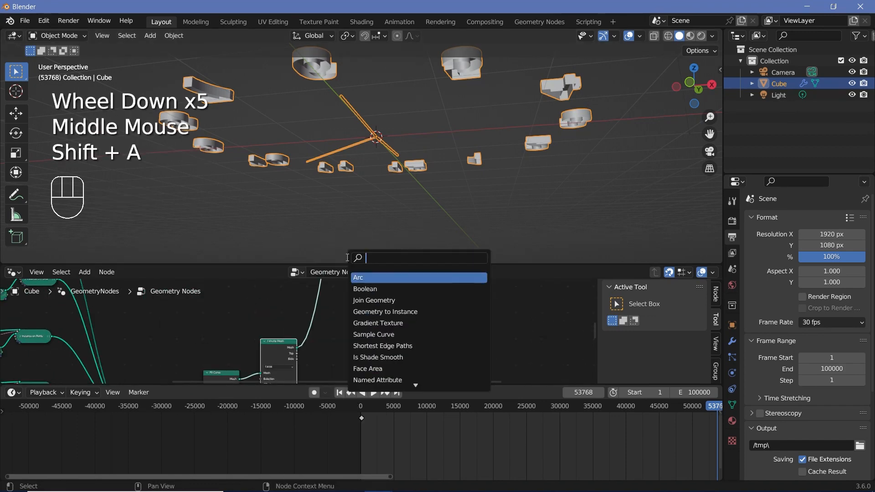
{"action": "left_click", "coordinate": [371, 290]}
{"action": "left_click", "coordinate": [312, 345]}
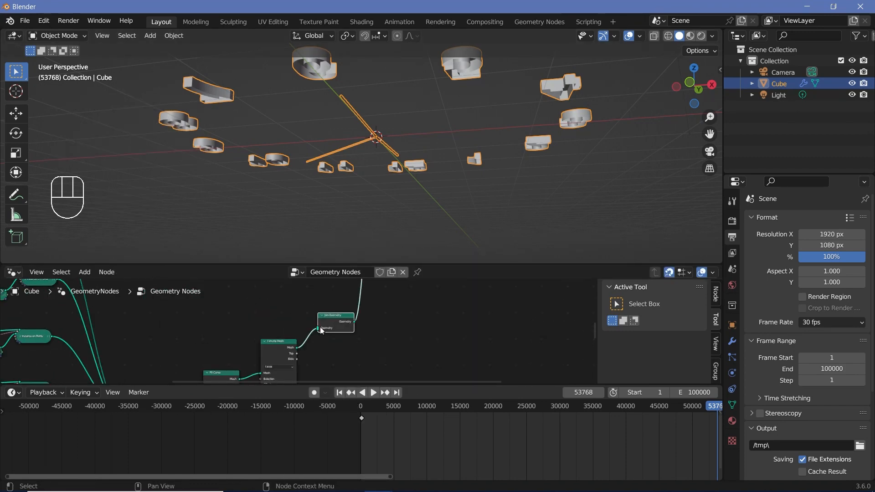
- Add a Flip Faces node, feed it from the Fill Curve mesh, and connect its output to the Join Geometry node after Extrude Mesh
{"action": "left_click_drag", "start_coordinate": [276, 343], "coordinate": [286, 365]}
{"action": "middle_click_drag", "start_coordinate": [239, 381], "coordinate": [220, 339]}
{"action": "middle_click_drag", "start_coordinate": [303, 309], "coordinate": [292, 344]}
{"action": "key", "text": "shift+a"}
{"action": "left_click", "coordinate": [245, 264]}
{"action": "type", "text": "flips"}
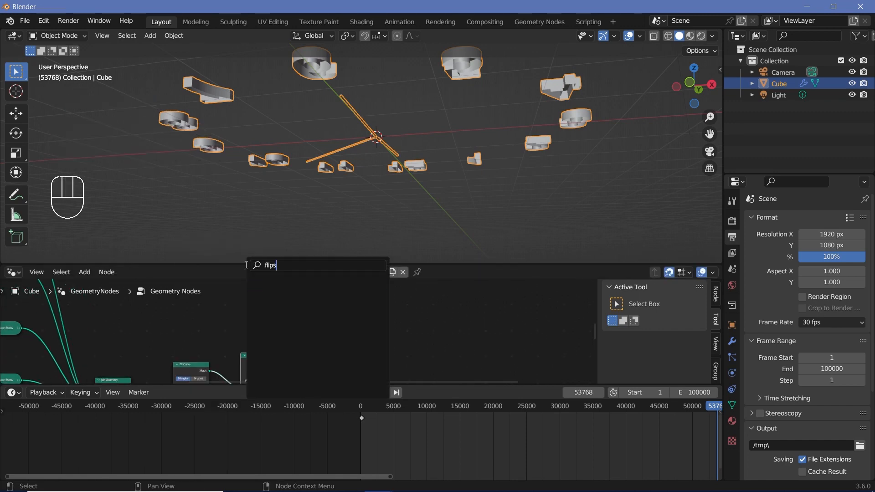
{"action": "key", "text": "BackSpace"}
{"action": "key", "text": "BackSpace"}
{"action": "key", "text": "BackSpace"}
{"action": "left_click", "coordinate": [292, 284]}
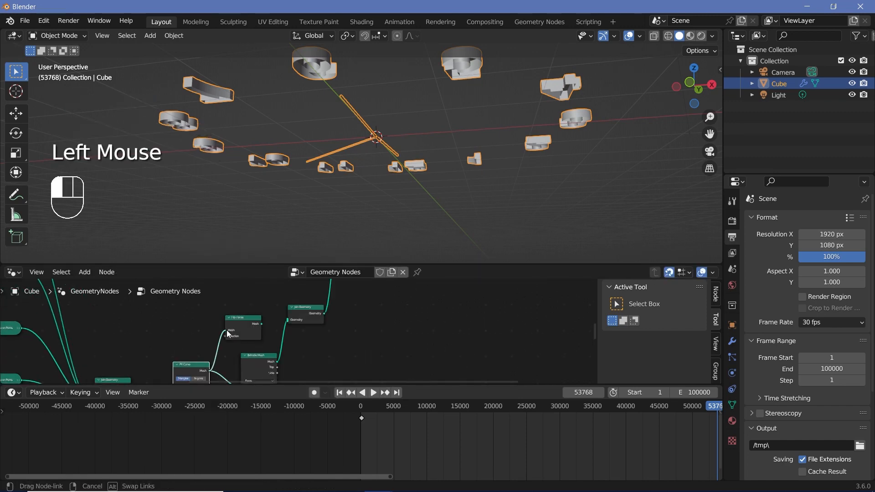
{"action": "left_click_drag", "start_coordinate": [227, 331], "coordinate": [289, 320]}
- Enclose all the numeral nodes, from the curve circle to the last numerals' Join Geometry, in one frame
{"action": "middle_click_drag", "start_coordinate": [416, 131], "coordinate": [447, 195]}
{"action": "scroll", "coordinate": [453, 188], "scroll_direction": "down", "scroll_amount": 3}
{"action": "scroll", "coordinate": [283, 329], "scroll_direction": "down", "scroll_amount": 3}
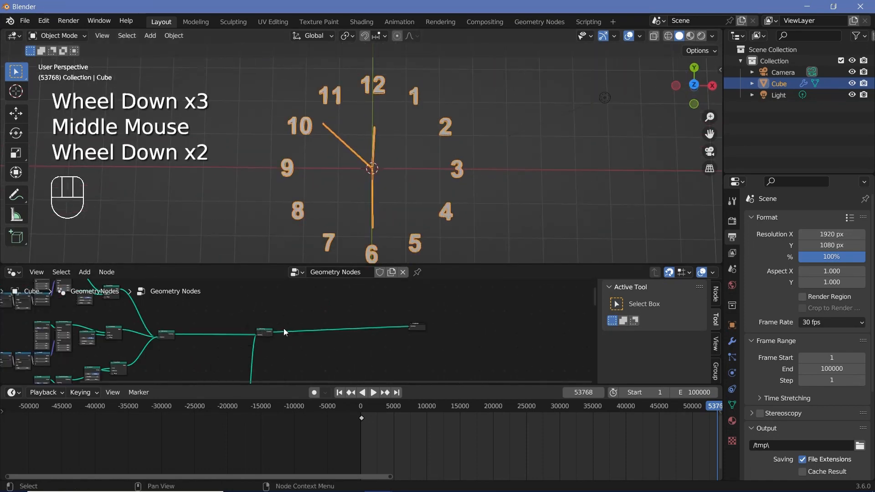
{"action": "left_click_drag", "start_coordinate": [283, 328], "coordinate": [340, 332]}
{"action": "scroll", "coordinate": [337, 329], "scroll_direction": "down", "scroll_amount": 2}
{"action": "middle_click_drag", "start_coordinate": [250, 285], "coordinate": [306, 381]}
{"action": "scroll", "coordinate": [193, 316], "scroll_direction": "down", "scroll_amount": 2}
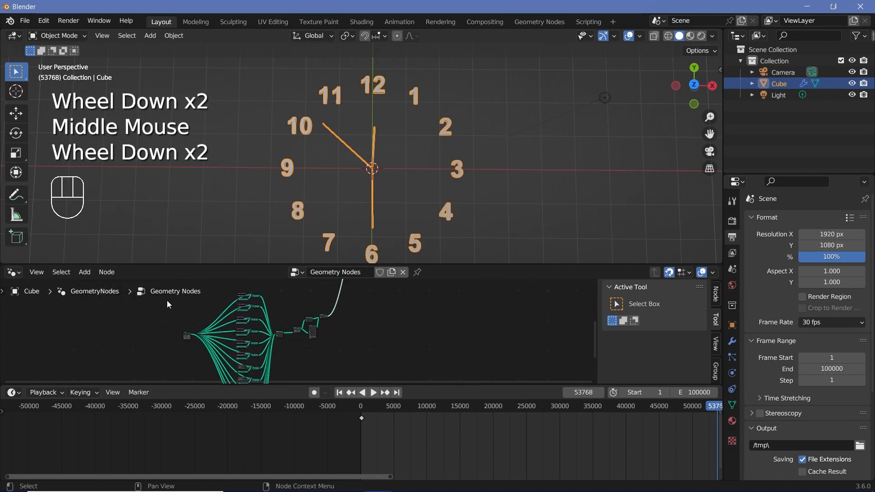
{"action": "scroll", "coordinate": [166, 299], "scroll_direction": "down", "scroll_amount": 4}
{"action": "left_click_drag", "start_coordinate": [220, 280], "coordinate": [337, 405]}
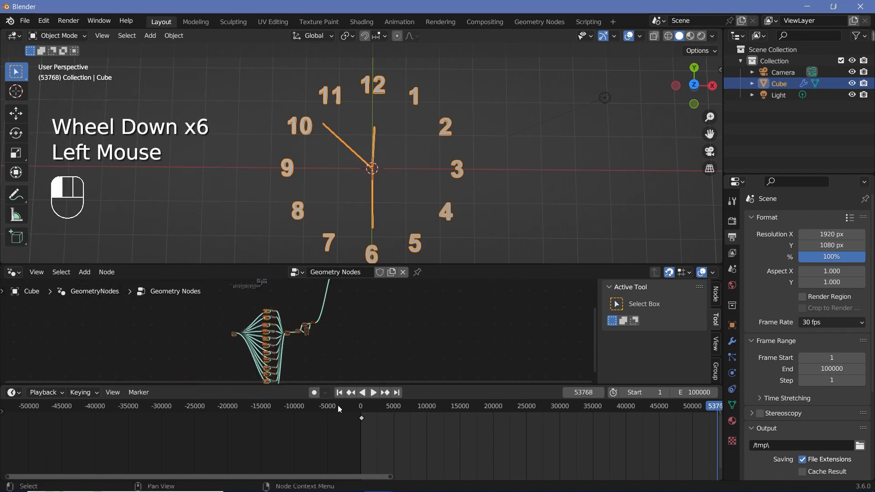
{"action": "middle_click_drag", "start_coordinate": [328, 365], "coordinate": [315, 344]}
{"action": "scroll", "coordinate": [313, 340], "scroll_direction": "up", "scroll_amount": 3}
{"action": "key", "text": "ctrl+j"}
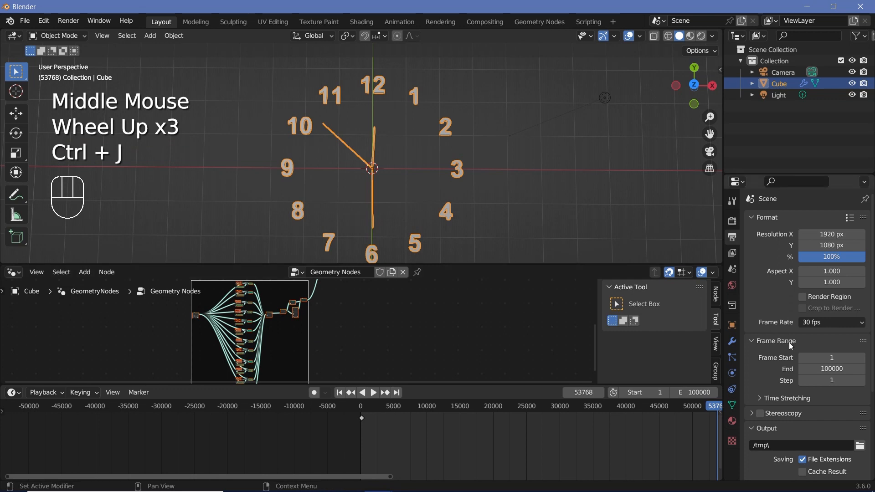
- Label the frame around the numeral nodes "Numebrs"
{"action": "double_click", "coordinate": [715, 295]}
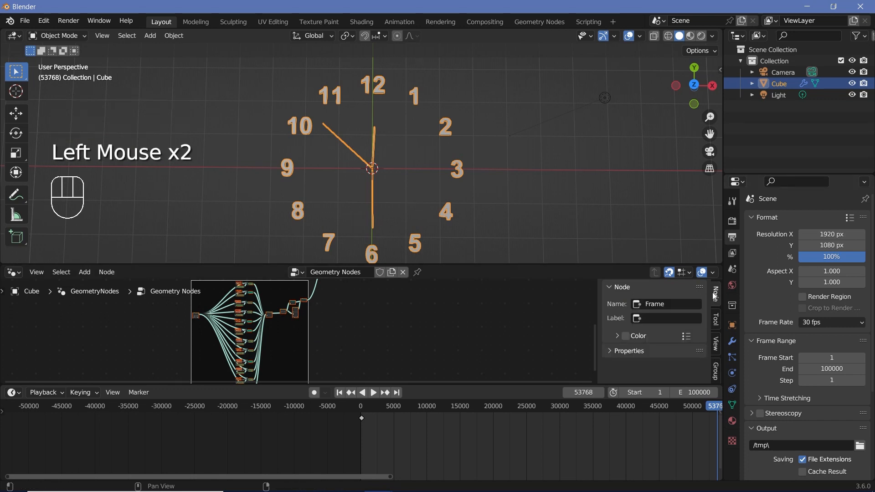
{"action": "left_click", "coordinate": [649, 318]}
{"action": "type", "text": "Numebrs"}
- Enclose the lowest clock hand's node chain in a frame and label it "Seconds Hand"
{"action": "middle_click_drag", "start_coordinate": [410, 337], "coordinate": [347, 329]}
{"action": "scroll", "coordinate": [347, 328], "scroll_direction": "up", "scroll_amount": 3}
{"action": "middle_click_drag", "start_coordinate": [346, 328], "coordinate": [162, 324]}
{"action": "left_click_drag", "start_coordinate": [162, 324], "coordinate": [287, 336]}
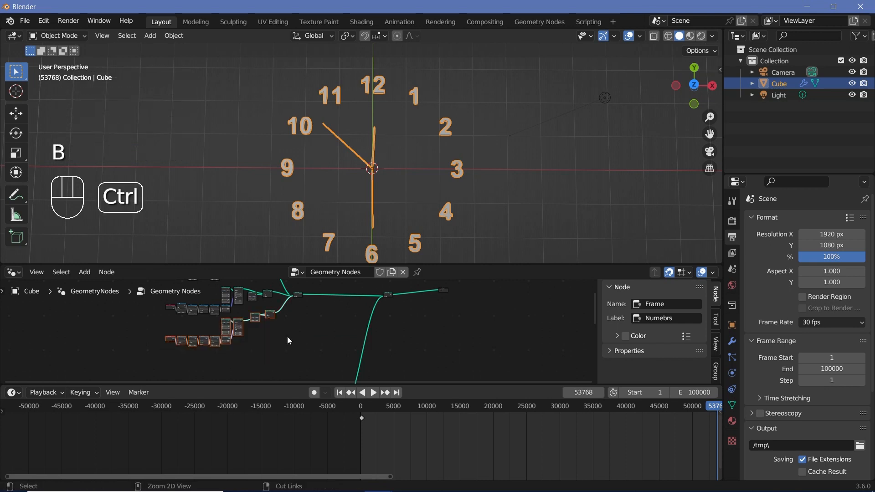
{"action": "key", "text": "ctrl+j"}
{"action": "left_click", "coordinate": [668, 318]}
{"action": "type", "text": "Seconds Hand"}
{"action": "key", "text": "Return"}
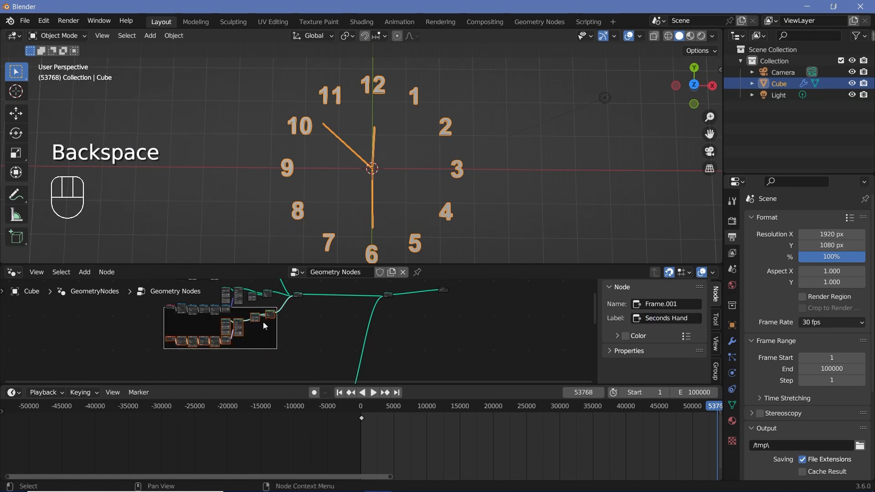
{"action": "left_click", "coordinate": [244, 313]}
{"action": "left_click", "coordinate": [244, 313]}
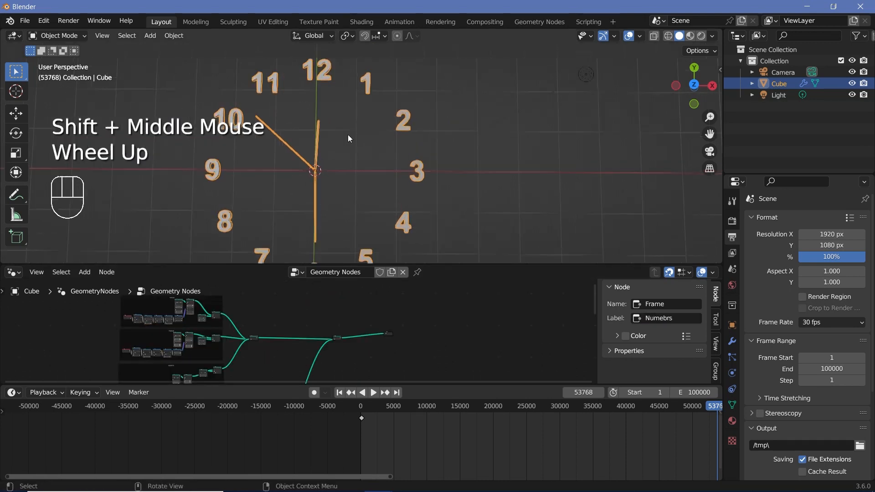
- Duplicate the final Join Geometry node and insert the copy on the link to the Group Output
{"action": "scroll", "coordinate": [349, 136], "scroll_direction": "up", "scroll_amount": 1}
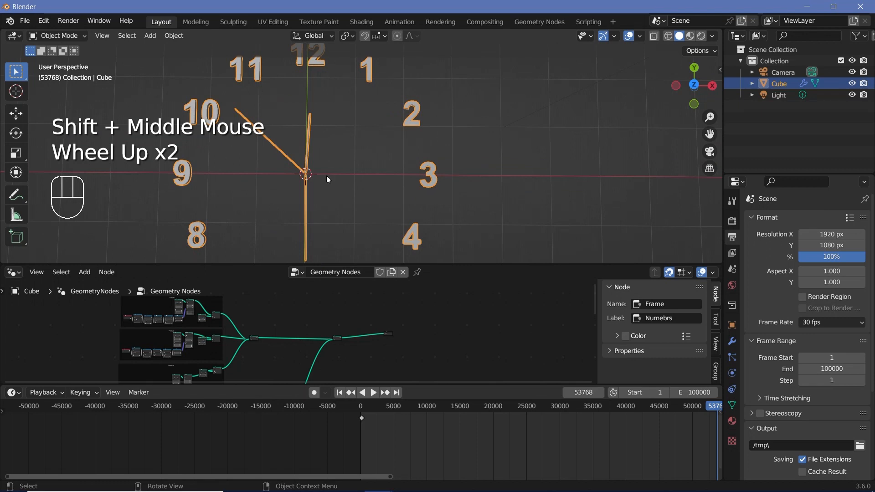
{"action": "middle_click_drag", "start_coordinate": [327, 179], "coordinate": [244, 203]}
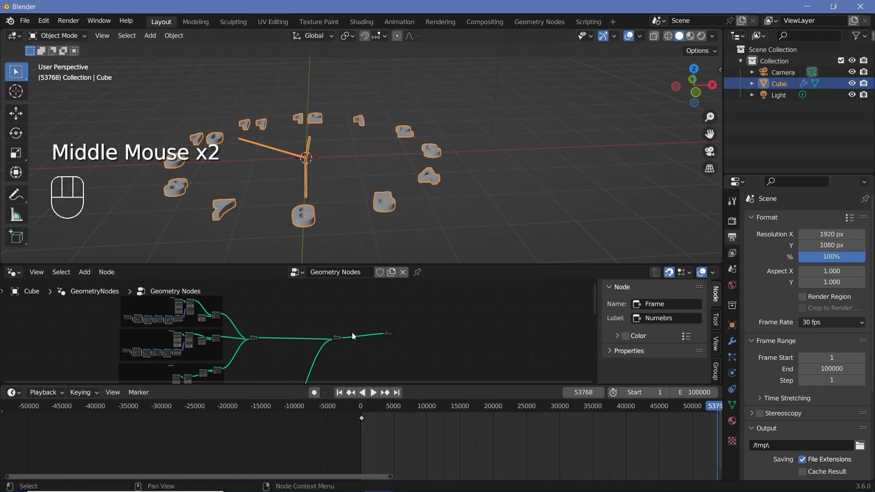
{"action": "scroll", "coordinate": [352, 337], "scroll_direction": "up", "scroll_amount": 1}
{"action": "scroll", "coordinate": [280, 310], "scroll_direction": "up", "scroll_amount": 6}
{"action": "middle_click_drag", "start_coordinate": [342, 337], "coordinate": [289, 339]}
{"action": "left_click_drag", "start_coordinate": [289, 339], "coordinate": [104, 337]}
{"action": "scroll", "coordinate": [180, 353], "scroll_direction": "down", "scroll_amount": 4}
{"action": "middle_click_drag", "start_coordinate": [180, 354], "coordinate": [188, 345]}
{"action": "scroll", "coordinate": [188, 344], "scroll_direction": "up", "scroll_amount": 2}
{"action": "middle_click_drag", "start_coordinate": [188, 343], "coordinate": [193, 335]}
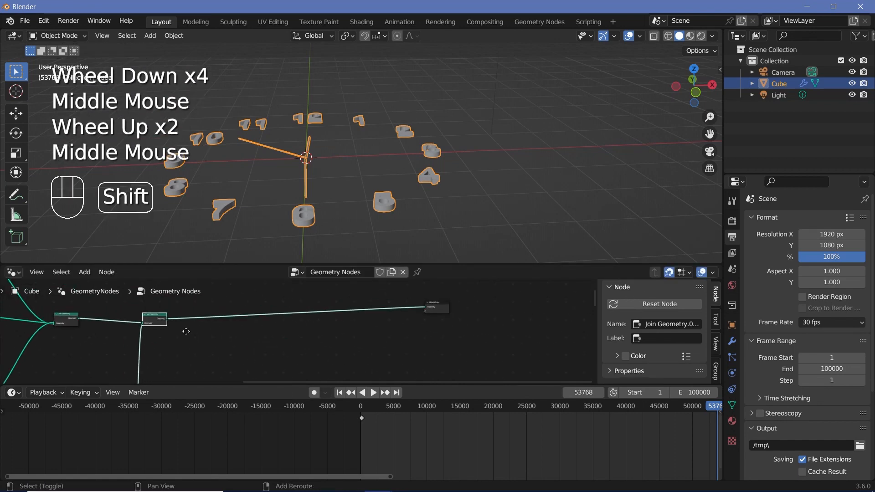
{"action": "key", "text": "shift+d"}
{"action": "left_click", "coordinate": [267, 335]}
{"action": "scroll", "coordinate": [273, 335], "scroll_direction": "up", "scroll_amount": 2}
{"action": "middle_click_drag", "start_coordinate": [273, 335], "coordinate": [284, 333]}
{"action": "scroll", "coordinate": [231, 314], "scroll_direction": "up", "scroll_amount": 3}
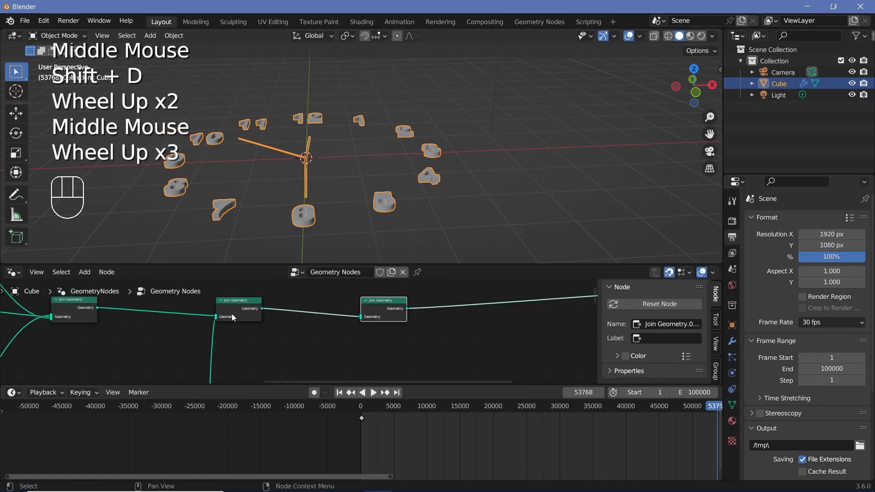
- Move the copied Join Geometry node closer to the Group Output to make room for more nodes
{"action": "left_click", "coordinate": [232, 314]}
{"action": "left_click_drag", "start_coordinate": [381, 322], "coordinate": [409, 323]}
{"action": "scroll", "coordinate": [298, 321], "scroll_direction": "down", "scroll_amount": 2}
{"action": "scroll", "coordinate": [298, 318], "scroll_direction": "down", "scroll_amount": 2}
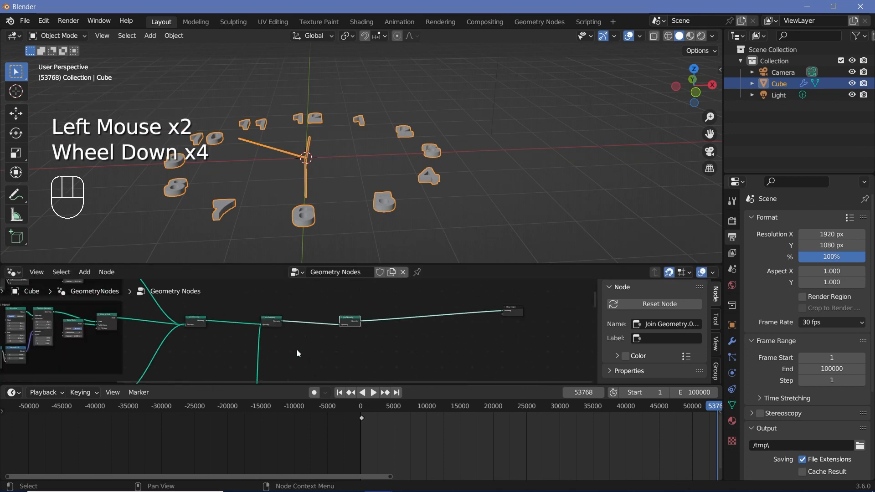
{"action": "scroll", "coordinate": [327, 340], "scroll_direction": "up", "scroll_amount": 2}
{"action": "middle_click_drag", "start_coordinate": [327, 341], "coordinate": [316, 339]}
{"action": "left_click_drag", "start_coordinate": [364, 314], "coordinate": [399, 314]}
- Add a Mesh Circle node and place it in the empty area below the copied Join Geometry node
{"action": "key", "text": "shift+a"}
{"action": "left_click", "coordinate": [359, 263]}
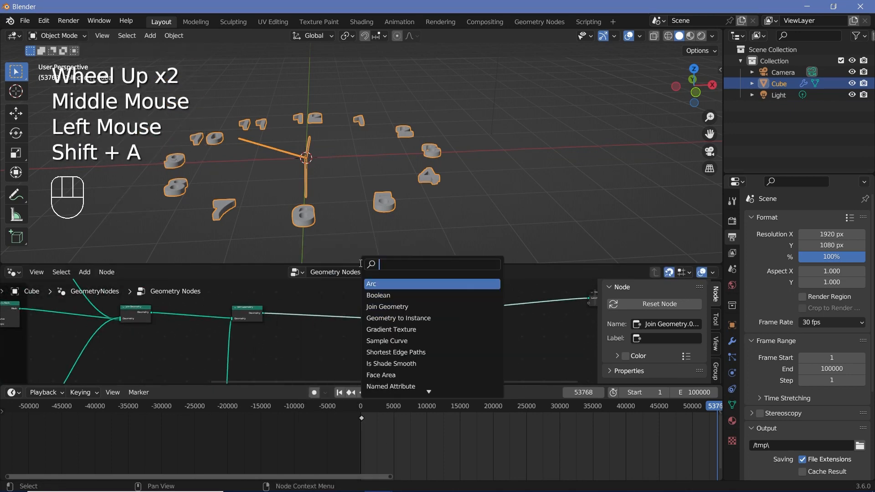
{"action": "key", "text": "BackSpace"}
{"action": "key", "text": "BackSpace"}
{"action": "type", "text": "circle"}
{"action": "key", "text": "Return"}
{"action": "left_click", "coordinate": [338, 377]}
{"action": "middle_click_drag", "start_coordinate": [340, 375], "coordinate": [326, 340]}
{"action": "left_click_drag", "start_coordinate": [325, 368], "coordinate": [334, 310]}
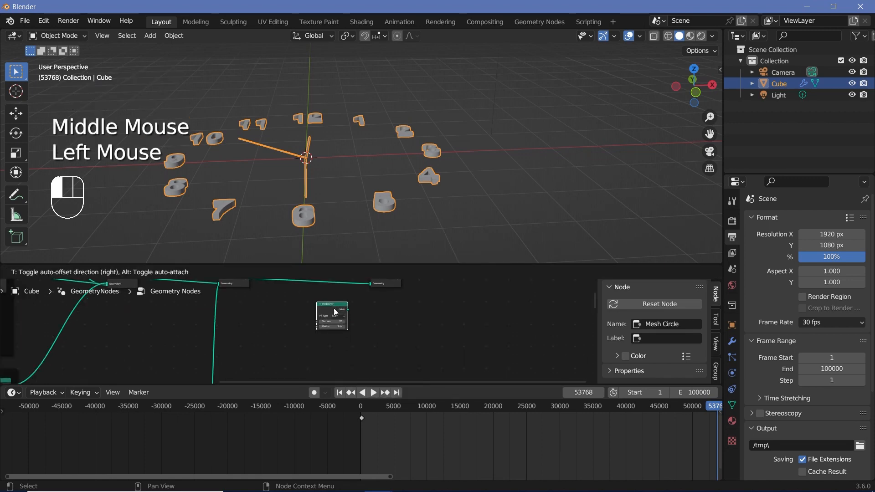
- Set the Mesh Circle's fill type to N-Gon and its vertices to 256
{"action": "scroll", "coordinate": [346, 141], "scroll_direction": "up", "scroll_amount": 1}
{"action": "scroll", "coordinate": [279, 105], "scroll_direction": "up", "scroll_amount": 2}
{"action": "scroll", "coordinate": [315, 346], "scroll_direction": "up", "scroll_amount": 4}
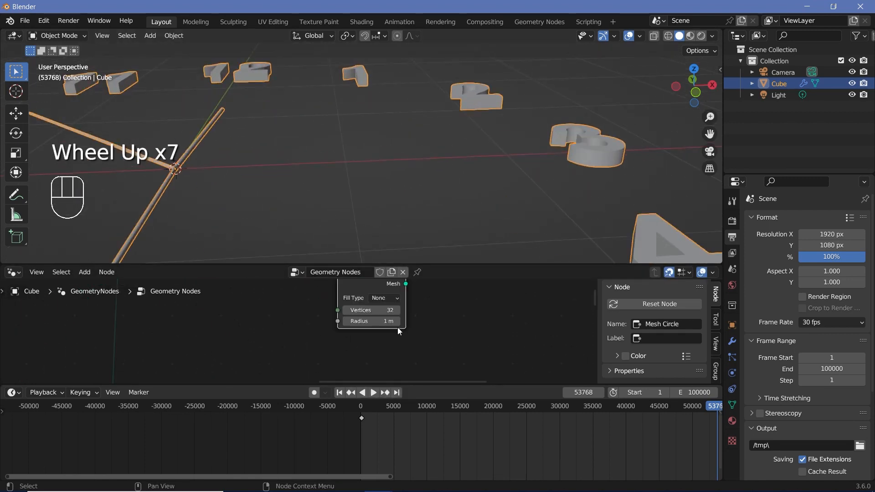
{"action": "left_click_drag", "start_coordinate": [390, 297], "coordinate": [387, 319]}
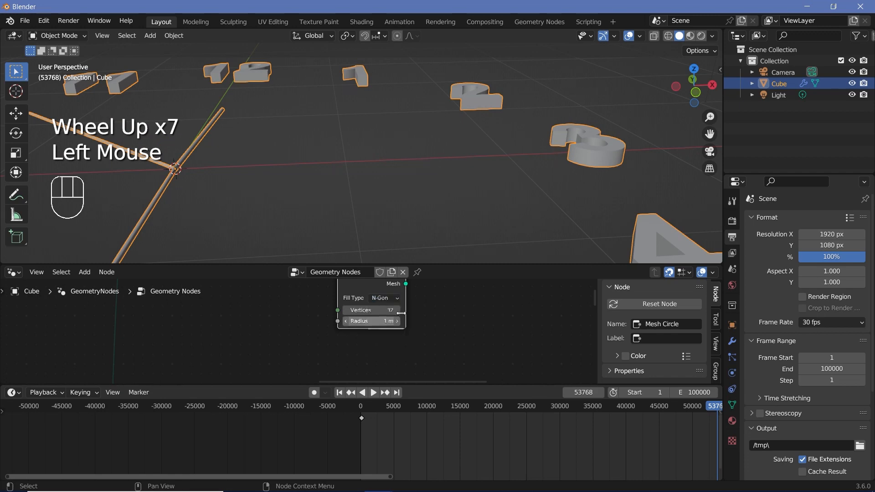
{"action": "middle_click_drag", "start_coordinate": [368, 311], "coordinate": [337, 335]}
{"action": "left_click", "coordinate": [337, 335]}
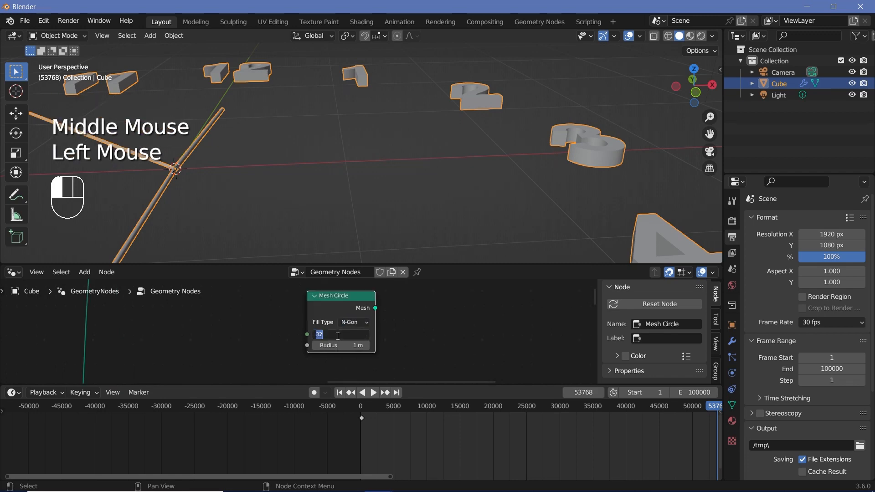
{"action": "type", "text": "256"}
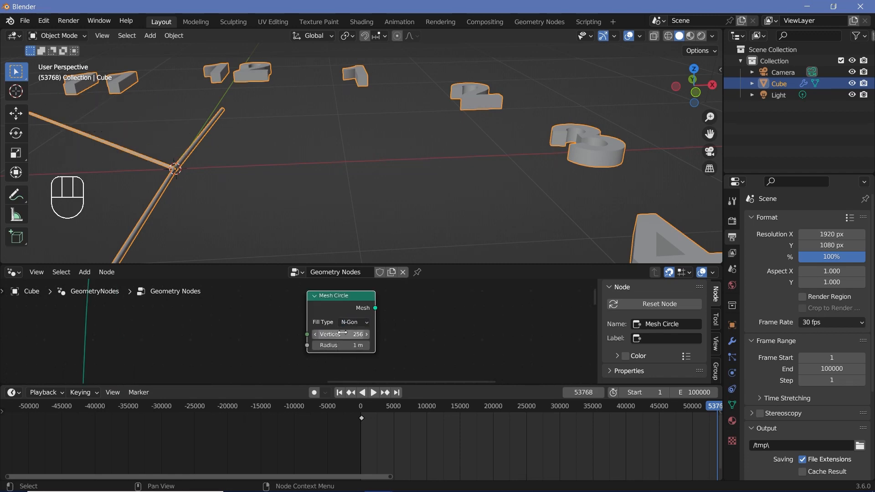
- Connect the Mesh Circle's output to the copied Join Geometry node
{"action": "scroll", "coordinate": [387, 313], "scroll_direction": "down", "scroll_amount": 2}
{"action": "middle_click_drag", "start_coordinate": [386, 313], "coordinate": [348, 338]}
{"action": "left_click_drag", "start_coordinate": [328, 343], "coordinate": [362, 309]}
{"action": "scroll", "coordinate": [257, 179], "scroll_direction": "down", "scroll_amount": 2}
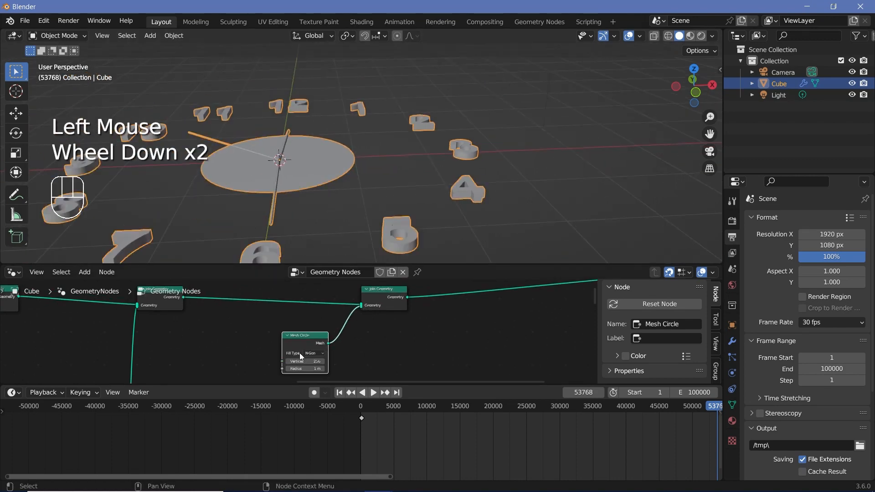
- Enlarge the Mesh Circle's radius to 2.8 m
{"action": "middle_click_drag", "start_coordinate": [299, 352], "coordinate": [285, 322]}
{"action": "scroll", "coordinate": [284, 323], "scroll_direction": "up", "scroll_amount": 4}
{"action": "left_click_drag", "start_coordinate": [291, 353], "coordinate": [314, 353]}
- Check the dial against the numerals in top view and set the Mesh Circle's radius to 3 m
{"action": "middle_click_drag", "start_coordinate": [415, 191], "coordinate": [407, 247]}
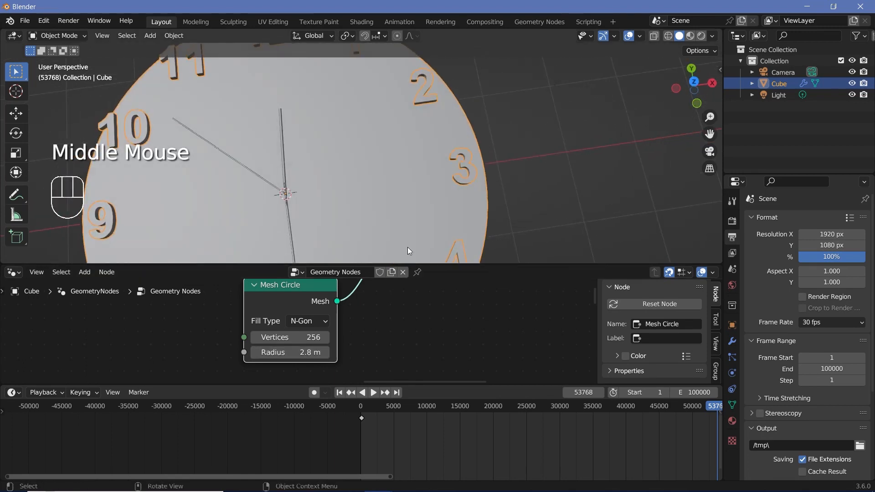
{"action": "scroll", "coordinate": [407, 247], "scroll_direction": "down", "scroll_amount": 2}
{"action": "key", "text": "KP_7"}
{"action": "key", "text": "KP_7"}
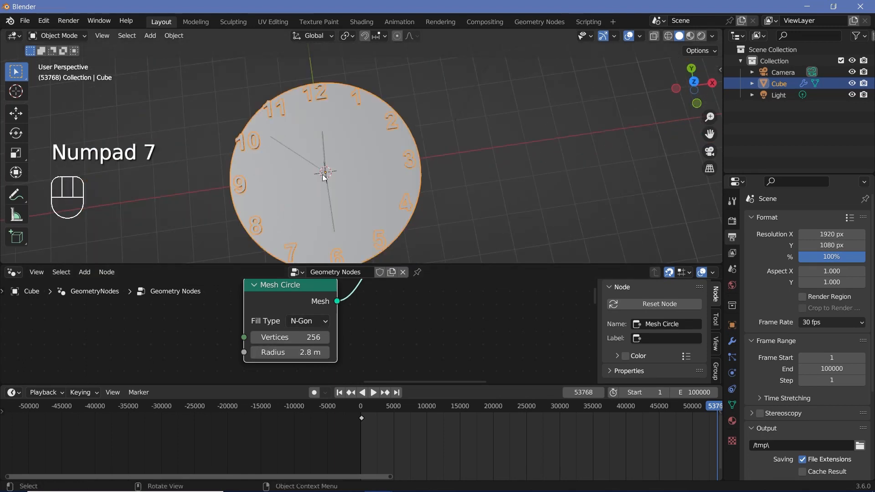
{"action": "scroll", "coordinate": [234, 136], "scroll_direction": "up", "scroll_amount": 2}
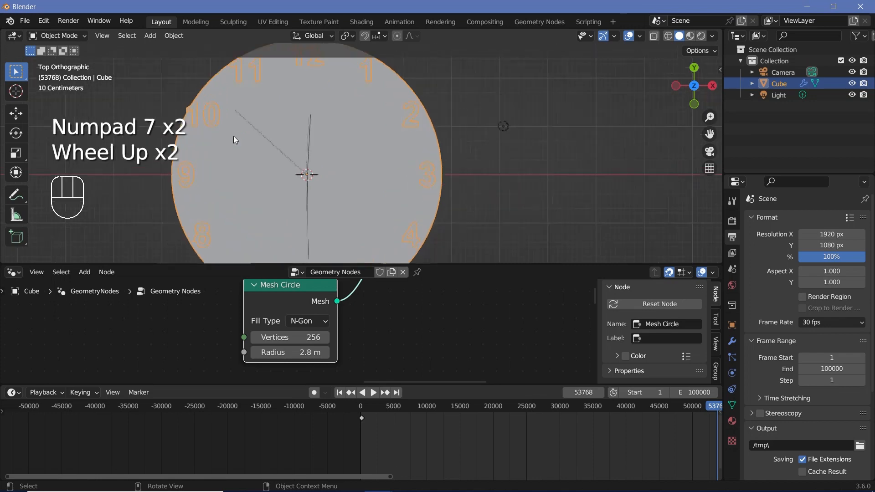
{"action": "middle_click_drag", "start_coordinate": [233, 136], "coordinate": [350, 160], "text": "shift"}
{"action": "scroll", "coordinate": [350, 160], "scroll_direction": "up", "scroll_amount": 1, "text": "shift"}
- Insert an Extrude Mesh node on the link leaving the Mesh Circle
{"action": "scroll", "coordinate": [248, 119], "scroll_direction": "up", "scroll_amount": 2}
{"action": "middle_click_drag", "start_coordinate": [361, 347], "coordinate": [360, 347]}
{"action": "left_click", "coordinate": [290, 351]}
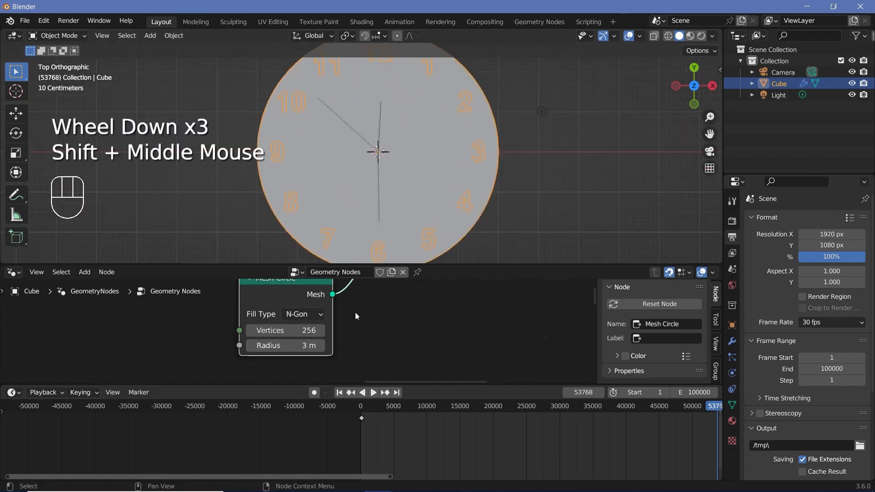
{"action": "scroll", "coordinate": [354, 313], "scroll_direction": "down", "scroll_amount": 2}
{"action": "middle_click_drag", "start_coordinate": [392, 137], "coordinate": [406, 164]}
{"action": "scroll", "coordinate": [345, 318], "scroll_direction": "up", "scroll_amount": 2}
{"action": "middle_click_drag", "start_coordinate": [345, 318], "coordinate": [324, 338]}
{"action": "key", "text": "shift+a"}
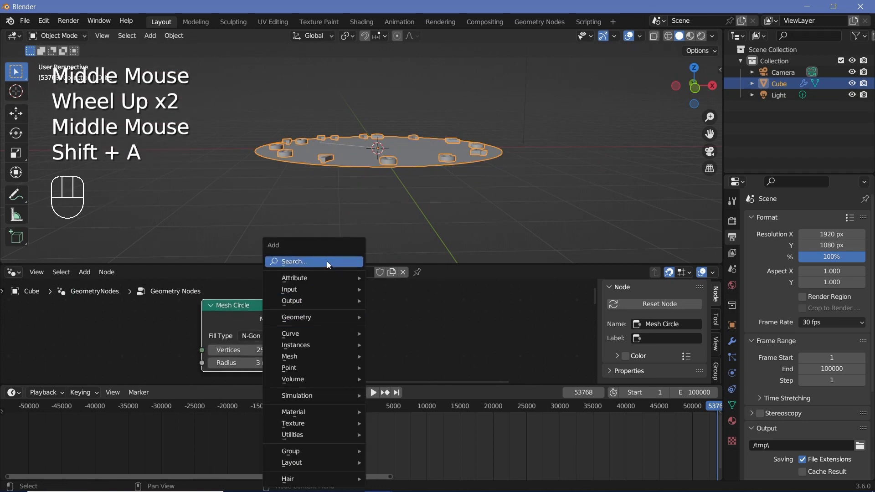
{"action": "left_click", "coordinate": [327, 258]}
{"action": "type", "text": "extr"}
{"action": "key", "text": "Return"}
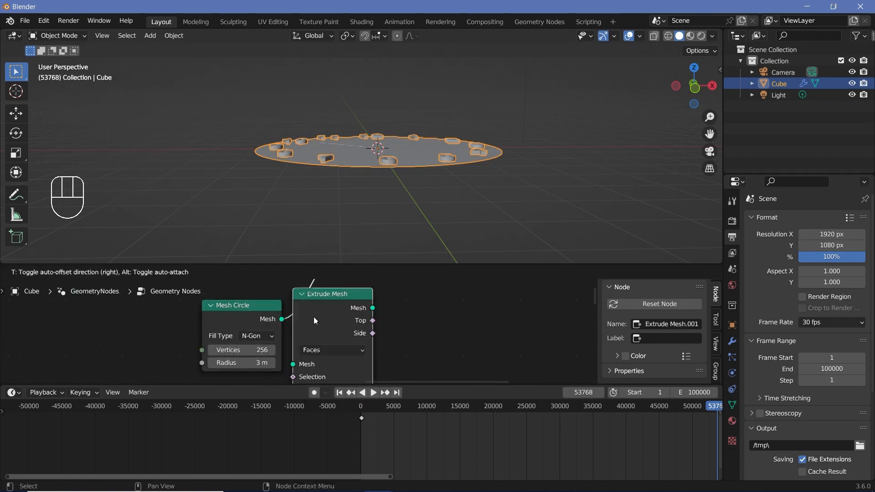
{"action": "left_click", "coordinate": [346, 319]}
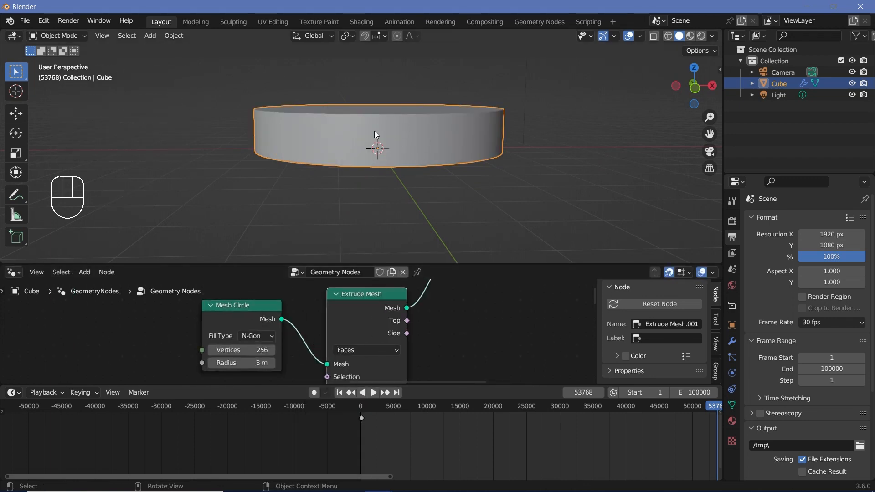
- Set the offset scale of the dial's Extrude Mesh node to -0.1 and inspect the disc from above
{"action": "middle_click_drag", "start_coordinate": [420, 315], "coordinate": [405, 379]}
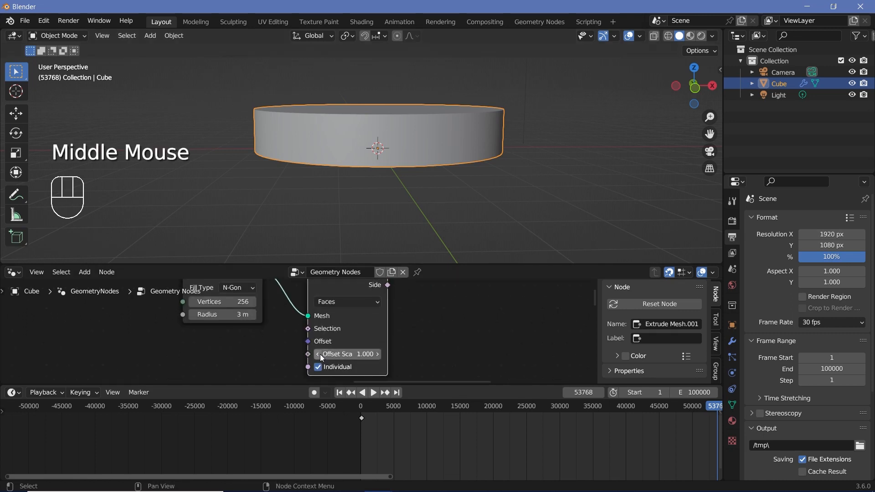
{"action": "left_click", "coordinate": [352, 354]}
{"action": "type", "text": "-0.1"}
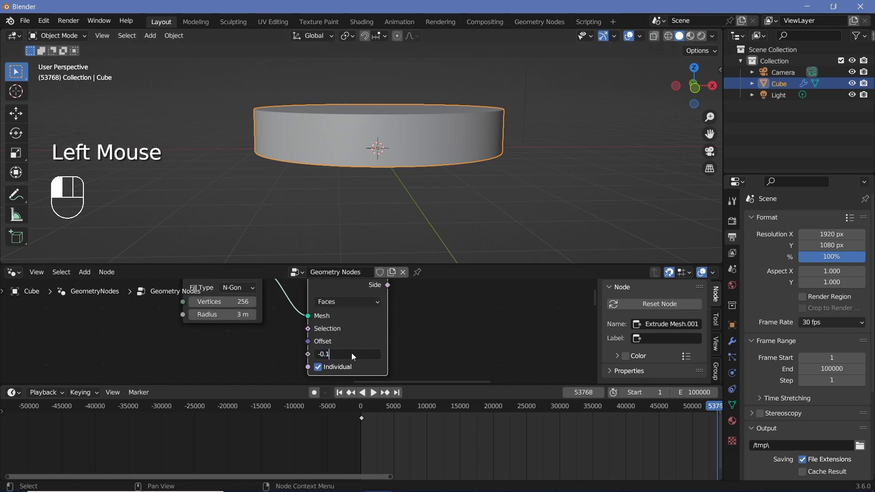
{"action": "key", "text": "Return"}
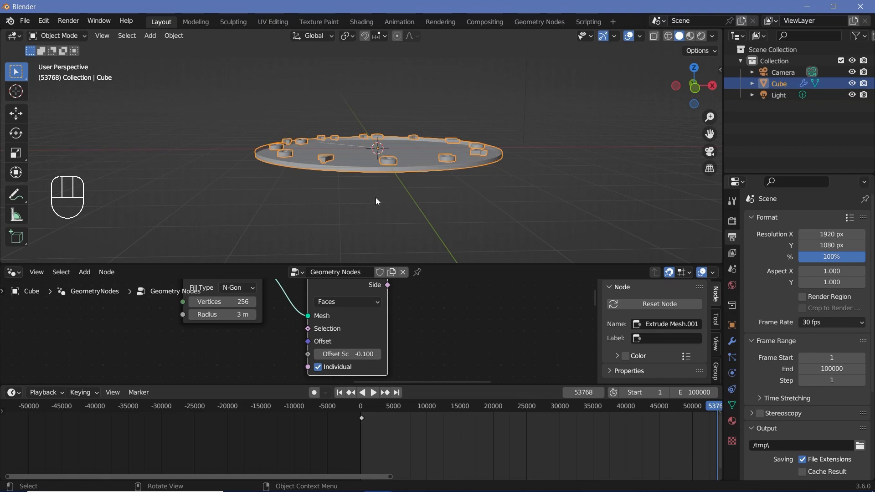
{"action": "middle_click_drag", "start_coordinate": [336, 188], "coordinate": [473, 172]}
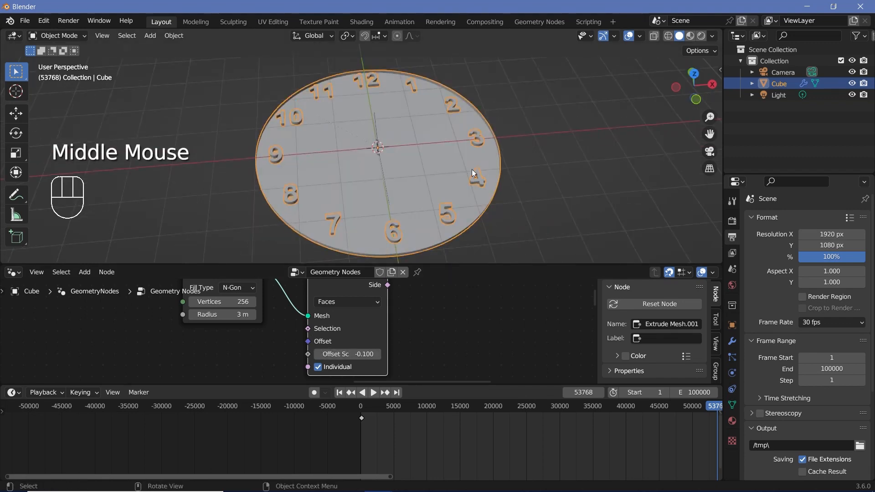
- Insert a Join Geometry node on the link leaving the dial's Extrude Mesh node
{"action": "scroll", "coordinate": [321, 328], "scroll_direction": "down", "scroll_amount": 3}
{"action": "middle_click_drag", "start_coordinate": [388, 191], "coordinate": [339, 173]}
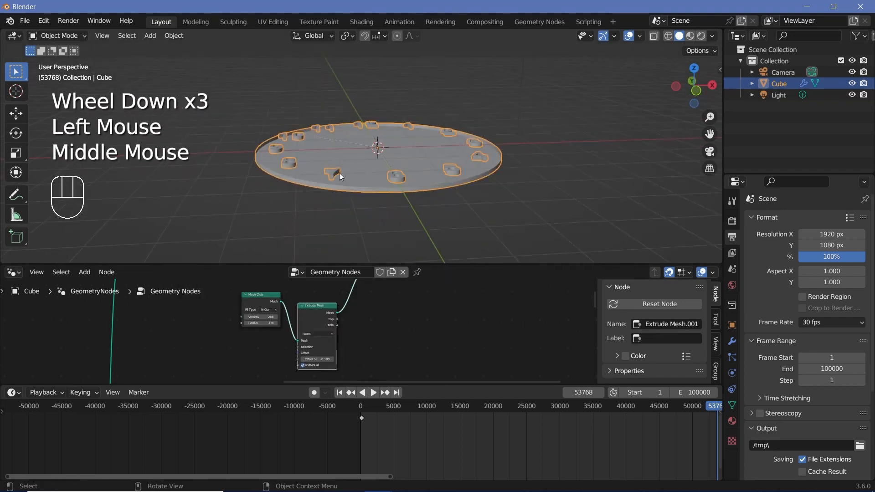
{"action": "key", "text": "shift+a"}
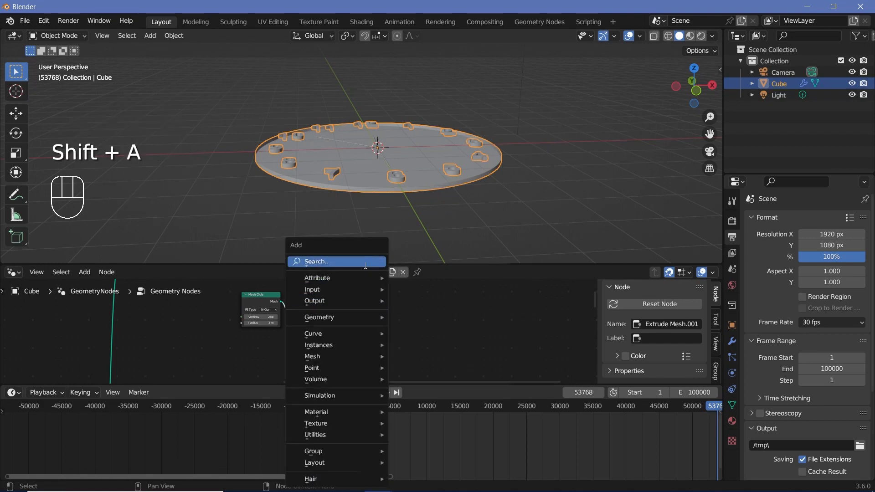
{"action": "left_click", "coordinate": [366, 265]}
{"action": "type", "text": "join"}
{"action": "left_click", "coordinate": [377, 298]}
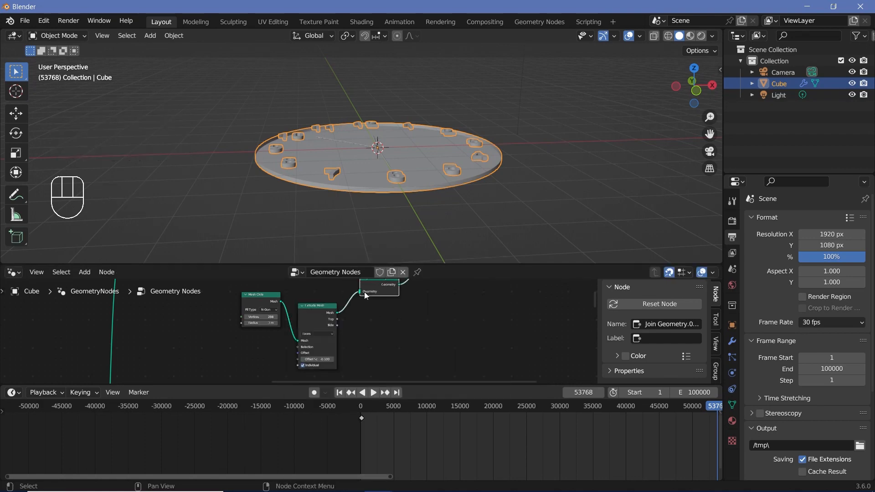
{"action": "left_click", "coordinate": [378, 301]}
- Connect the Mesh Circle's mesh output to the new Join Geometry node and inspect the closed dial up close
{"action": "scroll", "coordinate": [321, 354], "scroll_direction": "up", "scroll_amount": 2}
{"action": "mouse_move", "coordinate": [302, 346]}
{"action": "middle_mouse_down"}
{"action": "mouse_move", "coordinate": [316, 320]}
{"action": "mouse_move", "coordinate": [315, 349]}
{"action": "middle_mouse_up"}
{"action": "left_click_drag", "start_coordinate": [258, 330], "coordinate": [385, 332]}
{"action": "scroll", "coordinate": [372, 148], "scroll_direction": "up", "scroll_amount": 3}
{"action": "middle_click_drag", "start_coordinate": [401, 155], "coordinate": [346, 151]}
{"action": "scroll", "coordinate": [347, 151], "scroll_direction": "up", "scroll_amount": 2}
{"action": "middle_click_drag", "start_coordinate": [278, 162], "coordinate": [279, 165], "text": "shift"}
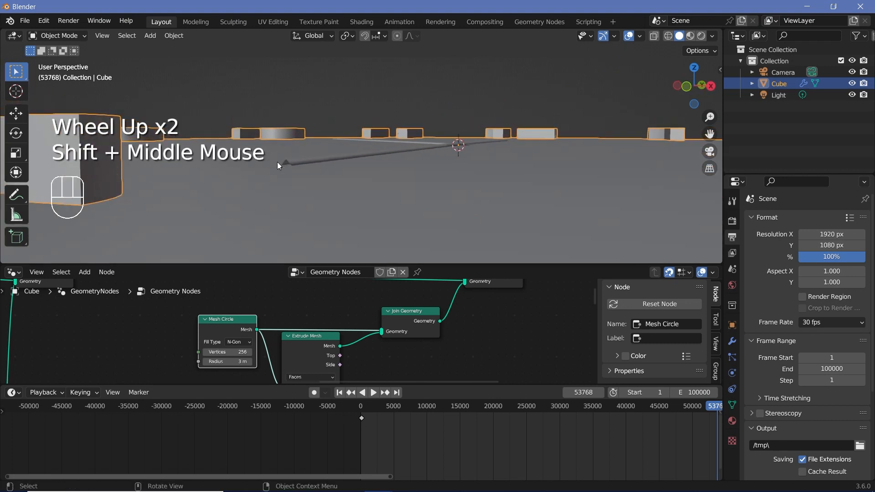
- Shift the dial's nodes back to make room and insert a Set Position node after their Join Geometry
{"action": "scroll", "coordinate": [296, 321], "scroll_direction": "down", "scroll_amount": 3}
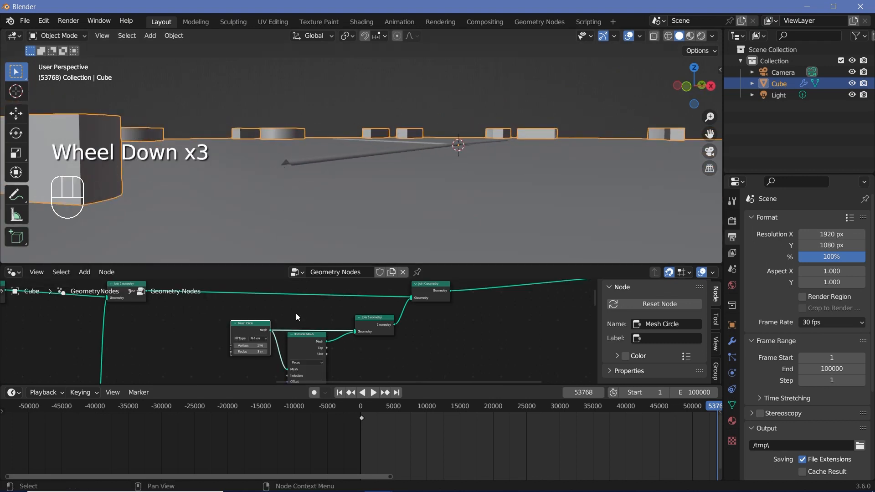
{"action": "left_click_drag", "start_coordinate": [248, 309], "coordinate": [394, 357]}
{"action": "left_click_drag", "start_coordinate": [359, 327], "coordinate": [303, 344]}
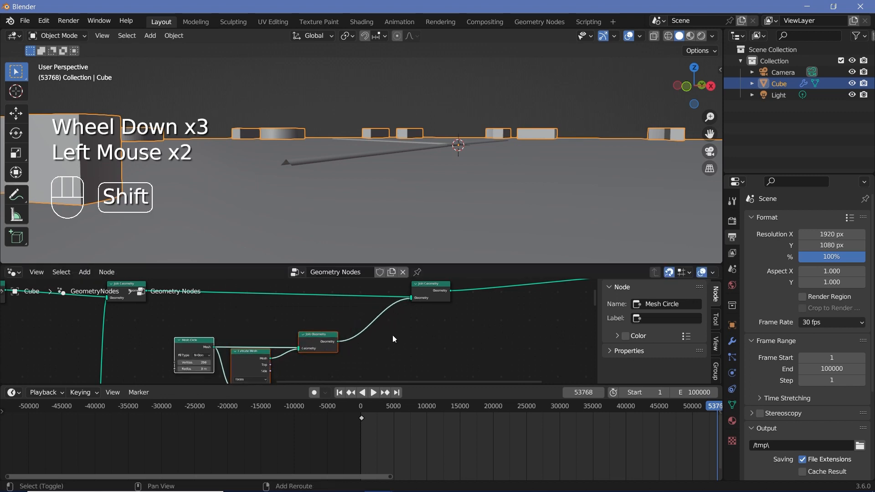
{"action": "key", "text": "shift+a"}
{"action": "type", "text": "set po"}
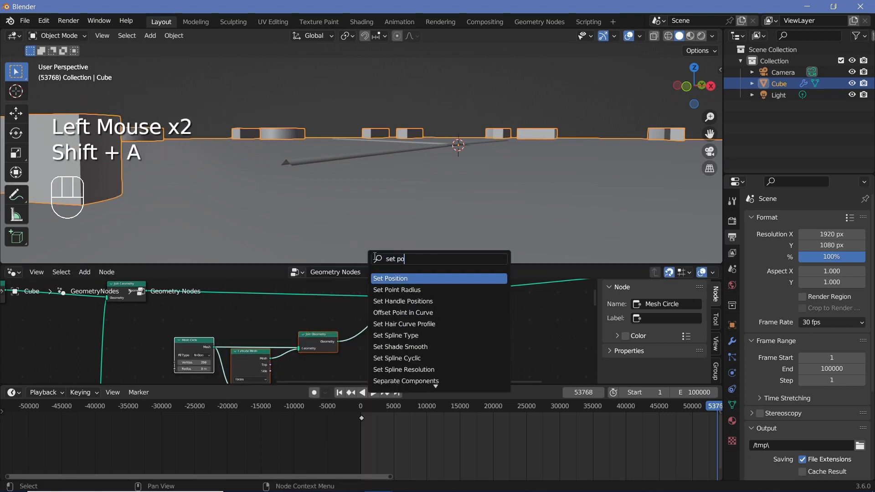
{"action": "key", "text": "Return"}
- Set the dial's Set Position Z offset to -0.1 m and inspect the numerals against the plate
{"action": "left_click", "coordinate": [377, 370]}
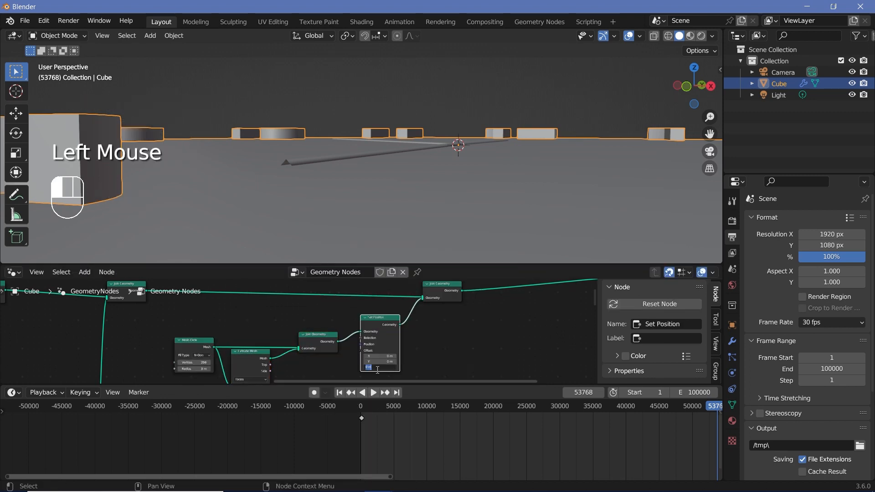
{"action": "type", "text": "-0.1"}
{"action": "key", "text": "Return"}
{"action": "middle_click_drag", "start_coordinate": [410, 196], "coordinate": [431, 173]}
{"action": "scroll", "coordinate": [432, 172], "scroll_direction": "down", "scroll_amount": 2}
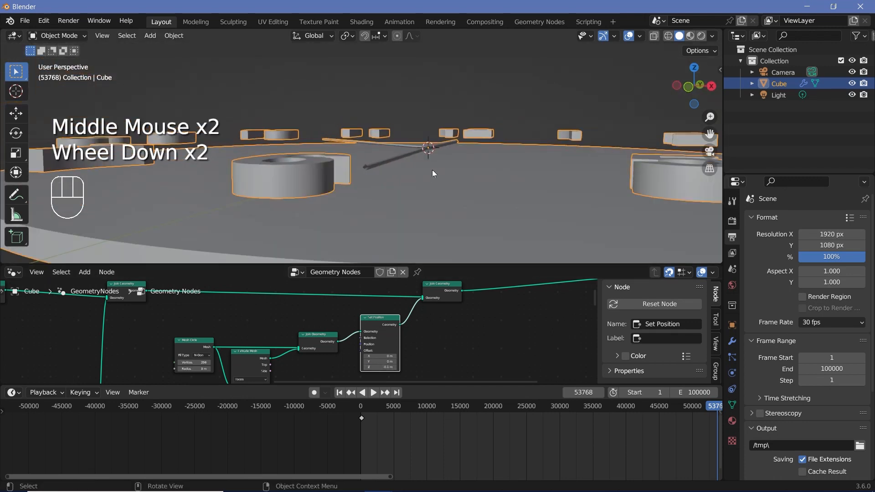
- Set the dial's Set Position Z offset to -0.02 m and check the clock from above
{"action": "middle_click_drag", "start_coordinate": [413, 358], "coordinate": [410, 330]}
{"action": "scroll", "coordinate": [402, 318], "scroll_direction": "up", "scroll_amount": 4}
{"action": "middle_click_drag", "start_coordinate": [407, 334], "coordinate": [322, 329]}
{"action": "scroll", "coordinate": [322, 329], "scroll_direction": "up", "scroll_amount": 3}
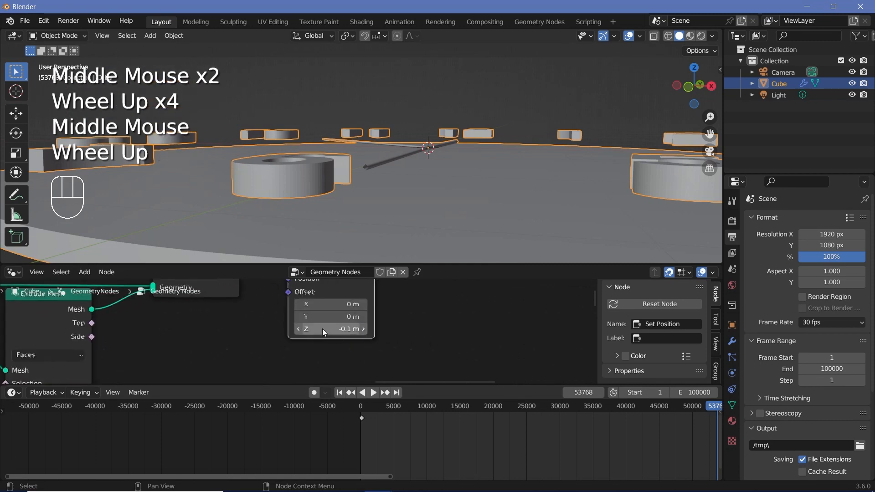
{"action": "left_click", "coordinate": [311, 329]}
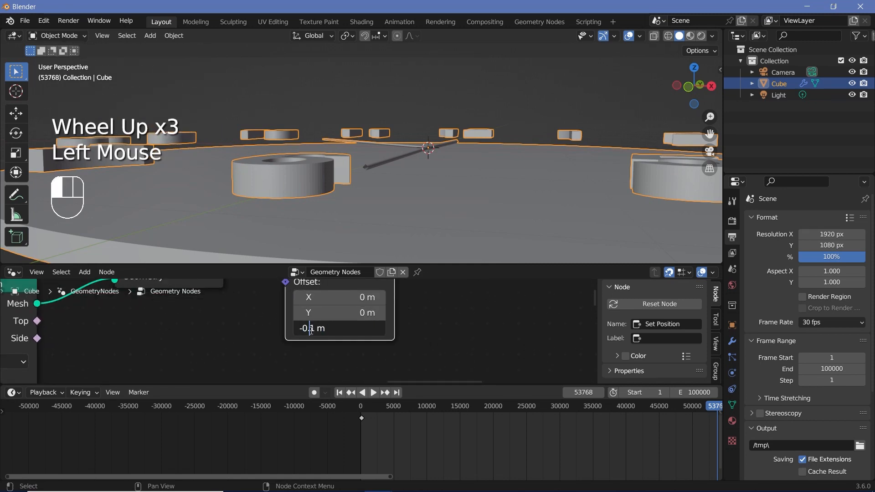
{"action": "key", "text": "BackSpace"}
{"action": "type", "text": "02"}
{"action": "scroll", "coordinate": [409, 181], "scroll_direction": "down", "scroll_amount": 2}
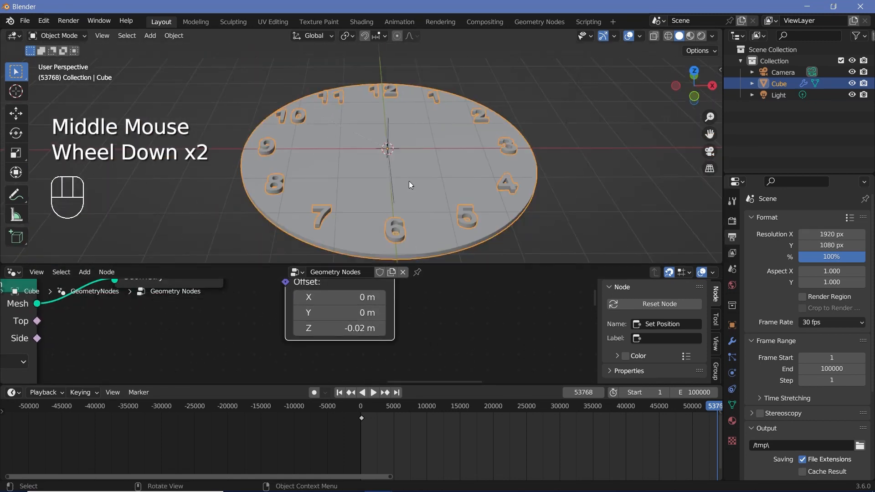
{"action": "middle_click_drag", "start_coordinate": [405, 173], "coordinate": [404, 212]}
{"action": "scroll", "coordinate": [404, 212], "scroll_direction": "down", "scroll_amount": 2}
{"action": "middle_click_drag", "start_coordinate": [383, 156], "coordinate": [387, 164]}
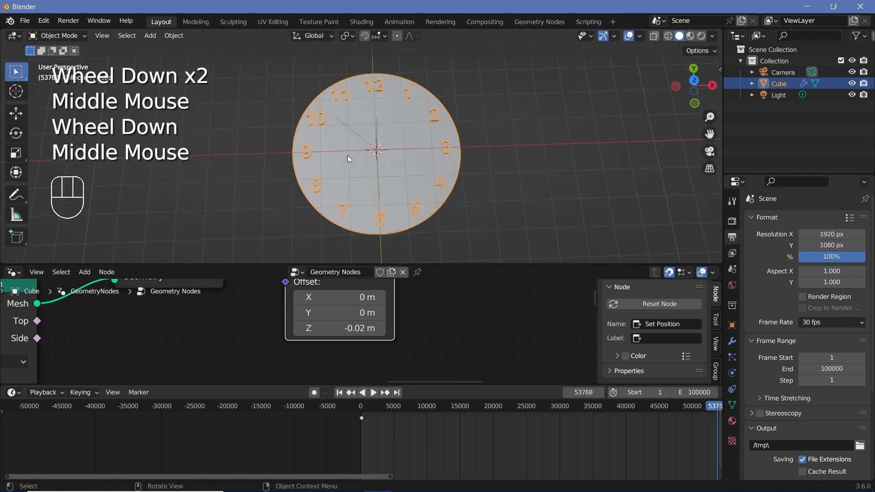
- Duplicate the final Join Geometry node and place the copy on the link to Group Output
{"action": "scroll", "coordinate": [433, 312], "scroll_direction": "down", "scroll_amount": 4}
{"action": "middle_click_drag", "start_coordinate": [433, 313], "coordinate": [312, 391]}
{"action": "left_click", "coordinate": [281, 318]}
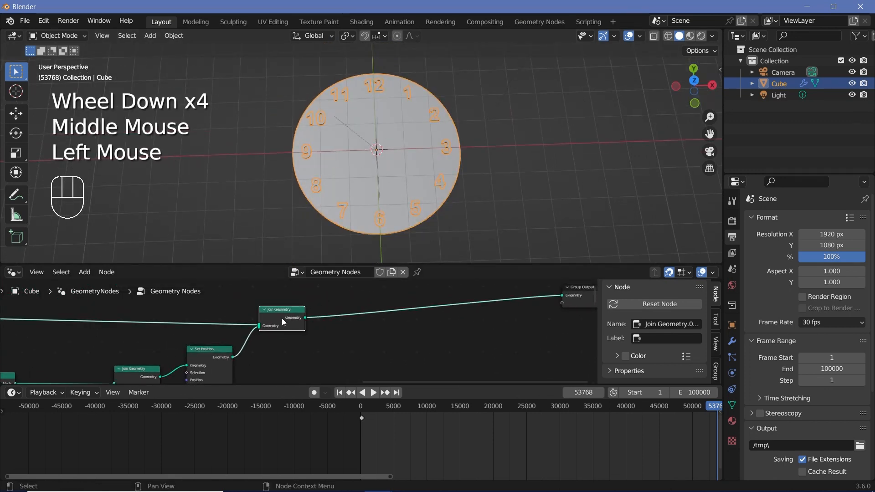
{"action": "key", "text": "shift+d"}
{"action": "left_click", "coordinate": [466, 311]}
- Add an Ico Sphere node below the link between the last two Join Geometry nodes
{"action": "middle_click_drag", "start_coordinate": [454, 338], "coordinate": [349, 326]}
{"action": "scroll", "coordinate": [348, 326], "scroll_direction": "up", "scroll_amount": 2}
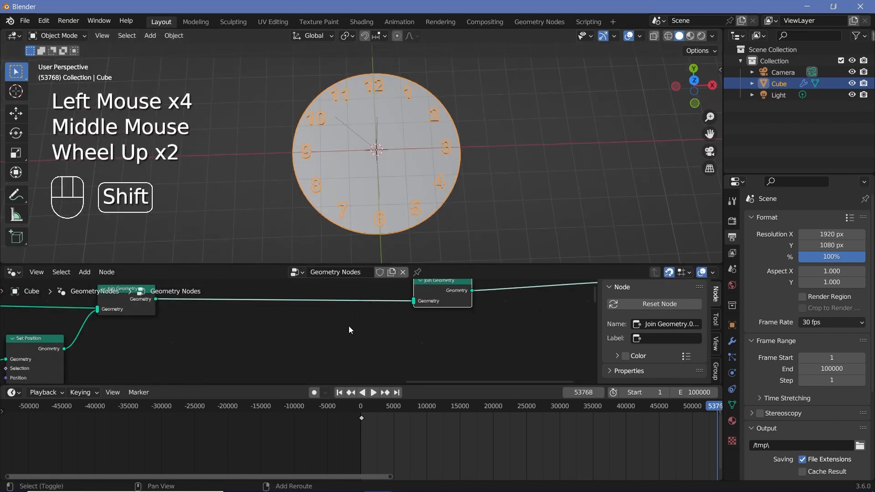
{"action": "key", "text": "shift+a"}
{"action": "left_click", "coordinate": [334, 261]}
{"action": "type", "text": "ico"}
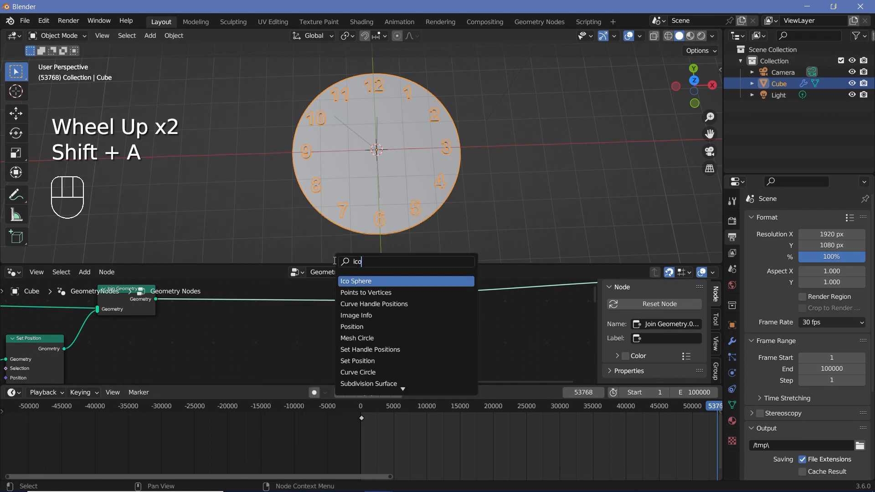
{"action": "key", "text": "Return"}
{"action": "left_click", "coordinate": [323, 371]}
- Match the Ico Sphere to the dial's Mesh Circle with a 3 m radius and set its subdivisions to 5
{"action": "scroll", "coordinate": [323, 371], "scroll_direction": "down", "scroll_amount": 2}
{"action": "middle_click_drag", "start_coordinate": [323, 370], "coordinate": [326, 332]}
{"action": "middle_click_drag", "start_coordinate": [132, 330], "coordinate": [300, 320]}
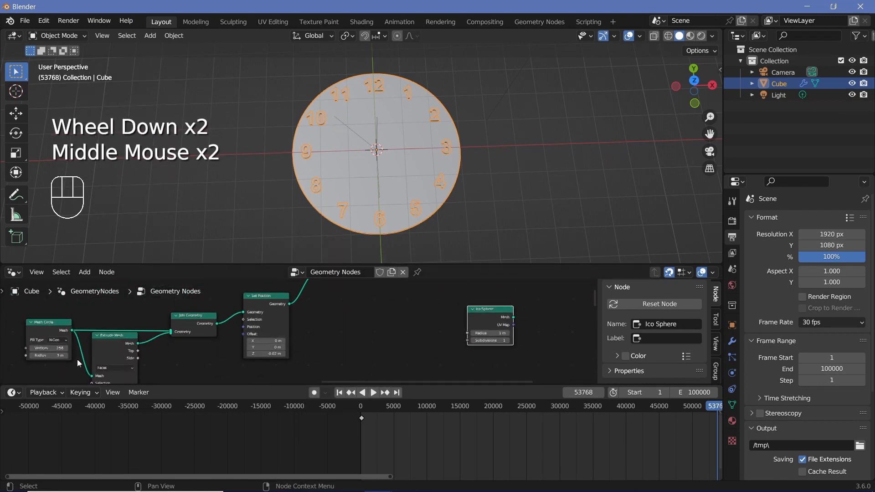
{"action": "scroll", "coordinate": [269, 298], "scroll_direction": "up", "scroll_amount": 2}
{"action": "middle_click_drag", "start_coordinate": [479, 330], "coordinate": [279, 366]}
{"action": "left_click", "coordinate": [278, 292]}
{"action": "type", "text": "3"}
{"action": "key", "text": "Return"}
{"action": "scroll", "coordinate": [282, 321], "scroll_direction": "up", "scroll_amount": 2}
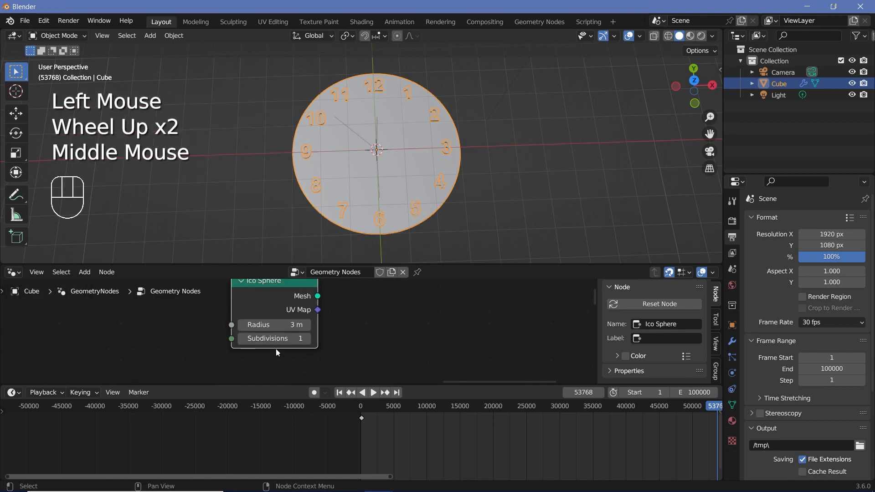
{"action": "left_click", "coordinate": [278, 341]}
{"action": "type", "text": "5"}
{"action": "key", "text": "Return"}
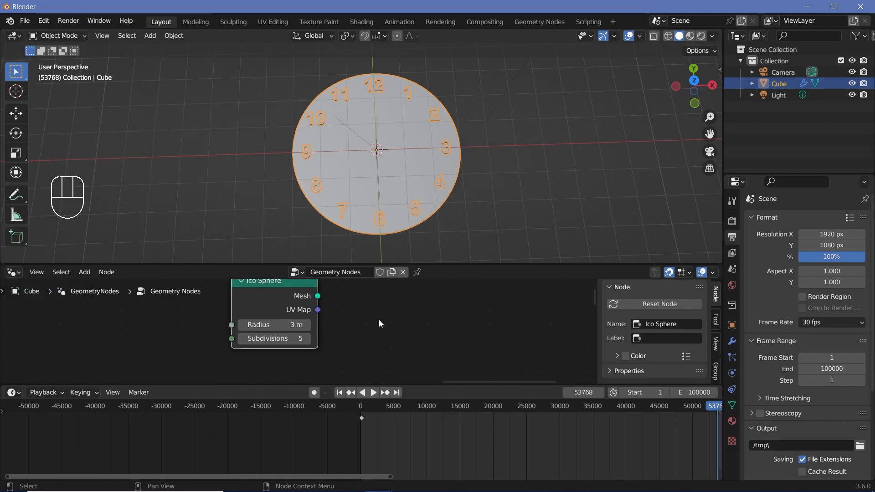
- Connect the Ico Sphere's mesh output to the last Join Geometry node and view the sphere from the side
{"action": "scroll", "coordinate": [378, 319], "scroll_direction": "down", "scroll_amount": 2}
{"action": "middle_click_drag", "start_coordinate": [379, 319], "coordinate": [280, 376]}
{"action": "left_click_drag", "start_coordinate": [271, 366], "coordinate": [343, 299]}
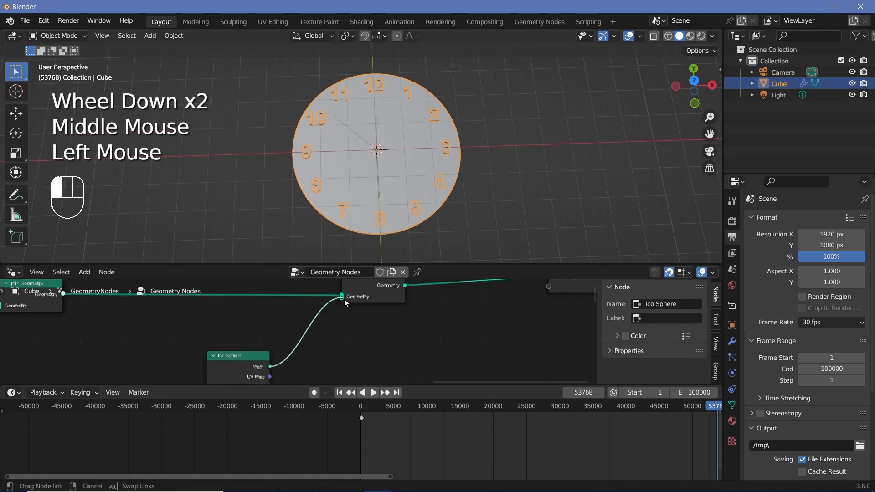
{"action": "middle_click_drag", "start_coordinate": [399, 196], "coordinate": [401, 137]}
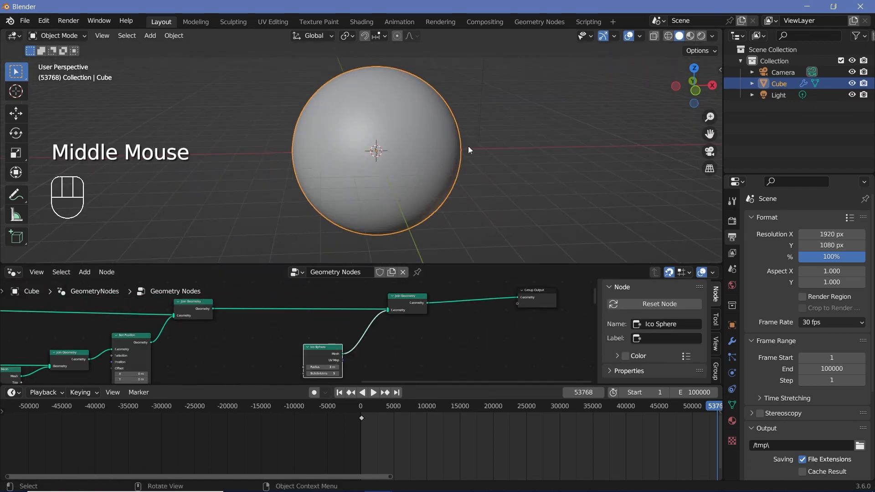
- Insert a Transform Geometry node between the Ico Sphere and the last Join Geometry
{"action": "middle_click_drag", "start_coordinate": [381, 334], "coordinate": [371, 302]}
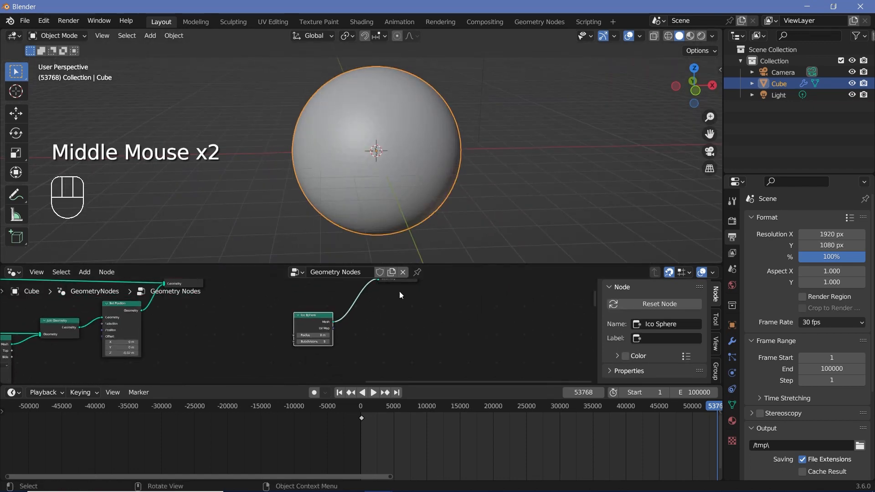
{"action": "scroll", "coordinate": [365, 317], "scroll_direction": "up", "scroll_amount": 3}
{"action": "key", "text": "shift+a"}
{"action": "left_click", "coordinate": [359, 262]}
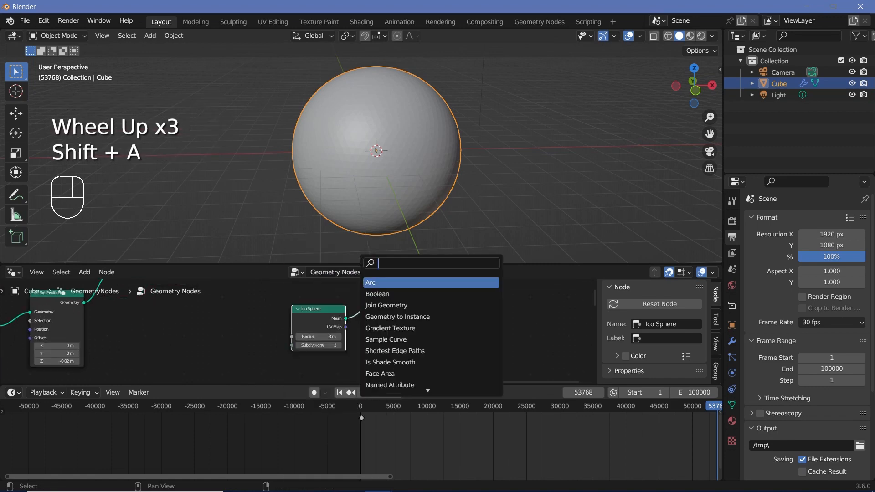
{"action": "type", "text": "transform"}
{"action": "key", "text": "Return"}
{"action": "middle_click_drag", "start_coordinate": [427, 409], "coordinate": [382, 371]}
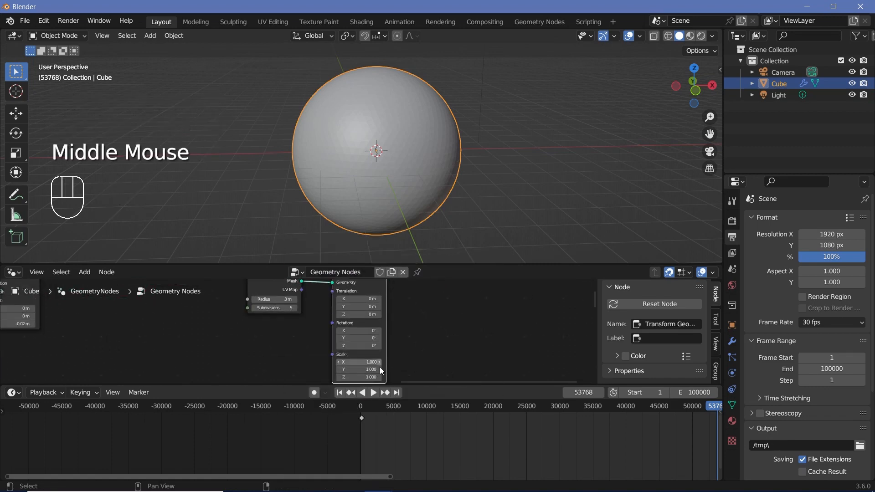
- Flatten the sphere by reducing the Transform Geometry's Z scale to 0.110, checking it against the dial from the side
{"action": "left_click_drag", "start_coordinate": [361, 378], "coordinate": [243, 378], "text": "shift"}
{"action": "scroll", "coordinate": [432, 171], "scroll_direction": "up", "scroll_amount": 3}
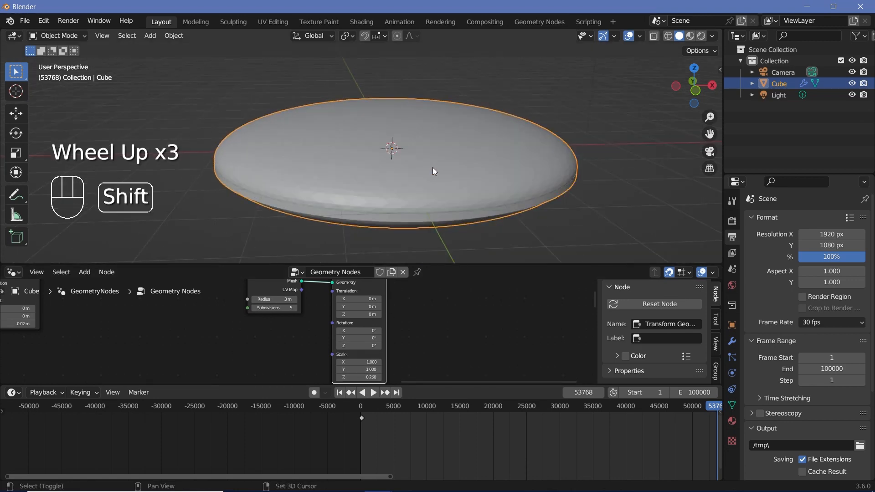
{"action": "middle_click_drag", "start_coordinate": [433, 168], "coordinate": [417, 146]}
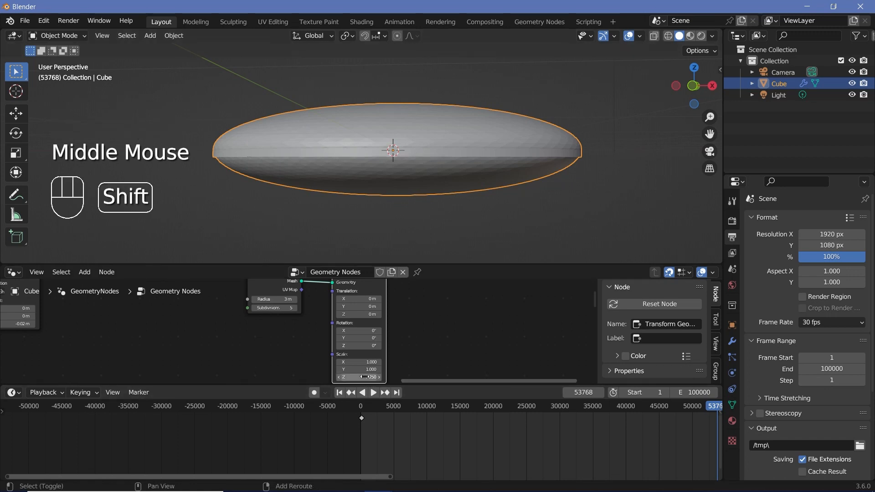
{"action": "left_click_drag", "start_coordinate": [364, 377], "coordinate": [319, 376], "text": "shift"}
{"action": "middle_click_drag", "start_coordinate": [443, 158], "coordinate": [439, 145]}
{"action": "scroll", "coordinate": [439, 146], "scroll_direction": "up", "scroll_amount": 2}
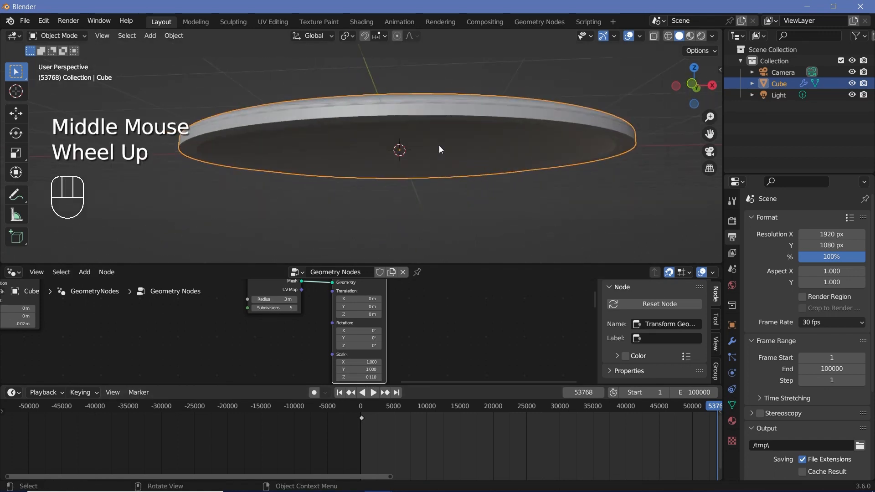
{"action": "scroll", "coordinate": [575, 146], "scroll_direction": "down", "scroll_amount": 2}
{"action": "middle_click_drag", "start_coordinate": [547, 173], "coordinate": [346, 190]}
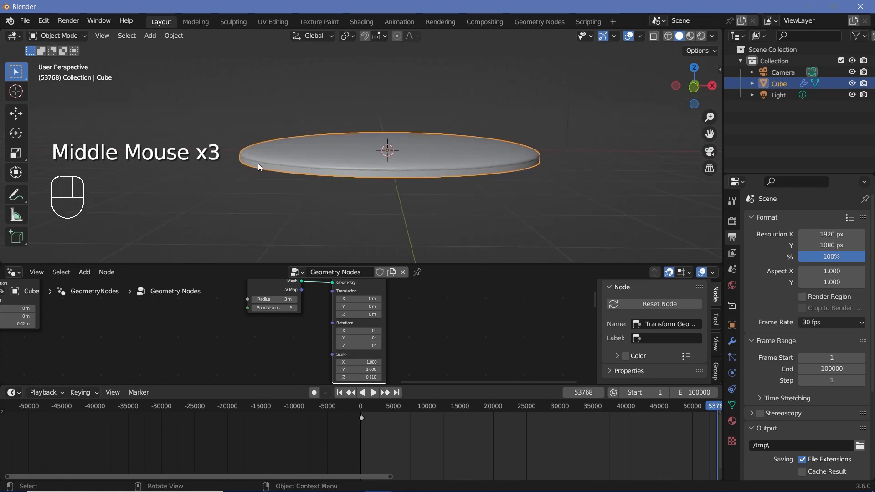
- Insert a Delete Geometry node on the link leaving the Transform Geometry node
{"action": "scroll", "coordinate": [355, 311], "scroll_direction": "down", "scroll_amount": 2}
{"action": "middle_click_drag", "start_coordinate": [356, 311], "coordinate": [327, 334]}
{"action": "left_click_drag", "start_coordinate": [284, 301], "coordinate": [295, 322]}
{"action": "key", "text": "shift+a"}
{"action": "left_click", "coordinate": [362, 261]}
{"action": "type", "text": "delet"}
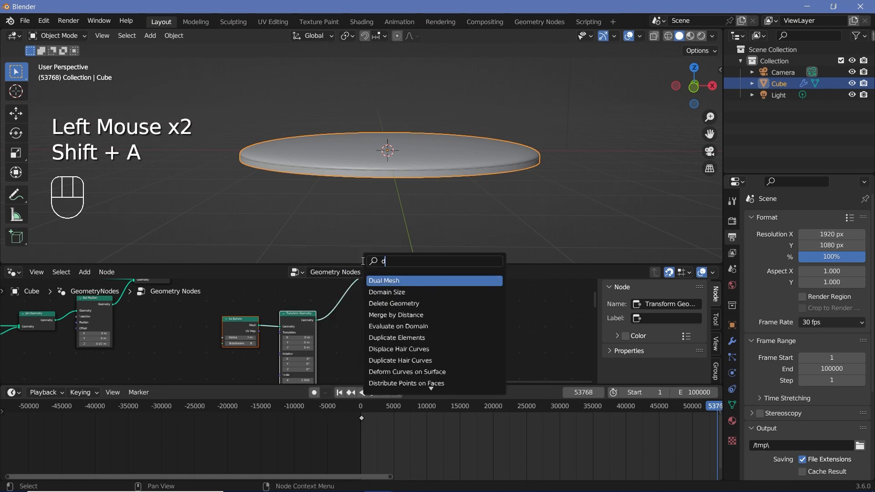
{"action": "key", "text": "Return"}
{"action": "left_click", "coordinate": [347, 317]}
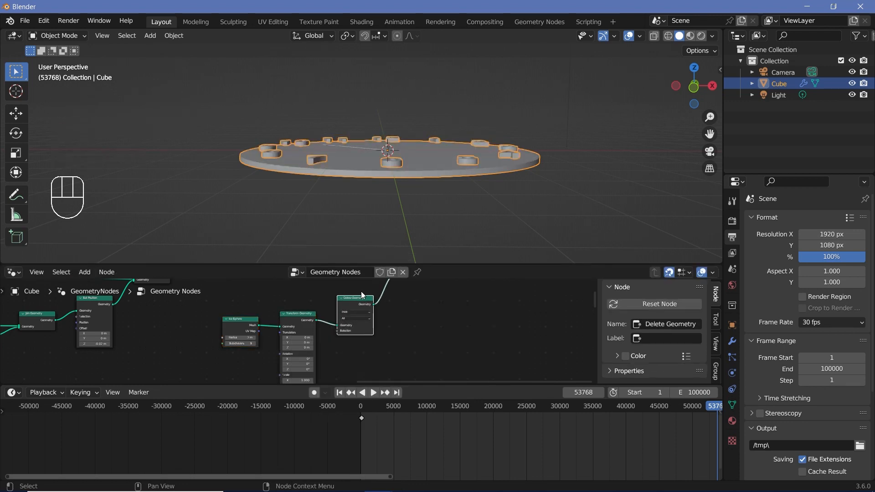
- Space the Ico Sphere and Transform Geometry nodes away from Delete Geometry and view the dial edge-on
{"action": "scroll", "coordinate": [200, 304], "scroll_direction": "up", "scroll_amount": 2}
{"action": "left_click", "coordinate": [283, 309]}
{"action": "left_click_drag", "start_coordinate": [223, 313], "coordinate": [203, 313]}
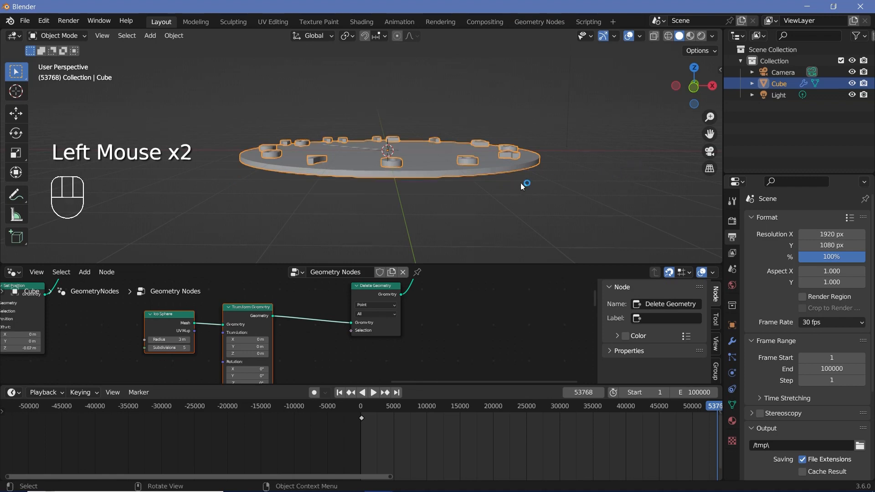
{"action": "middle_click_drag", "start_coordinate": [521, 186], "coordinate": [417, 155]}
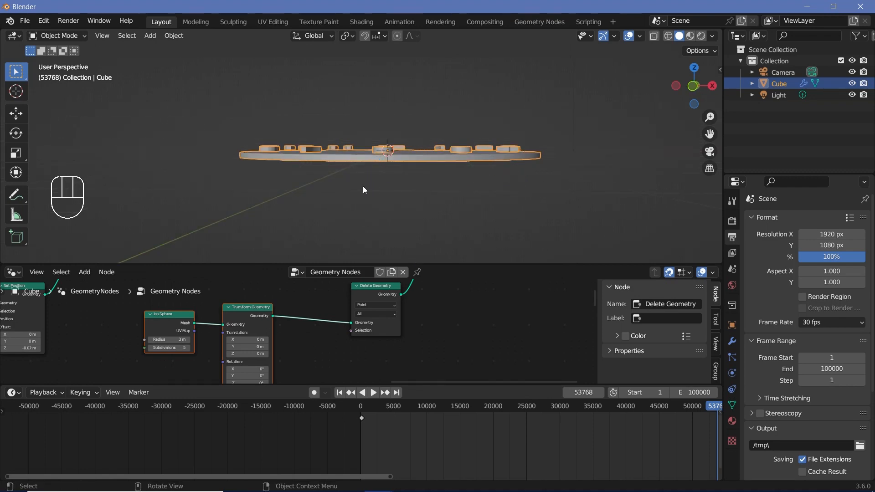
- Add a Position node in the free space below the Transform Geometry node
{"action": "scroll", "coordinate": [341, 341], "scroll_direction": "down", "scroll_amount": 4}
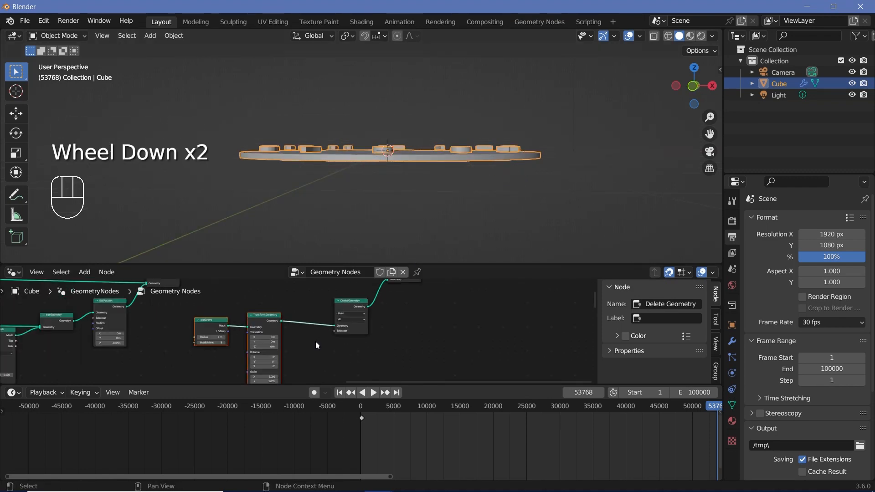
{"action": "middle_click_drag", "start_coordinate": [316, 341], "coordinate": [350, 273]}
{"action": "key", "text": "shift+a"}
{"action": "left_click", "coordinate": [359, 268]}
{"action": "type", "text": "position"}
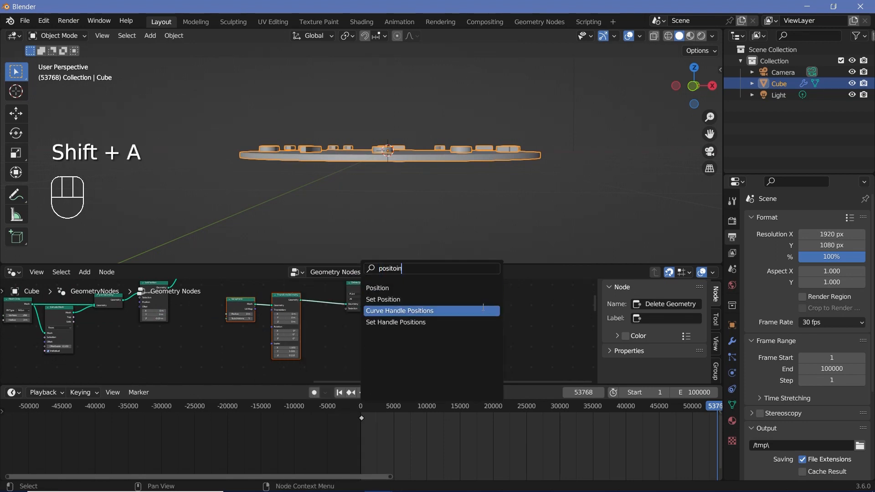
{"action": "key", "text": "Return"}
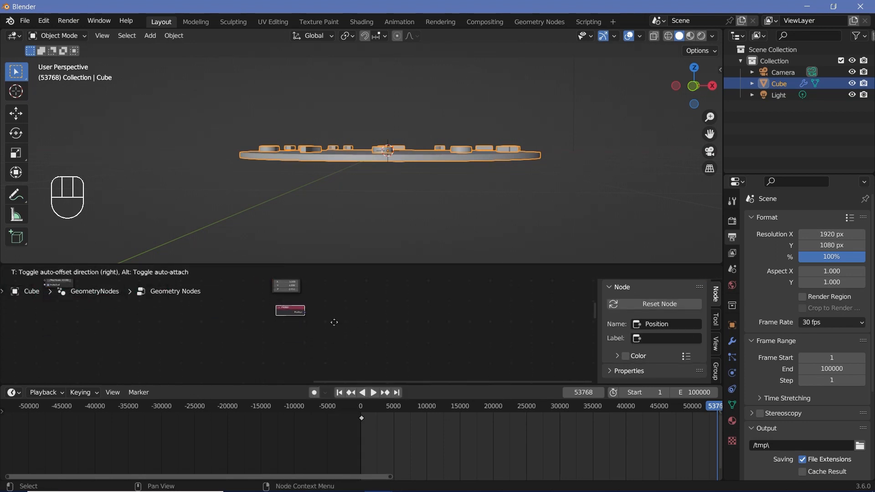
{"action": "left_click", "coordinate": [334, 322]}
- Add a Separate XYZ node beside the Position node, with Position feeding its Vector input
{"action": "middle_click_drag", "start_coordinate": [255, 287], "coordinate": [250, 316]}
{"action": "scroll", "coordinate": [248, 315], "scroll_direction": "down", "scroll_amount": 2}
{"action": "middle_click_drag", "start_coordinate": [241, 299], "coordinate": [244, 312]}
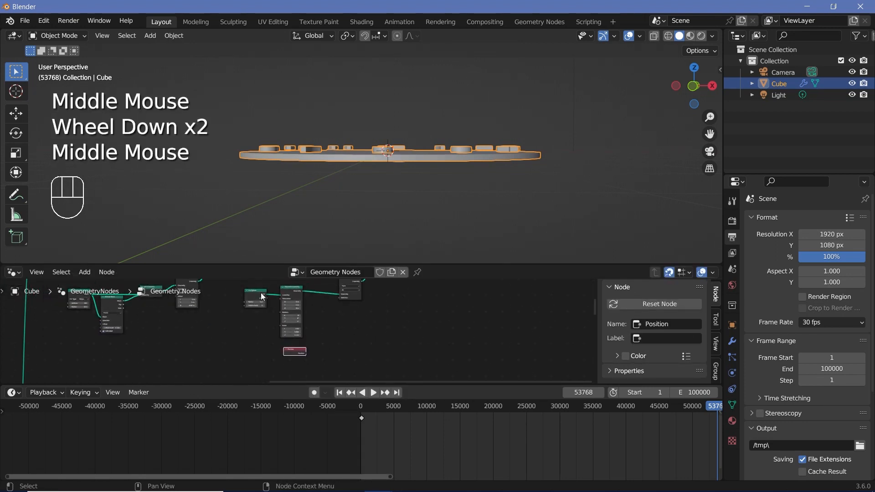
{"action": "left_click", "coordinate": [263, 297]}
{"action": "scroll", "coordinate": [263, 297], "scroll_direction": "up", "scroll_amount": 2}
{"action": "key", "text": "shift+a"}
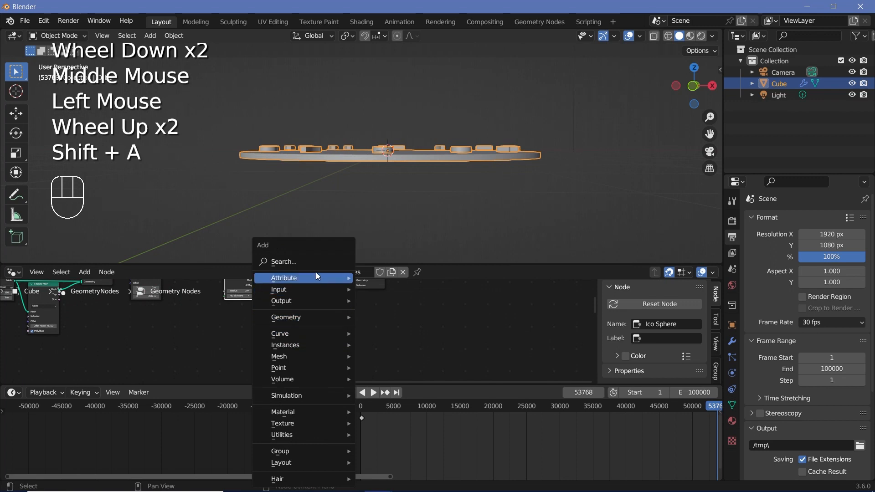
{"action": "type", "text": "separa"}
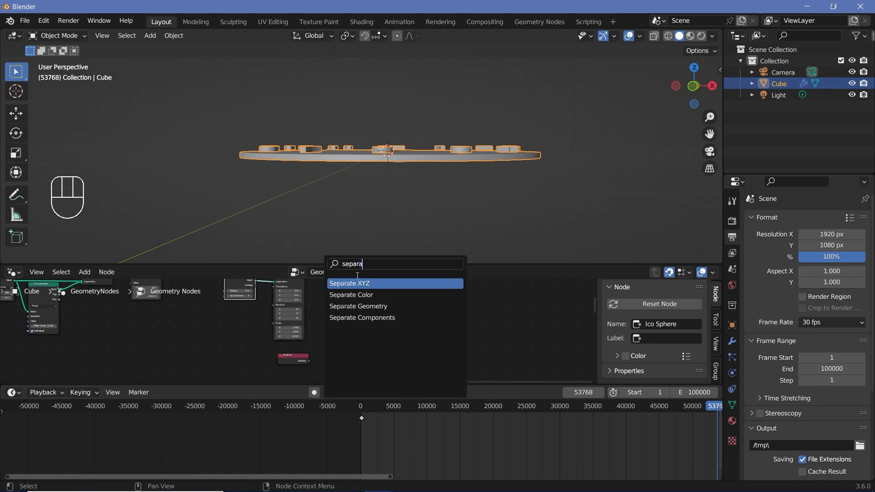
{"action": "key", "text": "Return"}
{"action": "left_click", "coordinate": [317, 354]}
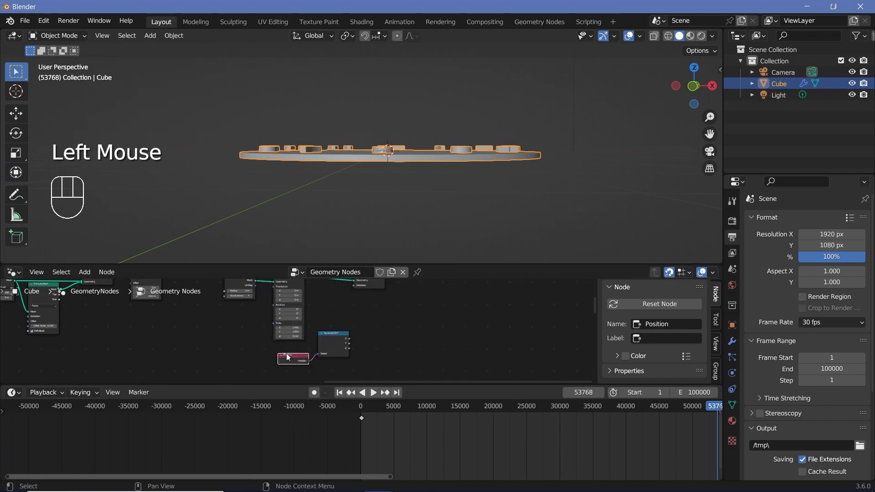
{"action": "mouse_move", "coordinate": [301, 341]}
{"action": "left_mouse_down"}
{"action": "mouse_move", "coordinate": [349, 361]}
{"action": "mouse_move", "coordinate": [316, 348]}
{"action": "left_mouse_up"}
- Add a Compare node next to the Separate XYZ node
{"action": "key", "text": "shift+a"}
{"action": "left_click", "coordinate": [357, 264]}
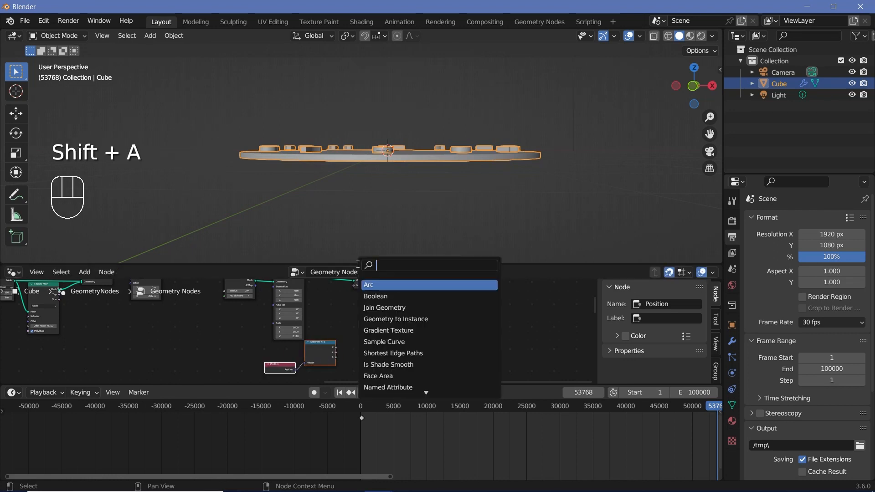
{"action": "type", "text": "com"}
{"action": "key", "text": "Return"}
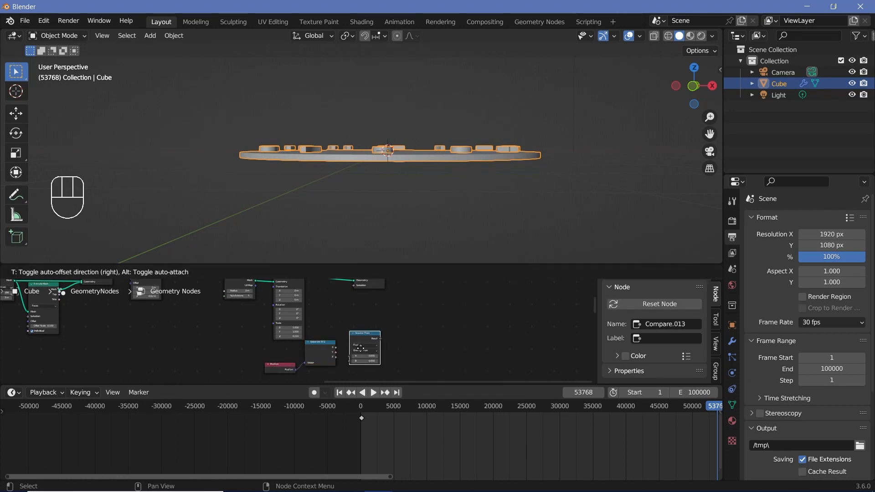
{"action": "left_click", "coordinate": [357, 346]}
{"action": "scroll", "coordinate": [357, 346], "scroll_direction": "up", "scroll_amount": 2}
{"action": "middle_click_drag", "start_coordinate": [357, 346], "coordinate": [337, 332]}
{"action": "scroll", "coordinate": [335, 331], "scroll_direction": "up", "scroll_amount": 2}
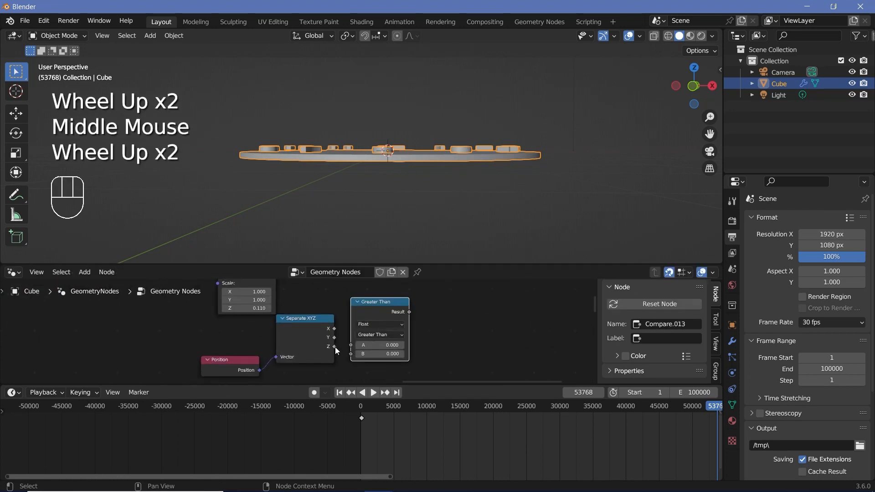
- Feed the Z output of Separate XYZ into input A of the Compare node and set its operation to Less Than
{"action": "left_click_drag", "start_coordinate": [335, 347], "coordinate": [363, 347]}
{"action": "left_click", "coordinate": [380, 335]}
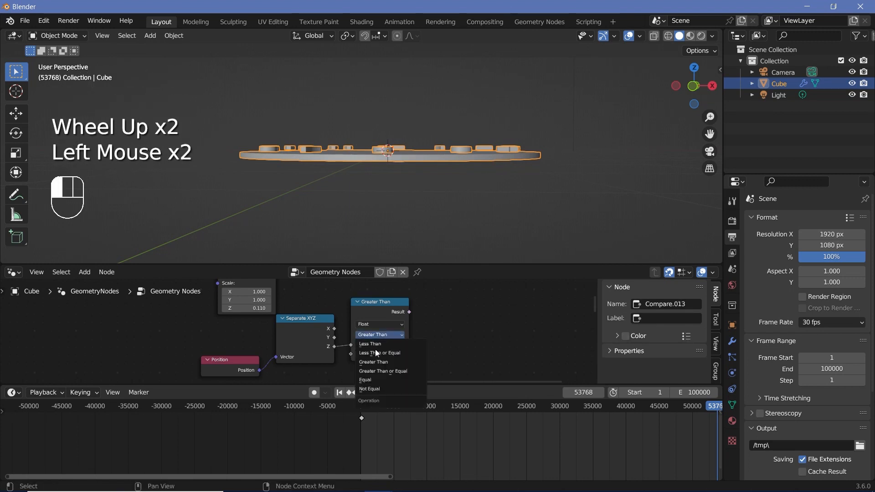
{"action": "left_click", "coordinate": [375, 353]}
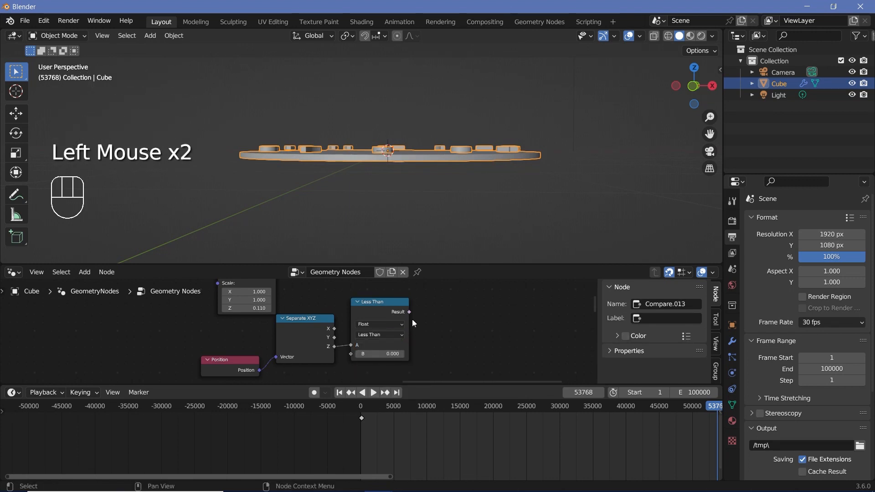
- Connect the Less Than result to the Selection input of Delete Geometry and inspect the cut dome edge-on
{"action": "middle_click_drag", "start_coordinate": [413, 322], "coordinate": [371, 360]}
{"action": "left_click_drag", "start_coordinate": [371, 353], "coordinate": [328, 352]}
{"action": "scroll", "coordinate": [374, 152], "scroll_direction": "up", "scroll_amount": 3}
{"action": "middle_click_drag", "start_coordinate": [373, 152], "coordinate": [376, 155]}
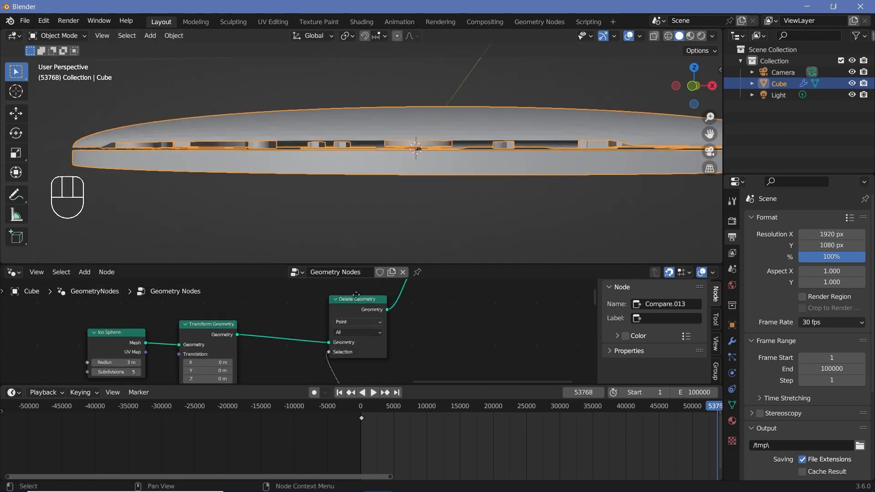
- Set the Less Than threshold B to -0.100 and check how the dome meets the dial plate
{"action": "middle_click_drag", "start_coordinate": [356, 295], "coordinate": [348, 270]}
{"action": "scroll", "coordinate": [340, 377], "scroll_direction": "up", "scroll_amount": 2}
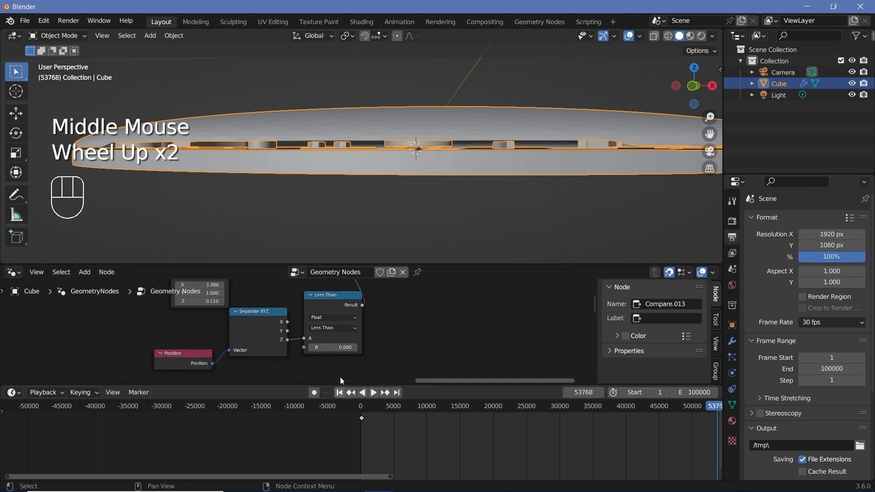
{"action": "left_click", "coordinate": [310, 348]}
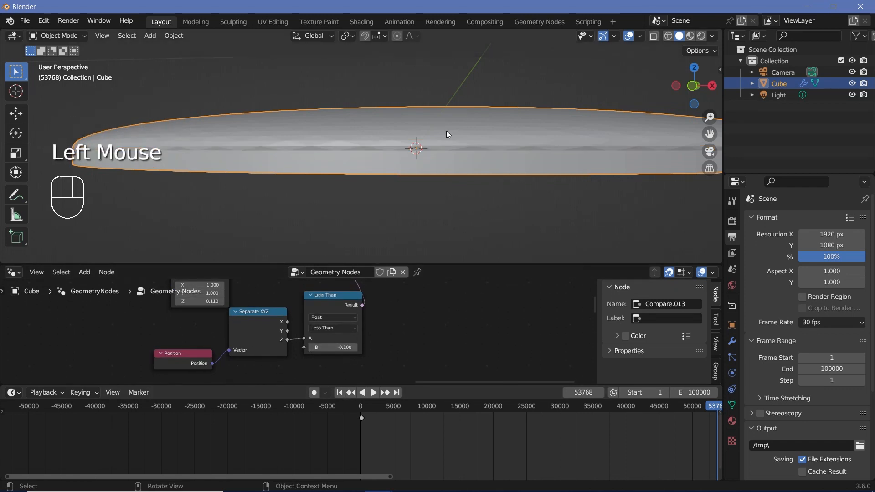
{"action": "scroll", "coordinate": [447, 133], "scroll_direction": "down", "scroll_amount": 3}
{"action": "middle_click_drag", "start_coordinate": [444, 141], "coordinate": [471, 183]}
{"action": "key", "text": "Home"}
- Collapse and compact the cover's nodes, then frame them as Glass Dome and the dial plate's nodes as Back Plane
{"action": "triple_click", "coordinate": [260, 327]}
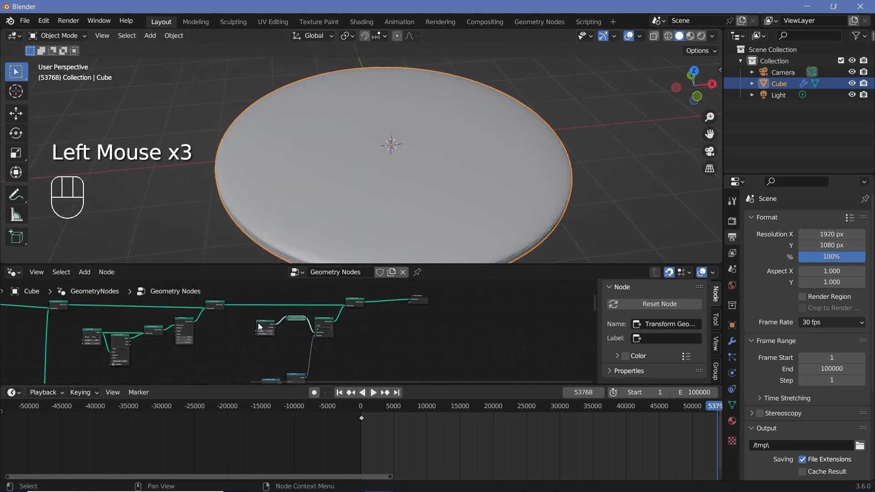
{"action": "middle_click_drag", "start_coordinate": [260, 324], "coordinate": [250, 294]}
{"action": "left_click_drag", "start_coordinate": [235, 340], "coordinate": [306, 390]}
{"action": "middle_click_drag", "start_coordinate": [289, 300], "coordinate": [273, 319]}
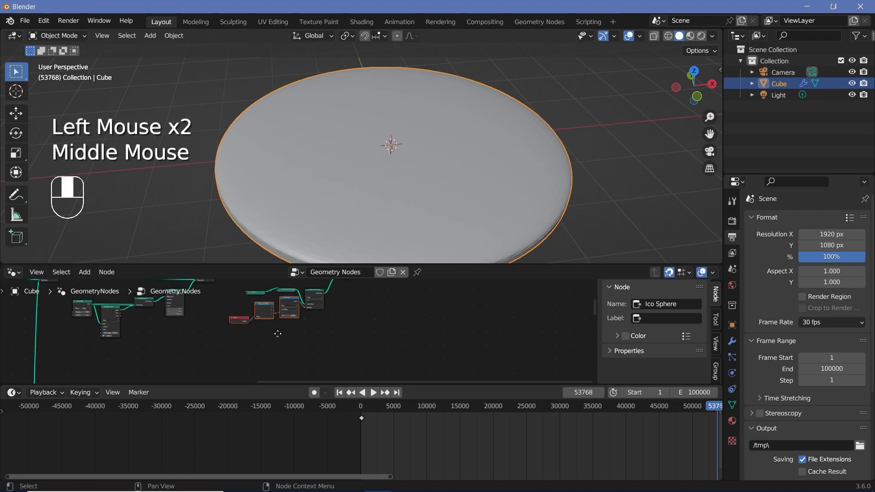
{"action": "scroll", "coordinate": [273, 319], "scroll_direction": "up", "scroll_amount": 2}
{"action": "scroll", "coordinate": [273, 319], "scroll_direction": "up", "scroll_amount": 2}
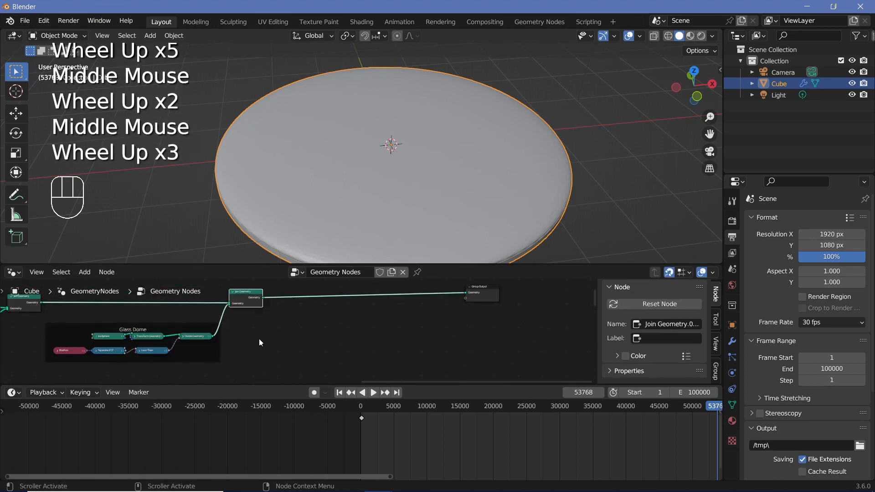
{"action": "middle_click_drag", "start_coordinate": [259, 343], "coordinate": [365, 322]}
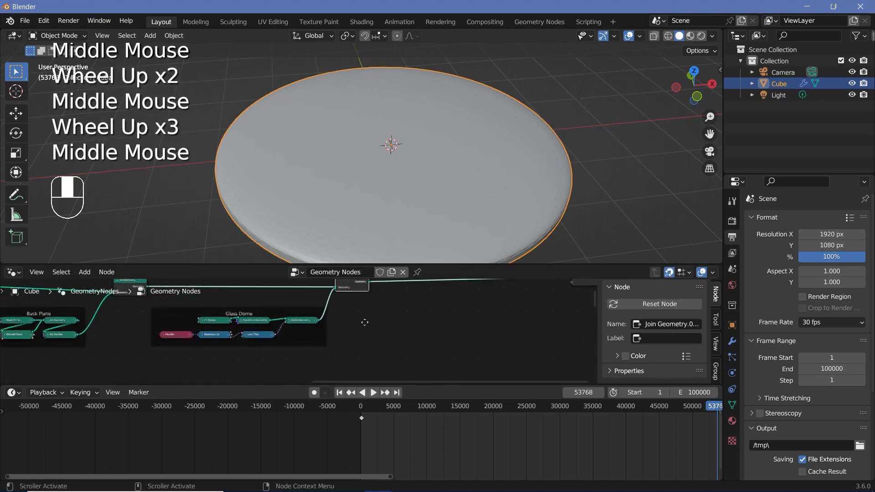
{"action": "middle_click_drag", "start_coordinate": [97, 346], "coordinate": [142, 352]}
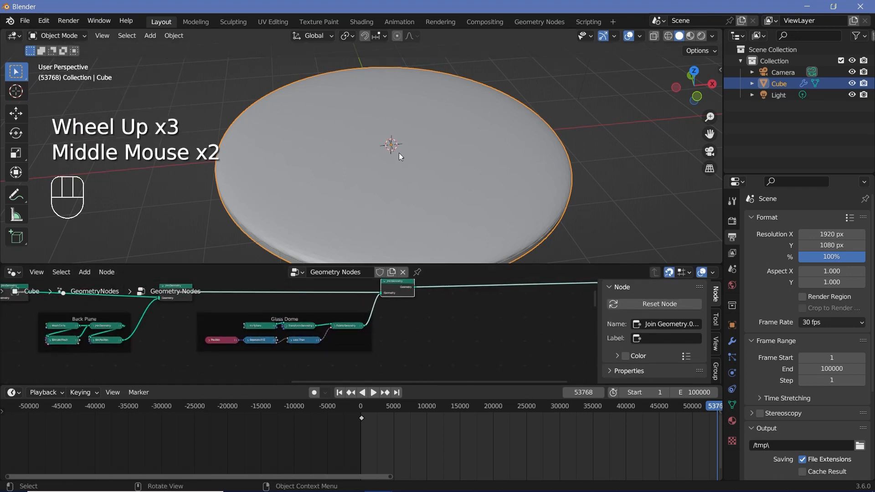
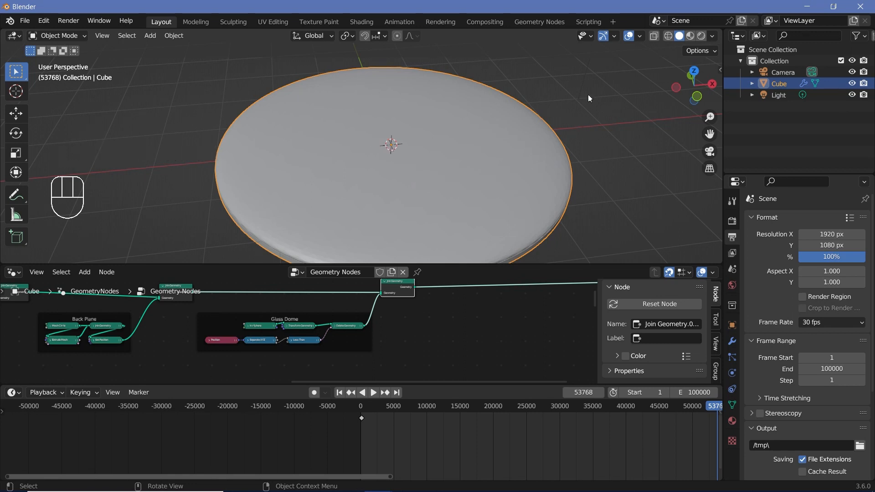
- Mute the Glass Dome's Ico Sphere node and turn off the viewport overlays to view where the hands meet
{"action": "scroll", "coordinate": [348, 319], "scroll_direction": "up", "scroll_amount": 3}
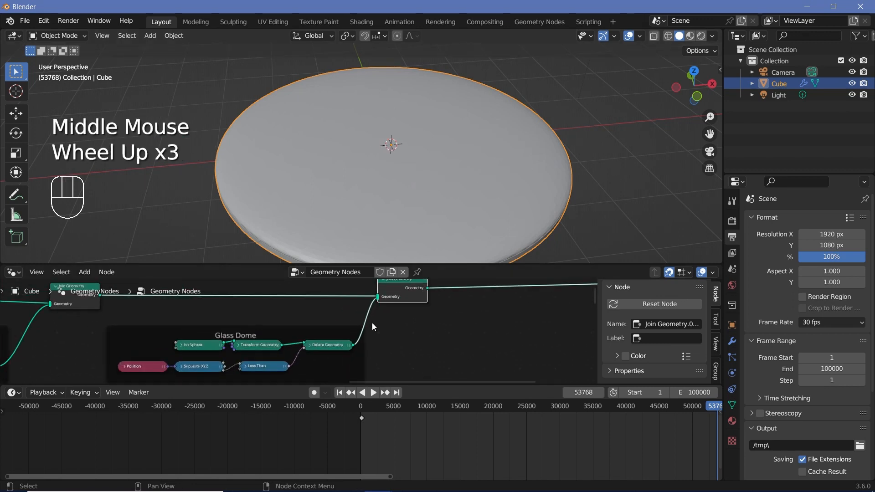
{"action": "left_click", "coordinate": [206, 349]}
{"action": "left_click", "coordinate": [205, 347]}
{"action": "key", "text": "m"}
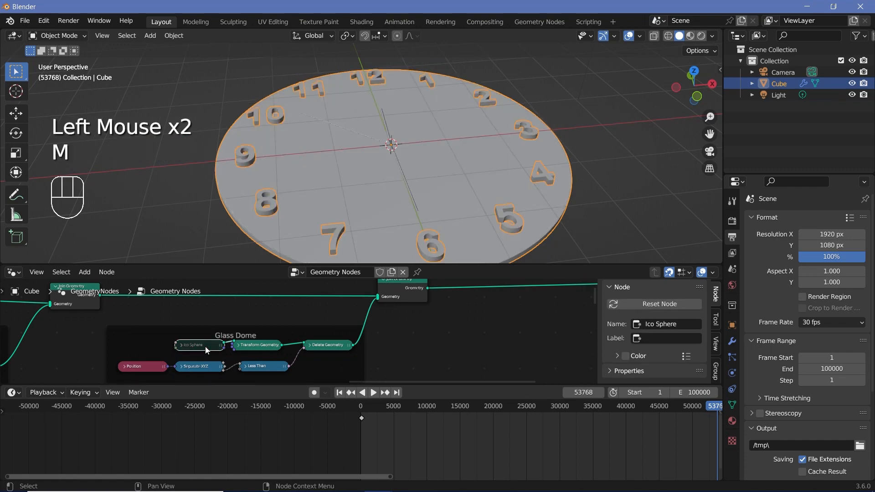
{"action": "middle_click_drag", "start_coordinate": [367, 132], "coordinate": [370, 160]}
{"action": "scroll", "coordinate": [352, 150], "scroll_direction": "up", "scroll_amount": 2}
{"action": "left_click", "coordinate": [629, 37]}
{"action": "scroll", "coordinate": [370, 159], "scroll_direction": "up", "scroll_amount": 2}
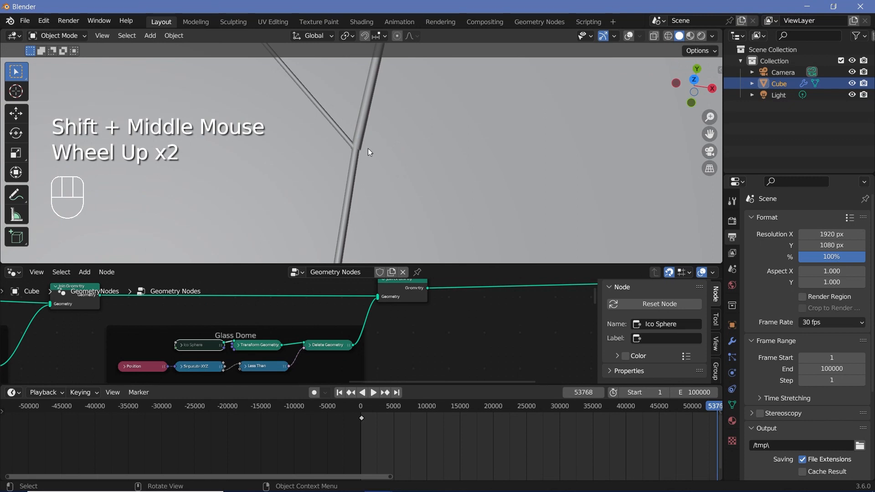
- Place a duplicate Join Geometry before Group Output and add a Cylinder node feeding into it
{"action": "scroll", "coordinate": [451, 309], "scroll_direction": "down", "scroll_amount": 2}
{"action": "middle_click_drag", "start_coordinate": [417, 296], "coordinate": [311, 312]}
{"action": "left_click", "coordinate": [311, 312]}
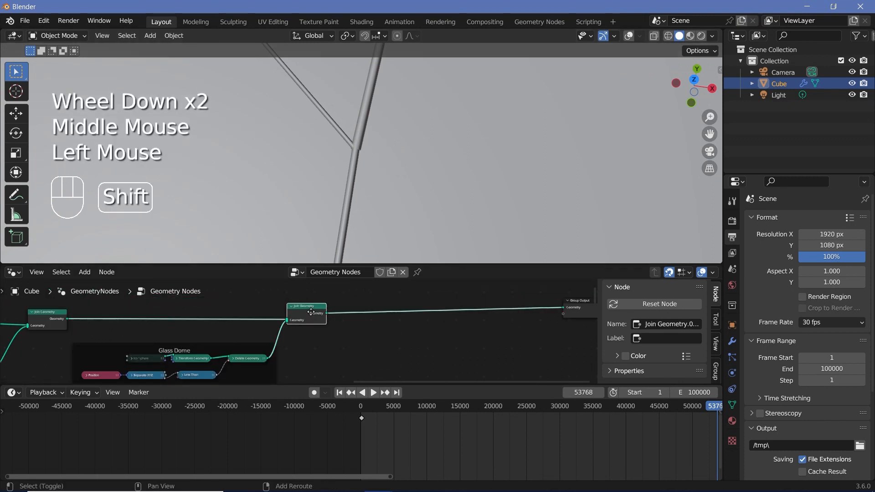
{"action": "key", "text": "shift+d"}
{"action": "left_click", "coordinate": [461, 313]}
{"action": "key", "text": "shift+a"}
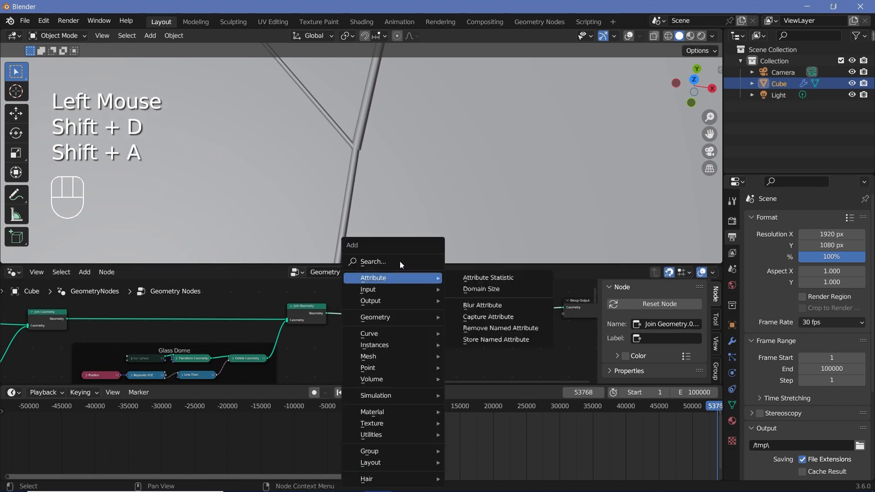
{"action": "left_click", "coordinate": [400, 262]}
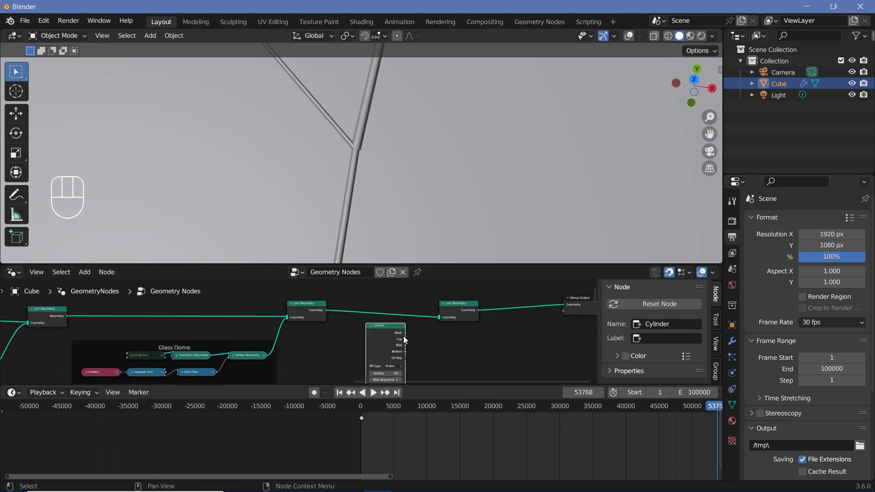
{"action": "left_click_drag", "start_coordinate": [405, 334], "coordinate": [442, 320]}
{"action": "scroll", "coordinate": [441, 327], "scroll_direction": "up", "scroll_amount": 2}
{"action": "middle_click_drag", "start_coordinate": [472, 348], "coordinate": [392, 340]}
{"action": "scroll", "coordinate": [387, 341], "scroll_direction": "up", "scroll_amount": 3}
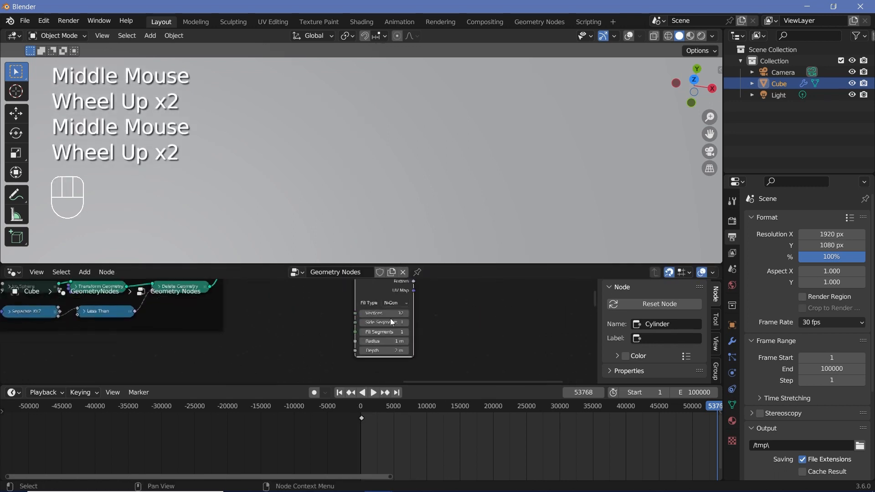
- Set the Cylinder's radius to 0.1 m and its depth to 0.1 m
{"action": "left_click", "coordinate": [384, 342]}
{"action": "type", "text": "0.1"}
{"action": "key", "text": "Return"}
{"action": "double_click", "coordinate": [385, 352]}
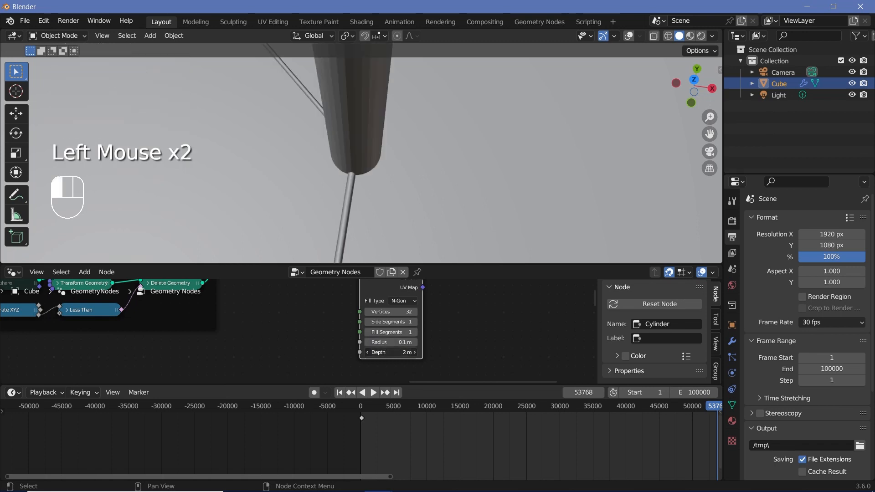
{"action": "type", "text": "0.1"}
{"action": "key", "text": "Return"}
- Set the Cylinder's vertex count to 256 and check the hub on the clock face
{"action": "scroll", "coordinate": [392, 328], "scroll_direction": "up", "scroll_amount": 2}
{"action": "middle_click_drag", "start_coordinate": [392, 329], "coordinate": [351, 326]}
{"action": "scroll", "coordinate": [351, 326], "scroll_direction": "up", "scroll_amount": 1}
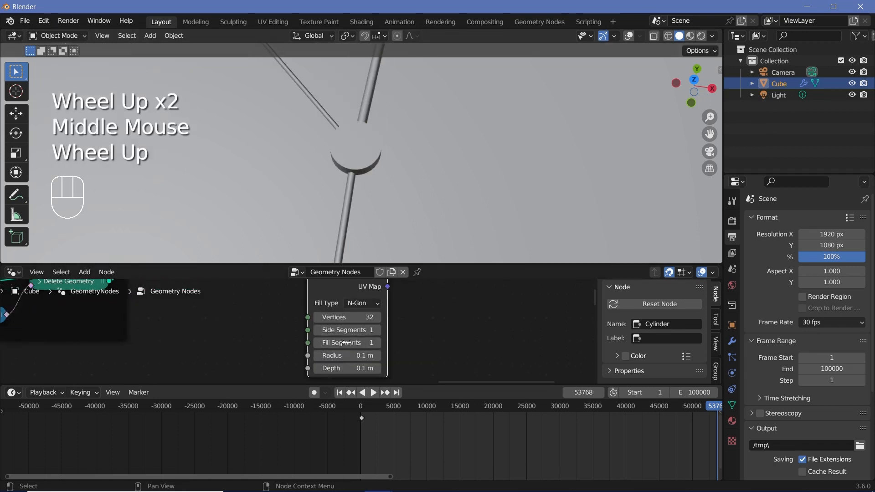
{"action": "left_click", "coordinate": [351, 317]}
{"action": "type", "text": "256"}
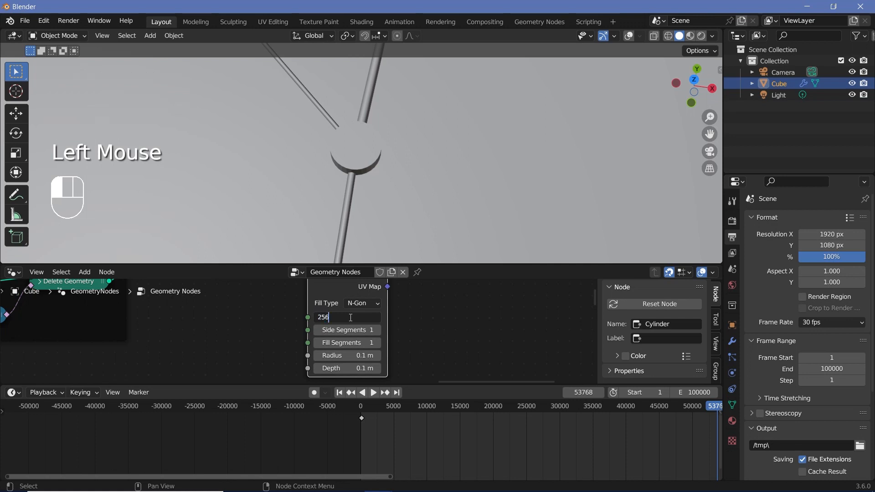
{"action": "key", "text": "Return"}
{"action": "scroll", "coordinate": [392, 178], "scroll_direction": "down", "scroll_amount": 4}
{"action": "middle_click", "coordinate": [400, 184]}
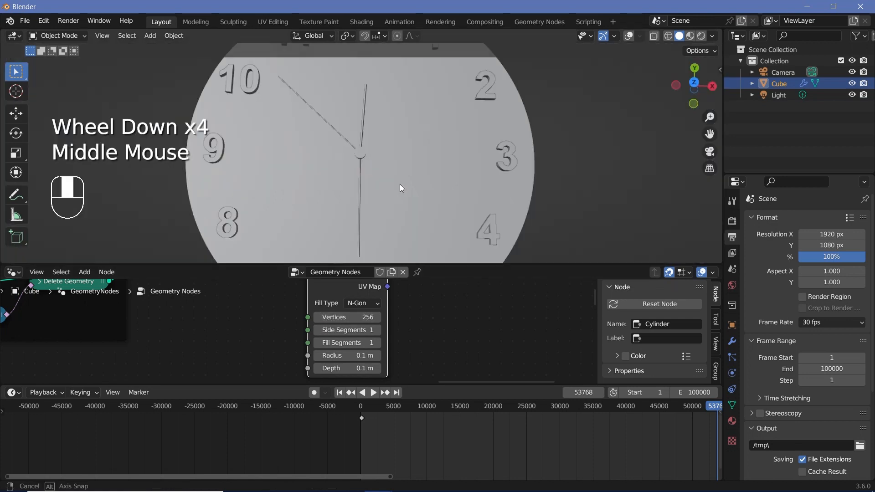
- Collapse the Cylinder node and place it below the link between the last two Join Geometry nodes
{"action": "scroll", "coordinate": [399, 183], "scroll_direction": "down", "scroll_amount": 1}
{"action": "left_click", "coordinate": [291, 324]}
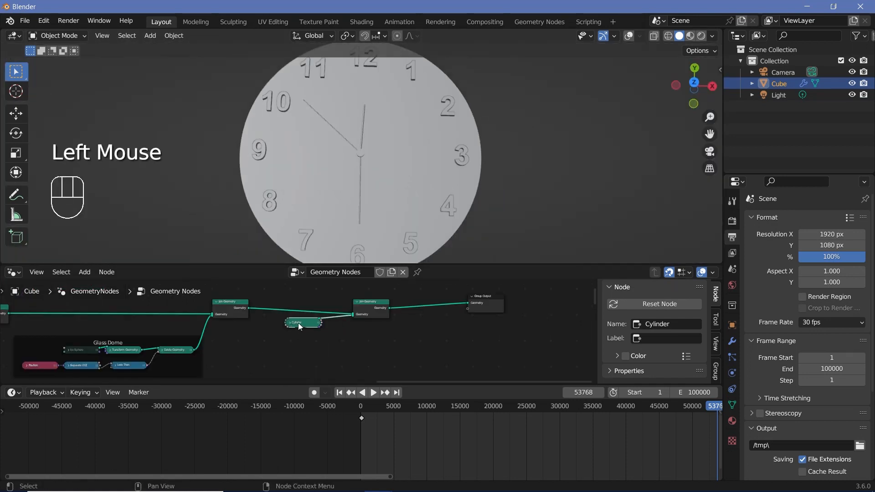
{"action": "left_click_drag", "start_coordinate": [304, 323], "coordinate": [284, 354]}
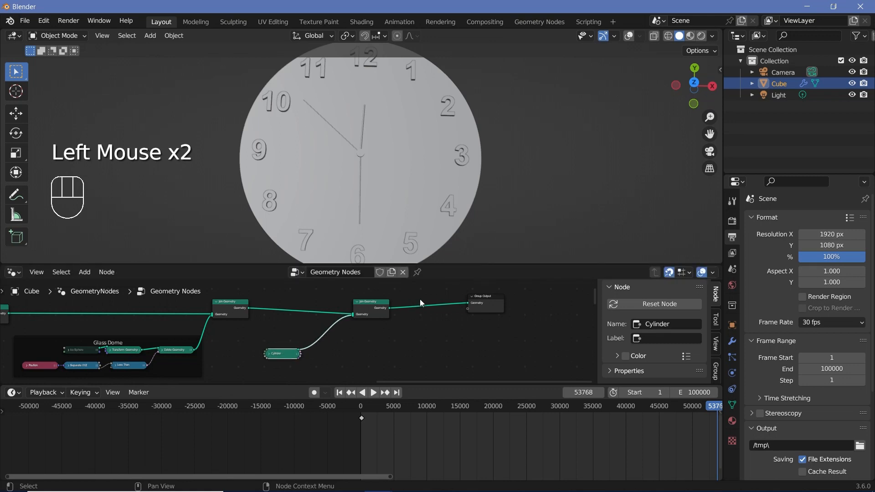
- Insert a Set Shade Smooth node between the last Join Geometry and Group Output and inspect the shading
{"action": "middle_click_drag", "start_coordinate": [426, 309], "coordinate": [449, 298]}
{"action": "scroll", "coordinate": [349, 337], "scroll_direction": "up", "scroll_amount": 2}
{"action": "scroll", "coordinate": [283, 341], "scroll_direction": "down", "scroll_amount": 5}
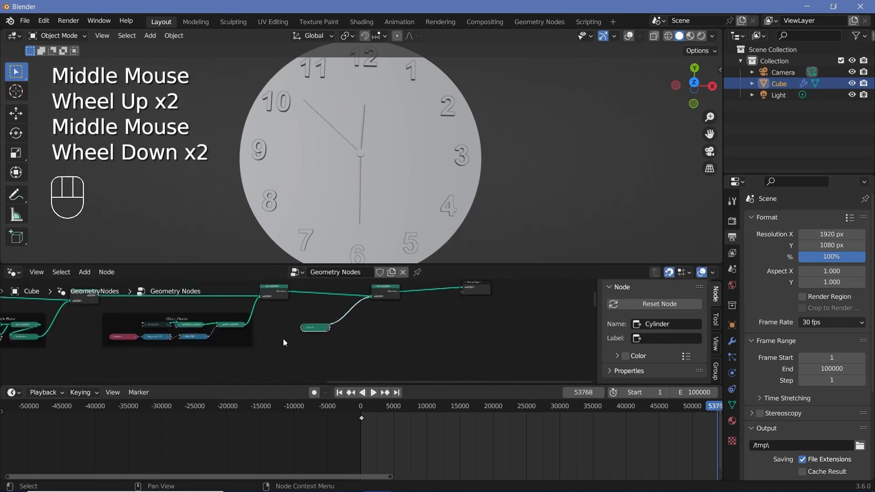
{"action": "middle_click_drag", "start_coordinate": [237, 353], "coordinate": [412, 362]}
{"action": "scroll", "coordinate": [129, 338], "scroll_direction": "down", "scroll_amount": 3}
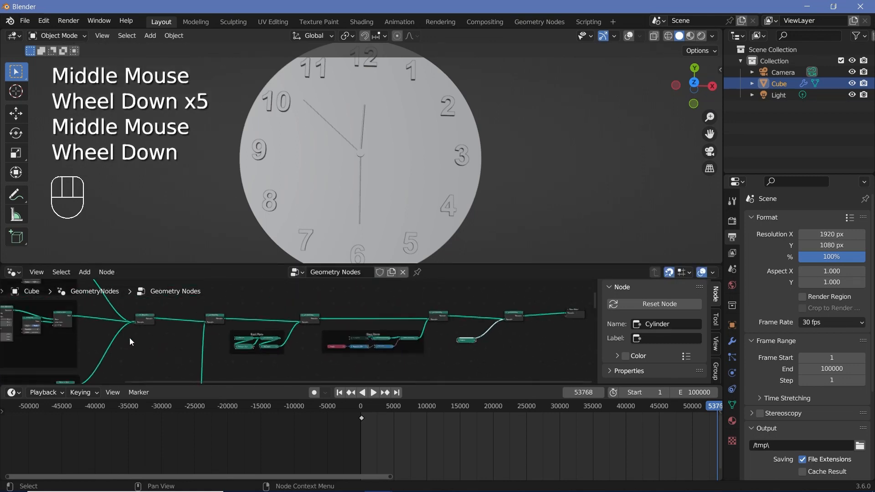
{"action": "middle_click_drag", "start_coordinate": [130, 338], "coordinate": [191, 340]}
{"action": "middle_click_drag", "start_coordinate": [191, 339], "coordinate": [283, 342]}
{"action": "scroll", "coordinate": [290, 342], "scroll_direction": "up", "scroll_amount": 6}
{"action": "scroll", "coordinate": [295, 338], "scroll_direction": "up", "scroll_amount": 2}
{"action": "key", "text": "shift+a"}
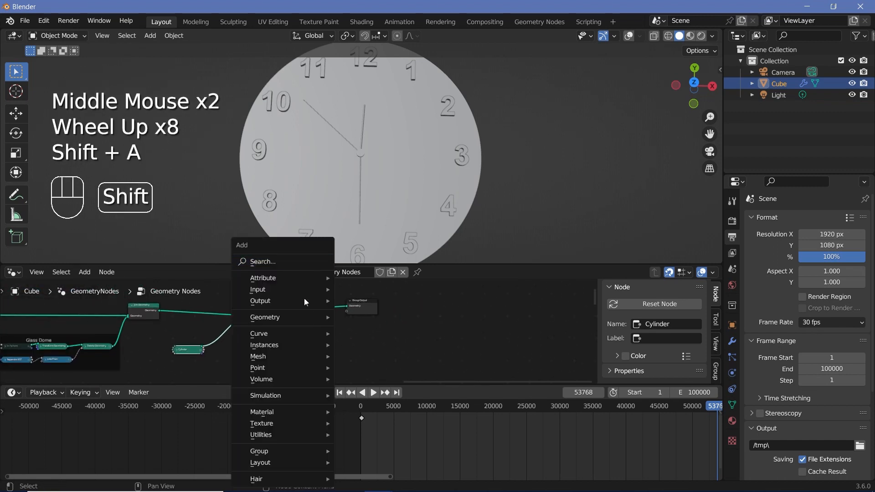
{"action": "left_click", "coordinate": [293, 265]}
{"action": "type", "text": "set sh"}
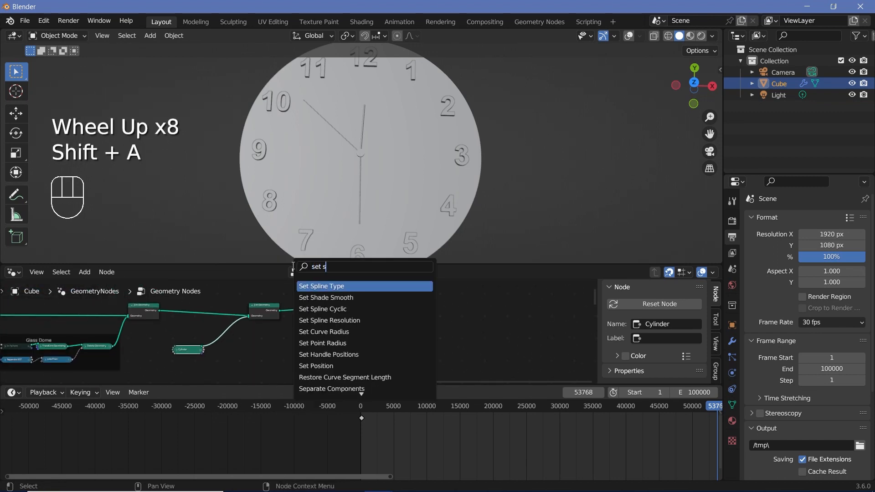
{"action": "key", "text": "Return"}
{"action": "left_click", "coordinate": [324, 321]}
{"action": "scroll", "coordinate": [388, 179], "scroll_direction": "up", "scroll_amount": 2}
{"action": "scroll", "coordinate": [389, 182], "scroll_direction": "up", "scroll_amount": 1}
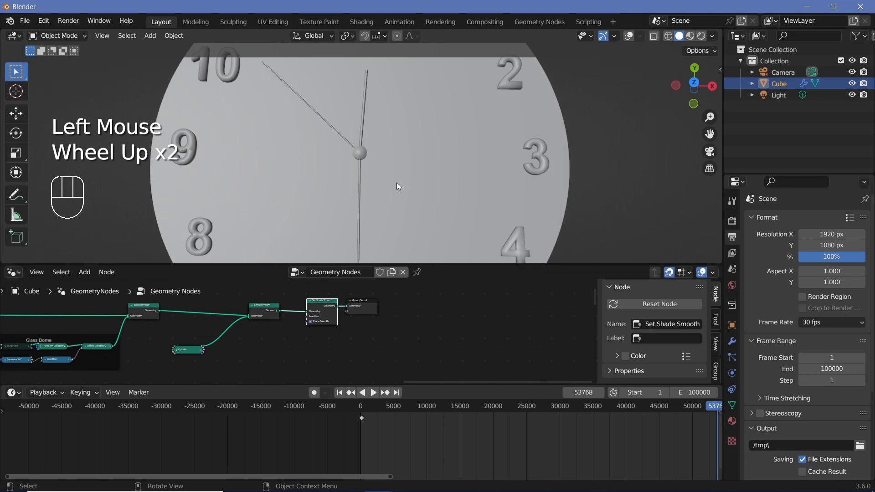
- Add four empty material slots to the Cube object below its existing material
{"action": "middle_click_drag", "start_coordinate": [236, 338], "coordinate": [266, 323]}
{"action": "middle_click_drag", "start_coordinate": [122, 339], "coordinate": [322, 331]}
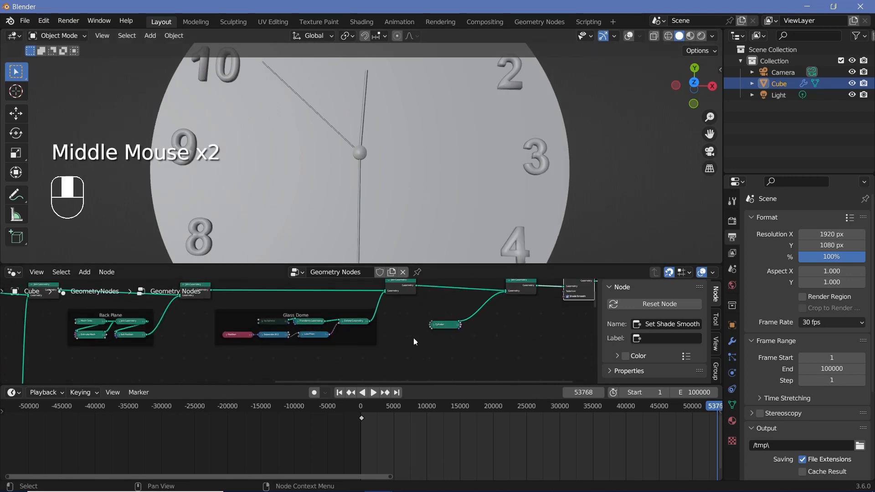
{"action": "scroll", "coordinate": [323, 331], "scroll_direction": "down", "scroll_amount": 2}
{"action": "left_click", "coordinate": [732, 421]}
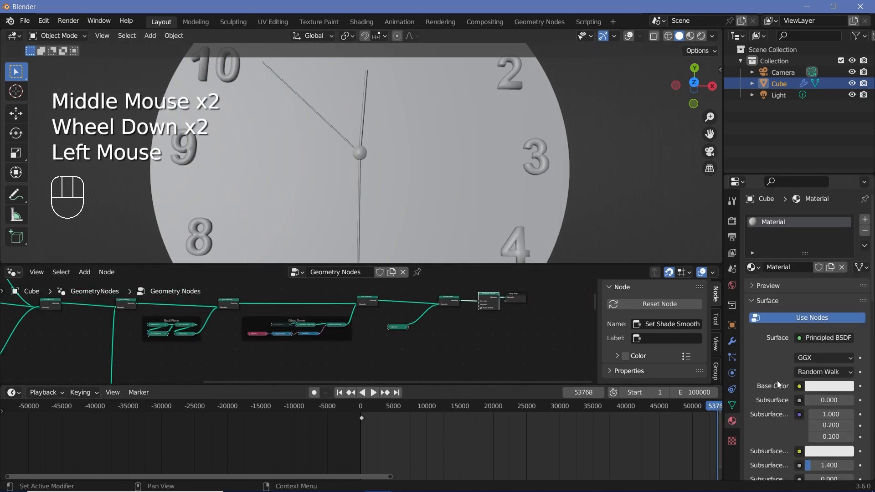
{"action": "left_click", "coordinate": [866, 220]}
{"action": "left_click", "coordinate": [866, 220]}
{"action": "left_click", "coordinate": [866, 220]}
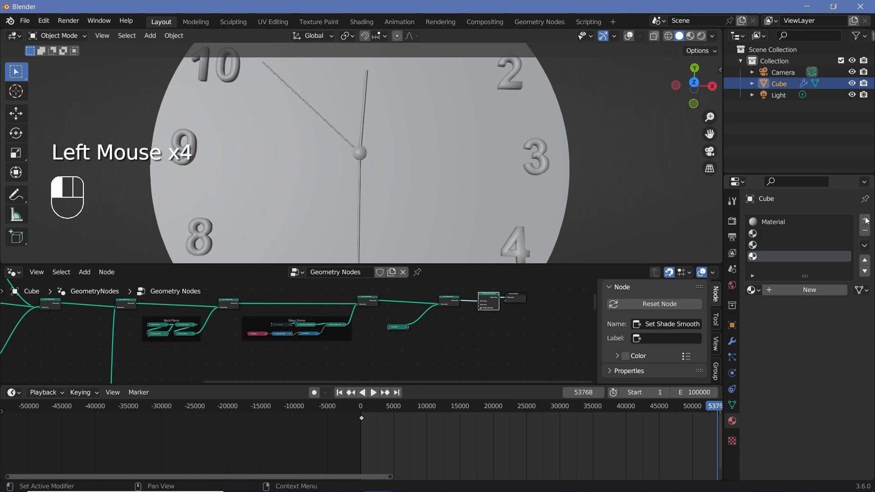
{"action": "left_click", "coordinate": [764, 221]}
{"action": "left_click", "coordinate": [792, 230]}
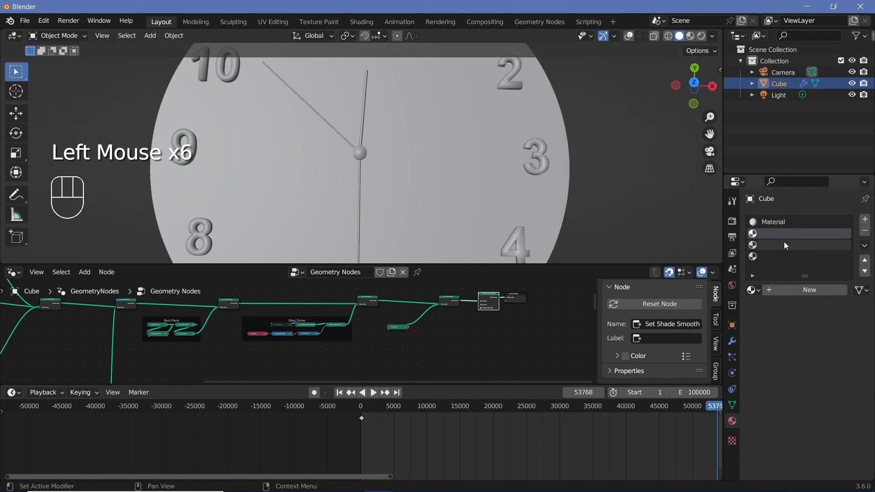
{"action": "left_click", "coordinate": [784, 245]}
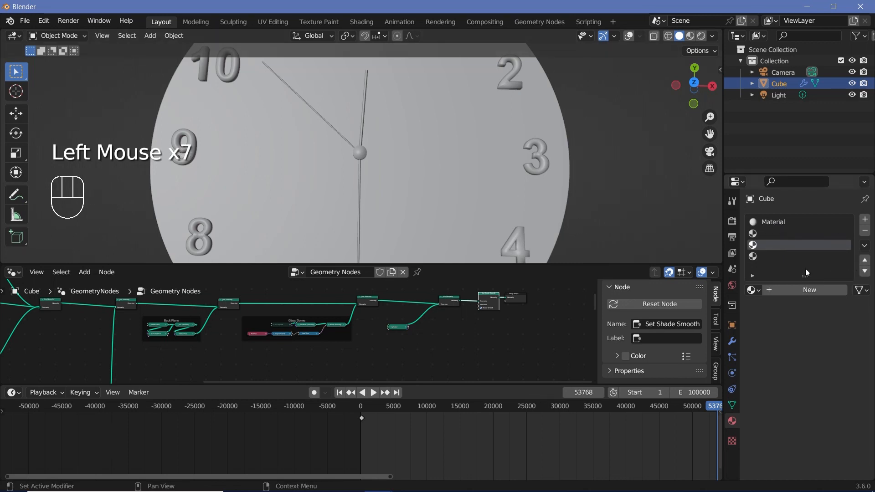
{"action": "left_click", "coordinate": [793, 257]}
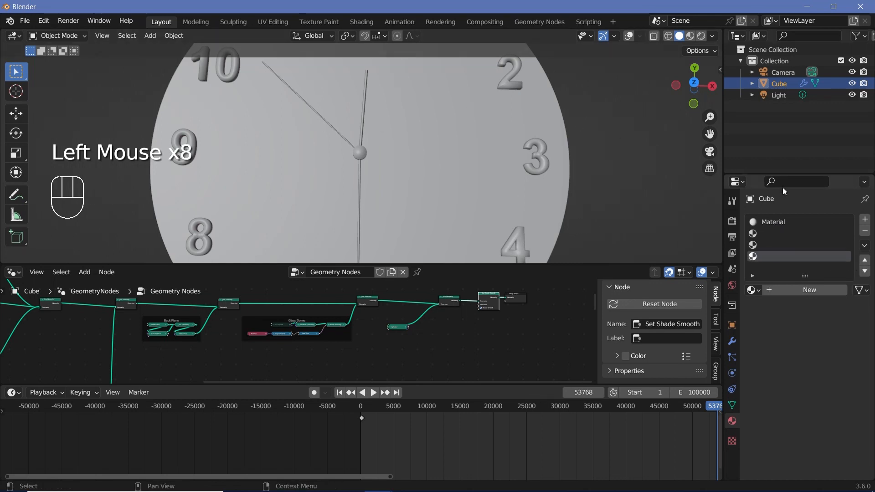
{"action": "left_click", "coordinate": [864, 219]}
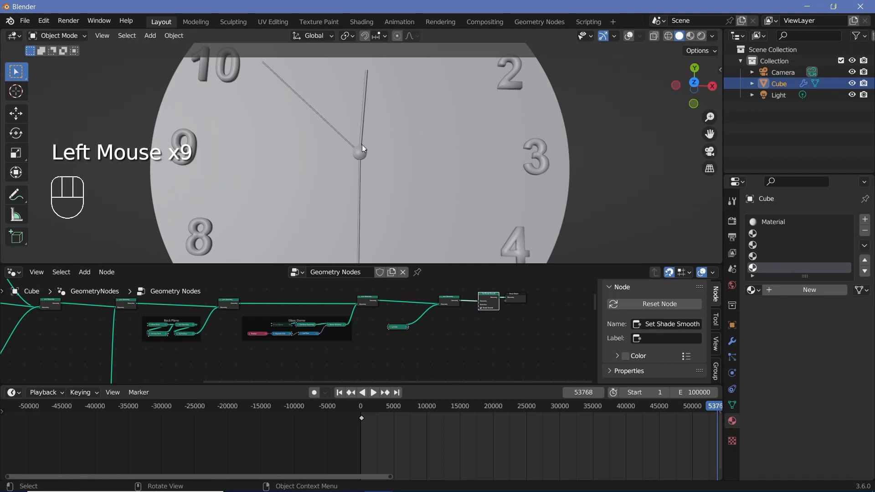
- Rename the material in the first slot to Back plane
{"action": "left_click", "coordinate": [779, 222]}
{"action": "left_click", "coordinate": [795, 291]}
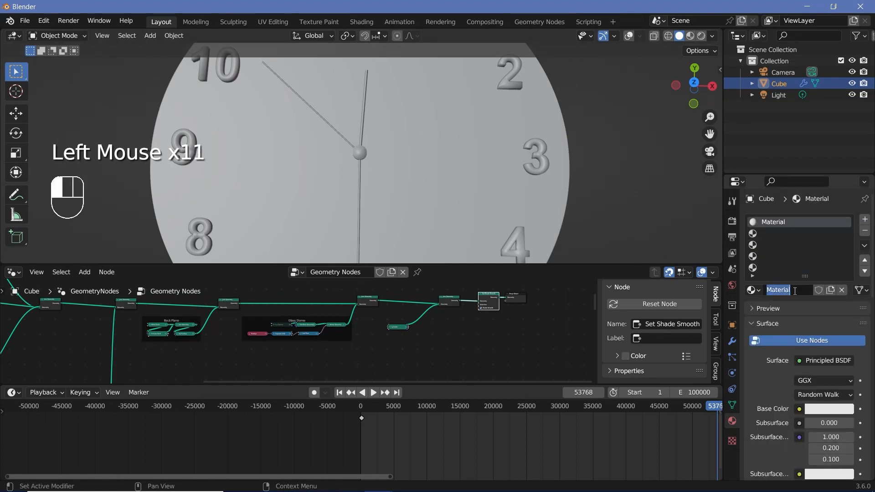
{"action": "type", "text": "Back plane"}
- Create new materials named Hands in the second slot and Scew in the third slot
{"action": "left_click", "coordinate": [798, 234]}
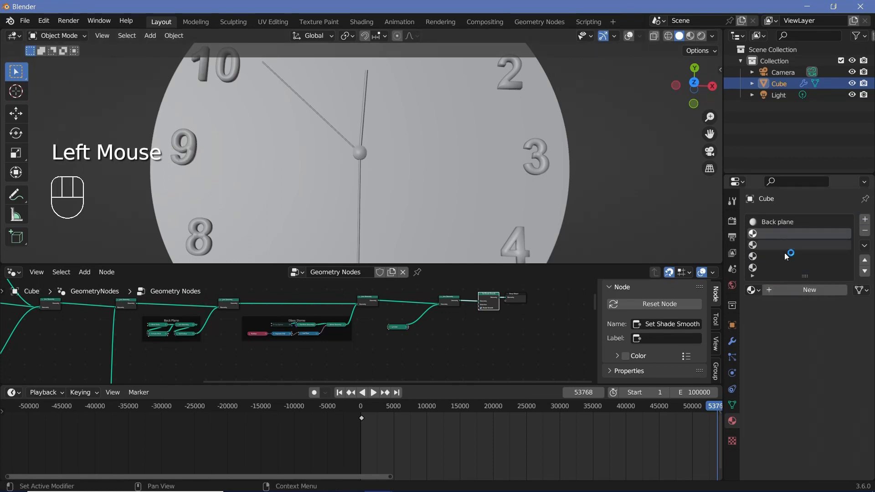
{"action": "left_click", "coordinate": [809, 291]}
{"action": "left_click", "coordinate": [792, 291]}
{"action": "type", "text": "Han"}
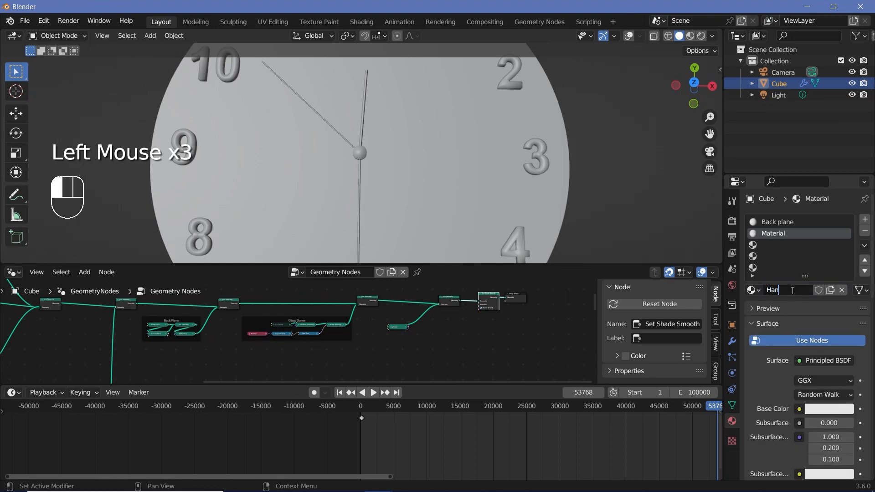
{"action": "type", "text": "ds"}
{"action": "left_click", "coordinate": [788, 246]}
{"action": "left_click", "coordinate": [788, 295]}
{"action": "left_click", "coordinate": [788, 291]}
{"action": "type", "text": "Scew"}
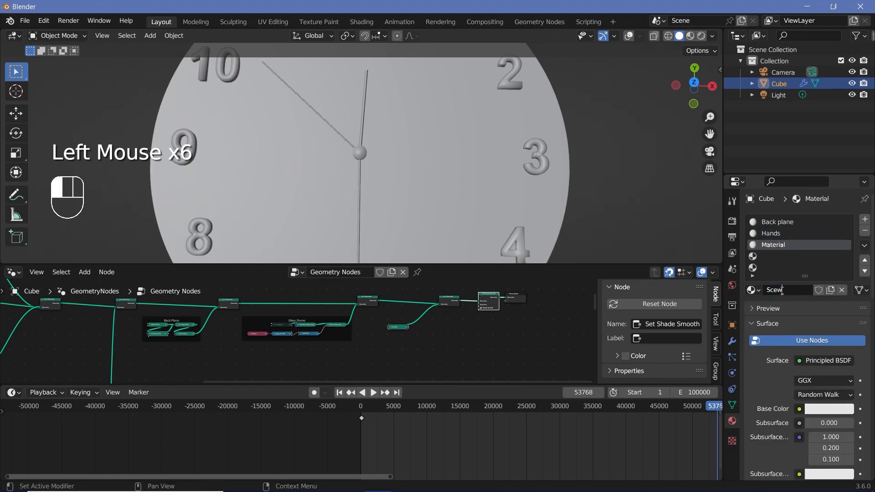
- Create new materials named Numbers in the fourth slot and Glass Dome in the fifth slot
{"action": "left_click", "coordinate": [785, 257]}
{"action": "left_click", "coordinate": [782, 292]}
{"action": "key", "text": "shift"}
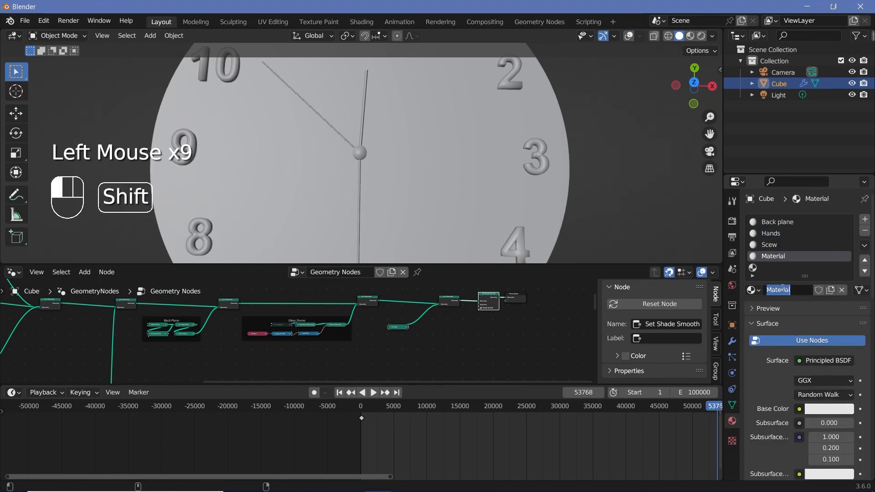
{"action": "type", "text": "Numb"}
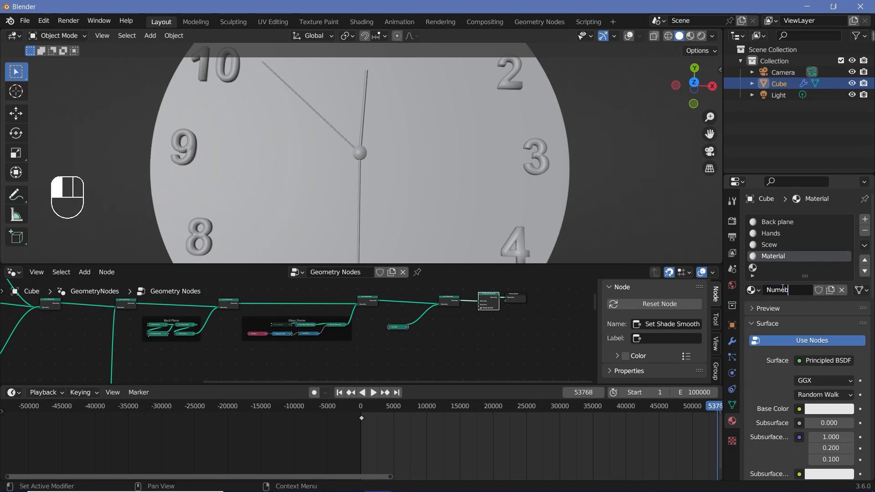
{"action": "type", "text": "ers"}
{"action": "left_click", "coordinate": [784, 268]}
{"action": "left_click", "coordinate": [783, 290]}
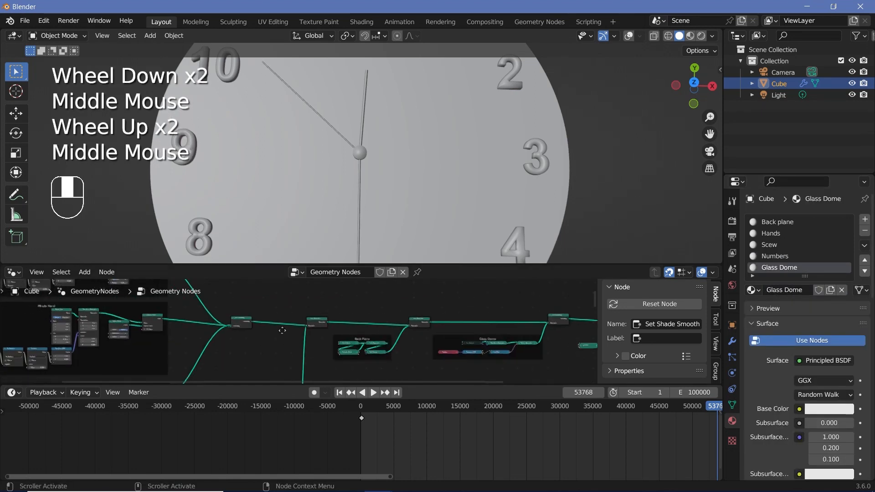
- Add a Set Material node near the Join Geometry that merges the clock hands
{"action": "scroll", "coordinate": [283, 318], "scroll_direction": "up", "scroll_amount": 1, "text": "shift"}
{"action": "key", "text": "shift+a"}
{"action": "type", "text": "set"}
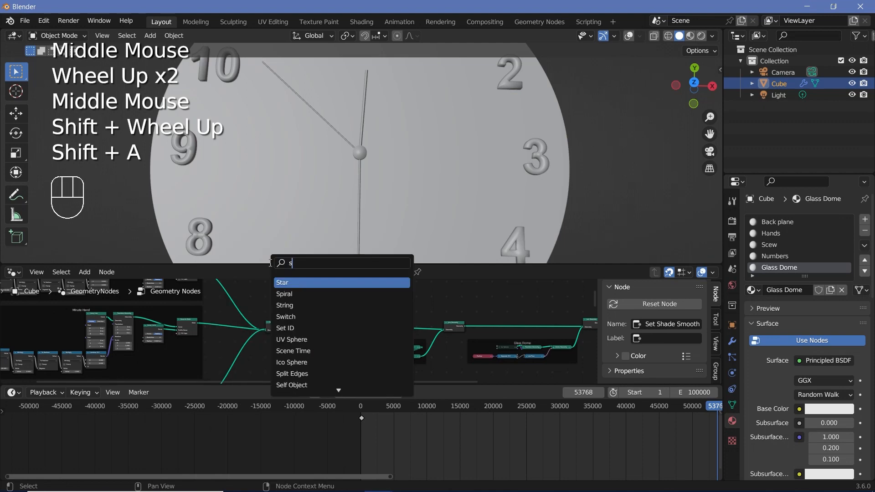
{"action": "left_click", "coordinate": [301, 293]}
{"action": "left_click", "coordinate": [288, 336]}
- Insert the Set Material node right after the hands' Join Geometry and assign it the Hands material
{"action": "scroll", "coordinate": [288, 337], "scroll_direction": "up", "scroll_amount": 2}
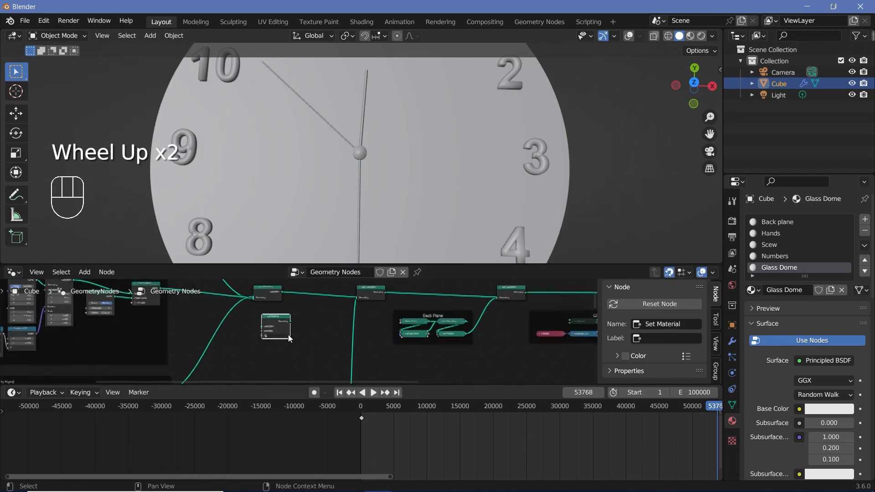
{"action": "middle_click_drag", "start_coordinate": [288, 336], "coordinate": [261, 354]}
{"action": "scroll", "coordinate": [262, 354], "scroll_direction": "up", "scroll_amount": 1}
{"action": "left_click_drag", "start_coordinate": [242, 335], "coordinate": [292, 329]}
{"action": "middle_click_drag", "start_coordinate": [182, 354], "coordinate": [205, 347]}
{"action": "scroll", "coordinate": [205, 346], "scroll_direction": "down", "scroll_amount": 4}
{"action": "middle_click_drag", "start_coordinate": [205, 346], "coordinate": [396, 336]}
{"action": "scroll", "coordinate": [274, 337], "scroll_direction": "up", "scroll_amount": 4}
{"action": "scroll", "coordinate": [396, 336], "scroll_direction": "up", "scroll_amount": 2}
{"action": "left_click", "coordinate": [396, 335]}
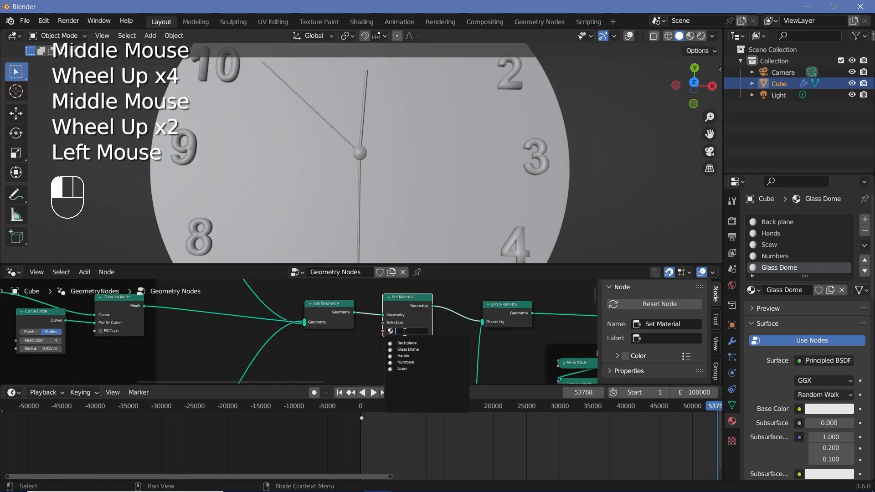
{"action": "left_click", "coordinate": [413, 354]}
- Insert a duplicate of the hands' Set Material node on the numerals' geometry link and assign it the Numbers material
{"action": "scroll", "coordinate": [439, 312], "scroll_direction": "down", "scroll_amount": 3}
{"action": "middle_click_drag", "start_coordinate": [440, 312], "coordinate": [338, 304]}
{"action": "left_click", "coordinate": [325, 306]}
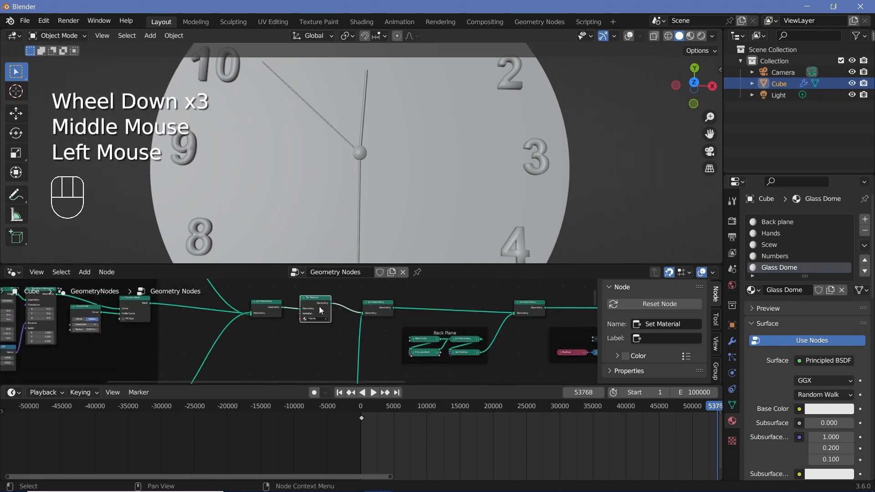
{"action": "key", "text": "shift+d"}
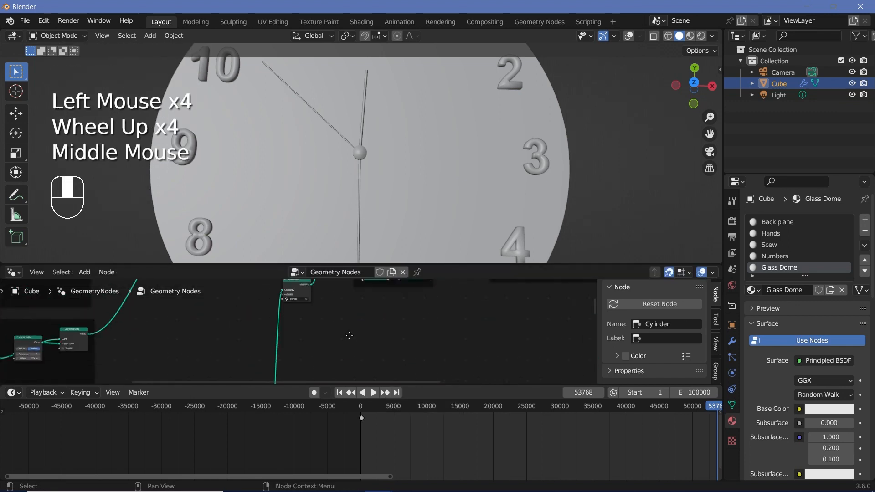
{"action": "middle_click_drag", "start_coordinate": [349, 336], "coordinate": [435, 369]}
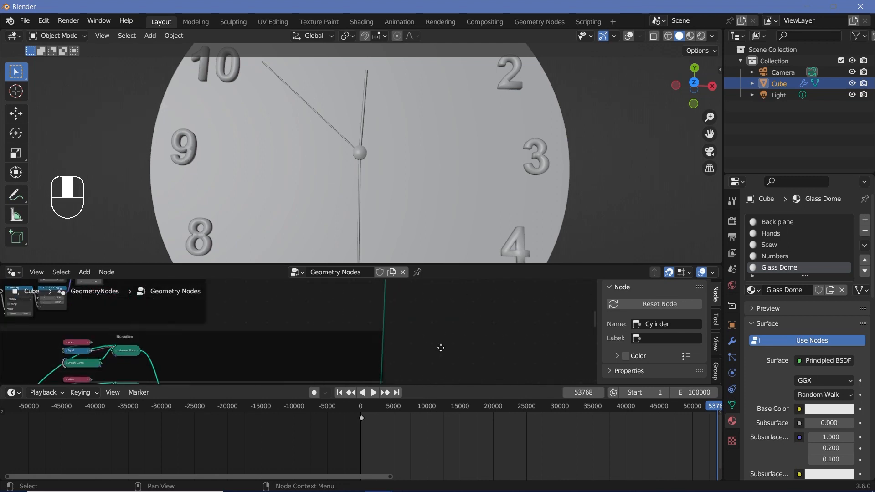
{"action": "scroll", "coordinate": [345, 305], "scroll_direction": "up", "scroll_amount": 3}
{"action": "scroll", "coordinate": [337, 331], "scroll_direction": "up", "scroll_amount": 1}
{"action": "left_click", "coordinate": [335, 328]}
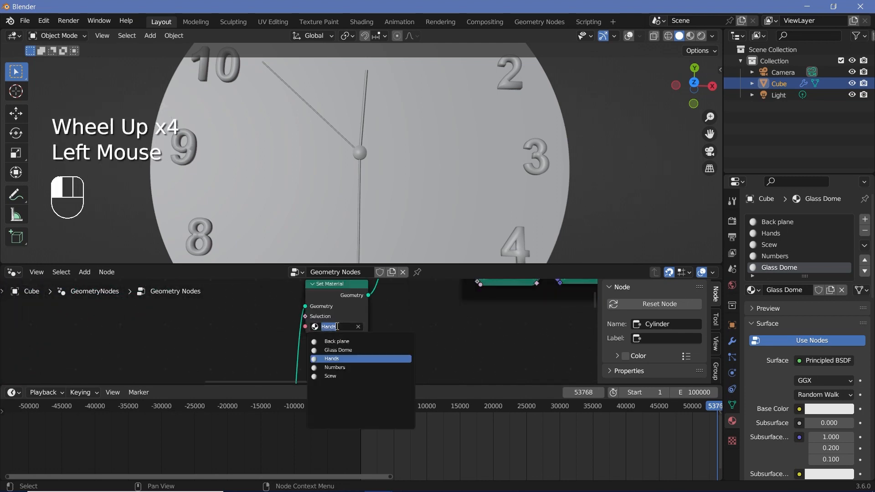
- Add a Set Material node between the Back Plane frame's output and its Join Geometry, and assign it the Back plane material
{"action": "key", "text": "shift+a"}
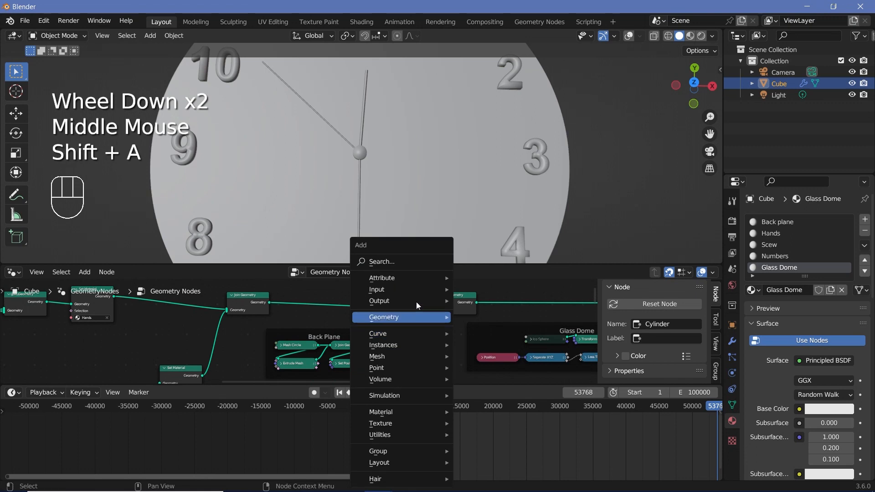
{"action": "left_click", "coordinate": [413, 261]}
{"action": "type", "text": "set"}
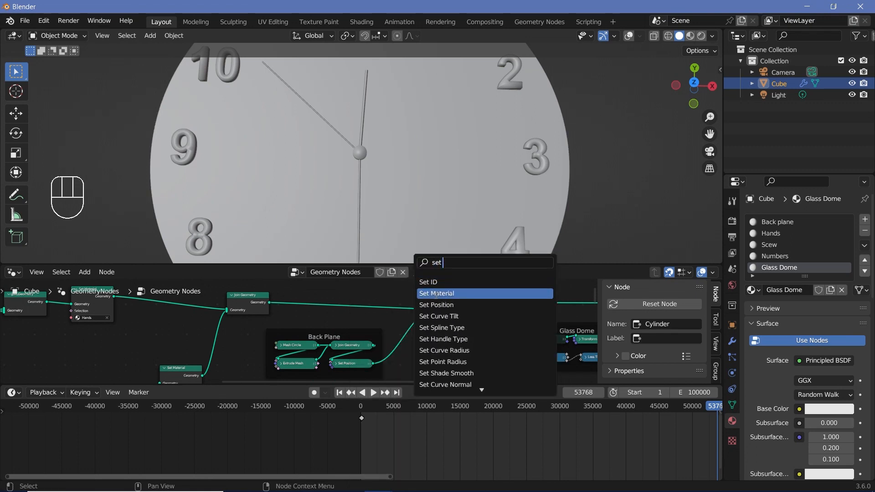
{"action": "left_click", "coordinate": [437, 294]}
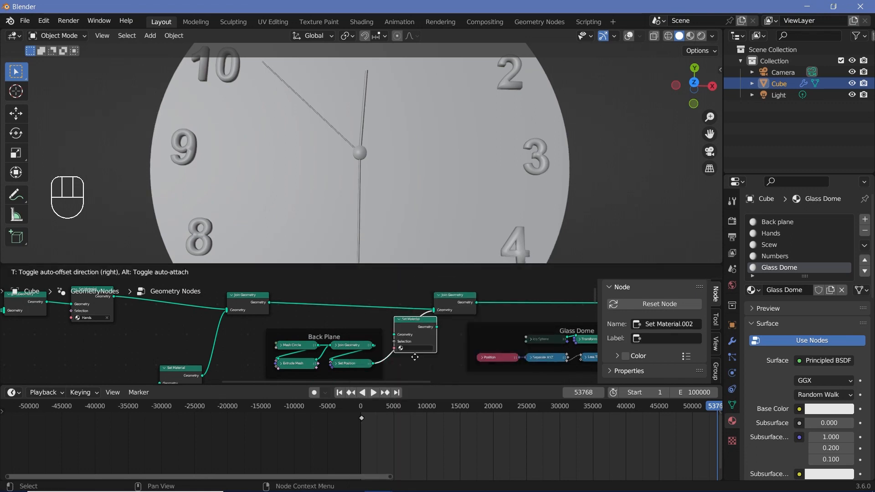
{"action": "left_click", "coordinate": [410, 323]}
{"action": "left_click", "coordinate": [432, 348]}
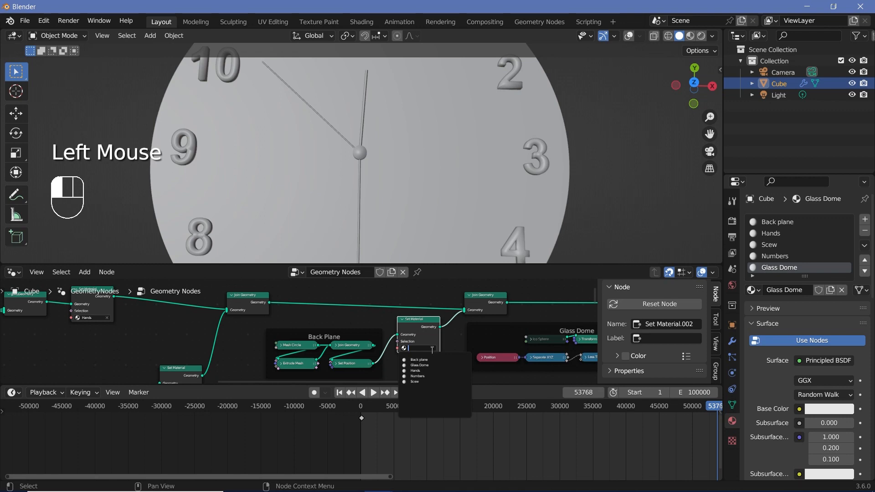
{"action": "left_click", "coordinate": [432, 359]}
- Unmute the dome's Ico Sphere and insert a duplicated Set Material node after the dome's Delete Geometry with the Glass Dome material
{"action": "middle_click_drag", "start_coordinate": [547, 342], "coordinate": [357, 343]}
{"action": "left_click", "coordinate": [357, 341]}
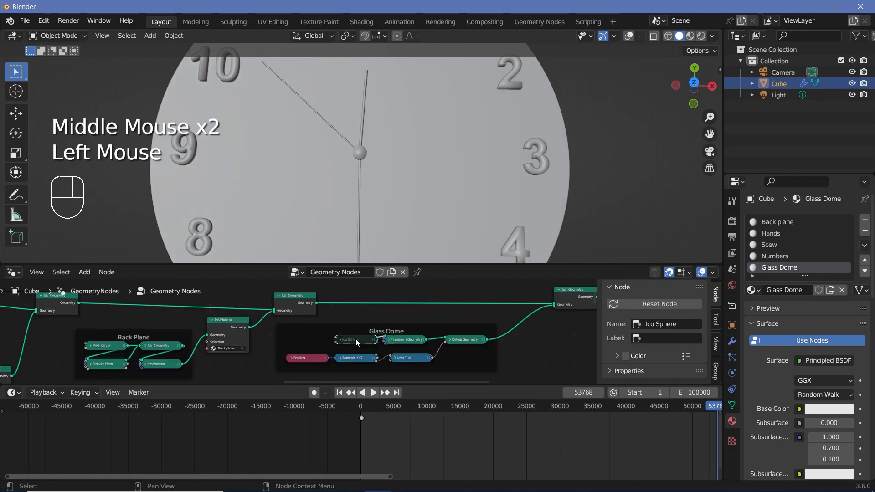
{"action": "key", "text": "m"}
{"action": "left_click", "coordinate": [225, 327]}
{"action": "key", "text": "shift+d"}
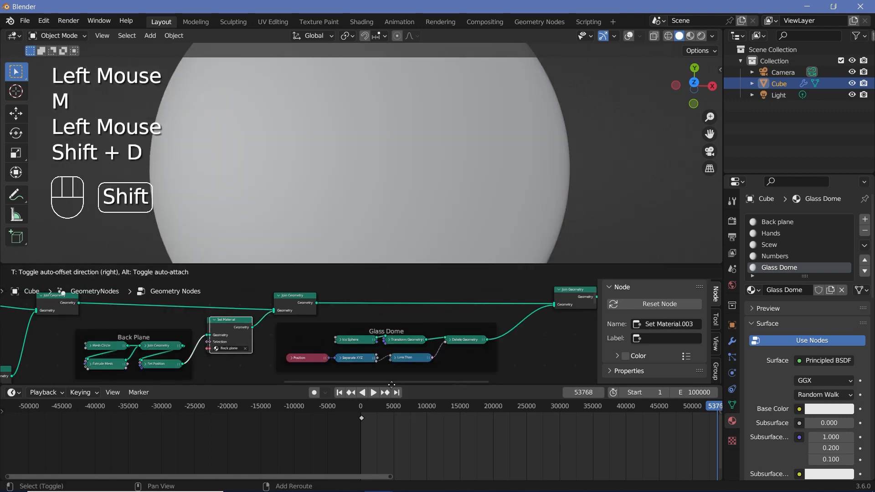
{"action": "middle_click_drag", "start_coordinate": [544, 346], "coordinate": [454, 346]}
{"action": "left_click", "coordinate": [451, 344]}
- Duplicate the dome's Set Material node onto the Cylinder's output link and assign it the Scew material
{"action": "middle_click_drag", "start_coordinate": [510, 350], "coordinate": [303, 377]}
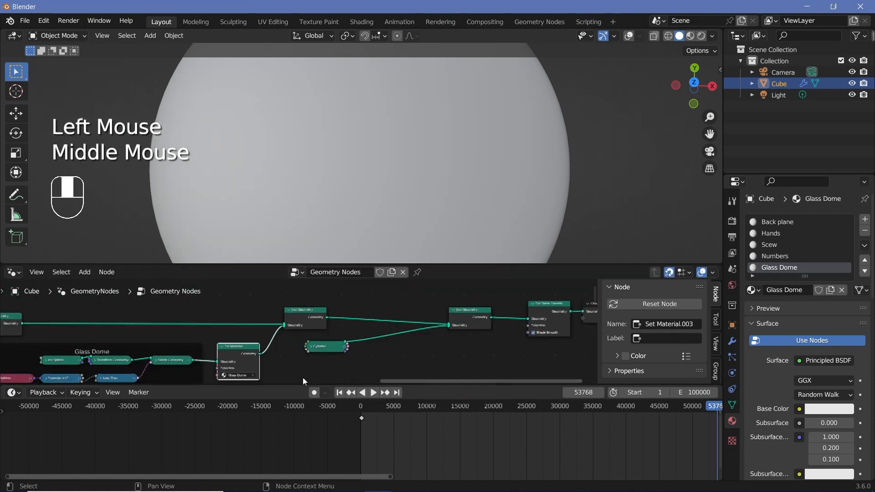
{"action": "scroll", "coordinate": [251, 365], "scroll_direction": "up", "scroll_amount": 2}
{"action": "scroll", "coordinate": [221, 352], "scroll_direction": "up", "scroll_amount": 1}
{"action": "scroll", "coordinate": [133, 349], "scroll_direction": "up", "scroll_amount": 1}
{"action": "middle_click_drag", "start_coordinate": [214, 352], "coordinate": [121, 342]}
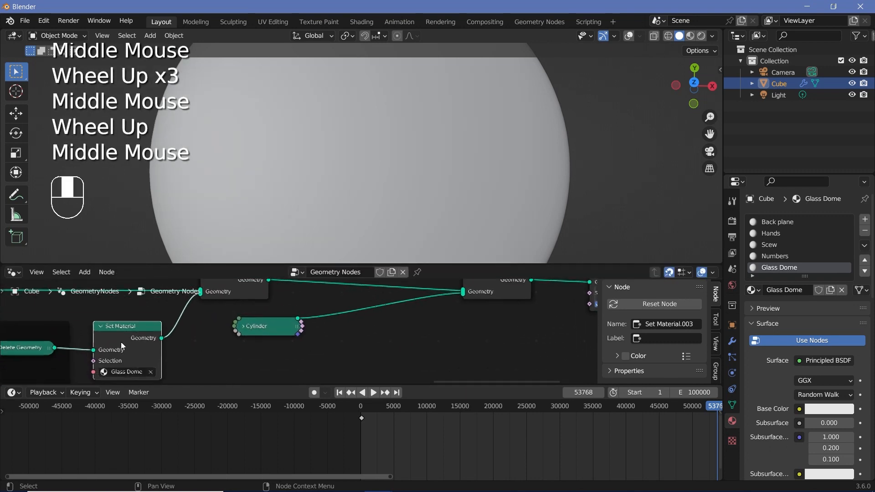
{"action": "left_click", "coordinate": [121, 342]}
{"action": "key", "text": "shift+d"}
{"action": "left_click", "coordinate": [369, 333]}
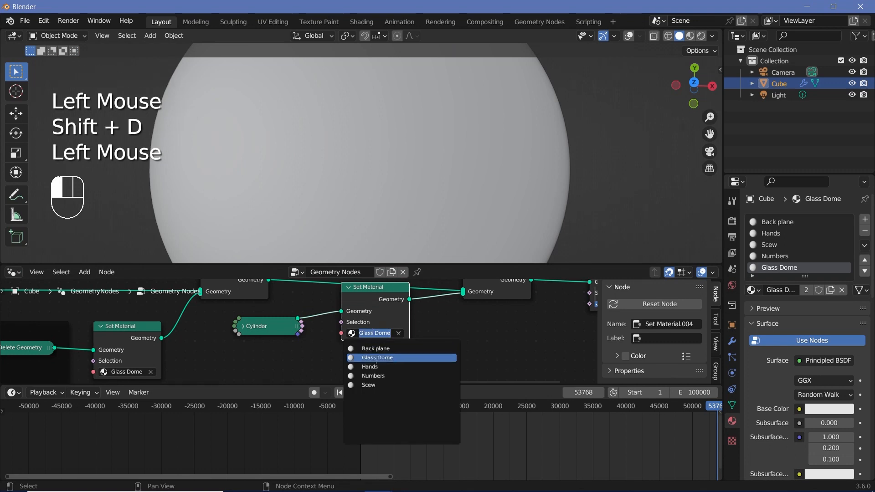
{"action": "left_click", "coordinate": [369, 385]}
{"action": "scroll", "coordinate": [415, 318], "scroll_direction": "down", "scroll_amount": 4}
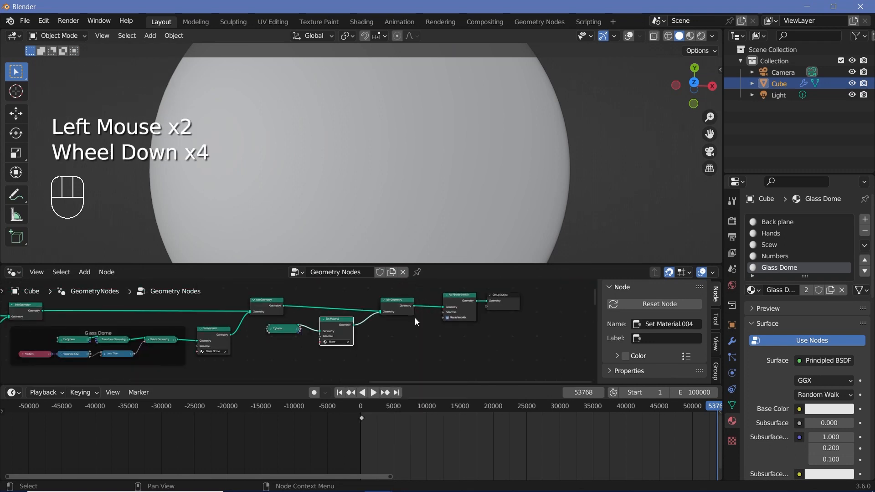
{"action": "middle_click_drag", "start_coordinate": [414, 318], "coordinate": [405, 324]}
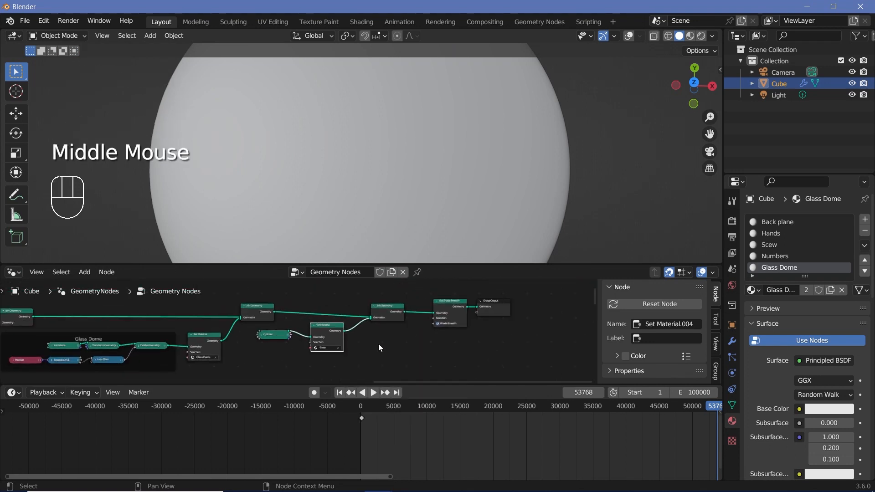
- Enable Ambient Occlusion, Bloom and Screen Space Reflections with Refraction in the Eevee render settings
{"action": "left_click", "coordinate": [732, 222]}
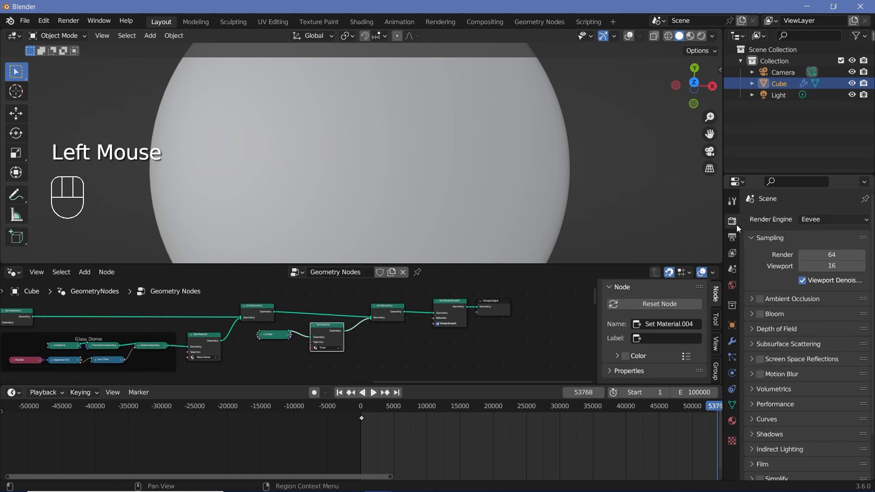
{"action": "left_click", "coordinate": [762, 316]}
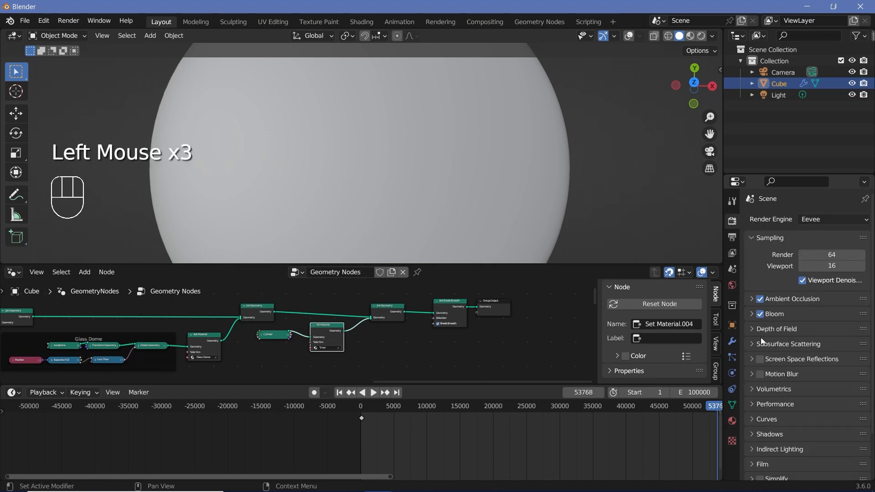
{"action": "left_click", "coordinate": [753, 361]}
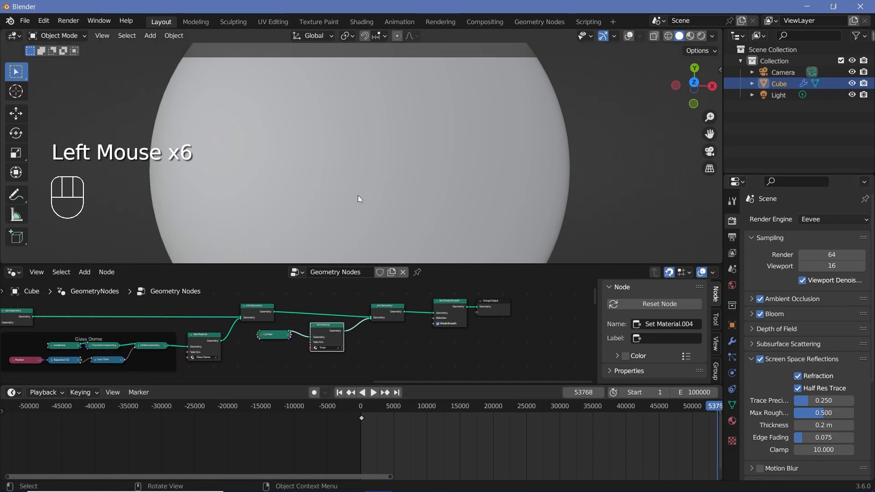
- Switch the node area to the Shader Editor, show the Glass Dome material's settings and set the viewport to Rendered shading
{"action": "left_click", "coordinate": [15, 274]}
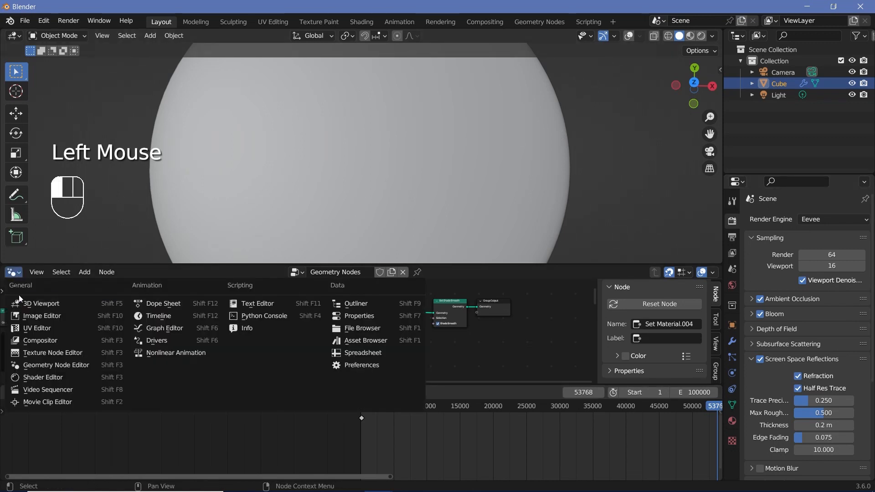
{"action": "left_click", "coordinate": [48, 376]}
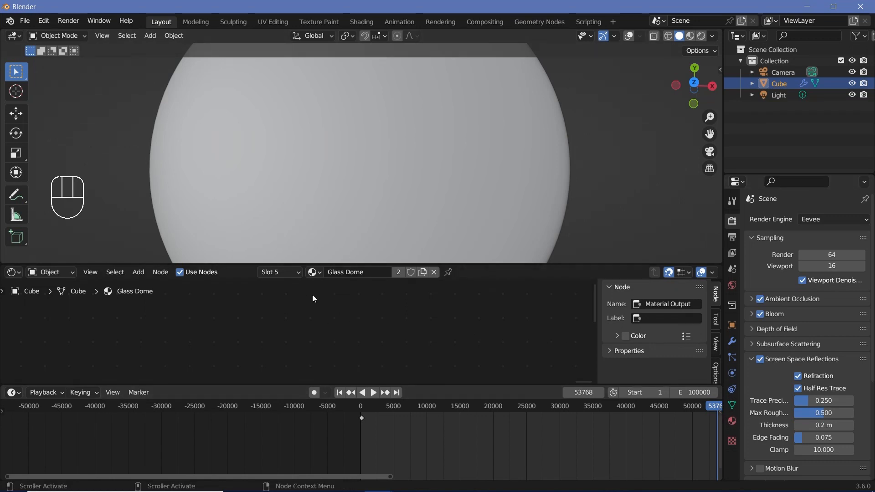
{"action": "left_click", "coordinate": [733, 420]}
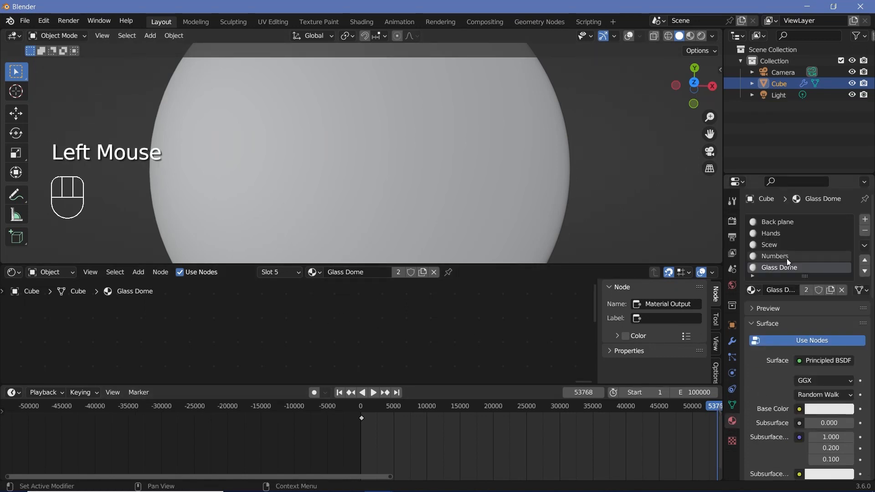
{"action": "left_click", "coordinate": [765, 276]}
{"action": "scroll", "coordinate": [397, 192], "scroll_direction": "down", "scroll_amount": 2}
{"action": "middle_click_drag", "start_coordinate": [392, 171], "coordinate": [347, 169]}
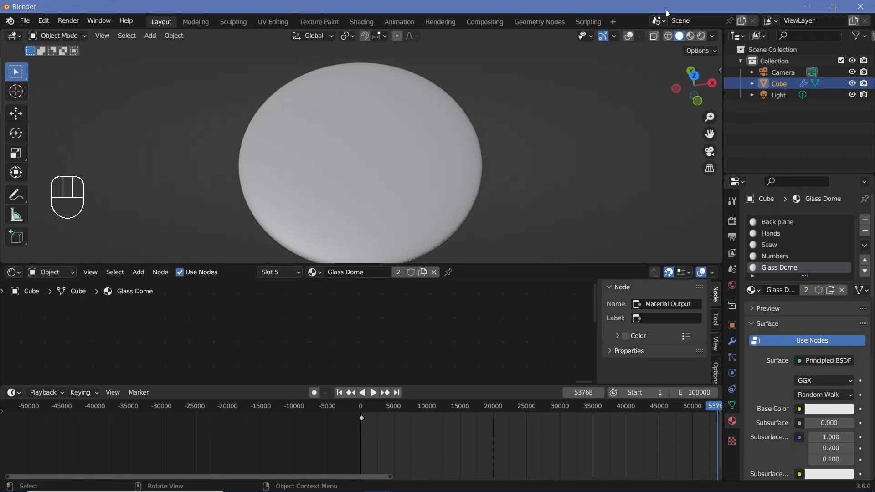
{"action": "left_click", "coordinate": [701, 37]}
- Set the Glass Dome material to Alpha Blend with Shadow Mode None and enable Screen Space Refraction
{"action": "scroll", "coordinate": [771, 368], "scroll_direction": "down", "scroll_amount": 13}
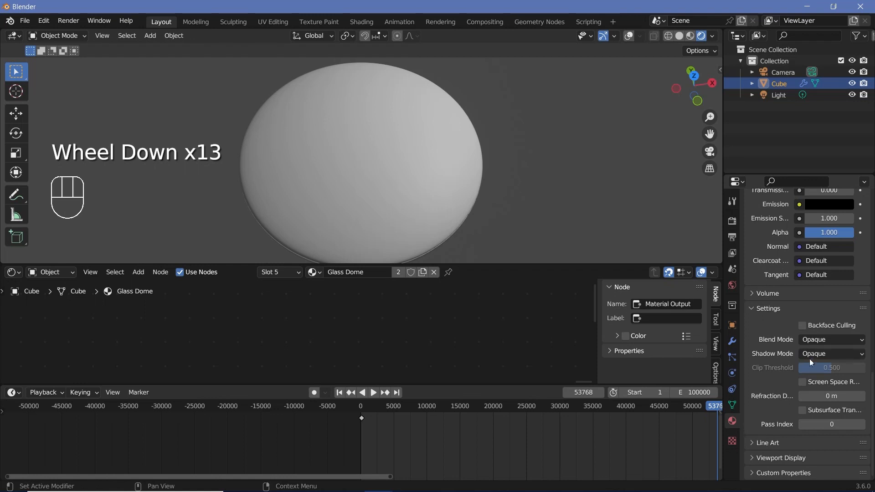
{"action": "left_click", "coordinate": [817, 340]}
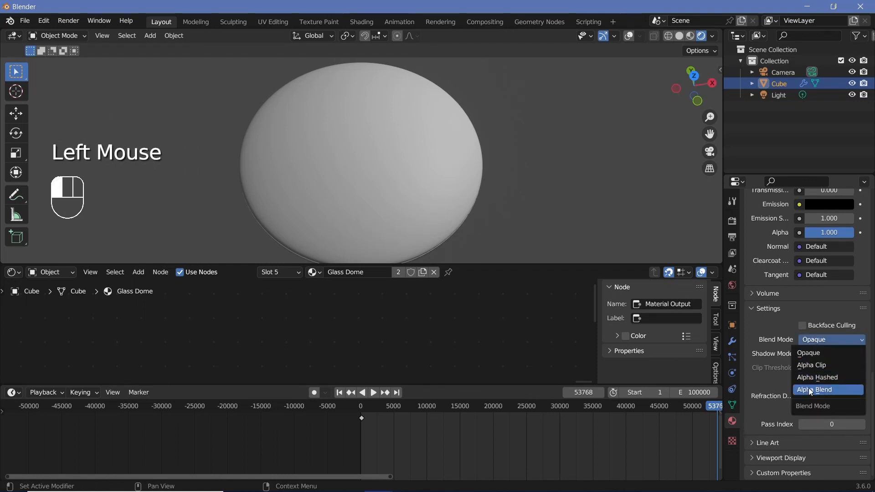
{"action": "left_click", "coordinate": [808, 387]}
{"action": "left_click", "coordinate": [805, 356]}
{"action": "left_click", "coordinate": [807, 365]}
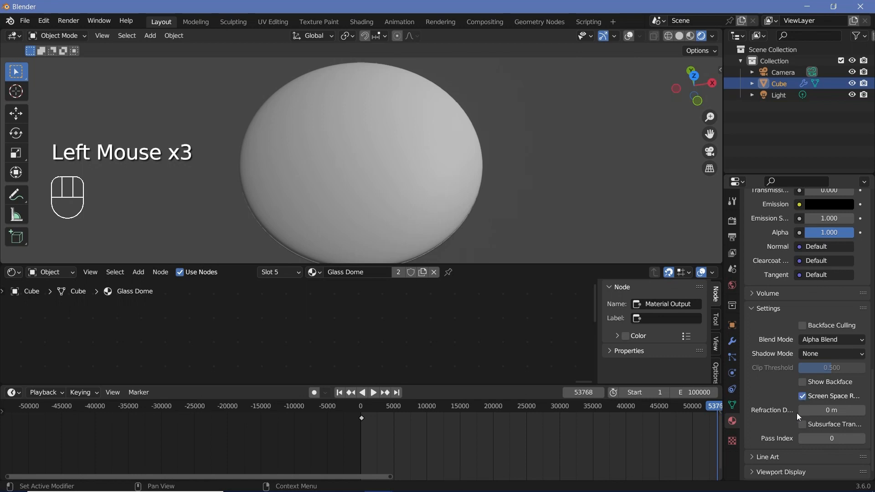
{"action": "scroll", "coordinate": [406, 341], "scroll_direction": "down", "scroll_amount": 4}
{"action": "scroll", "coordinate": [337, 343], "scroll_direction": "up", "scroll_amount": 2}
- Replace the Glass Dome material's Principled BSDF with a Glass BSDF connected to the Material Output's Surface
{"action": "middle_click_drag", "start_coordinate": [337, 342], "coordinate": [370, 351]}
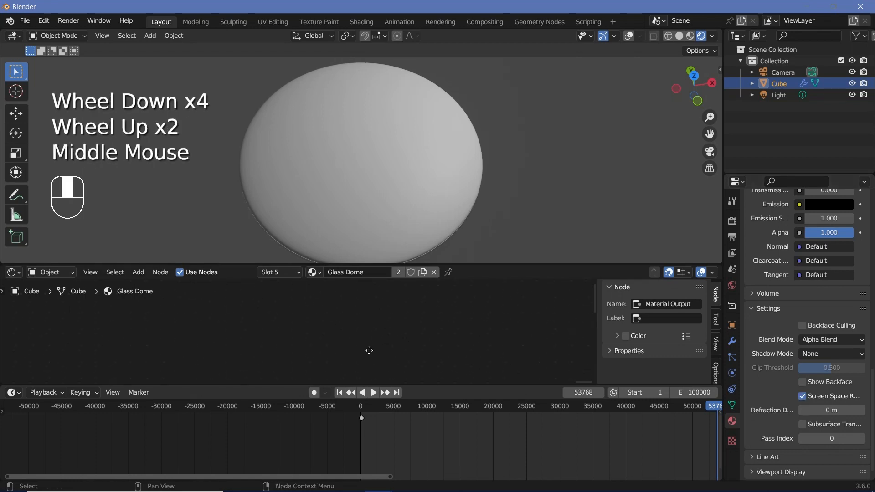
{"action": "key", "text": "KP_Decimal"}
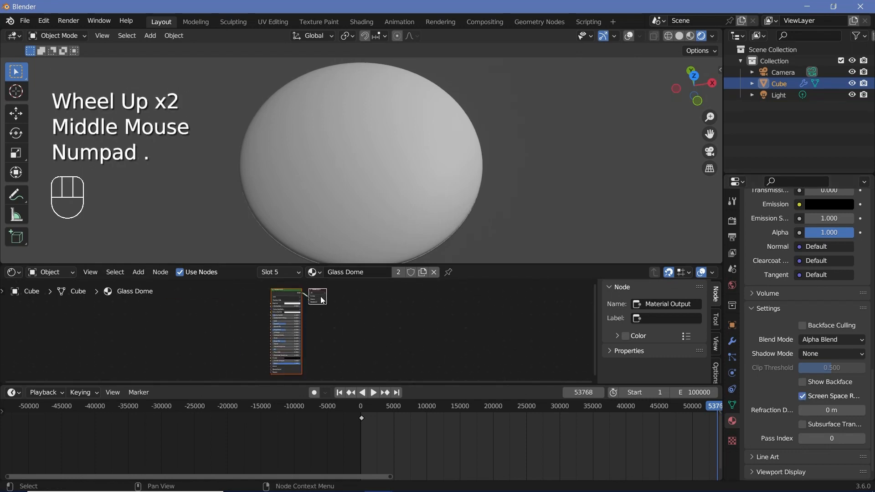
{"action": "scroll", "coordinate": [321, 297], "scroll_direction": "up", "scroll_amount": 4}
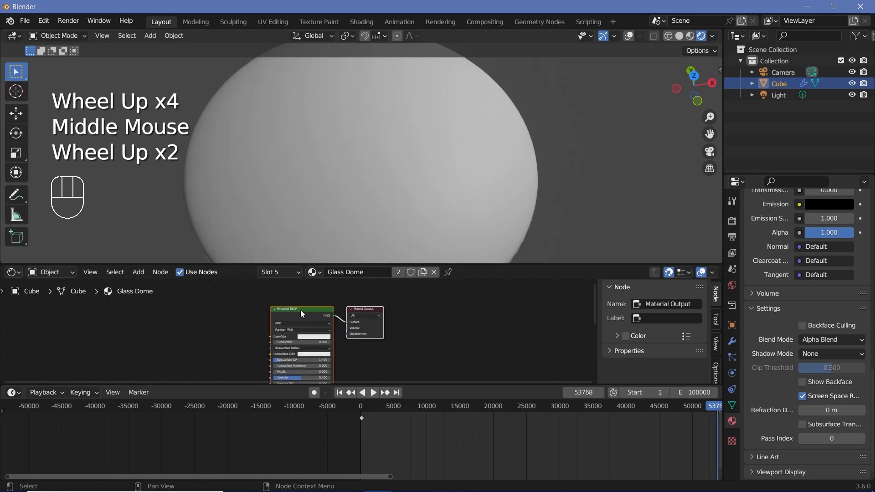
{"action": "left_click", "coordinate": [300, 310]}
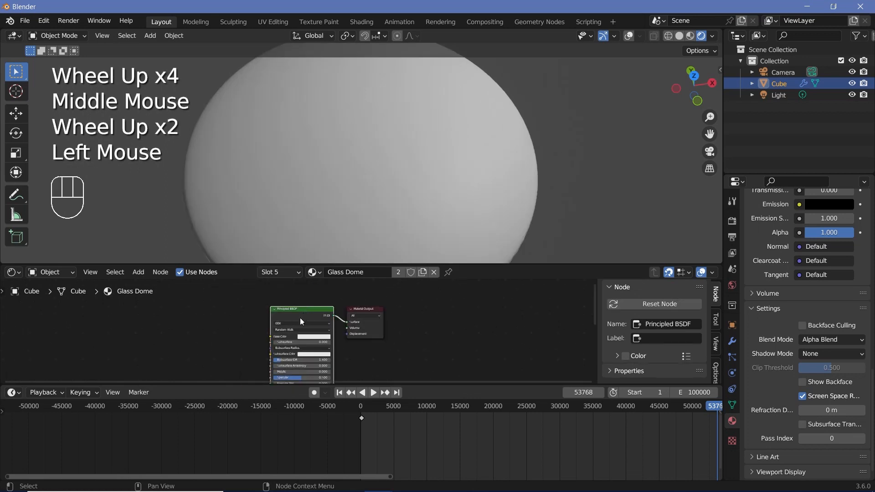
{"action": "key", "text": "x"}
{"action": "key", "text": "shift+a"}
{"action": "mouse_move", "coordinate": [277, 294]}
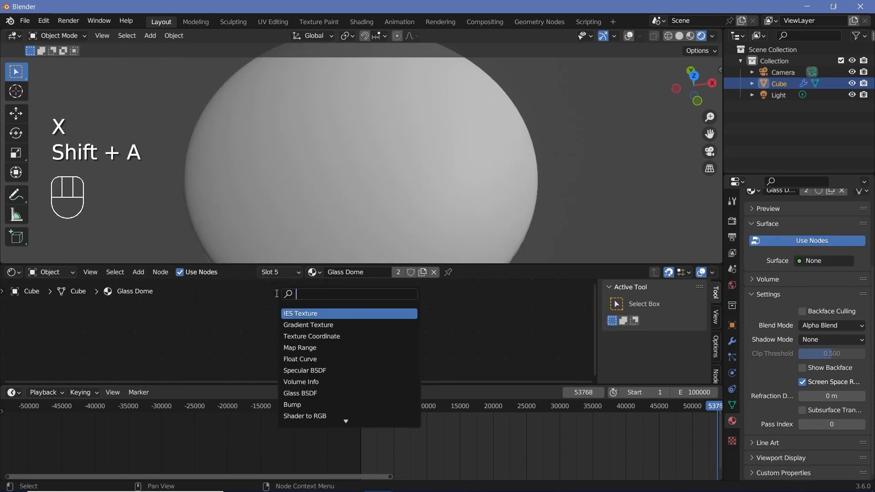
{"action": "type", "text": "glass"}
{"action": "key", "text": "Return"}
{"action": "left_click_drag", "start_coordinate": [312, 310], "coordinate": [350, 326]}
- Select the scene's point light and turn off its shadow
{"action": "middle_click_drag", "start_coordinate": [387, 104], "coordinate": [362, 173]}
{"action": "scroll", "coordinate": [362, 173], "scroll_direction": "up", "scroll_amount": 3}
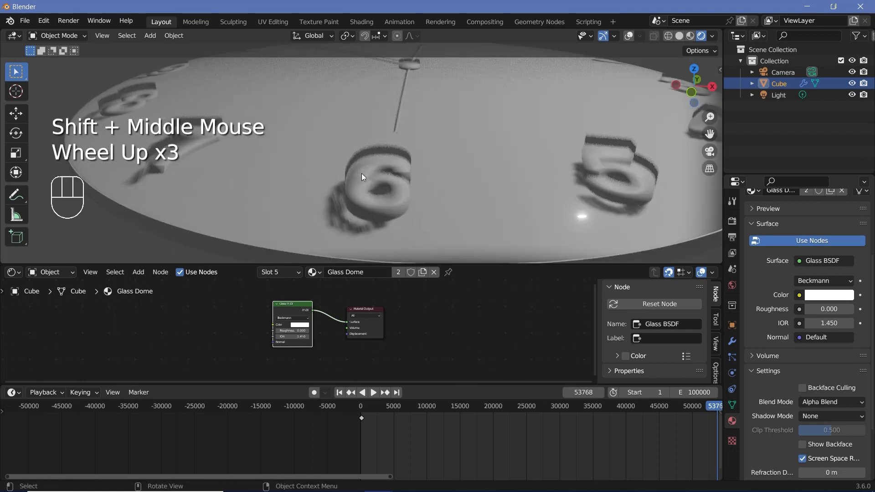
{"action": "scroll", "coordinate": [362, 173], "scroll_direction": "up", "scroll_amount": 1}
{"action": "scroll", "coordinate": [501, 161], "scroll_direction": "down", "scroll_amount": 2}
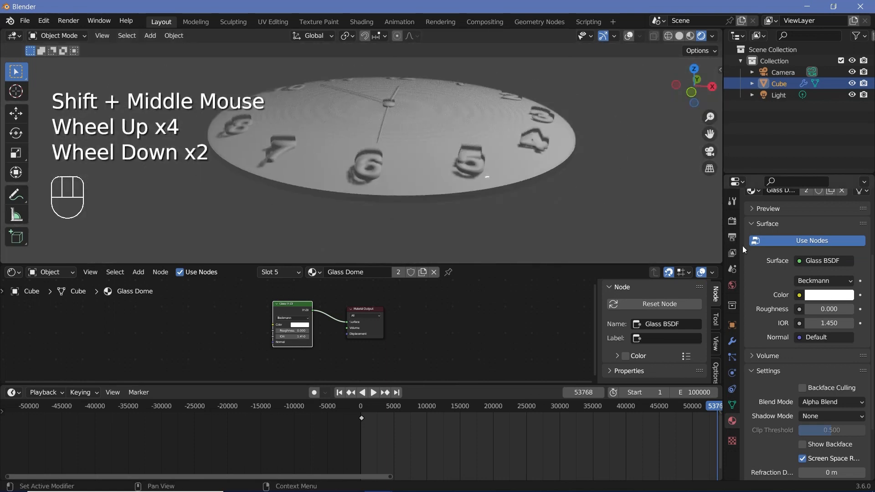
{"action": "left_click", "coordinate": [779, 94]}
{"action": "left_click", "coordinate": [760, 386]}
- Examine the rendered clock face and glass dome from the side, at an angle and from the front
{"action": "middle_click_drag", "start_coordinate": [450, 120], "coordinate": [367, 97]}
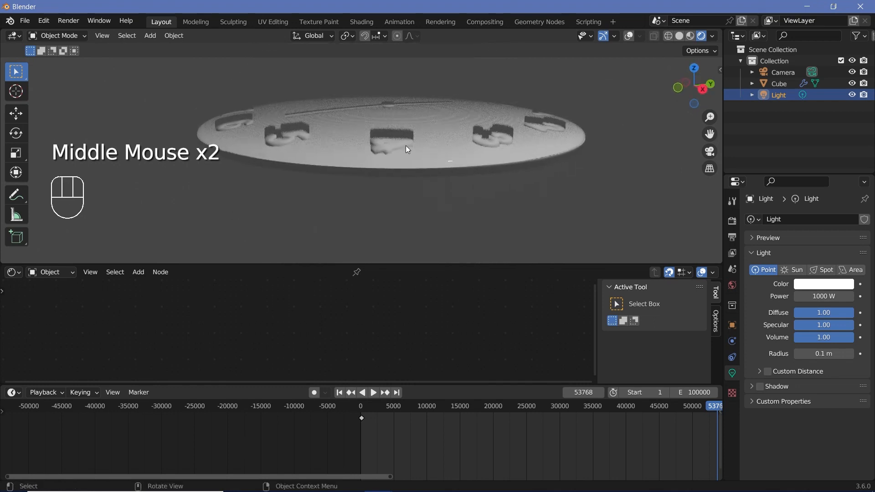
{"action": "middle_click_drag", "start_coordinate": [393, 151], "coordinate": [363, 114]}
{"action": "scroll", "coordinate": [433, 146], "scroll_direction": "down", "scroll_amount": 2}
{"action": "scroll", "coordinate": [365, 121], "scroll_direction": "up", "scroll_amount": 2}
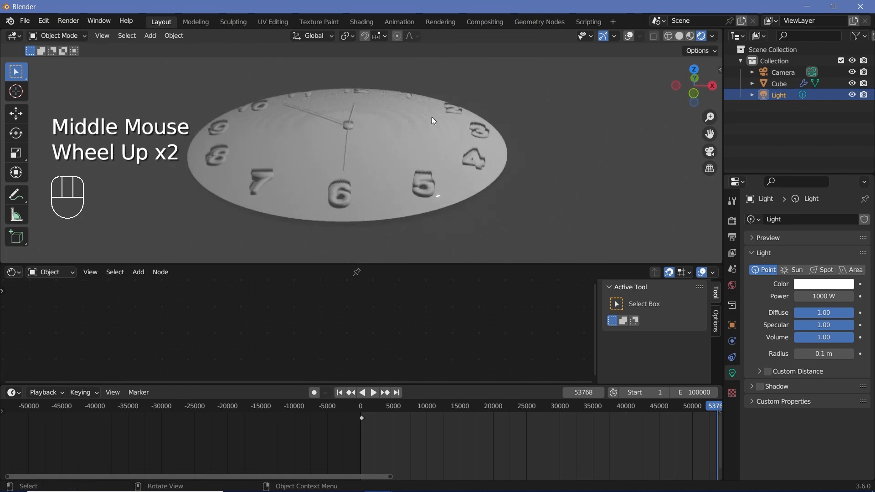
{"action": "middle_click_drag", "start_coordinate": [348, 112], "coordinate": [410, 237]}
{"action": "scroll", "coordinate": [358, 112], "scroll_direction": "up", "scroll_amount": 3}
{"action": "scroll", "coordinate": [392, 107], "scroll_direction": "down", "scroll_amount": 2}
- Set the Numbers material of the clock object to a black base color with a roughness of 1.0
{"action": "left_click", "coordinate": [417, 220]}
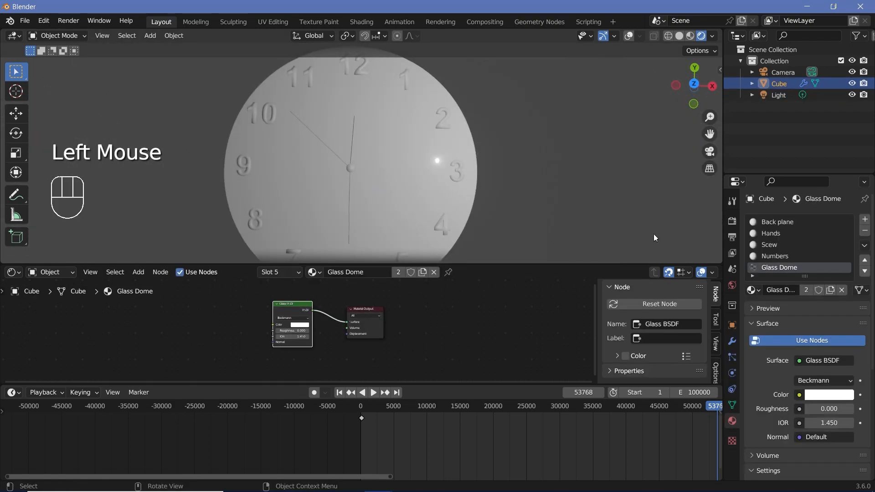
{"action": "left_click", "coordinate": [777, 256]}
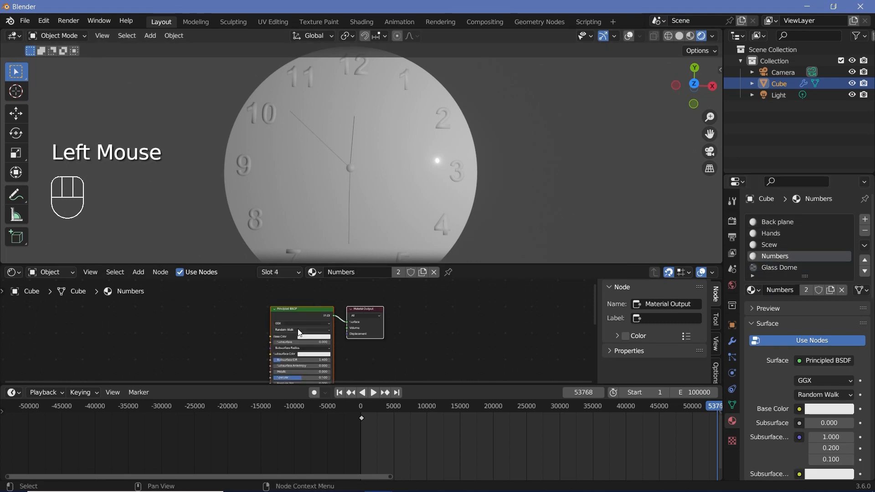
{"action": "scroll", "coordinate": [299, 334], "scroll_direction": "up", "scroll_amount": 2}
{"action": "middle_click_drag", "start_coordinate": [300, 334], "coordinate": [280, 318]}
{"action": "scroll", "coordinate": [281, 318], "scroll_direction": "up", "scroll_amount": 2}
{"action": "left_click", "coordinate": [321, 295]}
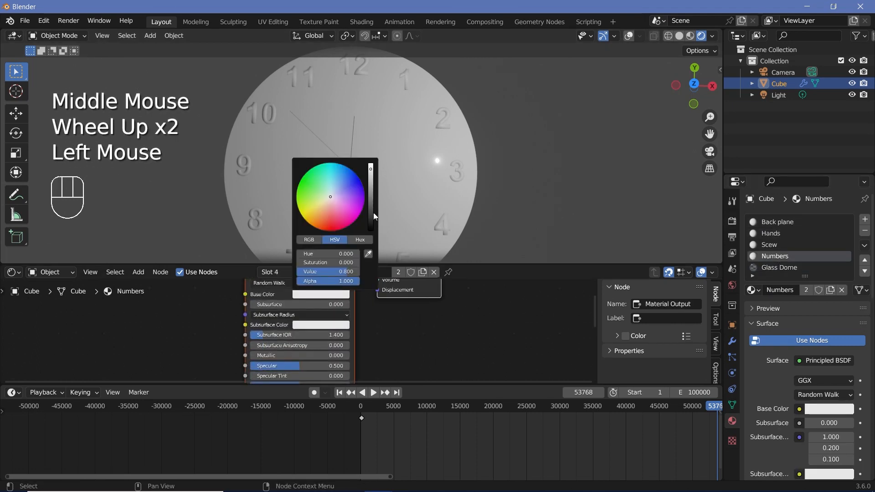
{"action": "left_click_drag", "start_coordinate": [371, 217], "coordinate": [370, 237]}
{"action": "middle_click_drag", "start_coordinate": [329, 360], "coordinate": [325, 315]}
{"action": "left_click_drag", "start_coordinate": [310, 340], "coordinate": [362, 341]}
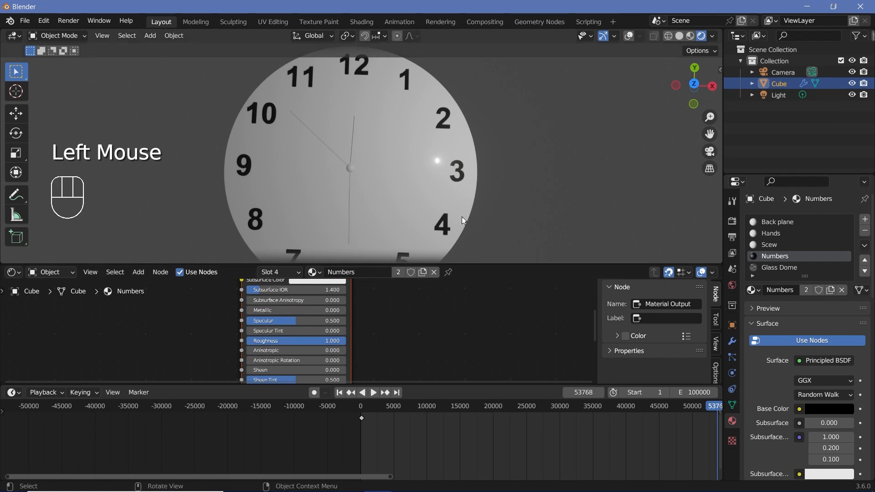
- Set the Scew material's Metallic to 1.0 and its base color to a golden yellow
{"action": "middle_click_drag", "start_coordinate": [461, 216], "coordinate": [433, 233]}
{"action": "scroll", "coordinate": [433, 232], "scroll_direction": "up", "scroll_amount": 3}
{"action": "middle_click_drag", "start_coordinate": [431, 235], "coordinate": [404, 246]}
{"action": "scroll", "coordinate": [375, 200], "scroll_direction": "down", "scroll_amount": 4}
{"action": "middle_click_drag", "start_coordinate": [372, 198], "coordinate": [364, 199]}
{"action": "left_click", "coordinate": [768, 247]}
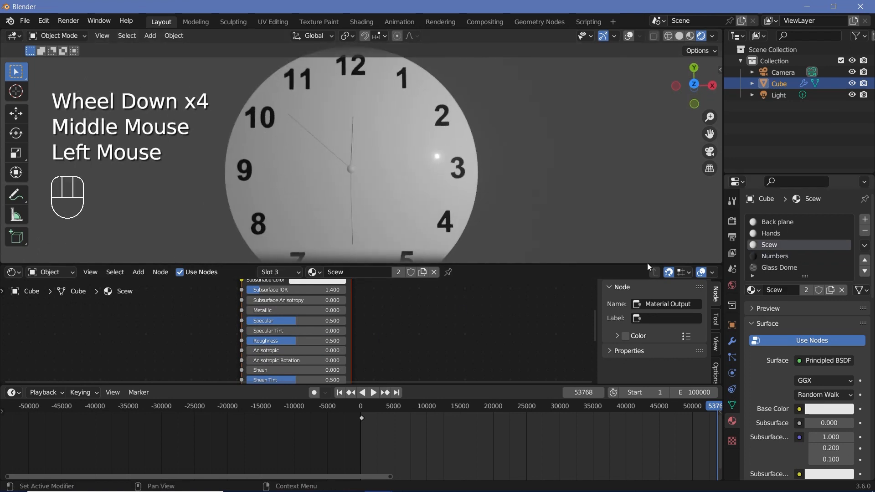
{"action": "middle_click_drag", "start_coordinate": [372, 316], "coordinate": [382, 359]}
{"action": "scroll", "coordinate": [339, 359], "scroll_direction": "up", "scroll_amount": 1}
{"action": "left_click_drag", "start_coordinate": [272, 357], "coordinate": [360, 358]}
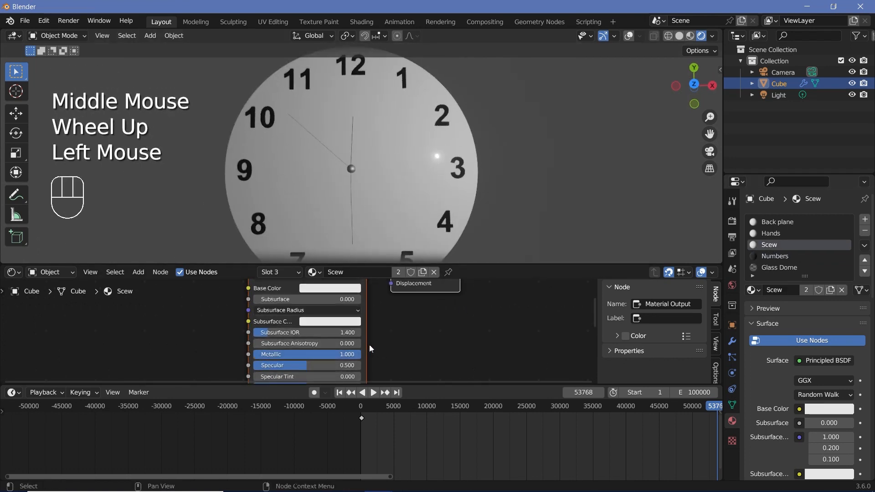
{"action": "middle_click_drag", "start_coordinate": [344, 305], "coordinate": [327, 324]}
{"action": "left_click", "coordinate": [311, 308]}
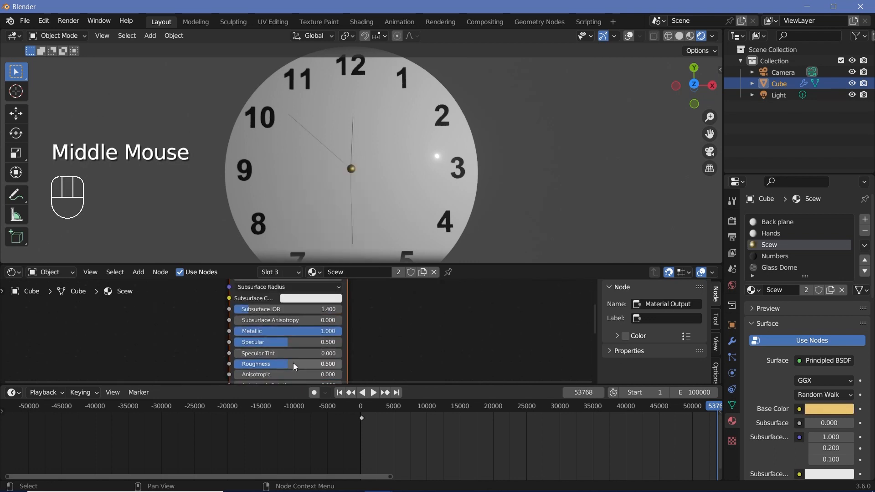
- Lower the Scew material's roughness
{"action": "left_click_drag", "start_coordinate": [294, 363], "coordinate": [268, 364]}
{"action": "double_click", "coordinate": [268, 364]}
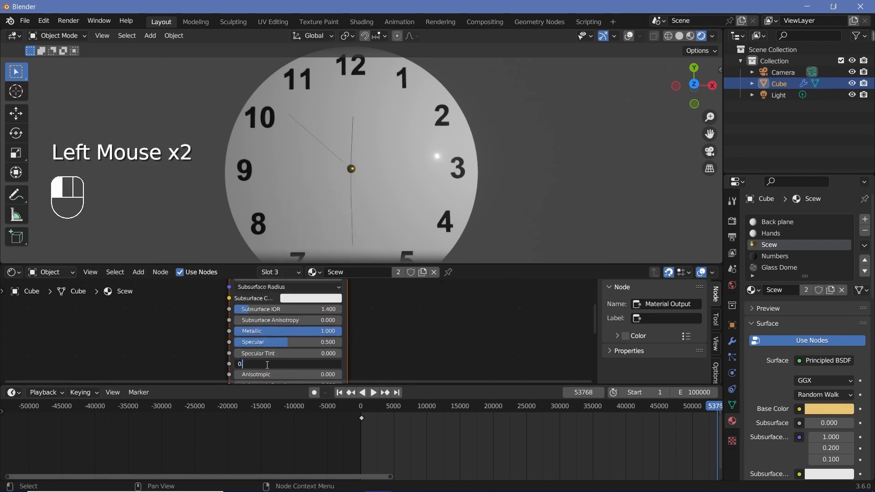
{"action": "type", "text": "00"}
- Change the Hands material's base color to black
{"action": "left_click", "coordinate": [771, 233]}
{"action": "middle_click_drag", "start_coordinate": [470, 321], "coordinate": [481, 357]}
{"action": "left_click", "coordinate": [322, 300]}
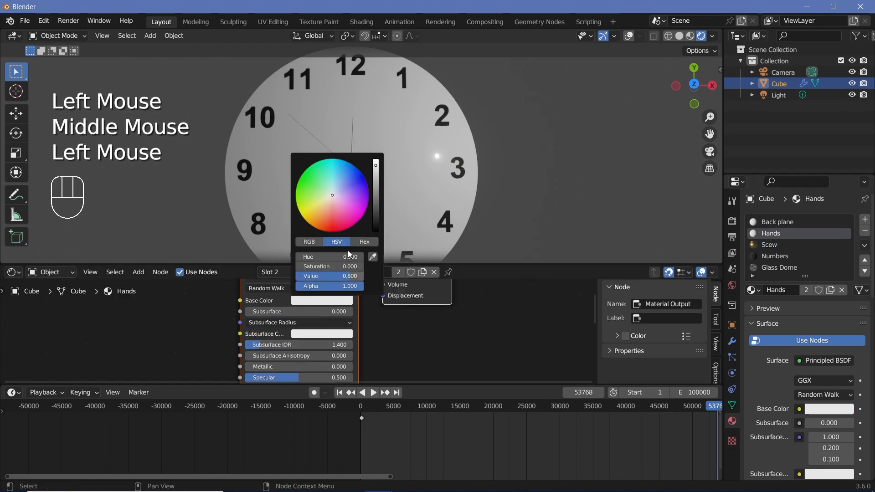
{"action": "left_click_drag", "start_coordinate": [379, 191], "coordinate": [377, 230]}
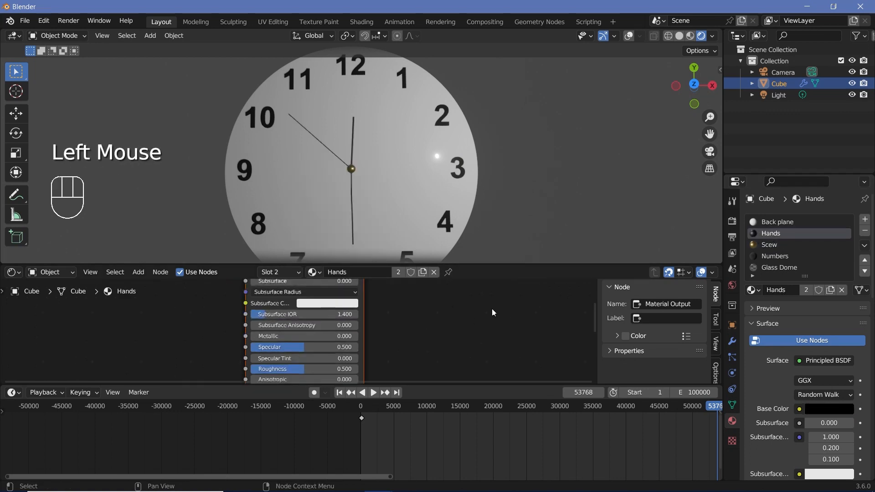
- Add a Wave Texture node to the Back plane material, beside the Principled BSDF
{"action": "left_click", "coordinate": [782, 223]}
{"action": "scroll", "coordinate": [355, 326], "scroll_direction": "down", "scroll_amount": 2}
{"action": "middle_click_drag", "start_coordinate": [356, 326], "coordinate": [444, 290]}
{"action": "scroll", "coordinate": [444, 290], "scroll_direction": "down", "scroll_amount": 1}
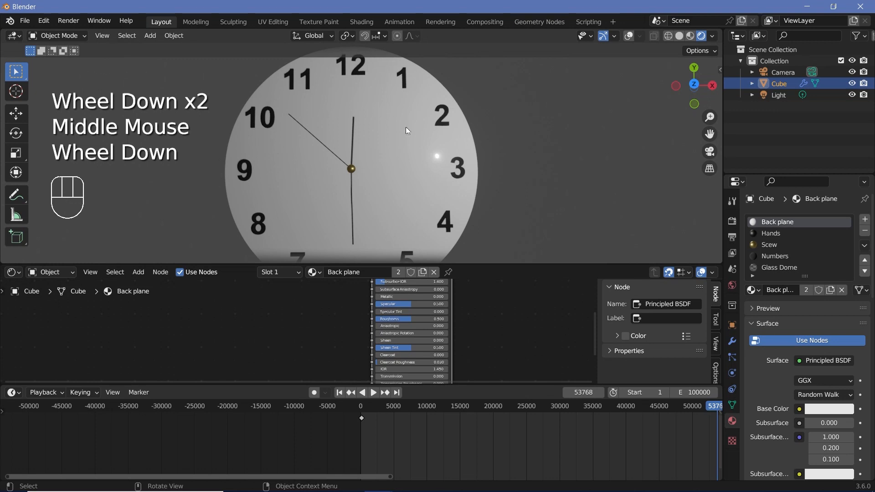
{"action": "key", "text": "shift+a"}
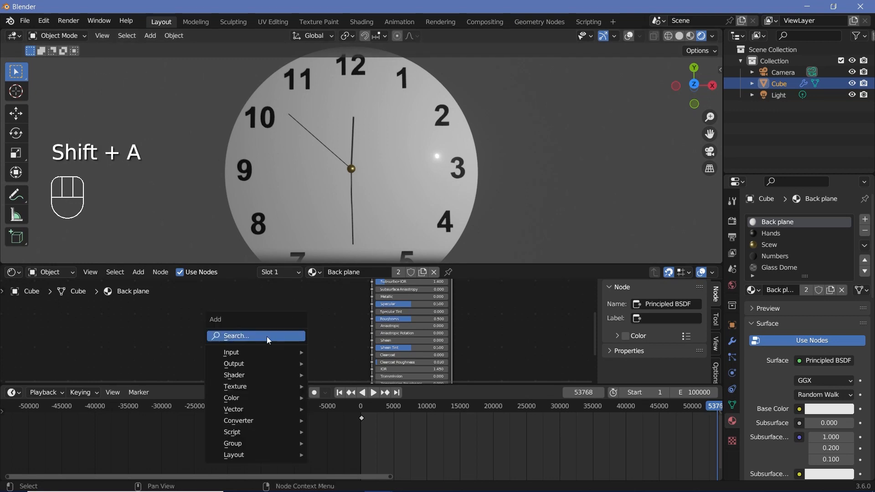
{"action": "type", "text": "wave"}
{"action": "left_click", "coordinate": [279, 368]}
{"action": "left_click", "coordinate": [223, 337]}
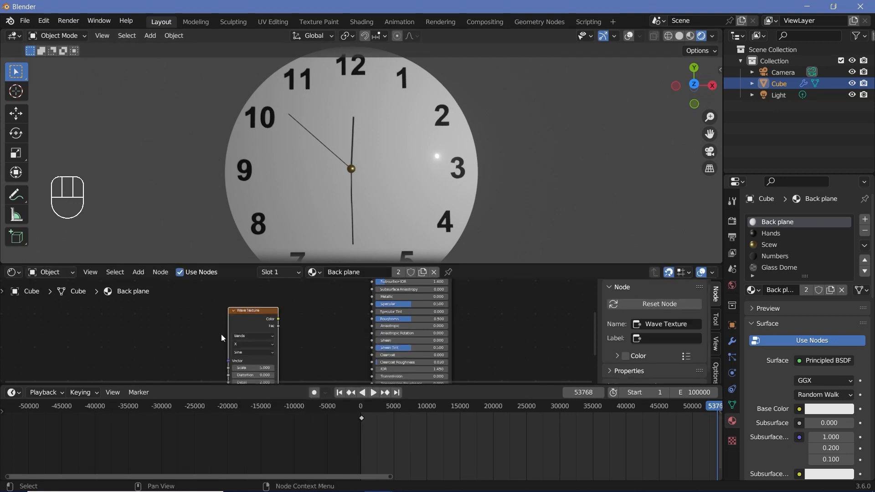
- Add a Noise Texture node and connect its Color output to the Wave Texture's Vector input
{"action": "middle_click_drag", "start_coordinate": [252, 323], "coordinate": [270, 308]}
{"action": "left_click", "coordinate": [269, 307]}
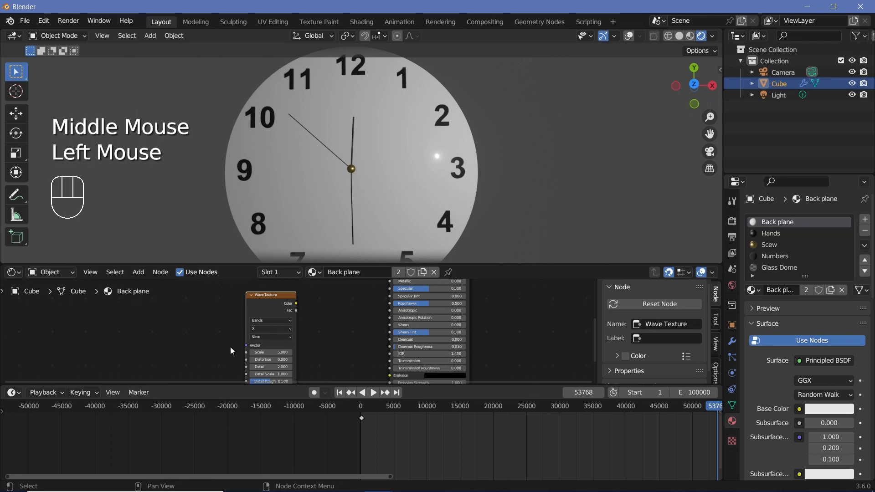
{"action": "key", "text": "shift+a"}
{"action": "type", "text": "noise"}
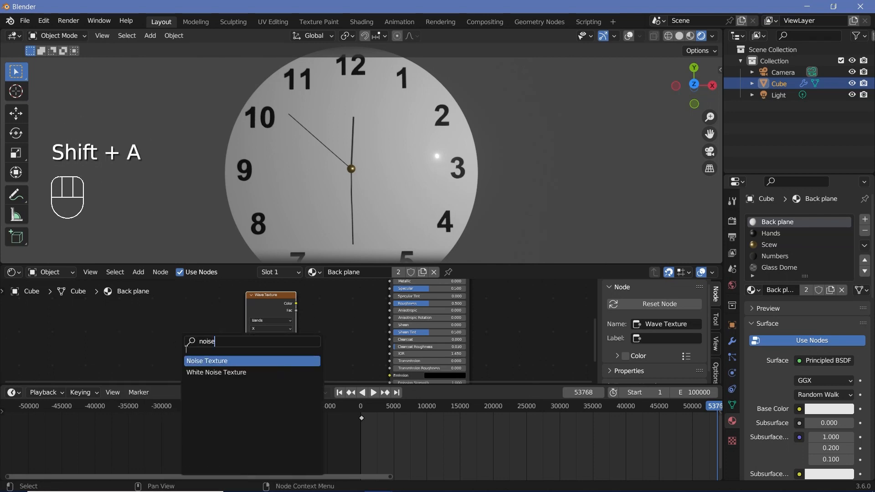
{"action": "key", "text": "Return"}
{"action": "left_click_drag", "start_coordinate": [194, 337], "coordinate": [250, 346]}
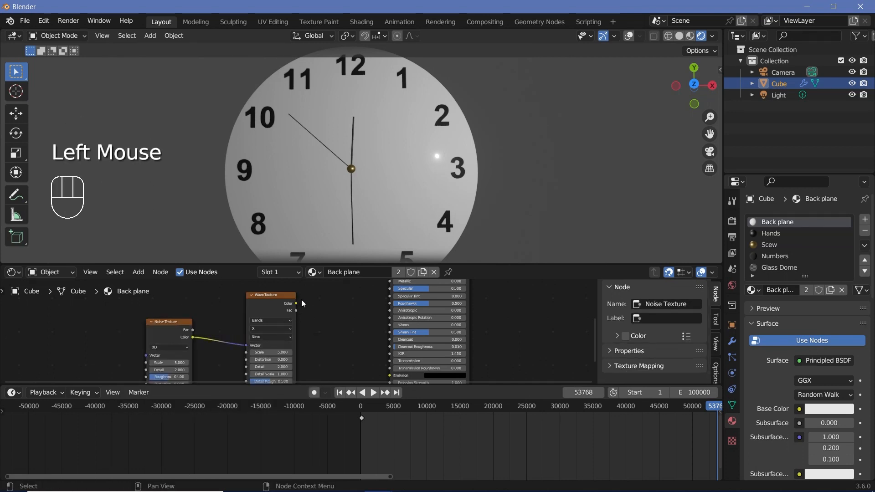
- Connect the Wave Texture's Color to the Back plane shader's Roughness and set its Metallic to 1.0
{"action": "left_click_drag", "start_coordinate": [296, 304], "coordinate": [398, 303]}
{"action": "middle_click_drag", "start_coordinate": [363, 332], "coordinate": [320, 332]}
{"action": "scroll", "coordinate": [321, 332], "scroll_direction": "up", "scroll_amount": 1}
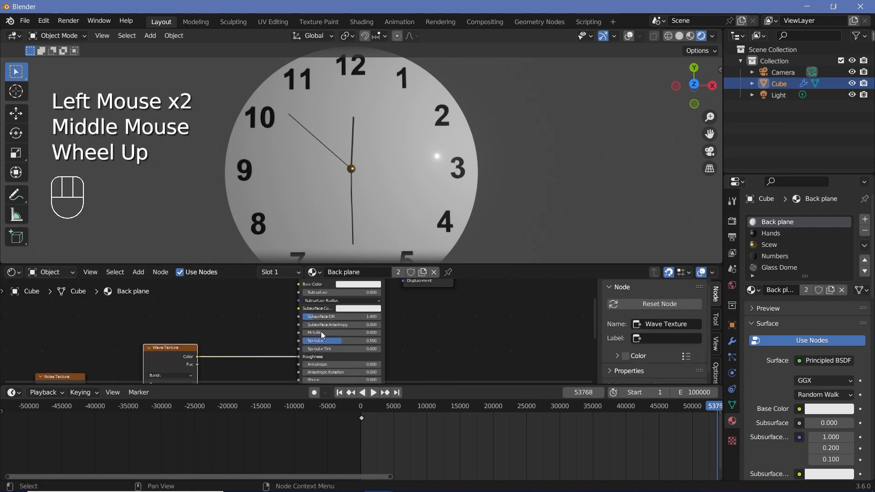
{"action": "left_click_drag", "start_coordinate": [313, 332], "coordinate": [386, 332]}
{"action": "middle_click_drag", "start_coordinate": [237, 380], "coordinate": [332, 335]}
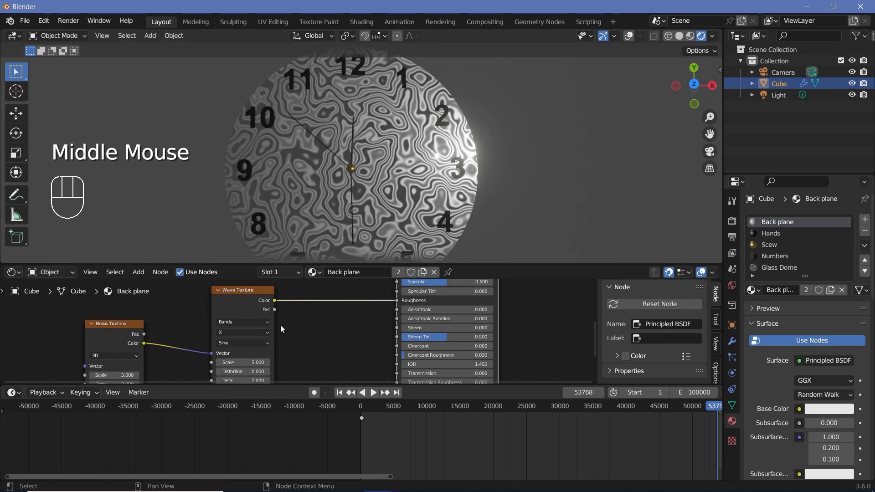
- Insert a Color Ramp node between the Wave Texture's Color and the Principled BSDF's Roughness
{"action": "left_click_drag", "start_coordinate": [228, 313], "coordinate": [212, 321]}
{"action": "key", "text": "shift+a"}
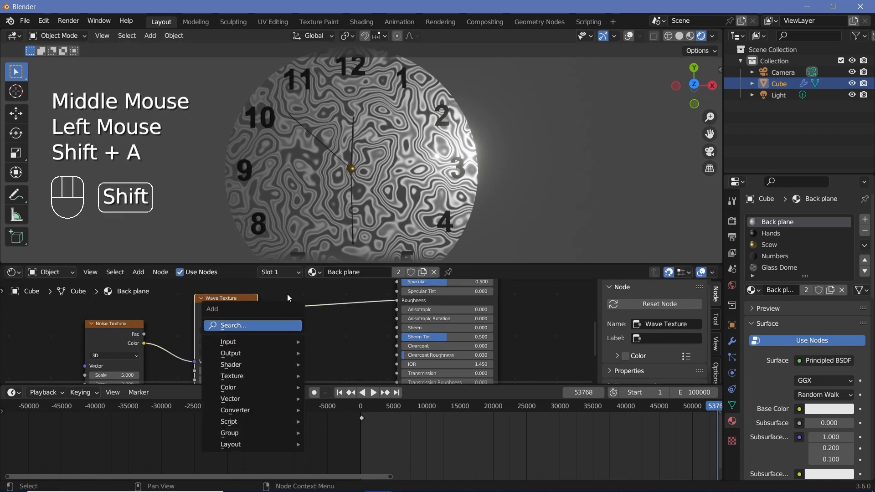
{"action": "left_click", "coordinate": [281, 325]}
{"action": "type", "text": "color"}
{"action": "key", "text": "Return"}
{"action": "left_click", "coordinate": [318, 359]}
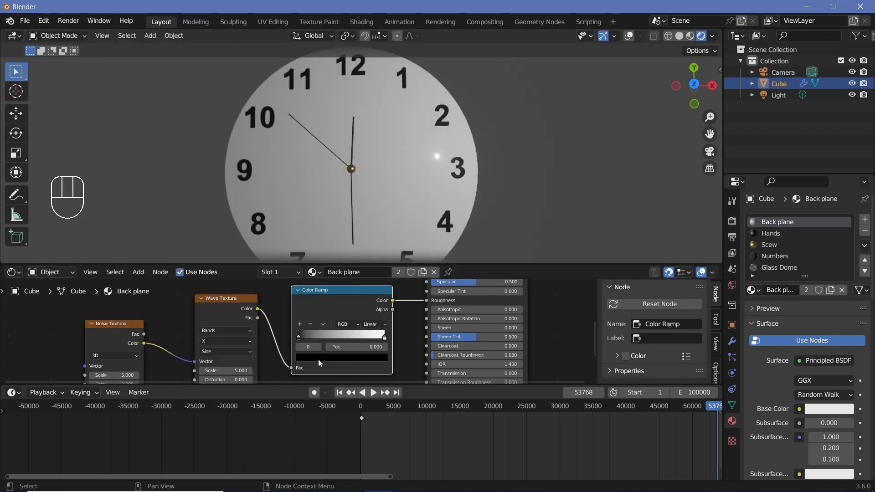
- Lighten the Color Ramp's black stop to grey and make its end stop slightly off-white
{"action": "left_click", "coordinate": [318, 359]}
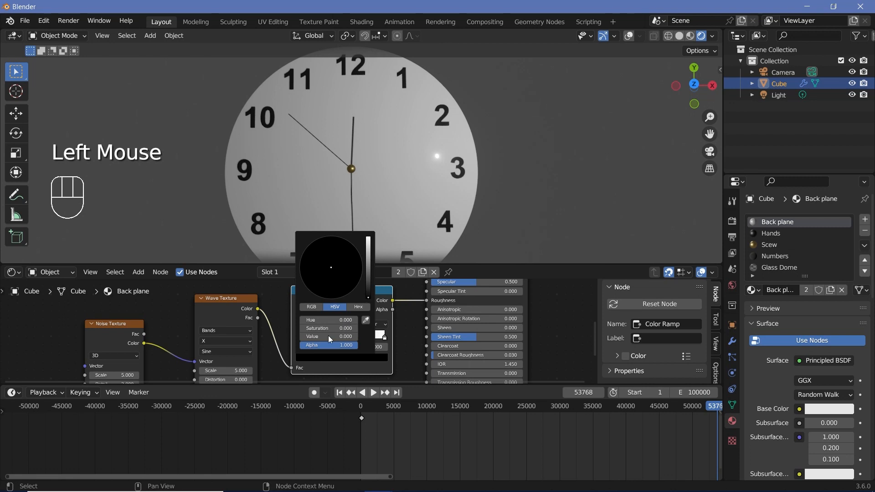
{"action": "left_click_drag", "start_coordinate": [329, 339], "coordinate": [386, 338]}
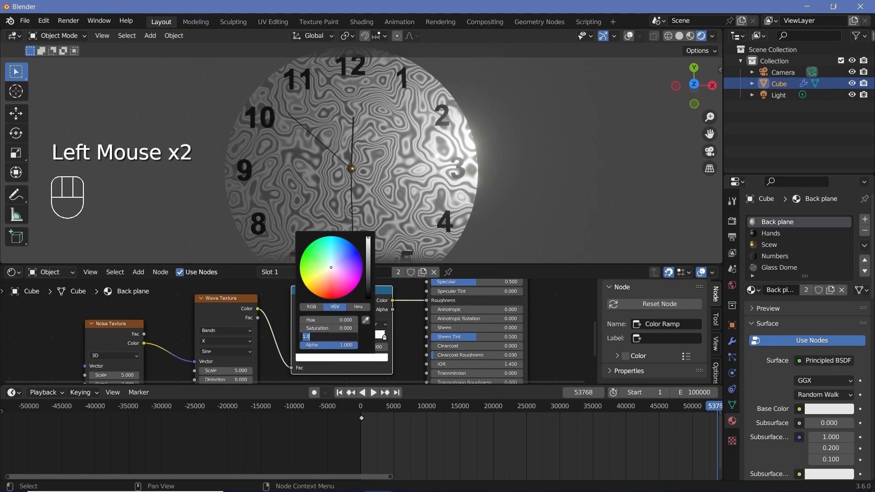
{"action": "key", "text": "Return"}
- Set the Noise Texture's Scale to 0.5 and move both Color Ramp stops closer together near the middle of the gradient
{"action": "scroll", "coordinate": [126, 360], "scroll_direction": "up", "scroll_amount": 1}
{"action": "middle_click_drag", "start_coordinate": [121, 367], "coordinate": [136, 345]}
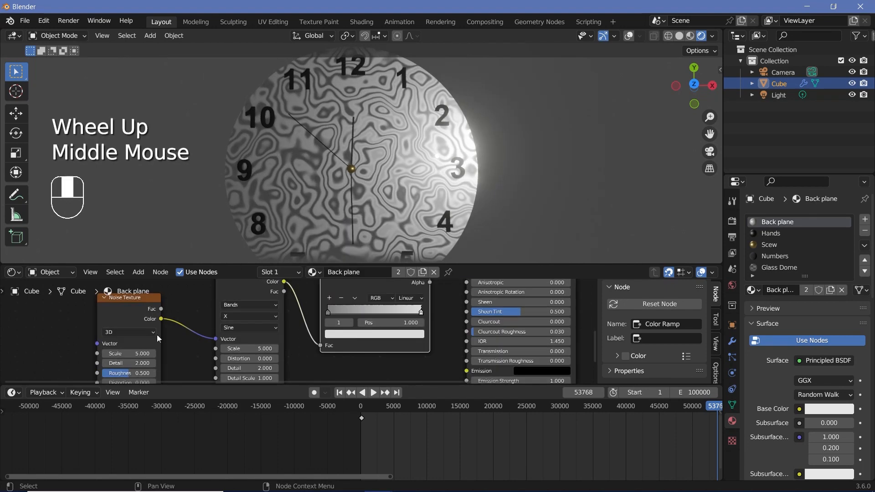
{"action": "left_click", "coordinate": [129, 354]}
{"action": "type", "text": "0"}
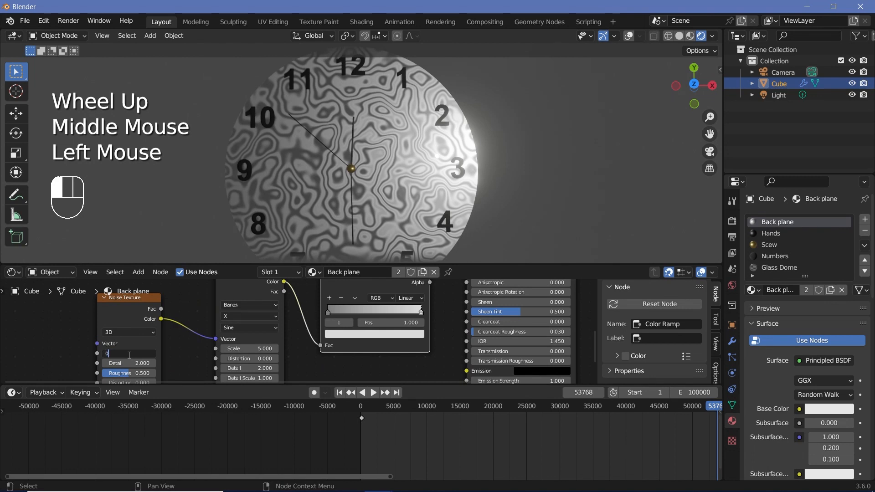
{"action": "type", "text": ".5"}
{"action": "key", "text": "Return"}
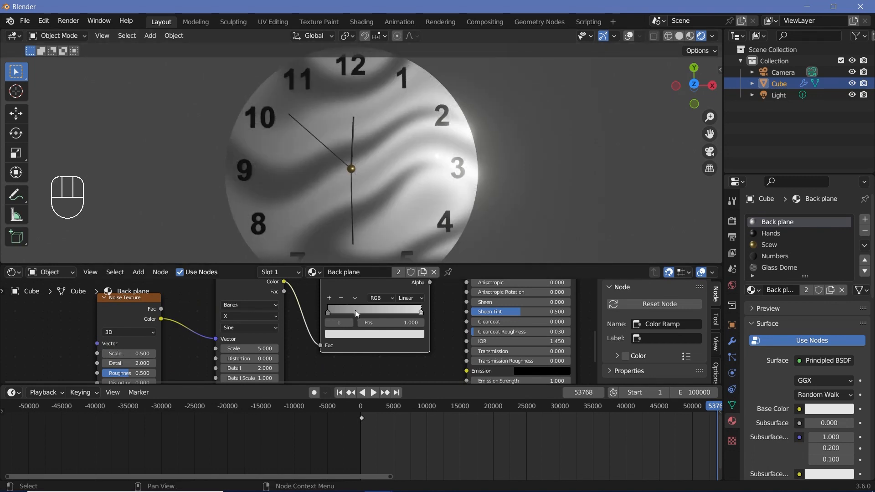
{"action": "middle_click_drag", "start_coordinate": [355, 310], "coordinate": [301, 316]}
{"action": "left_click_drag", "start_coordinate": [275, 317], "coordinate": [320, 316]}
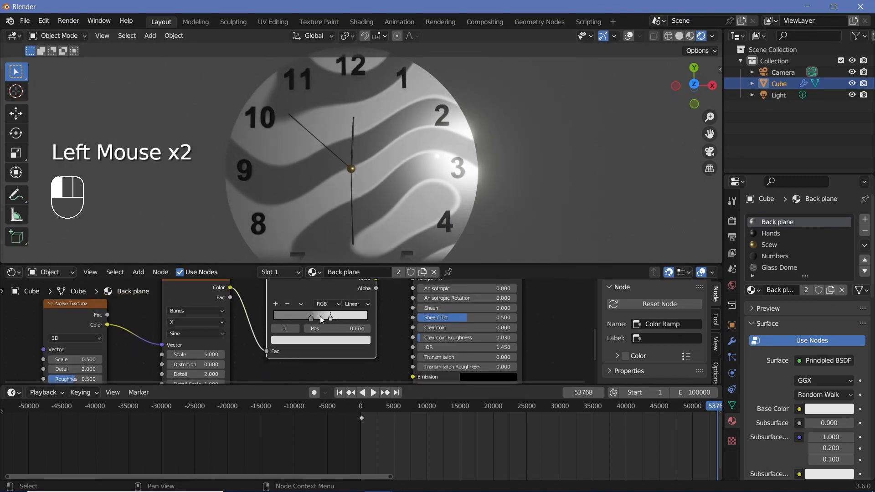
- Set the Back plane material's base color to a light turquoise
{"action": "middle_click_drag", "start_coordinate": [379, 304], "coordinate": [286, 374]}
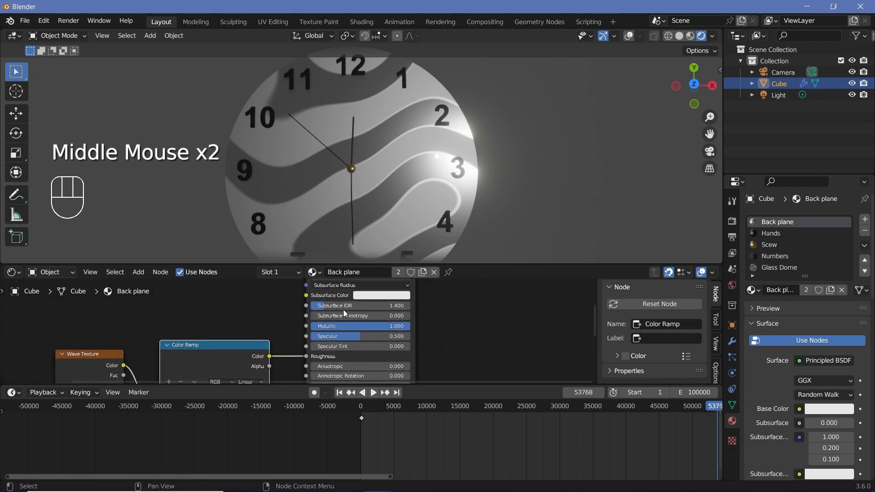
{"action": "middle_click_drag", "start_coordinate": [361, 281], "coordinate": [332, 318]}
{"action": "left_click", "coordinate": [336, 313]}
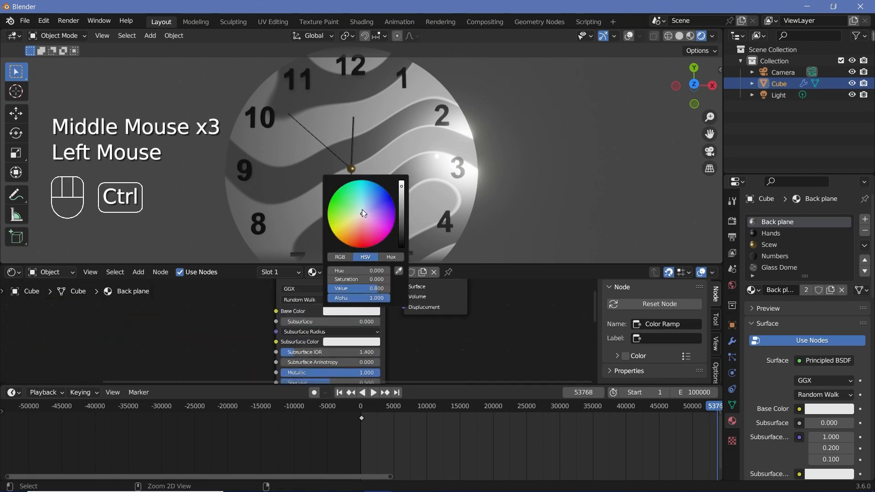
{"action": "left_click", "coordinate": [360, 205], "text": "ctrl"}
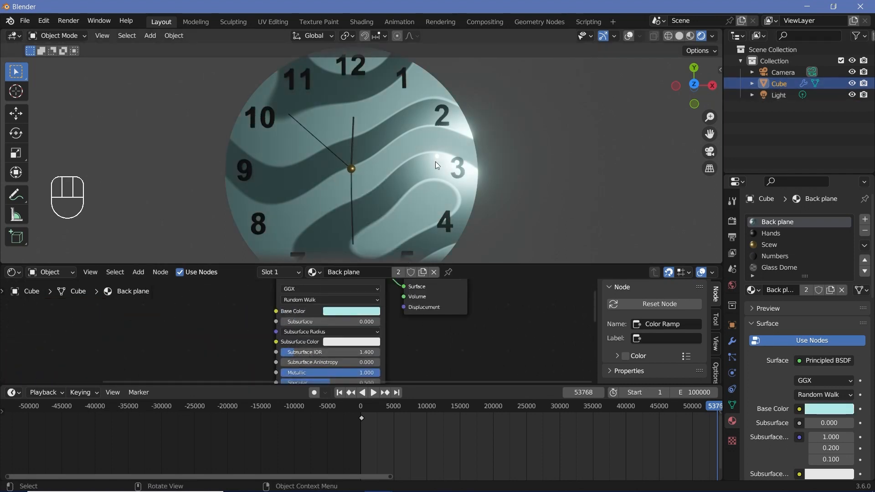
- Set the point light's radius to about 9.74 m and its power to 5000 W
{"action": "left_click", "coordinate": [784, 97]}
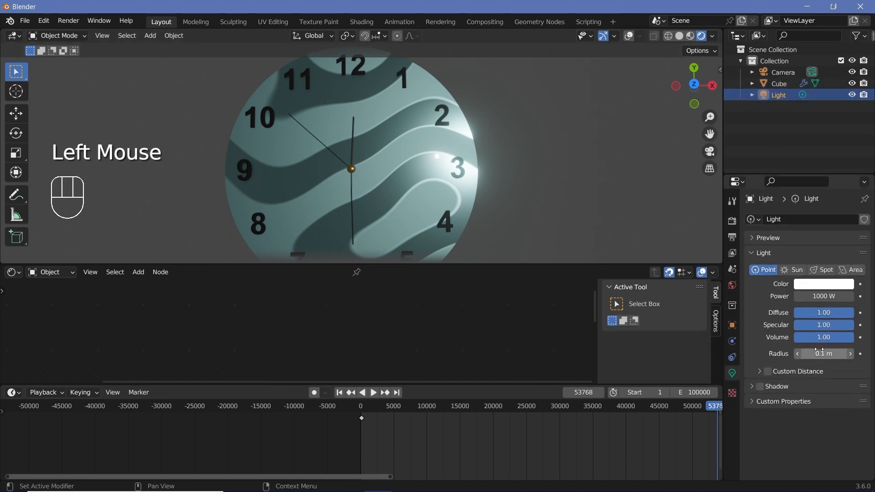
{"action": "left_click_drag", "start_coordinate": [818, 353], "coordinate": [873, 353]}
{"action": "left_click", "coordinate": [823, 296]}
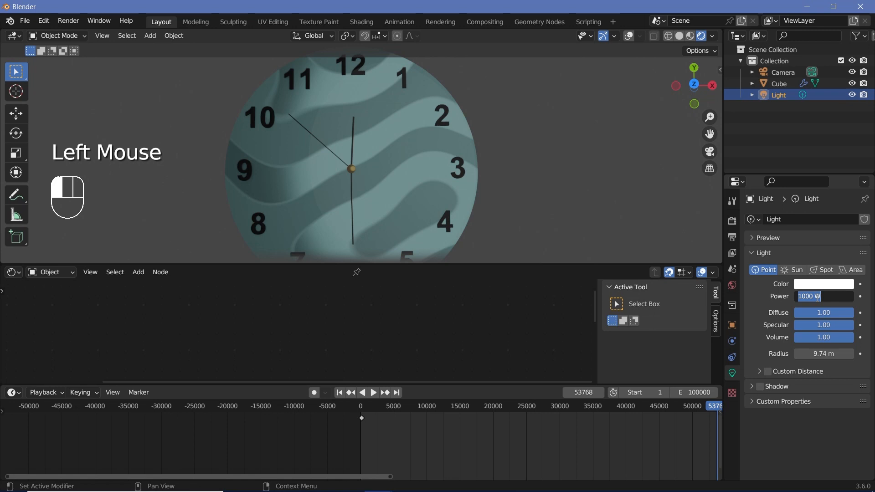
{"action": "type", "text": "5000"}
{"action": "key", "text": "Return"}
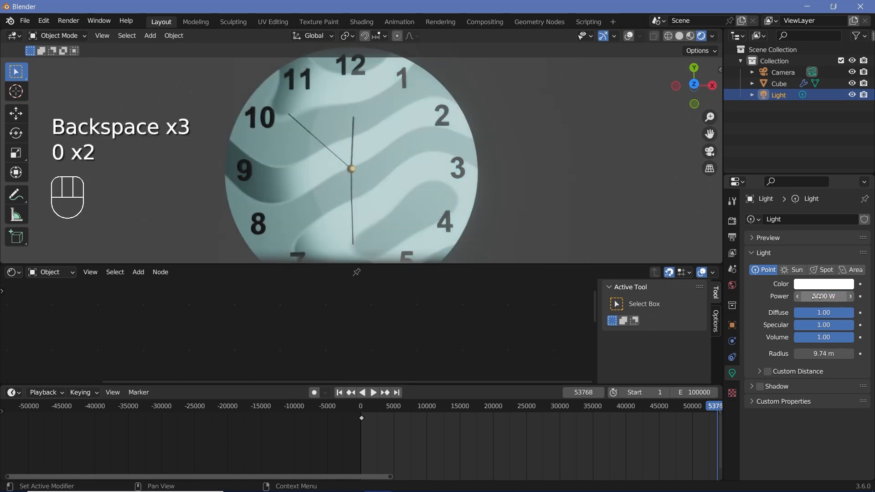
{"action": "middle_click_drag", "start_coordinate": [411, 197], "coordinate": [397, 174], "text": "shift"}
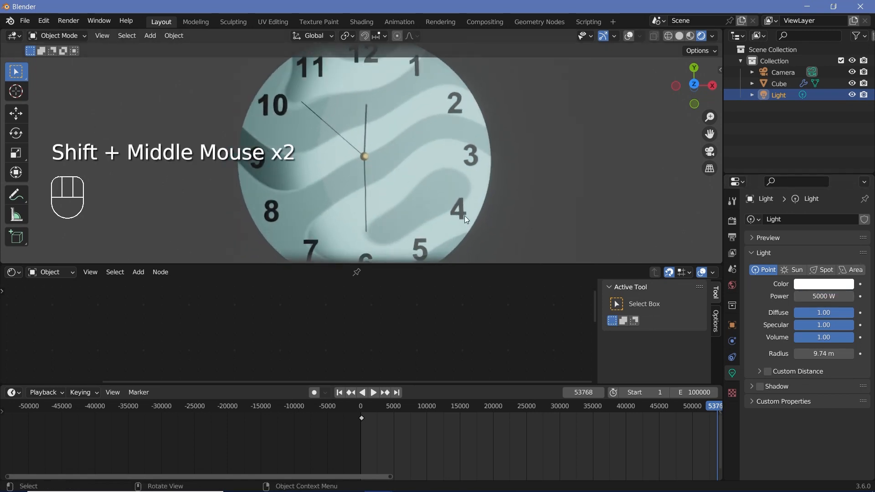
{"action": "scroll", "coordinate": [469, 180], "scroll_direction": "down", "scroll_amount": 1}
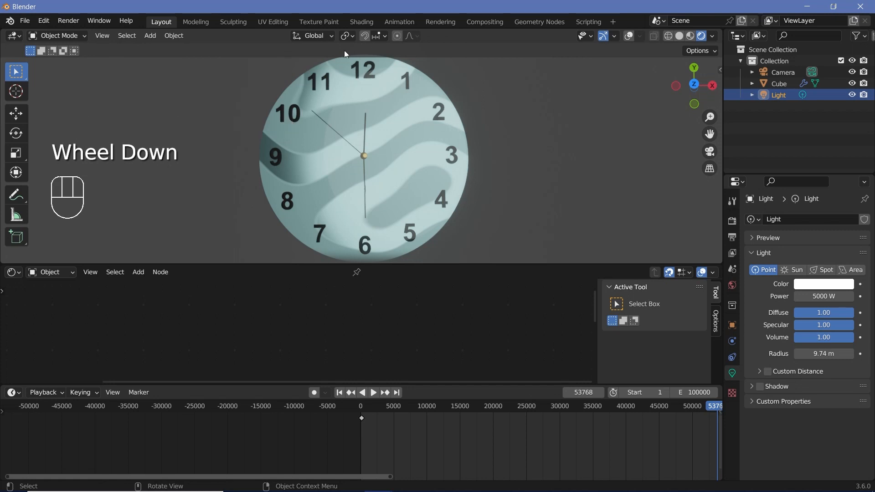
{"action": "left_click", "coordinate": [388, 176]}
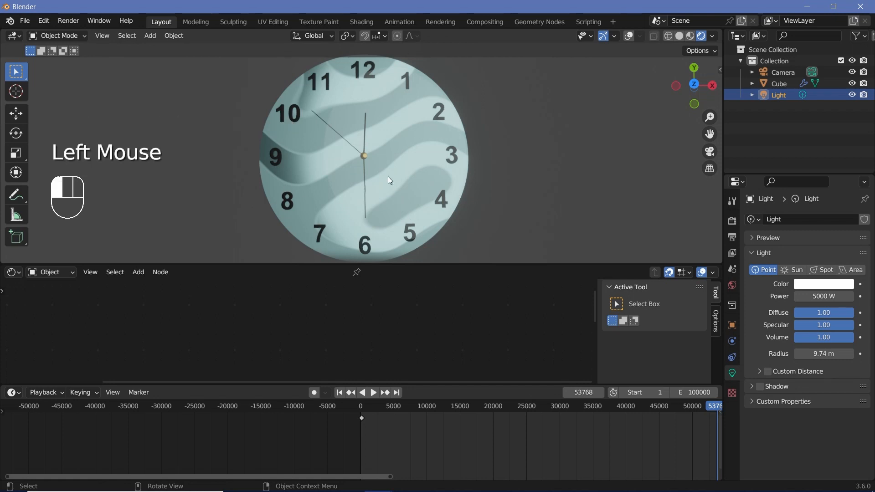
- Bring up the cube's geometry node tree and select the Join Geometry node ahead of Set Shade Smooth
{"action": "left_click", "coordinate": [11, 272]}
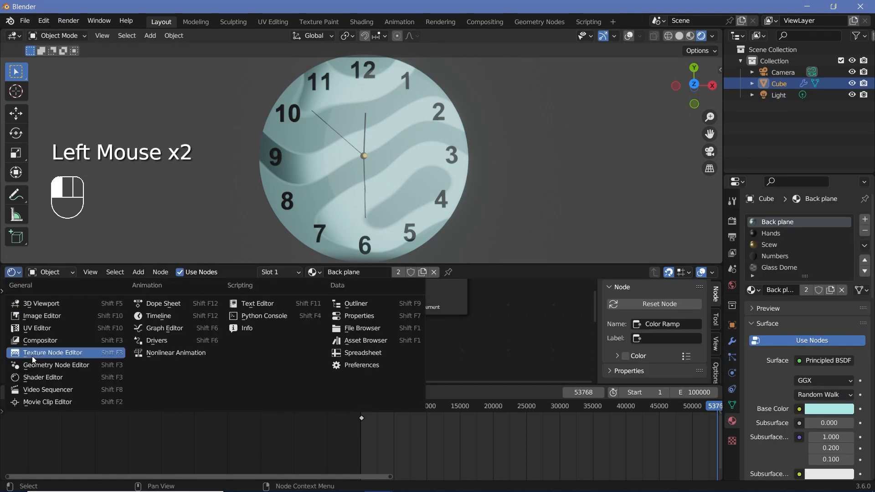
{"action": "left_click", "coordinate": [33, 365]}
{"action": "scroll", "coordinate": [451, 345], "scroll_direction": "down", "scroll_amount": 4}
{"action": "middle_click_drag", "start_coordinate": [433, 344], "coordinate": [396, 325]}
{"action": "scroll", "coordinate": [365, 340], "scroll_direction": "up", "scroll_amount": 2}
{"action": "scroll", "coordinate": [396, 322], "scroll_direction": "up", "scroll_amount": 3}
{"action": "left_click_drag", "start_coordinate": [396, 306], "coordinate": [576, 310]}
{"action": "left_click", "coordinate": [279, 328]}
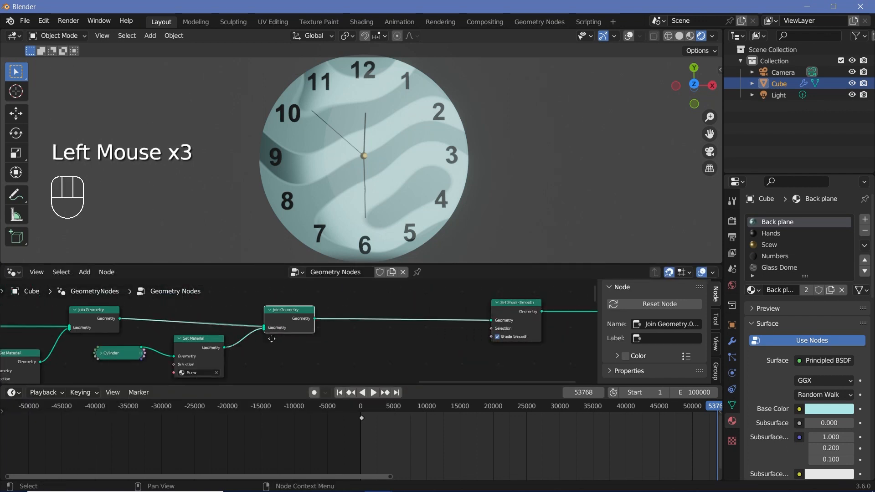
- Add a Curve Circle node, connect it to the last Join Geometry node and set its radius to 3 m
{"action": "middle_click_drag", "start_coordinate": [228, 327], "coordinate": [287, 346]}
{"action": "key", "text": "shift+a"}
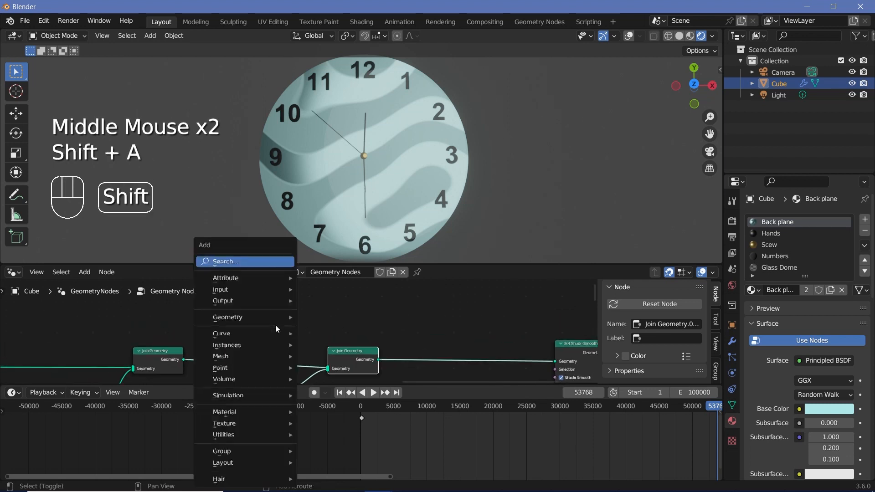
{"action": "left_click", "coordinate": [261, 264]}
{"action": "type", "text": "curve"}
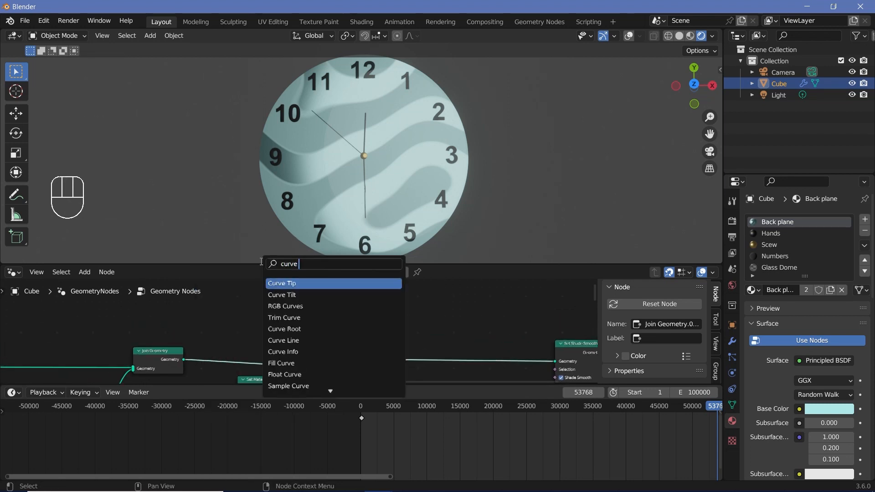
{"action": "left_click_drag", "start_coordinate": [244, 291], "coordinate": [328, 351]}
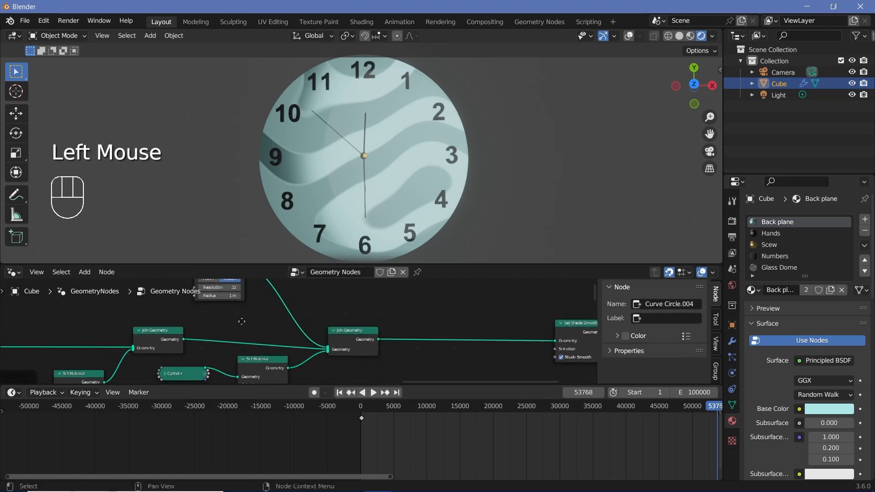
{"action": "middle_click_drag", "start_coordinate": [241, 322], "coordinate": [273, 344]}
{"action": "scroll", "coordinate": [274, 344], "scroll_direction": "up", "scroll_amount": 1}
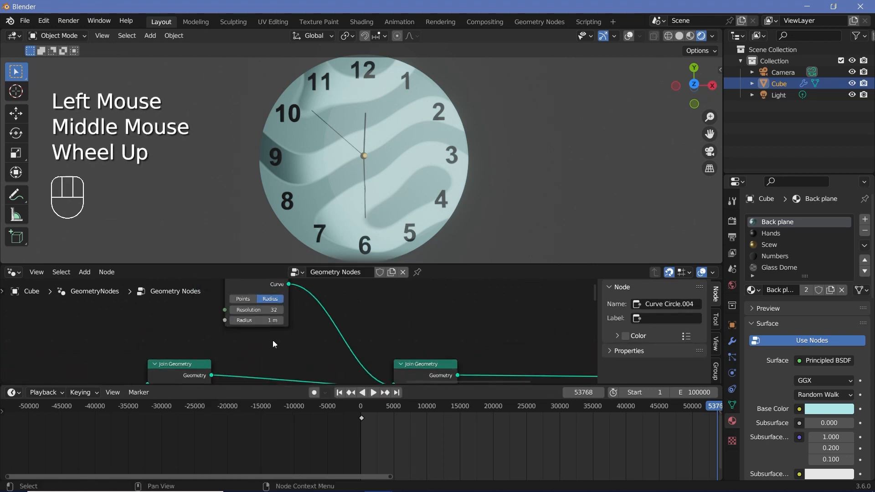
{"action": "left_click", "coordinate": [258, 320]}
{"action": "type", "text": "4"}
{"action": "key", "text": "Return"}
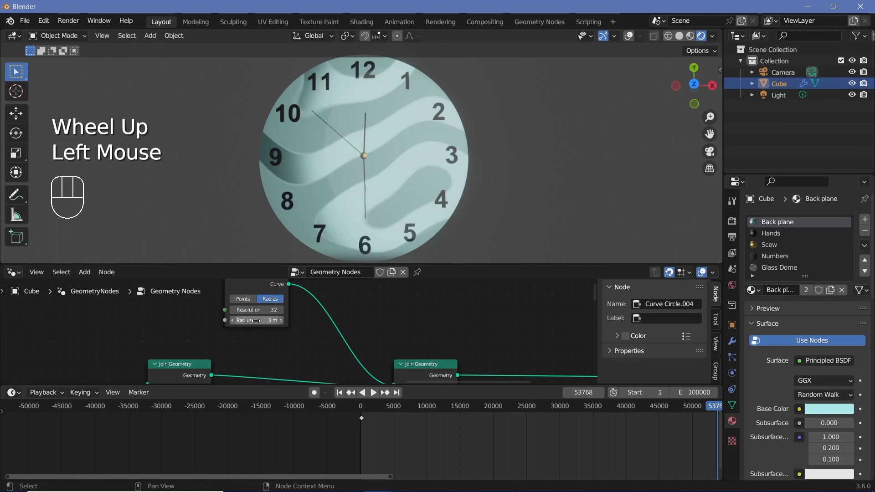
- Insert a Curve to Mesh node between the new Curve Circle and the Join Geometry node
{"action": "key", "text": "shift+a"}
{"action": "left_click", "coordinate": [276, 265]}
{"action": "type", "text": "c"}
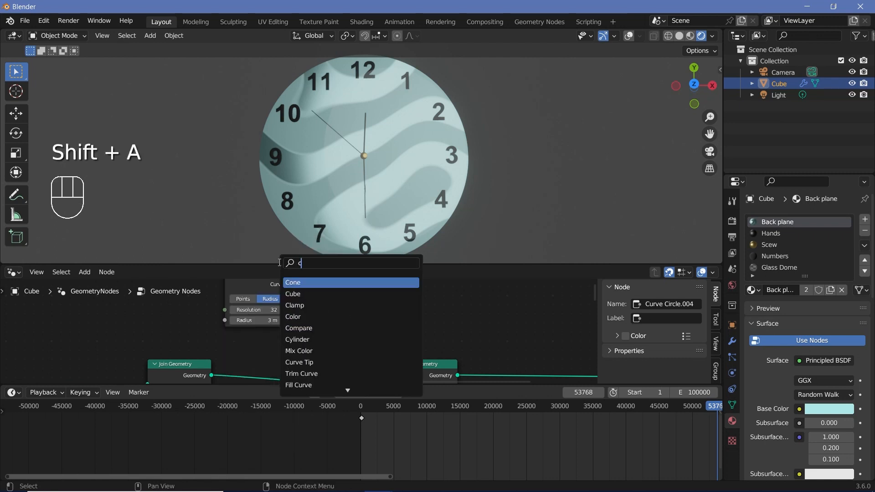
{"action": "left_click", "coordinate": [365, 311]}
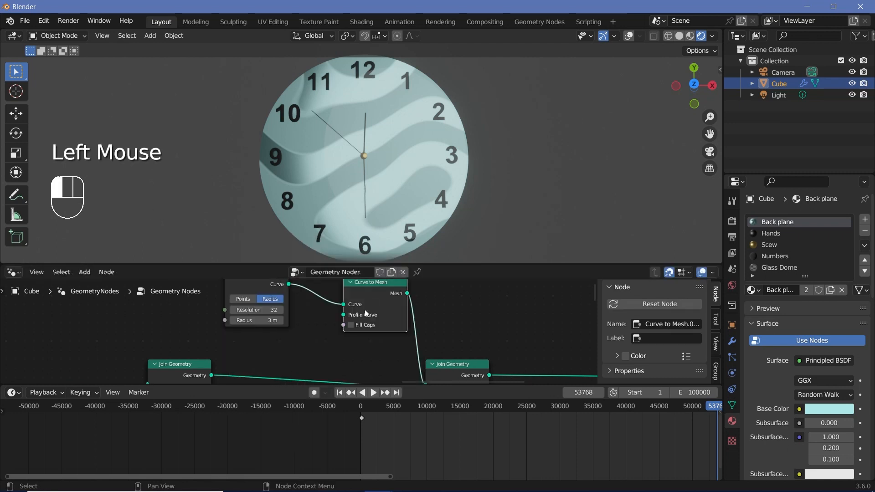
{"action": "middle_click_drag", "start_coordinate": [366, 314], "coordinate": [284, 312]}
{"action": "scroll", "coordinate": [307, 337], "scroll_direction": "down", "scroll_amount": 3}
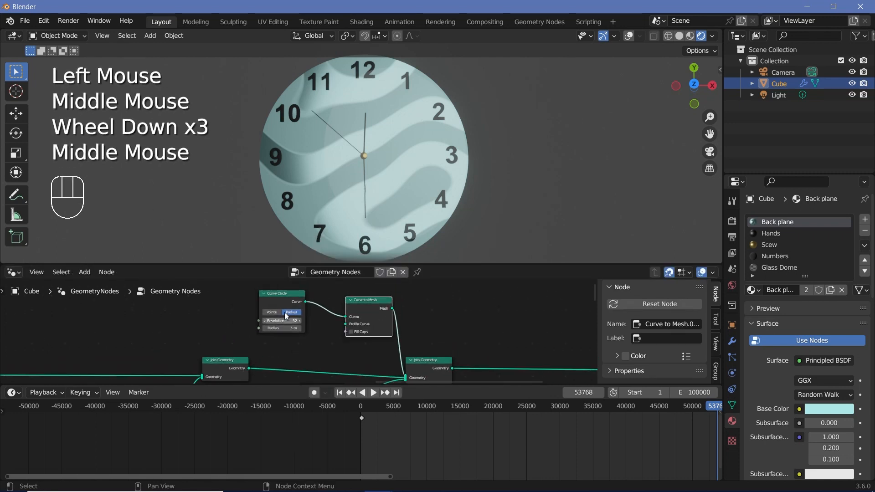
- Duplicate the Curve Circle, set the copy's radius to 0.2 m and connect it to the Profile Curve input
{"action": "left_click_drag", "start_coordinate": [284, 313], "coordinate": [283, 288]}
{"action": "key", "text": "shift+d"}
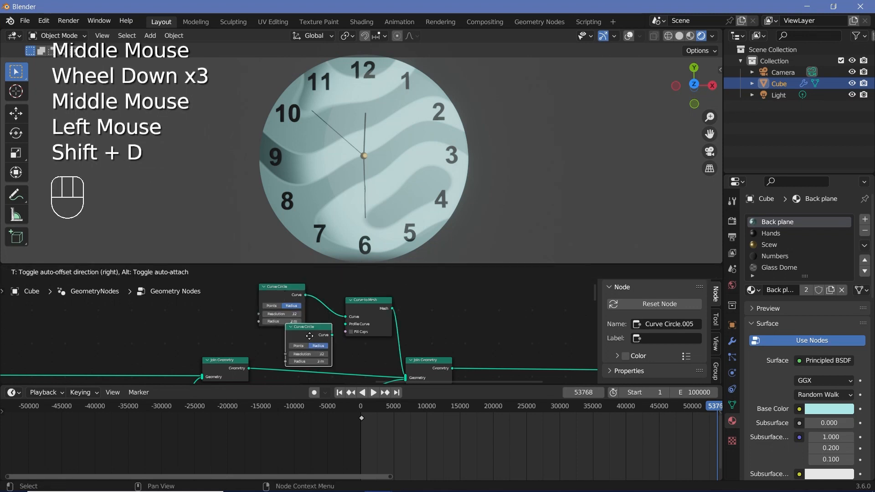
{"action": "left_click", "coordinate": [311, 337]}
{"action": "double_click", "coordinate": [363, 359]}
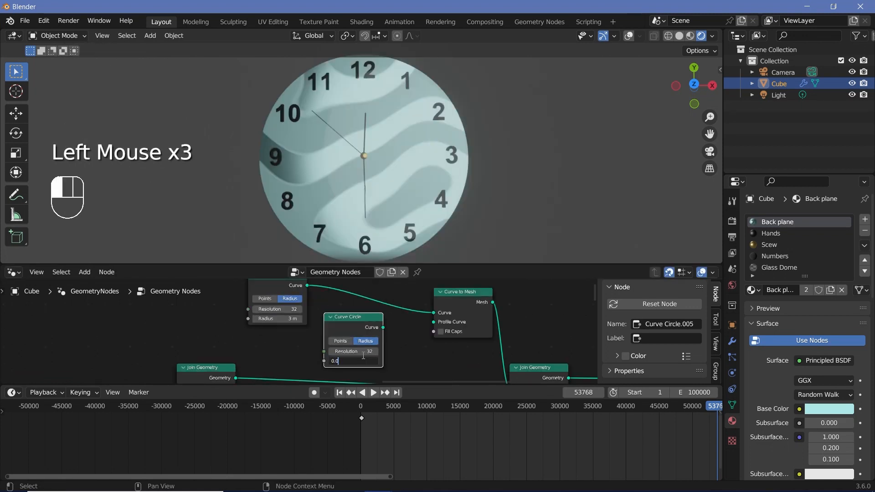
{"action": "type", "text": "0.01"}
{"action": "key", "text": "BackSpace"}
{"action": "key", "text": "BackSpace"}
{"action": "type", "text": "2"}
{"action": "key", "text": "Return"}
{"action": "left_click_drag", "start_coordinate": [384, 329], "coordinate": [436, 320]}
- Set the radius of the border's main Curve Circle to 3.2 m
{"action": "scroll", "coordinate": [389, 348], "scroll_direction": "up", "scroll_amount": 1}
{"action": "middle_click_drag", "start_coordinate": [390, 349], "coordinate": [382, 339]}
{"action": "scroll", "coordinate": [382, 338], "scroll_direction": "up", "scroll_amount": 1}
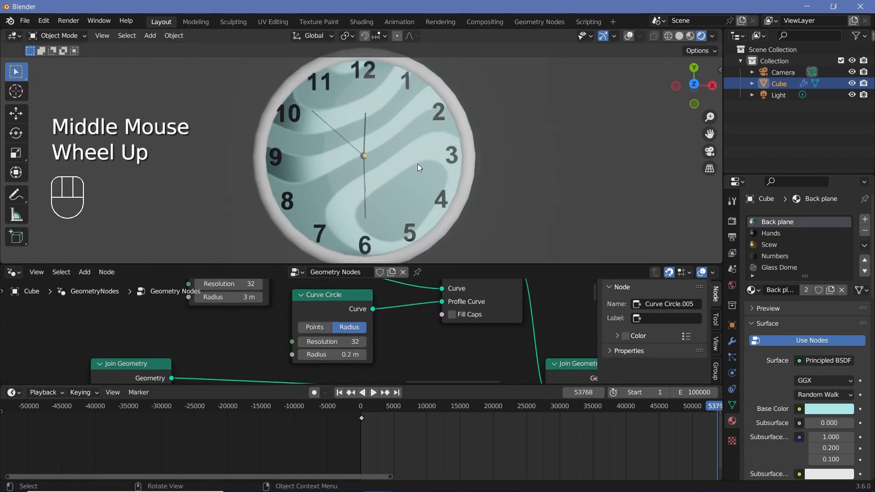
- Set the resolution of the border's main Curve Circle to 256
{"action": "scroll", "coordinate": [246, 334], "scroll_direction": "up", "scroll_amount": 1}
{"action": "middle_click_drag", "start_coordinate": [237, 299], "coordinate": [236, 339]}
{"action": "left_click", "coordinate": [246, 334]}
{"action": "left_click", "coordinate": [208, 331]}
{"action": "key", "text": "Return"}
{"action": "scroll", "coordinate": [207, 332], "scroll_direction": "down", "scroll_amount": 2}
{"action": "left_click", "coordinate": [310, 347]}
{"action": "scroll", "coordinate": [235, 338], "scroll_direction": "up", "scroll_amount": 3}
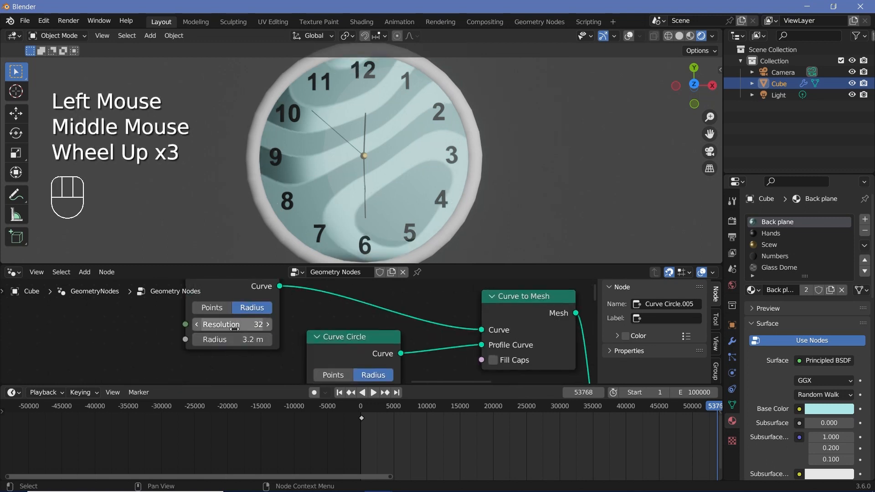
{"action": "left_click", "coordinate": [231, 325]}
{"action": "left_click_drag", "start_coordinate": [232, 325], "coordinate": [451, 326]}
{"action": "left_click", "coordinate": [231, 328]}
{"action": "type", "text": "256"}
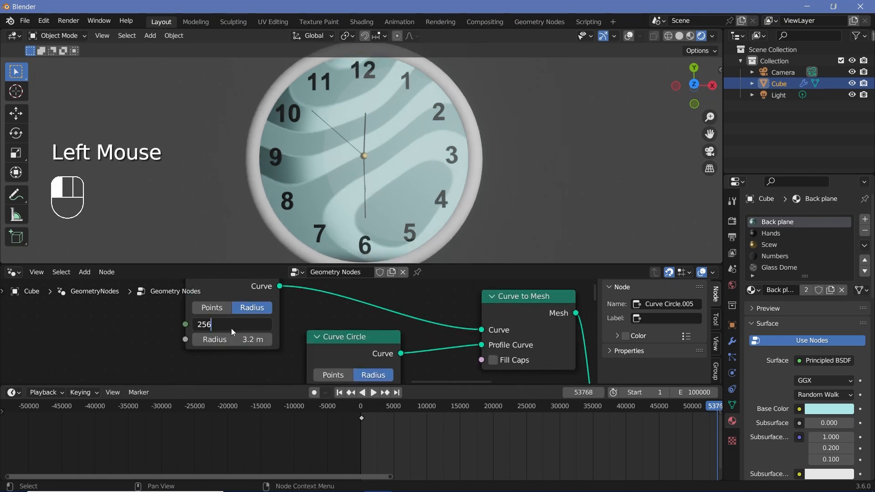
{"action": "key", "text": "Return"}
- Set the resolution of the profile Curve Circle to 54
{"action": "middle_click_drag", "start_coordinate": [248, 328], "coordinate": [238, 316]}
{"action": "left_click", "coordinate": [357, 378]}
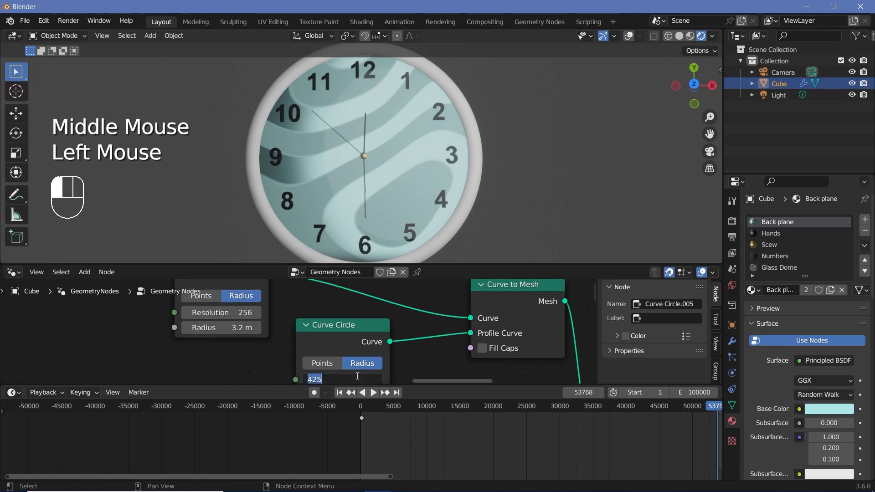
{"action": "type", "text": "54"}
{"action": "key", "text": "Return"}
{"action": "middle_click_drag", "start_coordinate": [427, 368], "coordinate": [416, 336]}
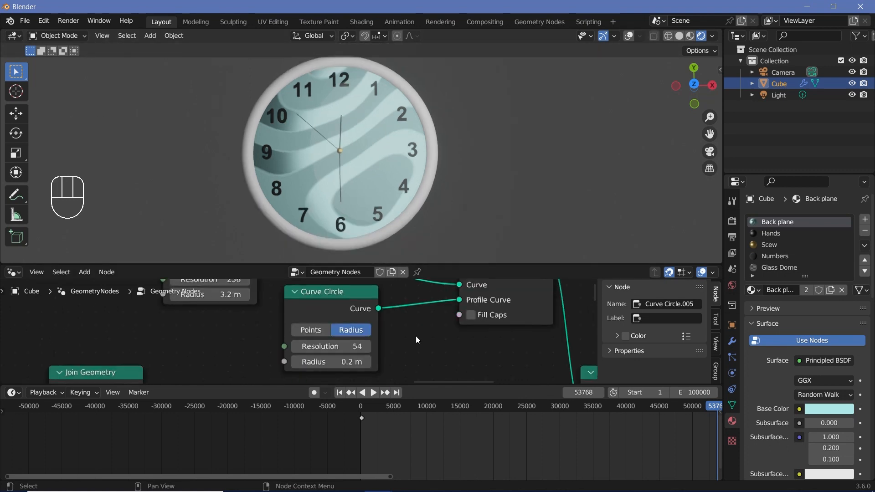
- Duplicate the hub's Set Material node and insert the copy between Curve to Mesh and the last Join Geometry
{"action": "scroll", "coordinate": [415, 335], "scroll_direction": "down", "scroll_amount": 5}
{"action": "left_click", "coordinate": [262, 293]}
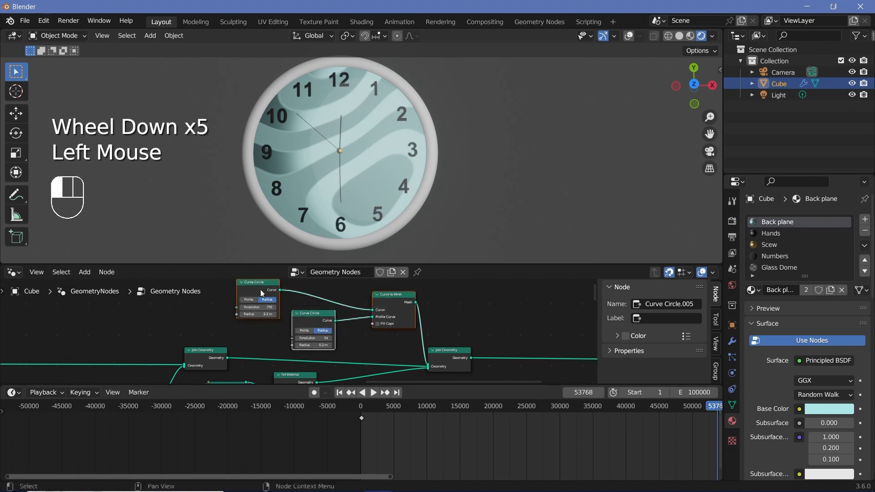
{"action": "left_click_drag", "start_coordinate": [389, 299], "coordinate": [328, 292]}
{"action": "key", "text": "shift+a"}
{"action": "middle_click_drag", "start_coordinate": [293, 372], "coordinate": [297, 350]}
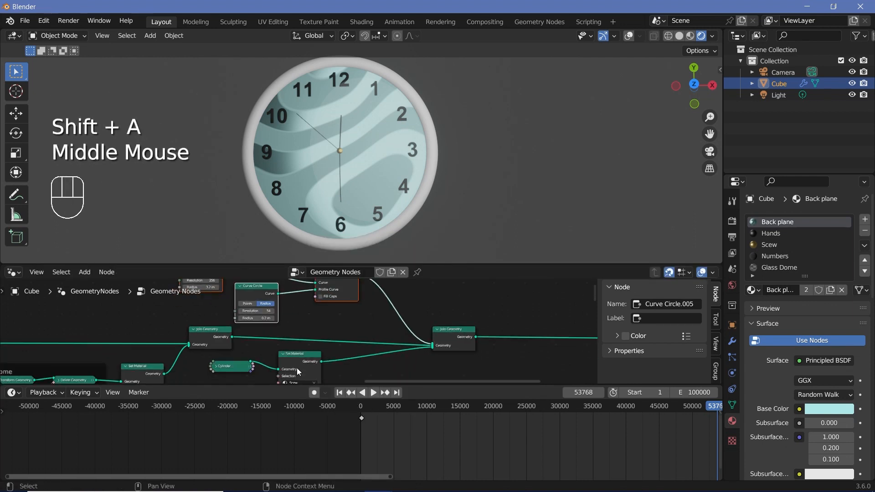
{"action": "left_click", "coordinate": [297, 368]}
{"action": "key", "text": "shift+d"}
{"action": "left_click", "coordinate": [400, 305]}
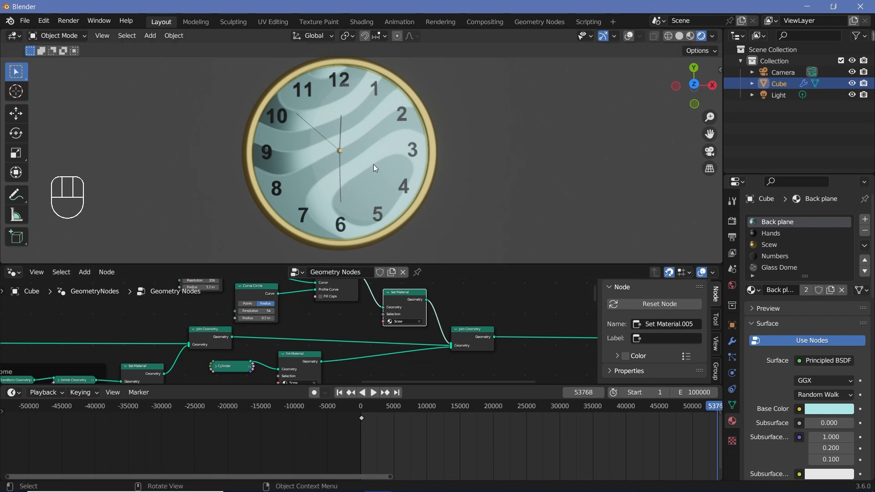
- Add a material slot to the cube and create a new material in it named Border
{"action": "scroll", "coordinate": [861, 210], "scroll_direction": "down", "scroll_amount": 2}
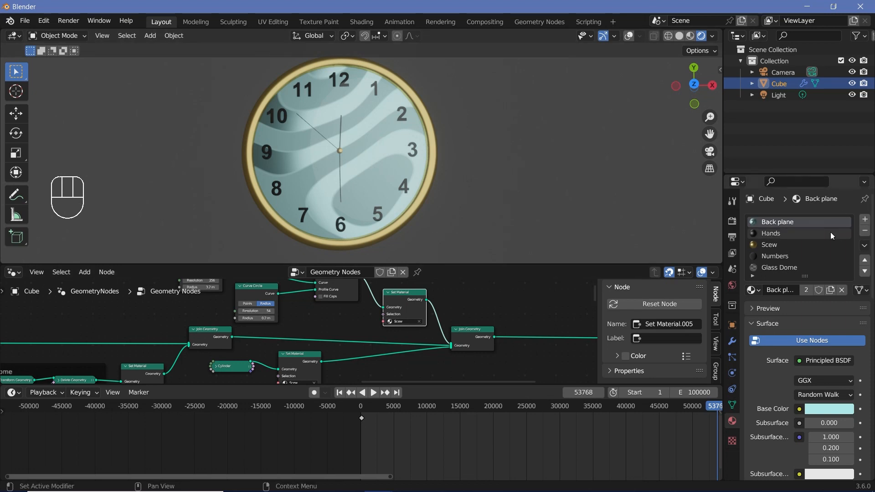
{"action": "scroll", "coordinate": [861, 210], "scroll_direction": "up", "scroll_amount": 2}
{"action": "left_click", "coordinate": [864, 201]}
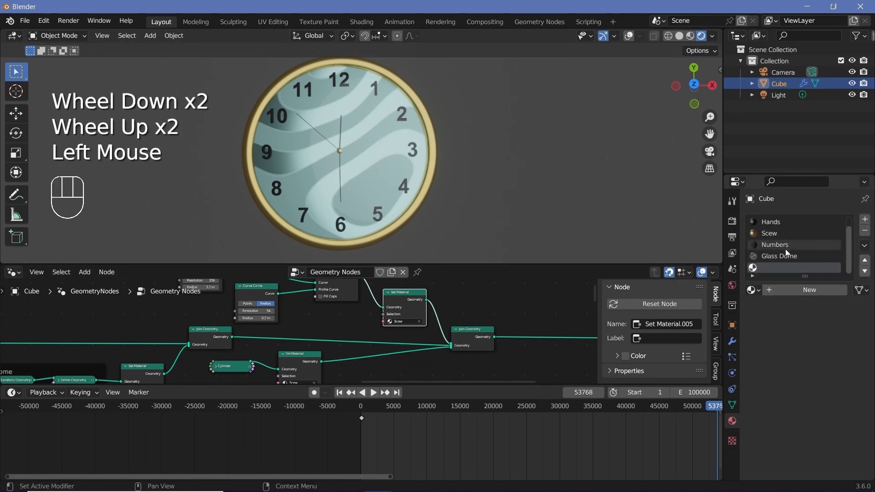
{"action": "left_click", "coordinate": [795, 292]}
{"action": "left_click", "coordinate": [784, 295]}
{"action": "type", "text": "Border"}
{"action": "key", "text": "Return"}
- Assign the Border material in the ring's Set Material node
{"action": "scroll", "coordinate": [464, 328], "scroll_direction": "up", "scroll_amount": 3}
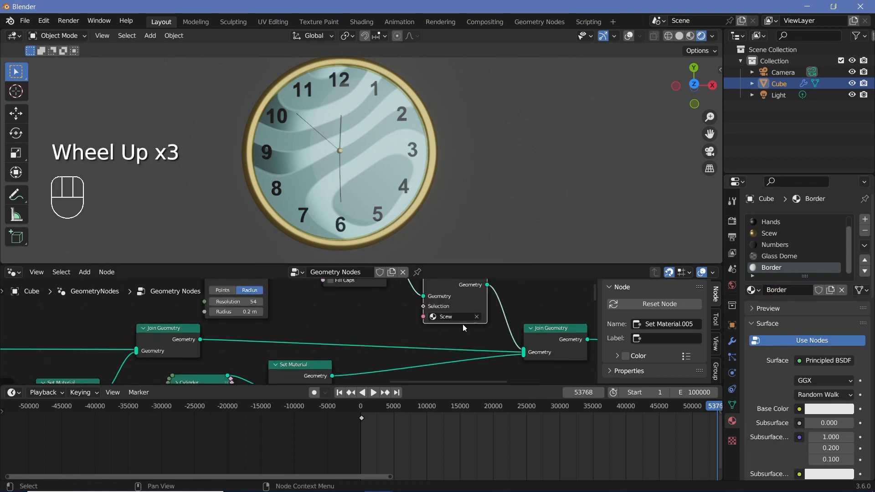
{"action": "left_click", "coordinate": [472, 315]}
{"action": "left_click", "coordinate": [469, 373]}
- Open the Border material's shader nodes and set Metallic to 1 and Roughness to 0.4
{"action": "left_click", "coordinate": [12, 272]}
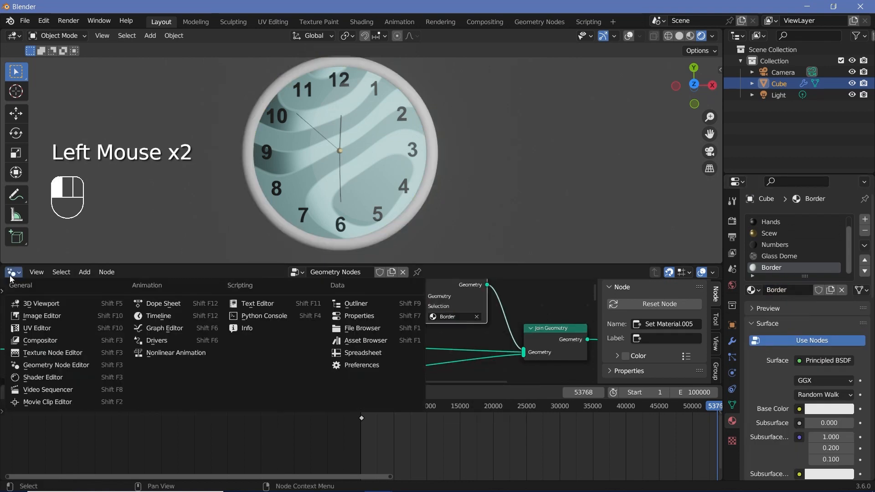
{"action": "left_click", "coordinate": [53, 377]}
{"action": "scroll", "coordinate": [353, 337], "scroll_direction": "down", "scroll_amount": 4}
{"action": "key", "text": "KP_Decimal"}
{"action": "scroll", "coordinate": [265, 328], "scroll_direction": "up", "scroll_amount": 5}
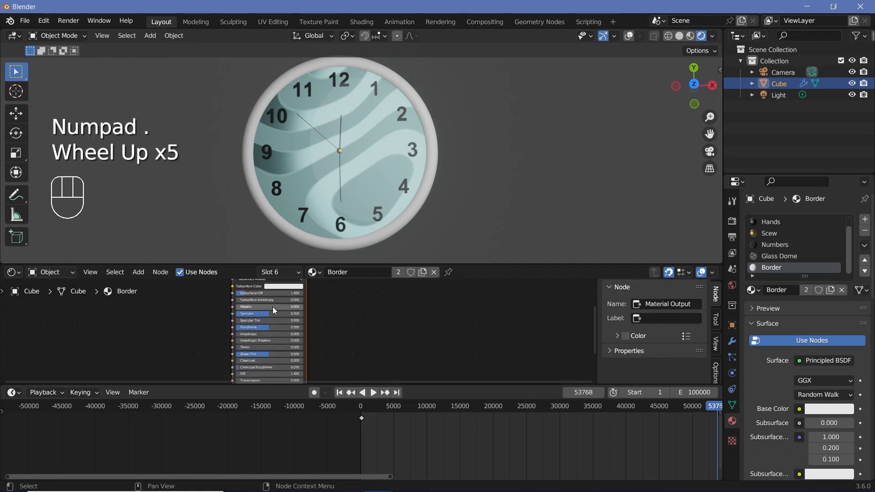
{"action": "left_click_drag", "start_coordinate": [255, 306], "coordinate": [303, 306]}
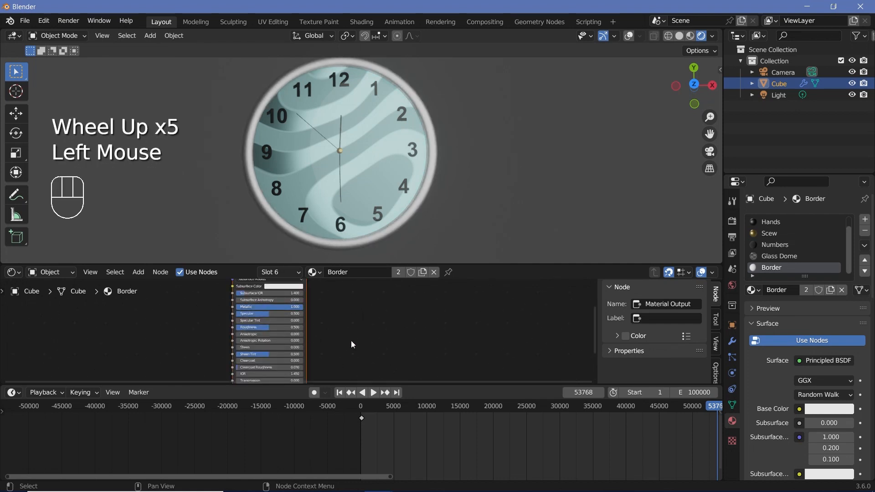
{"action": "scroll", "coordinate": [269, 330], "scroll_direction": "up", "scroll_amount": 1}
{"action": "left_click", "coordinate": [266, 327]}
{"action": "type", "text": "0"}
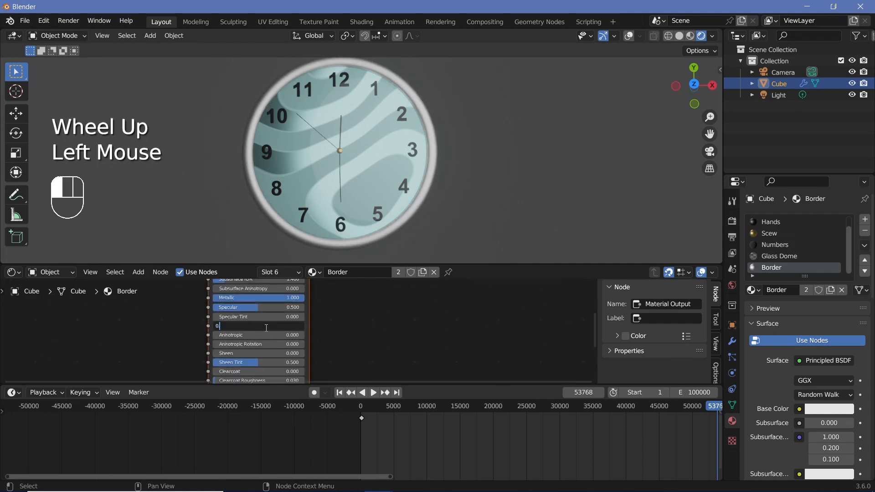
{"action": "type", "text": ".4"}
{"action": "key", "text": "Return"}
- Extend the animation's end frame to 1048574, then play and scrub the timeline to check the moving hands
{"action": "scroll", "coordinate": [326, 160], "scroll_direction": "up", "scroll_amount": 3}
{"action": "scroll", "coordinate": [327, 159], "scroll_direction": "down", "scroll_amount": 1}
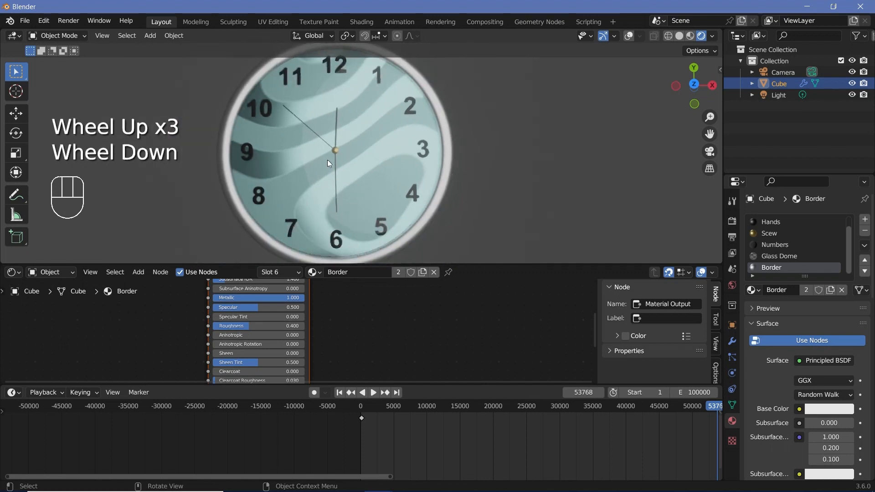
{"action": "middle_click_drag", "start_coordinate": [327, 160], "coordinate": [366, 158], "text": "shift"}
{"action": "key", "text": "space"}
{"action": "key", "text": "space"}
{"action": "scroll", "coordinate": [411, 426], "scroll_direction": "down", "scroll_amount": 4}
{"action": "middle_click_drag", "start_coordinate": [410, 426], "coordinate": [317, 416]}
{"action": "left_click_drag", "start_coordinate": [296, 409], "coordinate": [291, 412]}
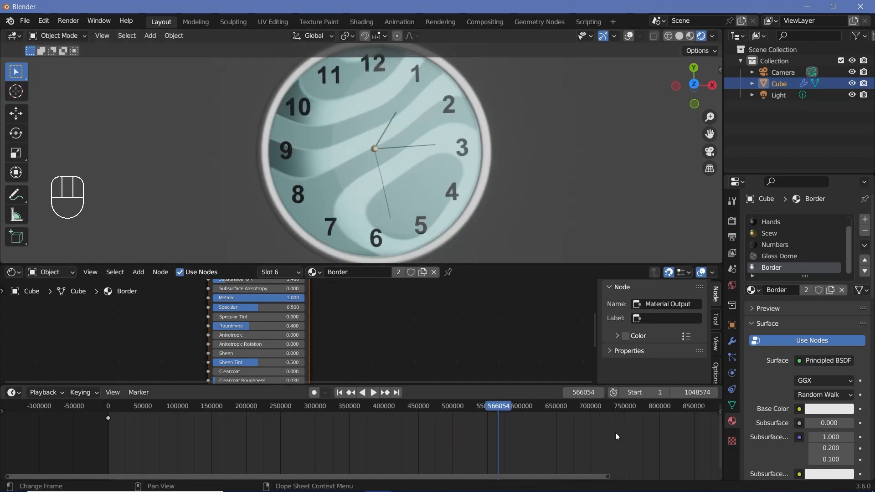
- Scrub farther along the timeline to about frame 677458 to examine the positions of the clock hands
{"action": "scroll", "coordinate": [616, 436], "scroll_direction": "down", "scroll_amount": 2}
{"action": "middle_click_drag", "start_coordinate": [616, 437], "coordinate": [437, 414]}
{"action": "left_click", "coordinate": [425, 408]}
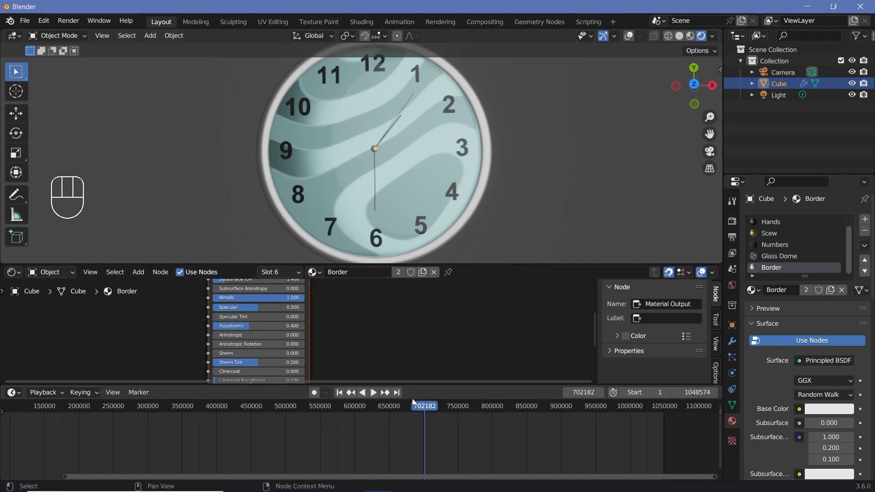
{"action": "scroll", "coordinate": [414, 408], "scroll_direction": "up", "scroll_amount": 2}
{"action": "left_click_drag", "start_coordinate": [414, 411], "coordinate": [425, 411]}
{"action": "middle_click_drag", "start_coordinate": [602, 406], "coordinate": [594, 407]}
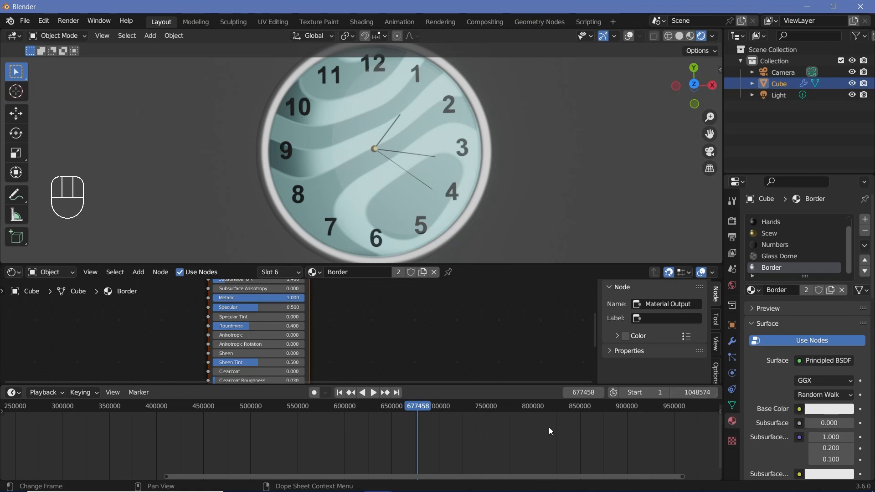
{"action": "middle_click_drag", "start_coordinate": [354, 438], "coordinate": [419, 439]}
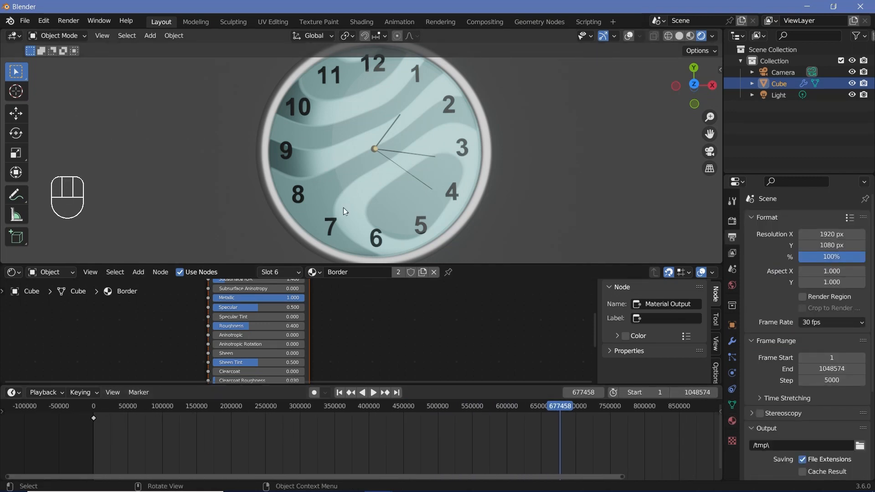
- Switch the shader node editor from the object's material to the World's nodes
{"action": "left_click", "coordinate": [13, 272]}
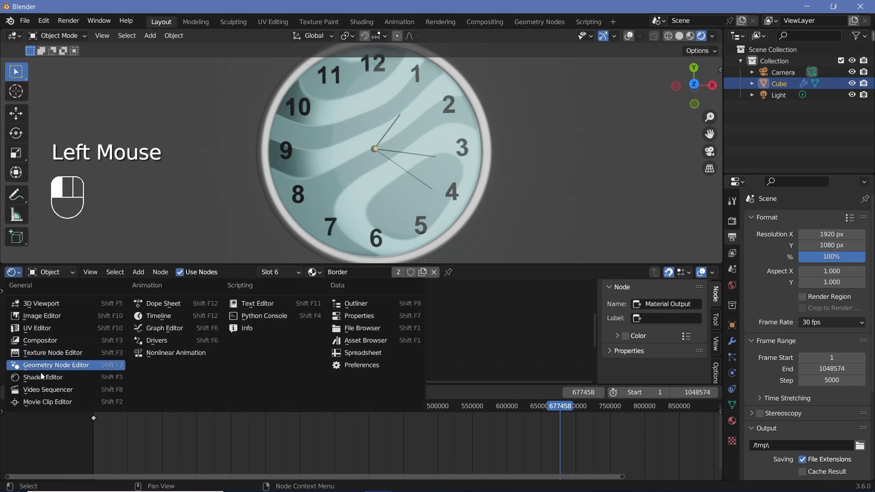
{"action": "left_click", "coordinate": [42, 378]}
{"action": "left_click", "coordinate": [50, 273]}
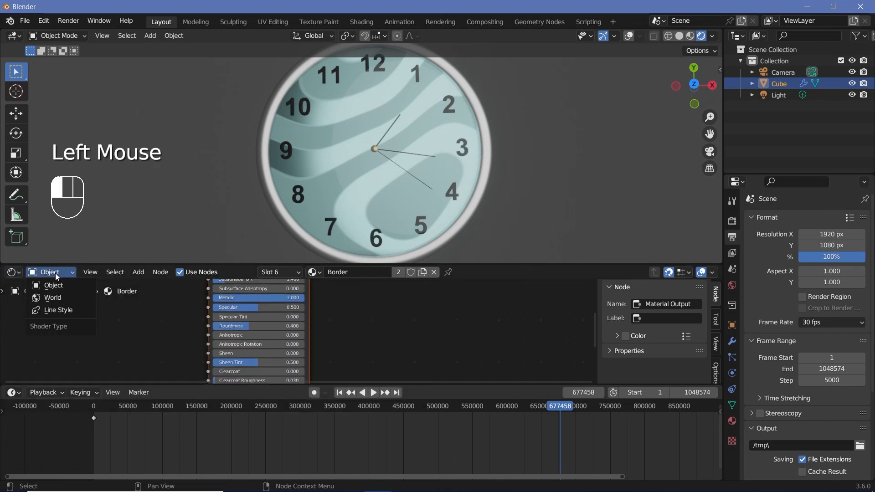
{"action": "left_click", "coordinate": [48, 297]}
{"action": "scroll", "coordinate": [344, 354], "scroll_direction": "down", "scroll_amount": 6}
{"action": "middle_click_drag", "start_coordinate": [328, 346], "coordinate": [344, 353]}
{"action": "scroll", "coordinate": [301, 332], "scroll_direction": "up", "scroll_amount": 5}
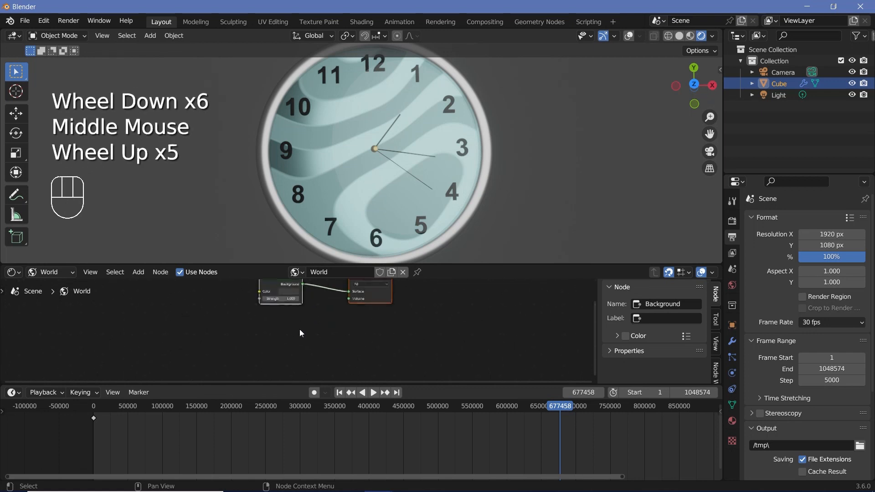
{"action": "scroll", "coordinate": [292, 337], "scroll_direction": "up", "scroll_amount": 1}
{"action": "mouse_move", "coordinate": [300, 332]}
{"action": "middle_mouse_down"}
{"action": "mouse_move", "coordinate": [292, 337]}
{"action": "mouse_move", "coordinate": [309, 346]}
{"action": "middle_mouse_up"}
- Duplicate the World's Background node and place the copy below the original
{"action": "left_click", "coordinate": [261, 310]}
{"action": "middle_click", "coordinate": [309, 350]}
{"action": "key", "text": "shift+a"}
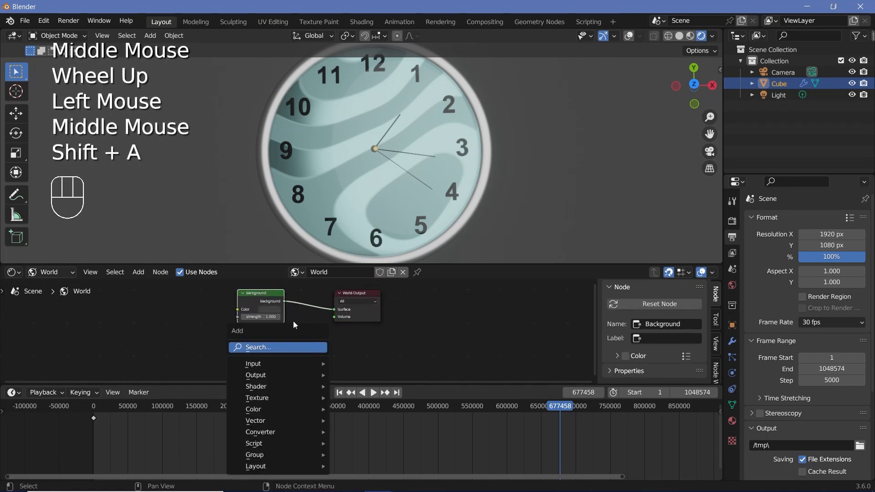
{"action": "left_click", "coordinate": [256, 305]}
{"action": "key", "text": "shift+d"}
{"action": "left_click", "coordinate": [258, 341]}
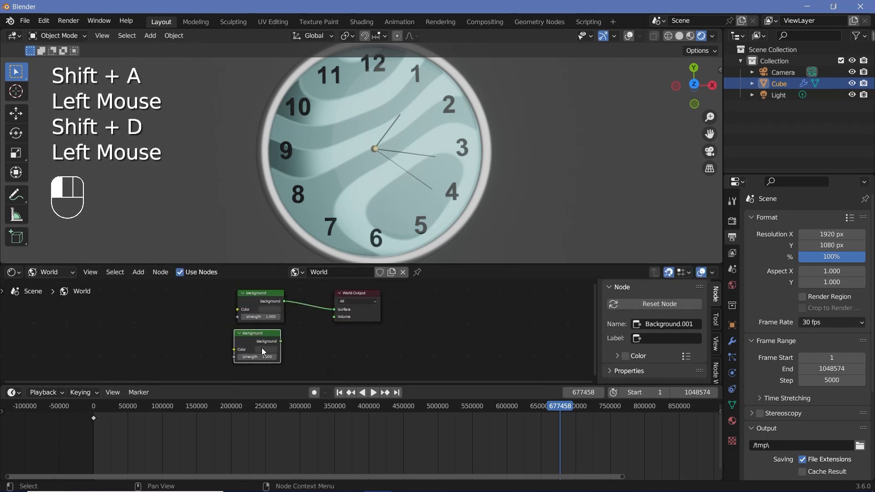
- Make the copied Background node white and combine it with the original through a Mix Shader placed before the World Output
{"action": "left_click", "coordinate": [265, 349]}
{"action": "key", "text": "shift+a"}
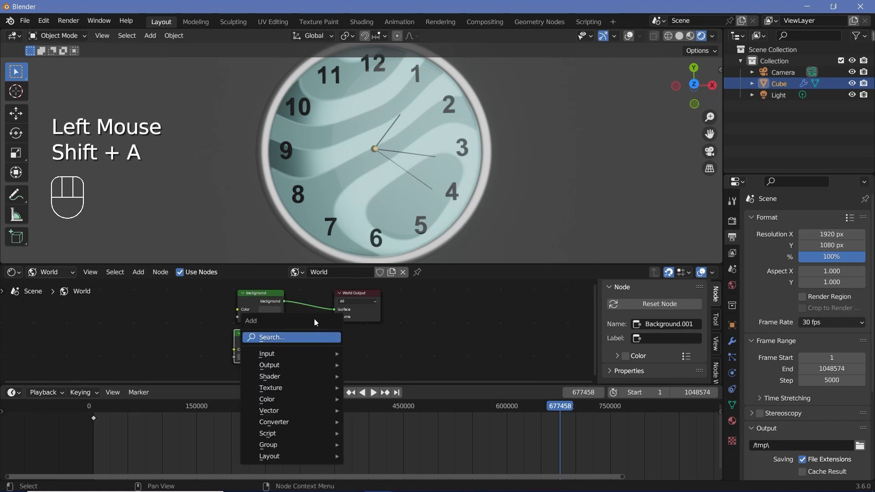
{"action": "type", "text": "mix"}
{"action": "left_click", "coordinate": [339, 376]}
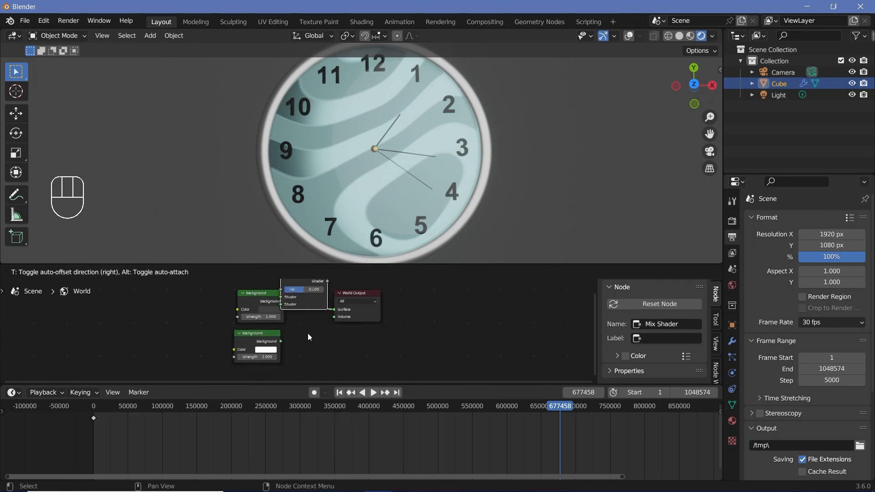
{"action": "left_click", "coordinate": [308, 333]}
{"action": "left_click_drag", "start_coordinate": [337, 301], "coordinate": [345, 323]}
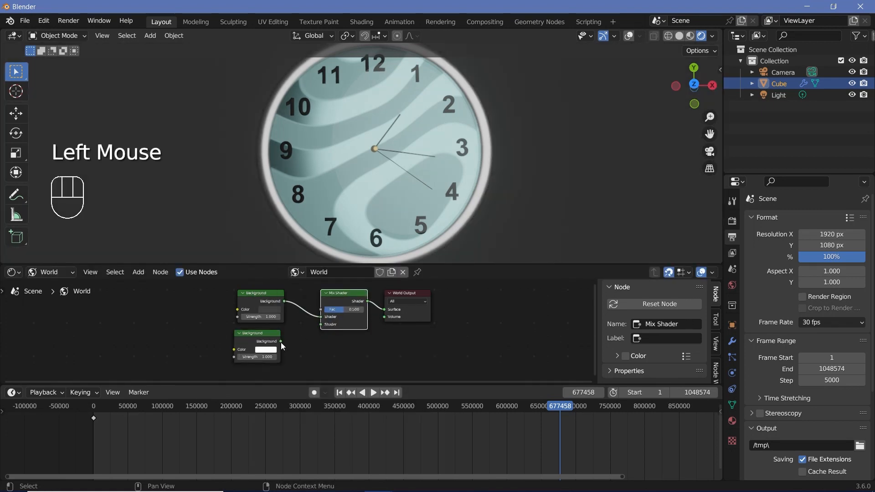
{"action": "left_click_drag", "start_coordinate": [281, 342], "coordinate": [324, 328]}
- Add a Light Path node and connect its Is Camera Ray output to the Mix Shader's Fac input
{"action": "key", "text": "shift+a"}
{"action": "left_click", "coordinate": [182, 310]}
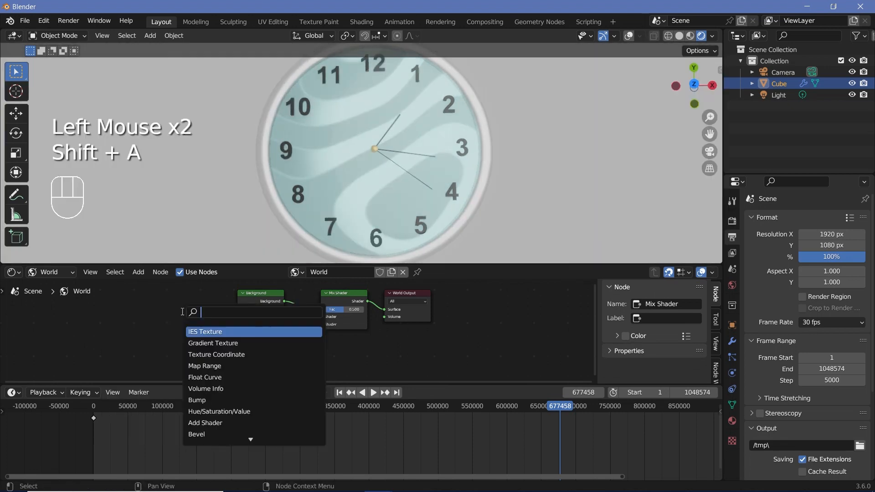
{"action": "type", "text": "light"}
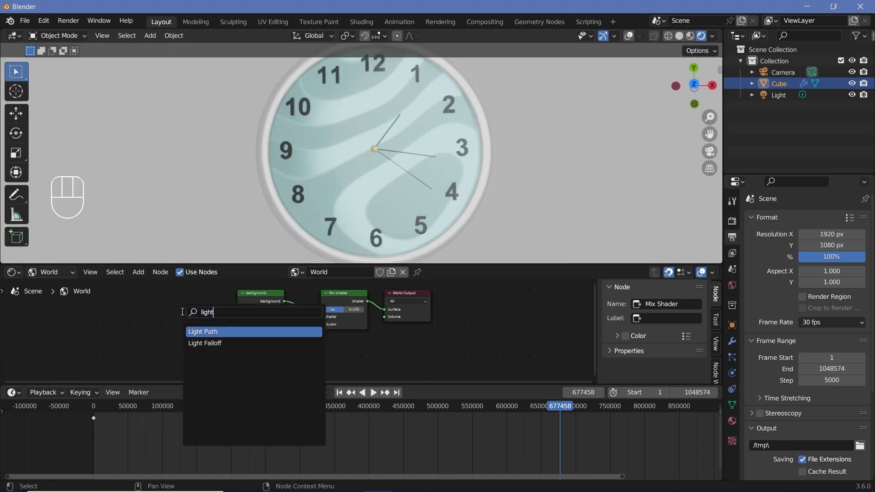
{"action": "left_click", "coordinate": [195, 329]}
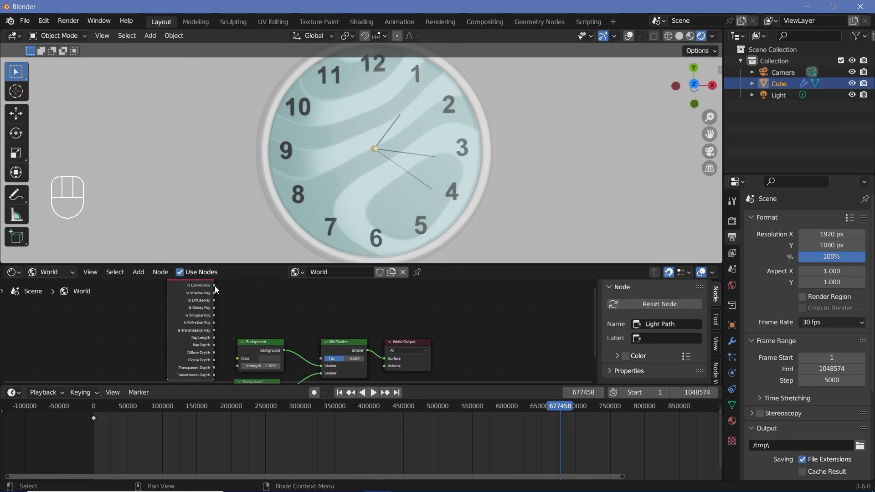
{"action": "left_click", "coordinate": [214, 286]}
{"action": "left_click_drag", "start_coordinate": [215, 284], "coordinate": [322, 357]}
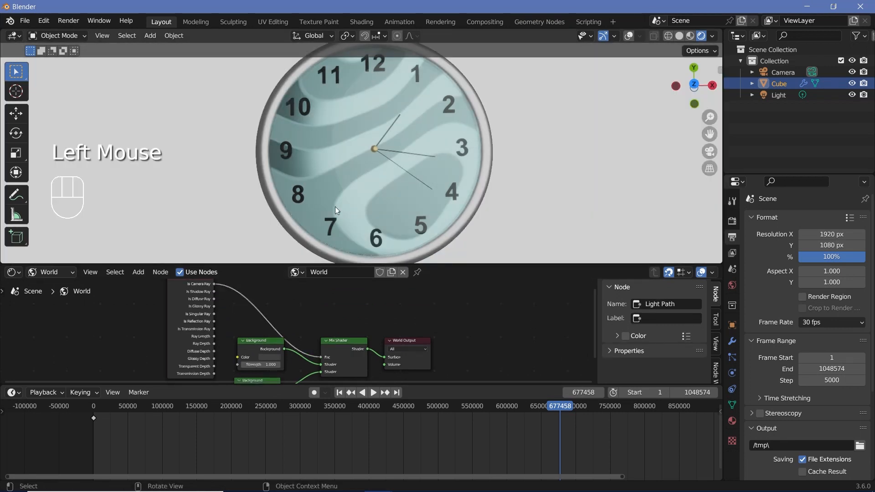
{"action": "left_click", "coordinate": [259, 347]}
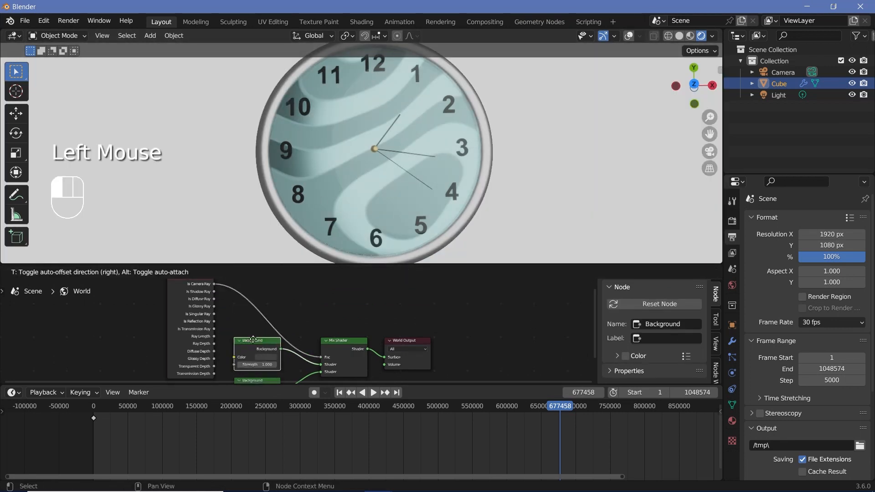
- Set the render's color management view transform to Standard
{"action": "scroll", "coordinate": [438, 191], "scroll_direction": "down", "scroll_amount": 1}
{"action": "mouse_move", "coordinate": [425, 158]}
{"action": "middle_mouse_down", "text": "shift"}
{"action": "mouse_move", "coordinate": [385, 160]}
{"action": "mouse_move", "coordinate": [430, 151]}
{"action": "middle_mouse_up", "text": "shift"}
{"action": "scroll", "coordinate": [384, 161], "scroll_direction": "down", "scroll_amount": 1}
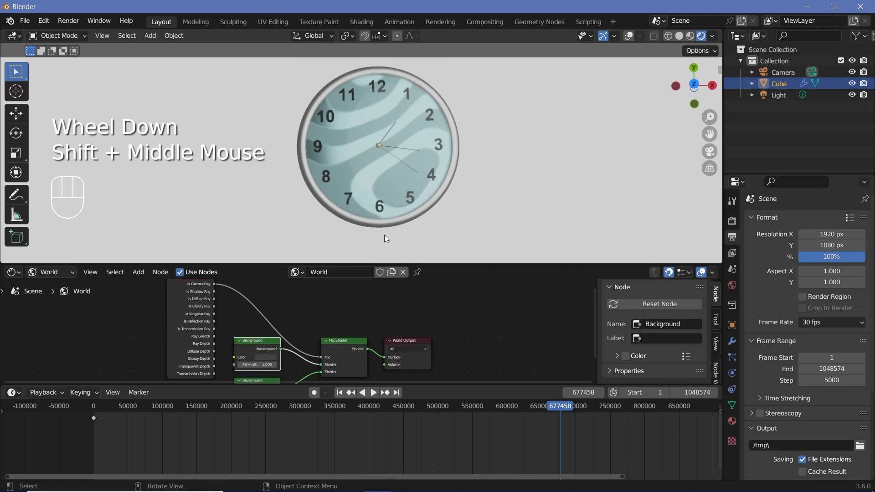
{"action": "left_click", "coordinate": [733, 227]}
{"action": "scroll", "coordinate": [784, 401], "scroll_direction": "down", "scroll_amount": 7}
{"action": "left_click", "coordinate": [777, 445]}
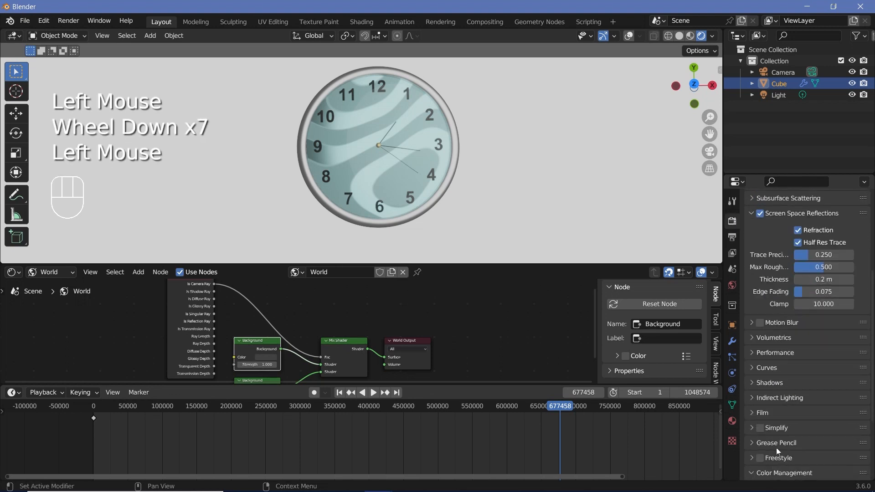
{"action": "scroll", "coordinate": [775, 448], "scroll_direction": "down", "scroll_amount": 6}
{"action": "left_click", "coordinate": [816, 398]}
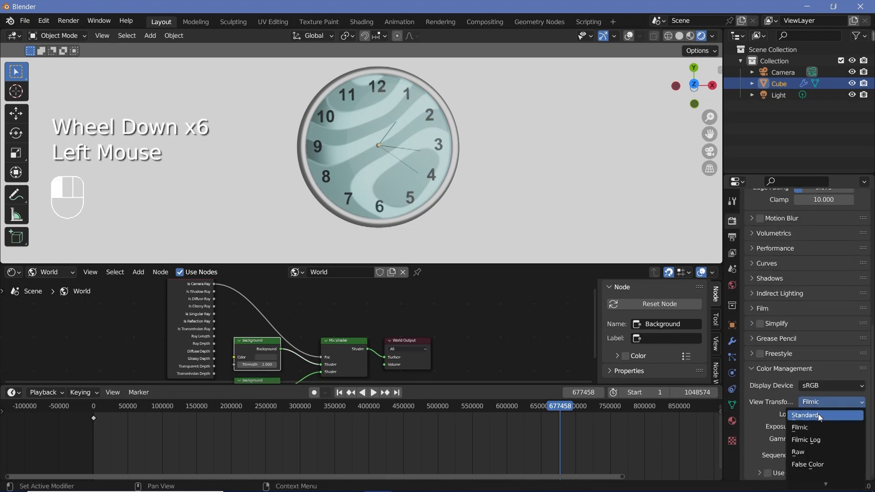
{"action": "left_click", "coordinate": [818, 414]}
- Clear the camera's location and rotation and raise it along the global Z axis above the clock
{"action": "middle_click_drag", "start_coordinate": [463, 203], "coordinate": [439, 201], "text": "shift"}
{"action": "scroll", "coordinate": [444, 196], "scroll_direction": "up", "scroll_amount": 1}
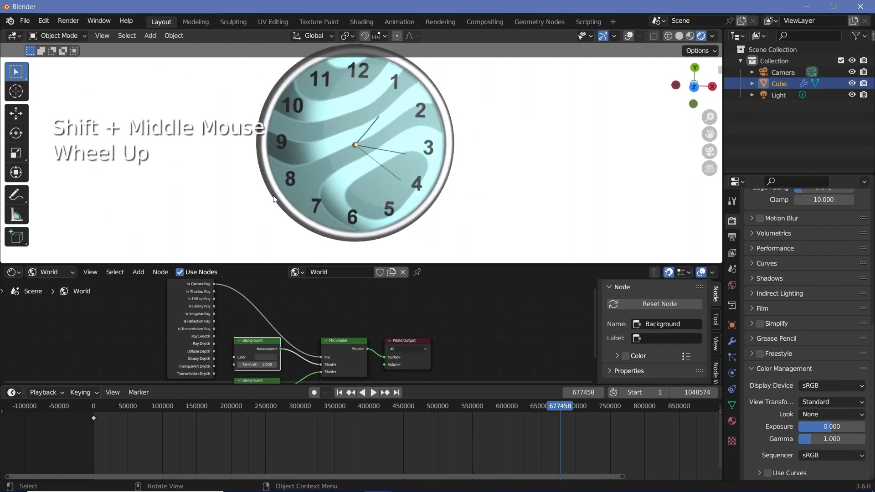
{"action": "middle_click_drag", "start_coordinate": [474, 179], "coordinate": [414, 202], "text": "shift"}
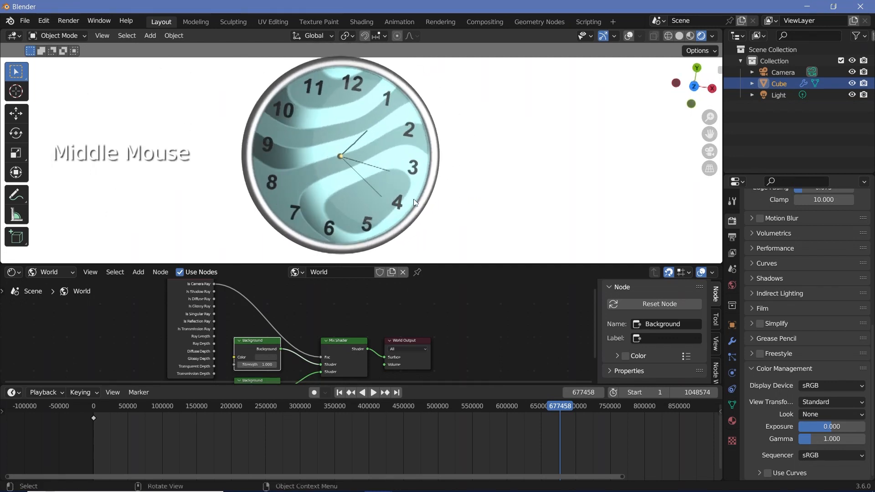
{"action": "left_click", "coordinate": [783, 72]}
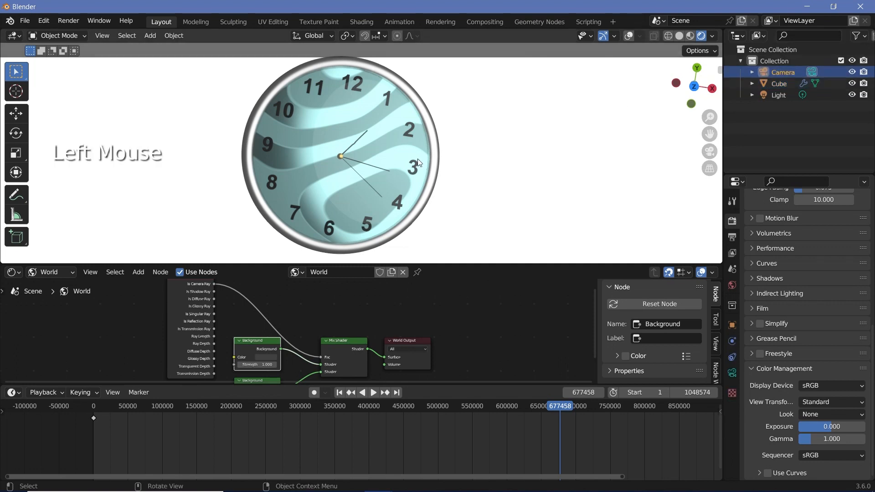
{"action": "key", "text": "alt+g"}
{"action": "key", "text": "alt+r"}
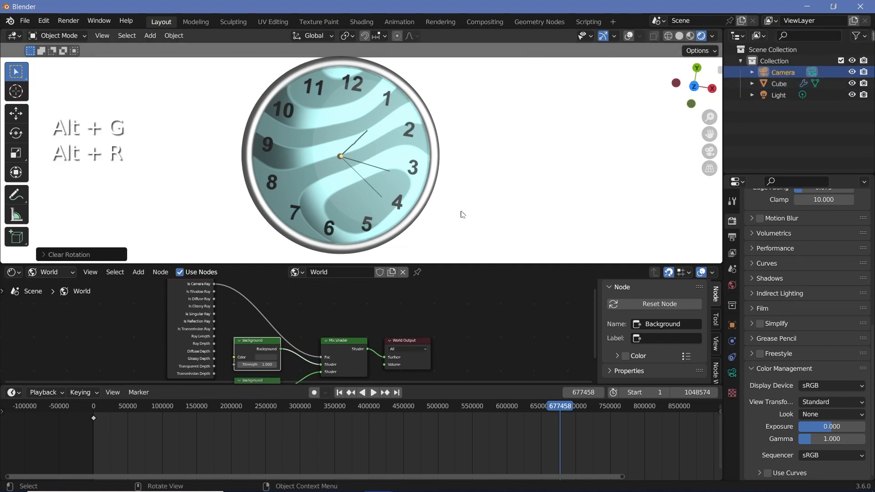
{"action": "key", "text": "g"}
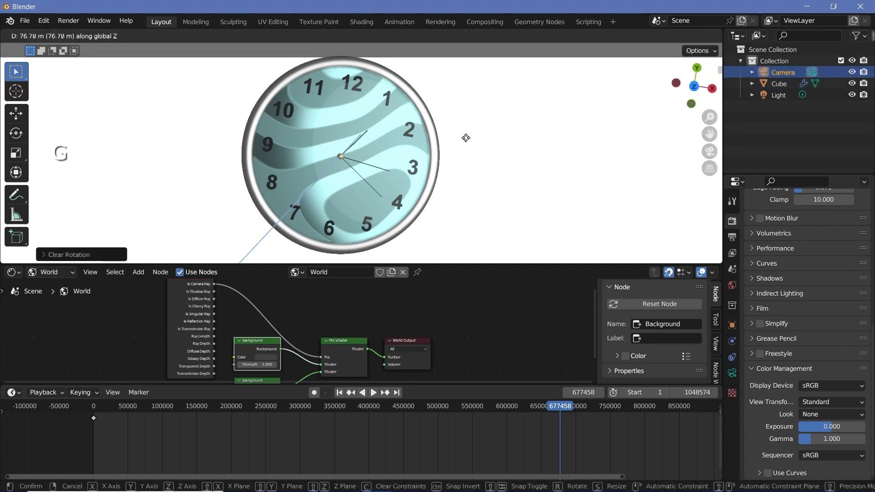
{"action": "left_click", "coordinate": [474, 105]}
- Look through the camera and lower it about 17.69 m along Z so the clock fills the frame's height
{"action": "key", "text": "KP_0"}
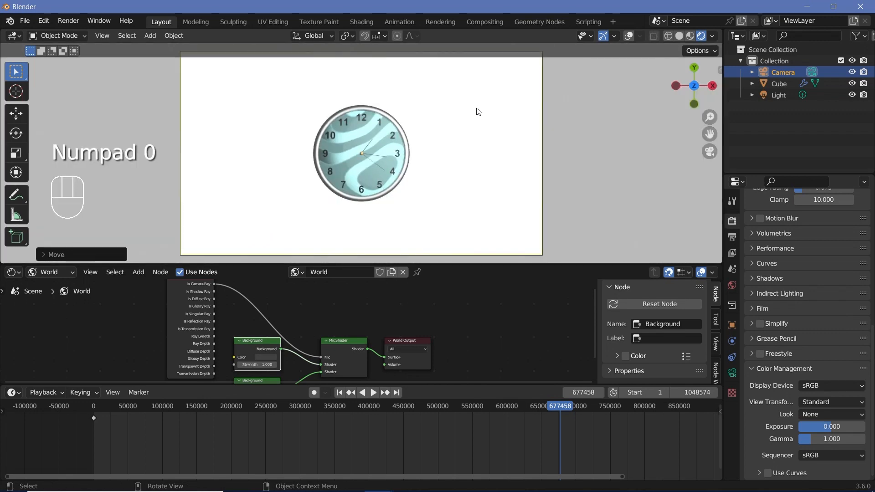
{"action": "key", "text": "g"}
{"action": "key", "text": "z"}
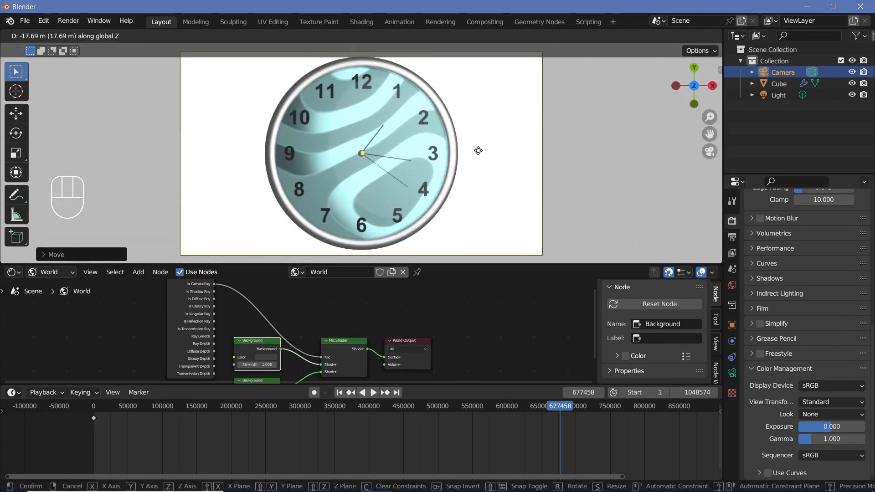
{"action": "left_click", "coordinate": [478, 150]}
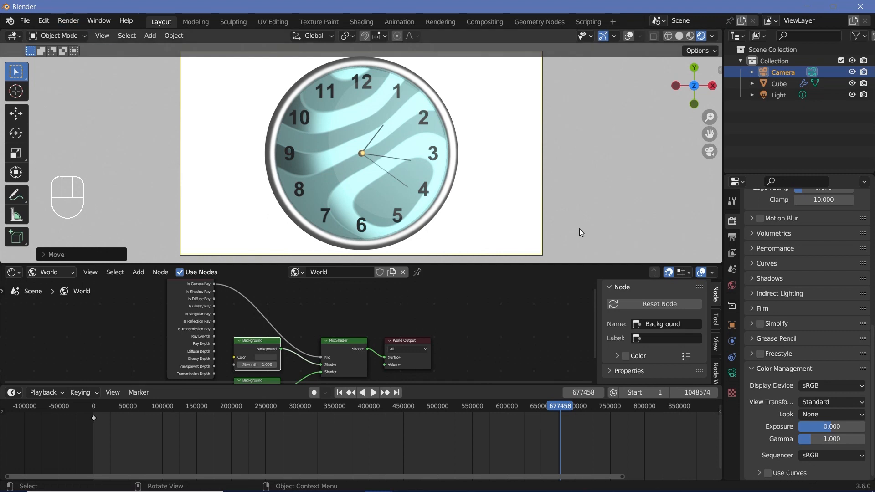
- Set the render output path to // and the file format to FFmpeg Video
{"action": "left_click", "coordinate": [732, 237]}
{"action": "double_click", "coordinate": [772, 320]}
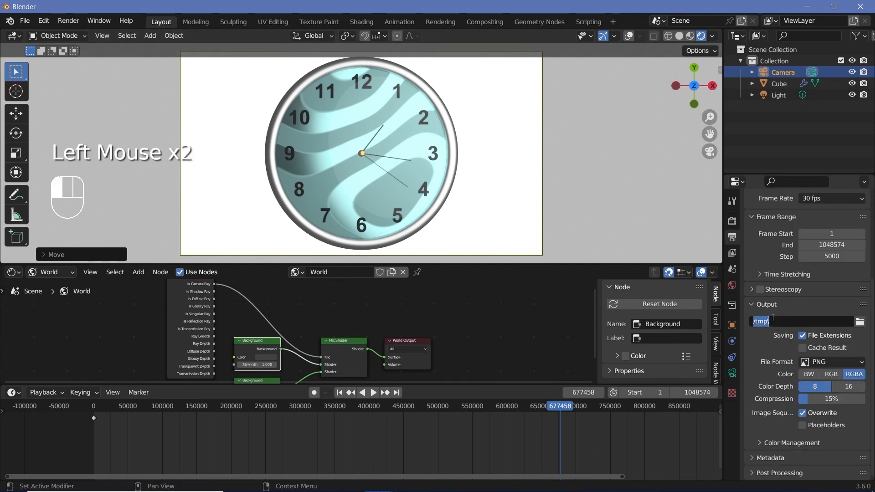
{"action": "type", "text": "//"}
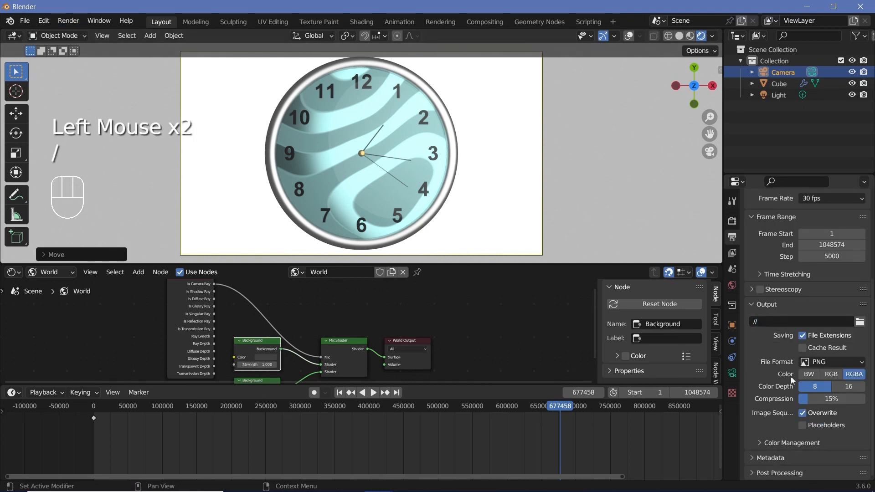
{"action": "left_click", "coordinate": [824, 362]}
{"action": "left_click", "coordinate": [820, 469]}
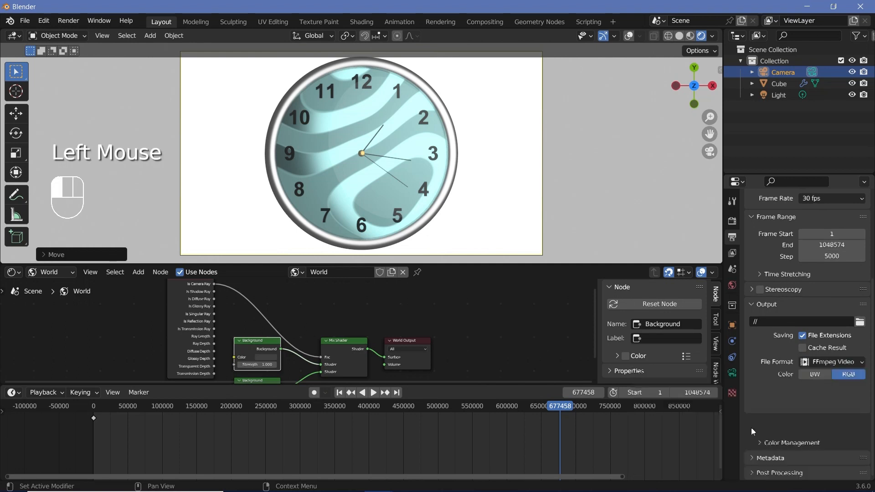
- Set the video encoding container to MPEG-4 and the output quality to Perceptually Lossless
{"action": "left_click", "coordinate": [765, 442]}
{"action": "scroll", "coordinate": [767, 442], "scroll_direction": "down", "scroll_amount": 2}
{"action": "left_click", "coordinate": [838, 367]}
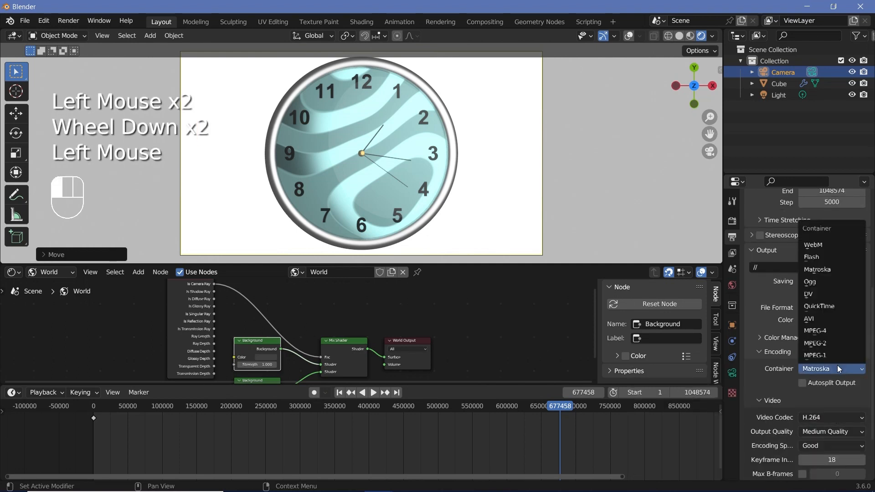
{"action": "left_click", "coordinate": [821, 331]}
{"action": "left_click", "coordinate": [817, 431]}
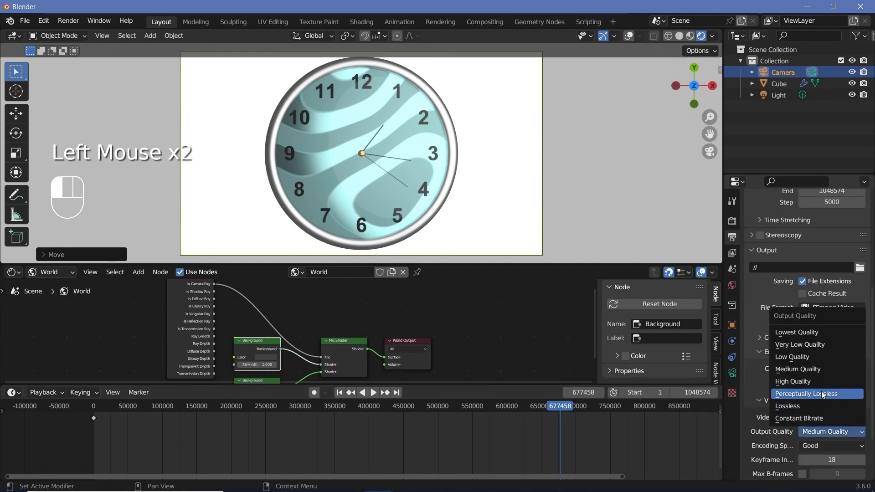
{"action": "left_click", "coordinate": [816, 398]}
- Render the clock animation with the configured output settings
{"action": "scroll", "coordinate": [815, 397], "scroll_direction": "down", "scroll_amount": 3}
{"action": "left_click", "coordinate": [68, 21]}
{"action": "left_click", "coordinate": [82, 44]}
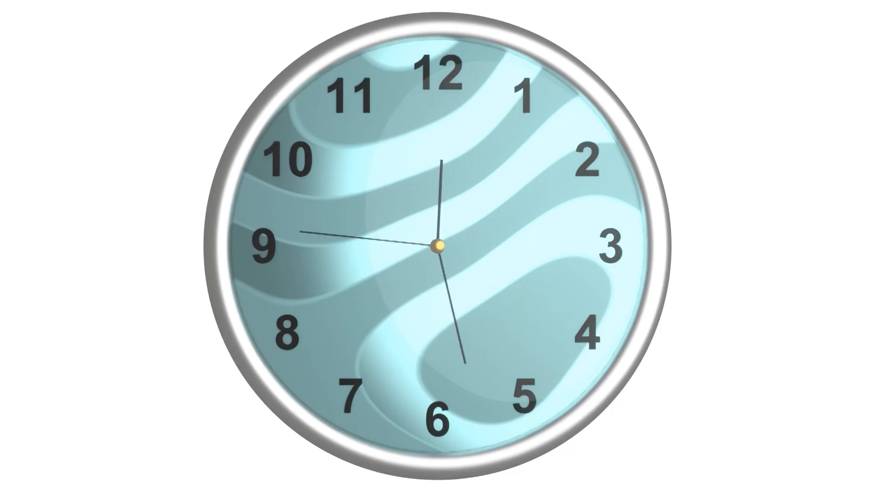